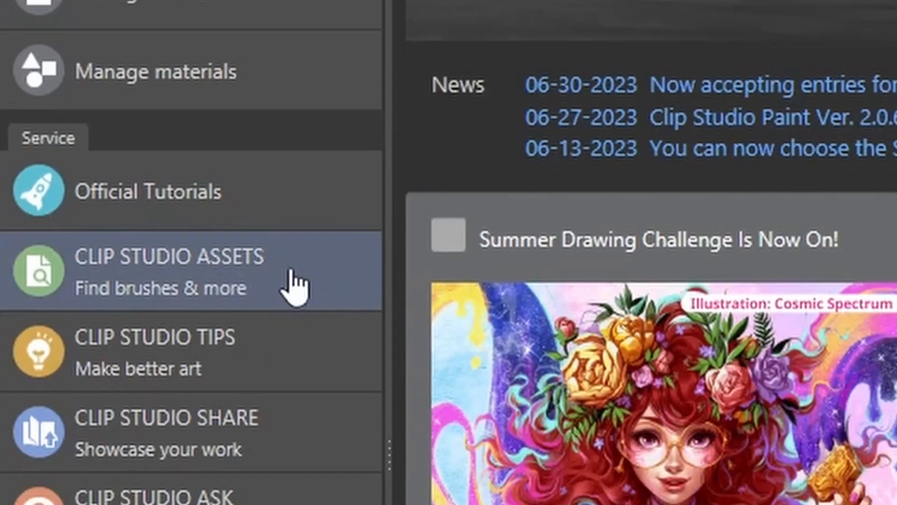
Open CLIP STUDIO ASSETS and browse its new, top free and top paid materials
left_click(306, 405)
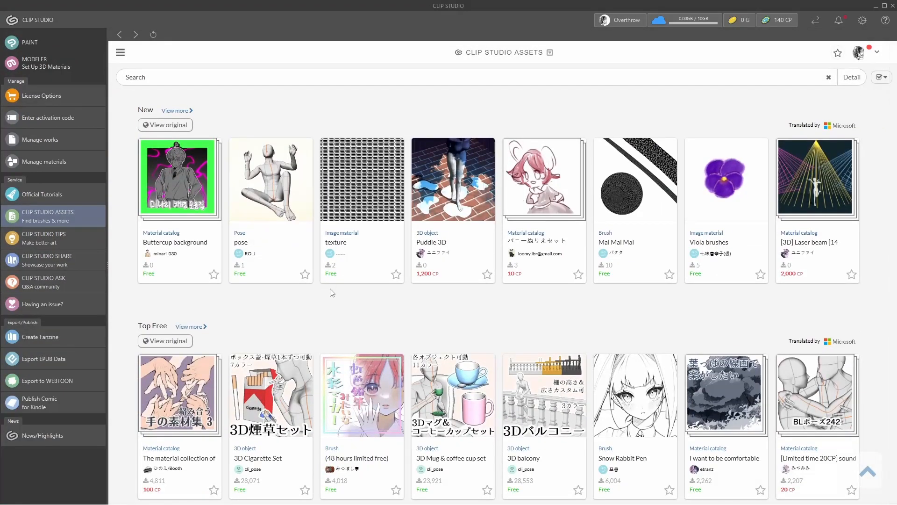
scroll(332, 280, "down", 2)
scroll(436, 448, "down", 1)
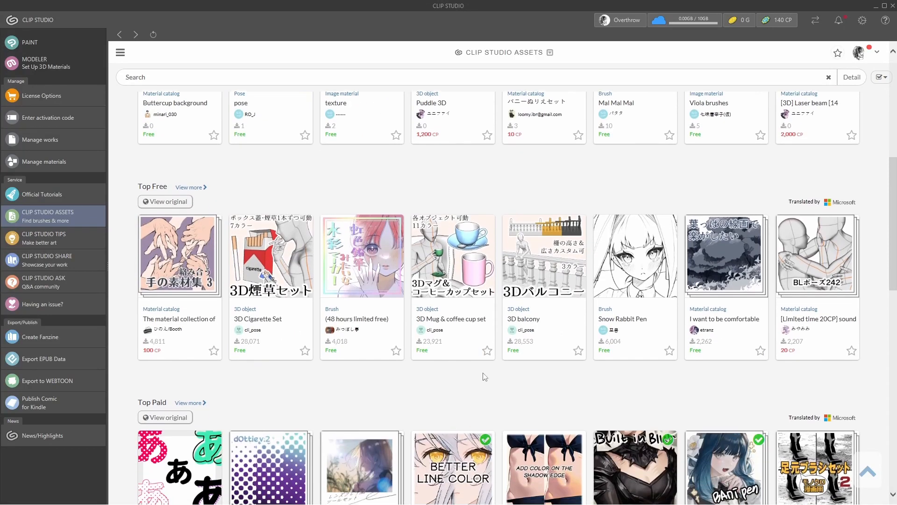
scroll(485, 375, "down", 1)
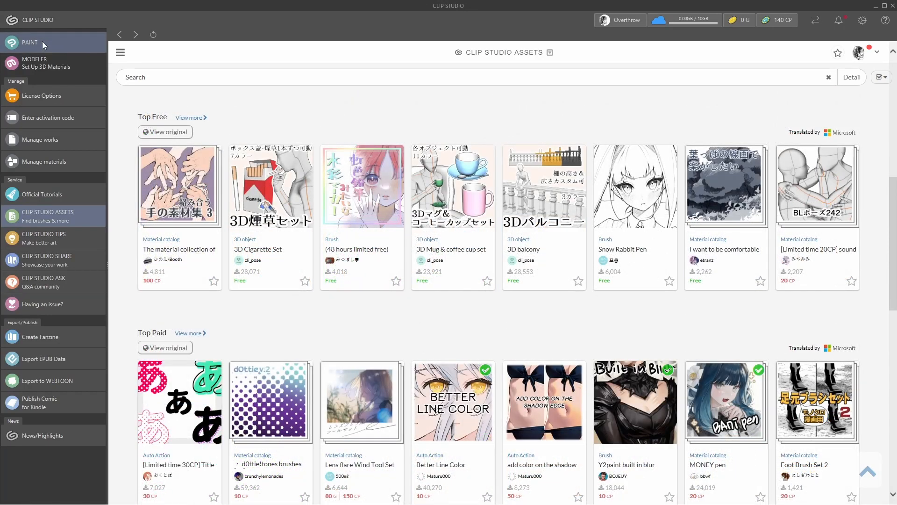
Launch Clip Studio Paint, and move the History palette into the Layer and Auto Action group and back beside Sub View
left_click(43, 42)
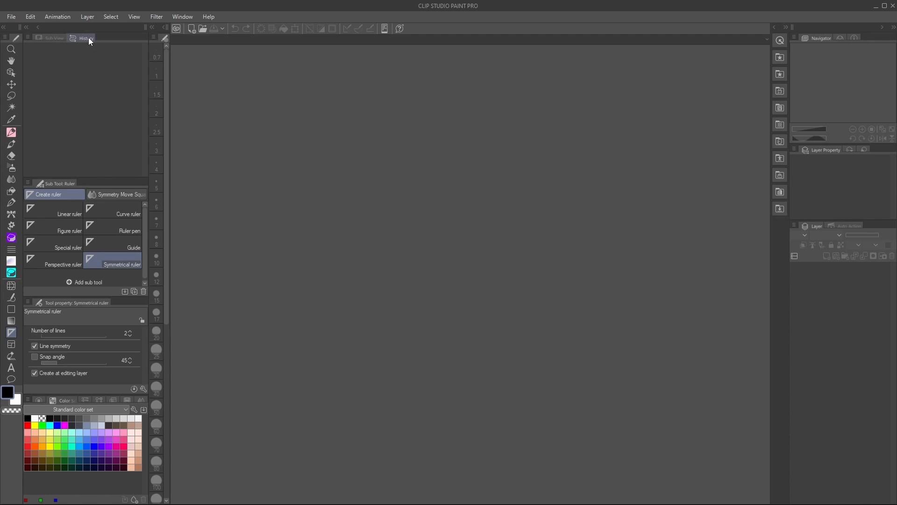
left_click_drag(89, 38, 834, 229)
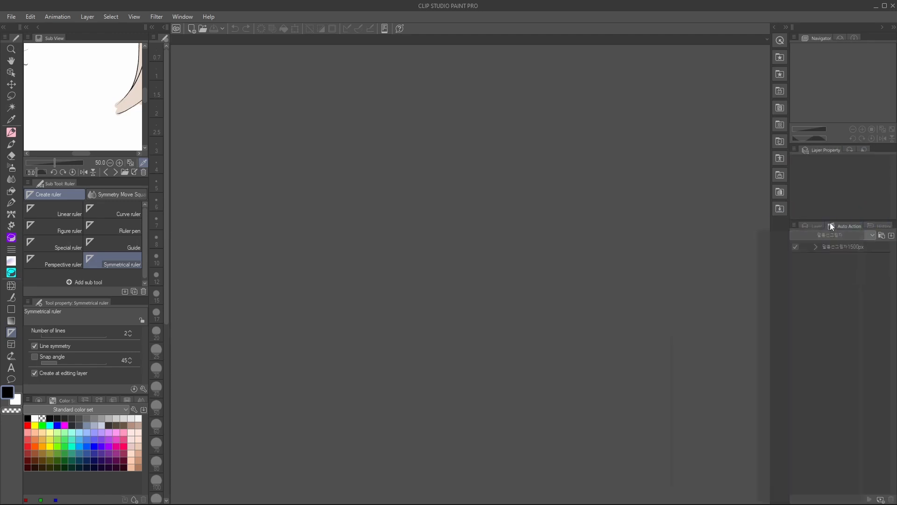
left_click_drag(81, 36, 80, 36)
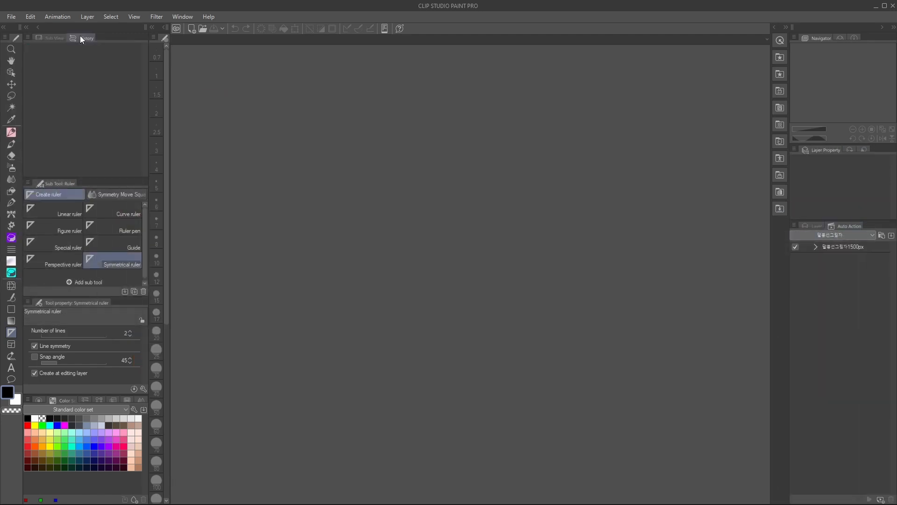
Display the floating Timeline palette and close it again
left_click(177, 18)
left_click(248, 277)
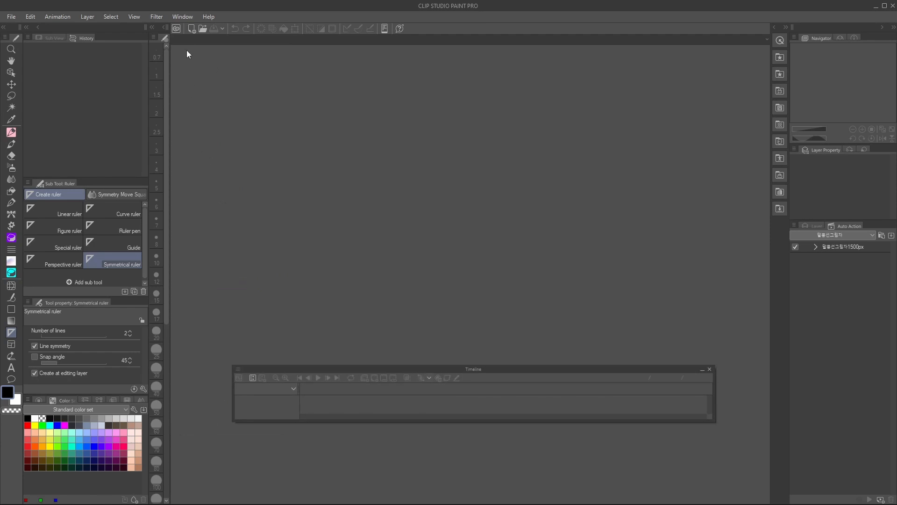
left_click(182, 17)
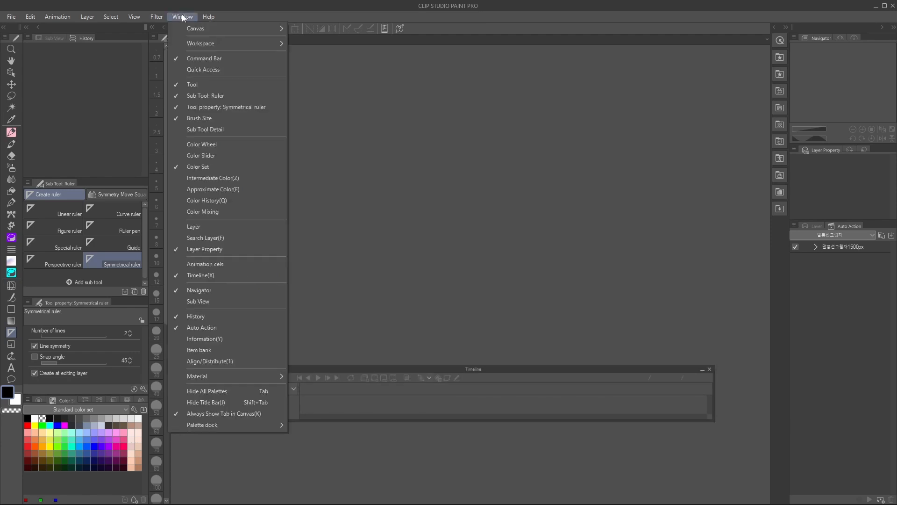
left_click(229, 279)
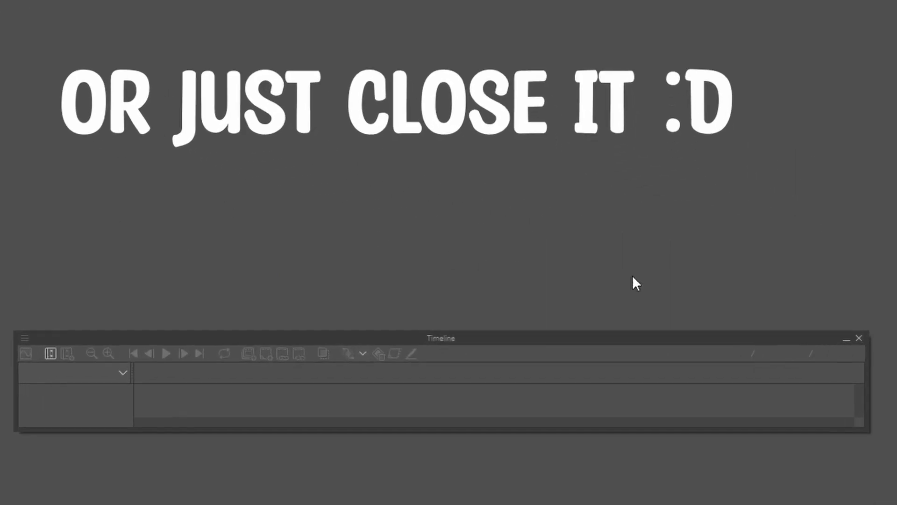
left_click(859, 338)
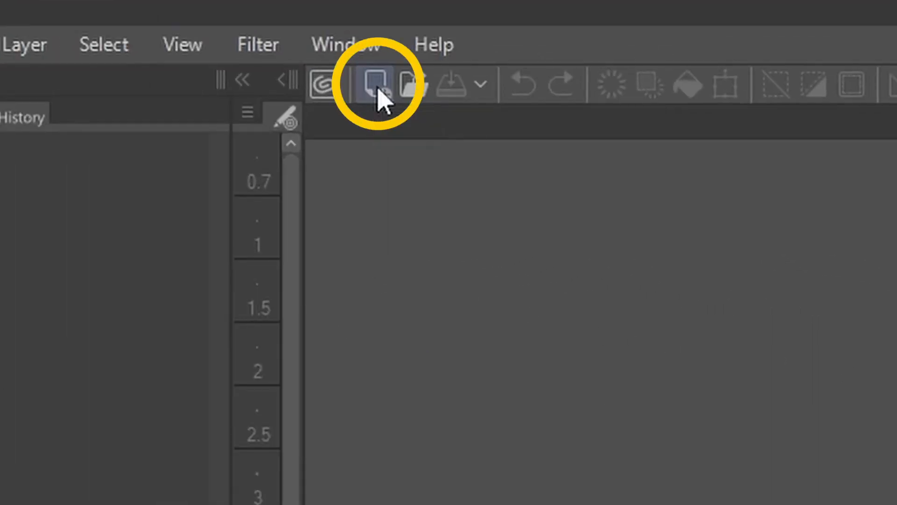
Start a new document, look through the Comic and Animation project types, and choose Illustration
left_click(377, 89)
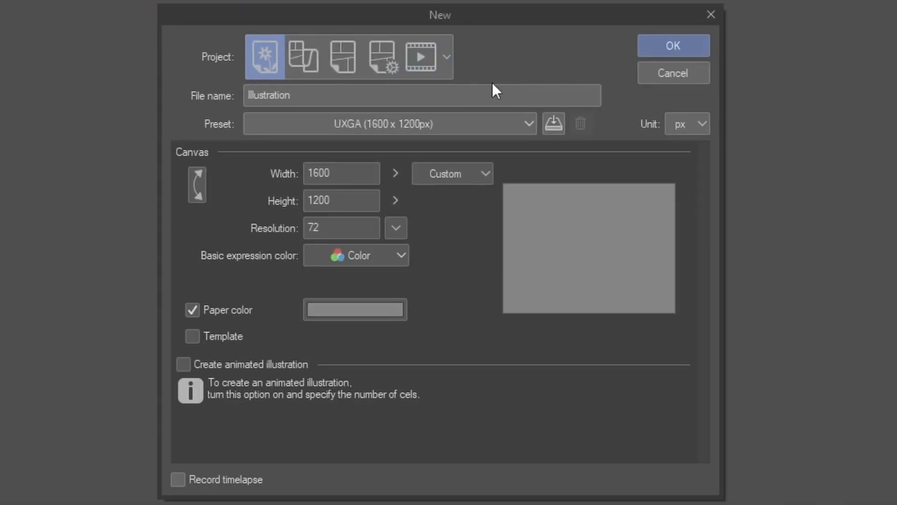
left_click(307, 55)
left_click(347, 49)
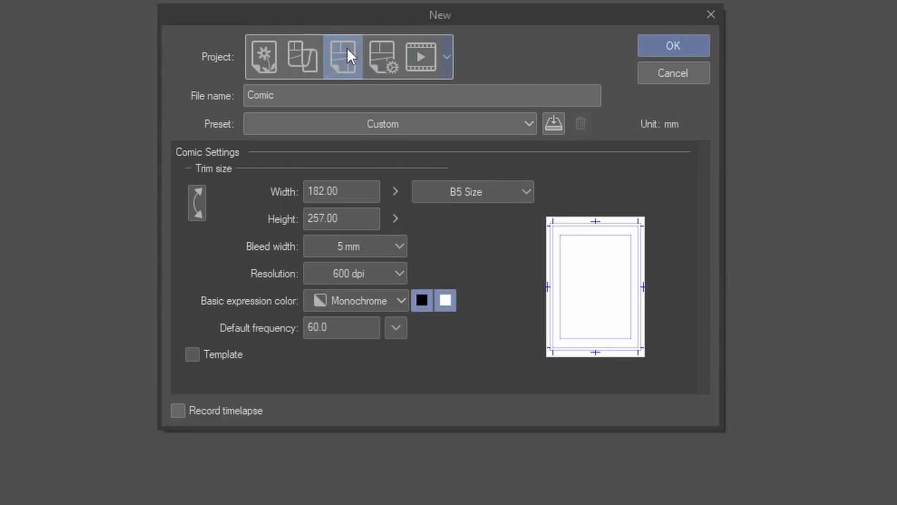
left_click(418, 54)
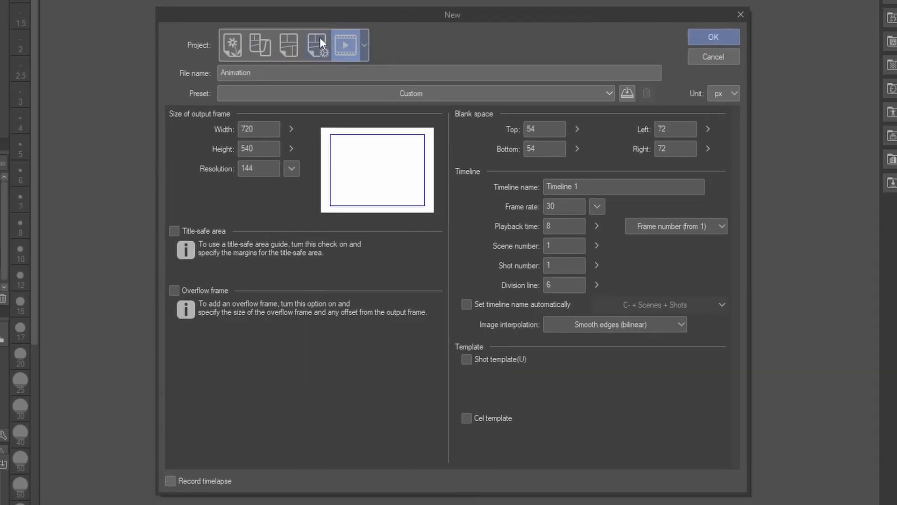
left_click(234, 47)
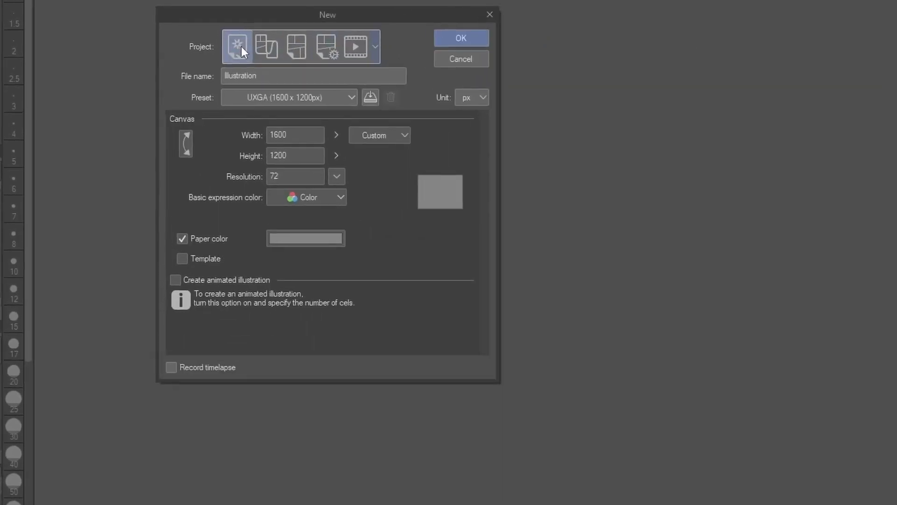
Apply the 4K (3840 x 2160px) canvas preset and set the resolution to 300 dpi
left_click(317, 95)
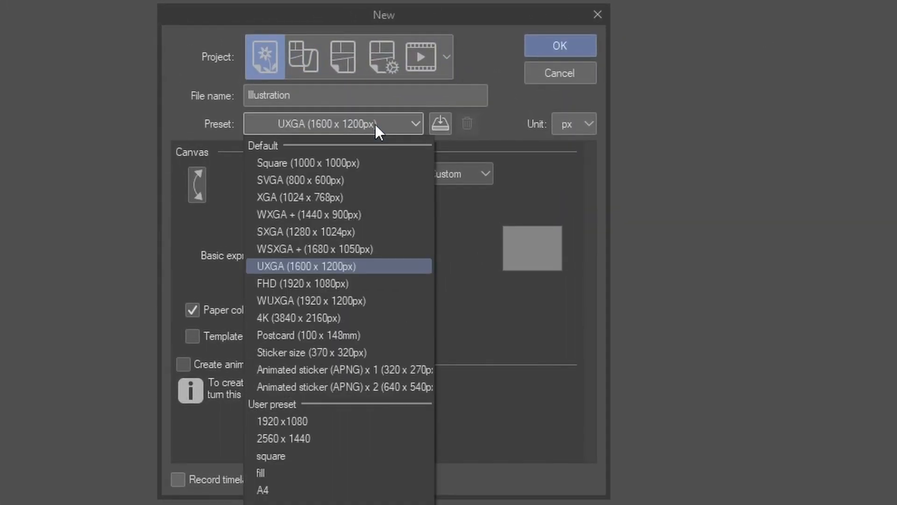
left_click(358, 317)
left_click(397, 227)
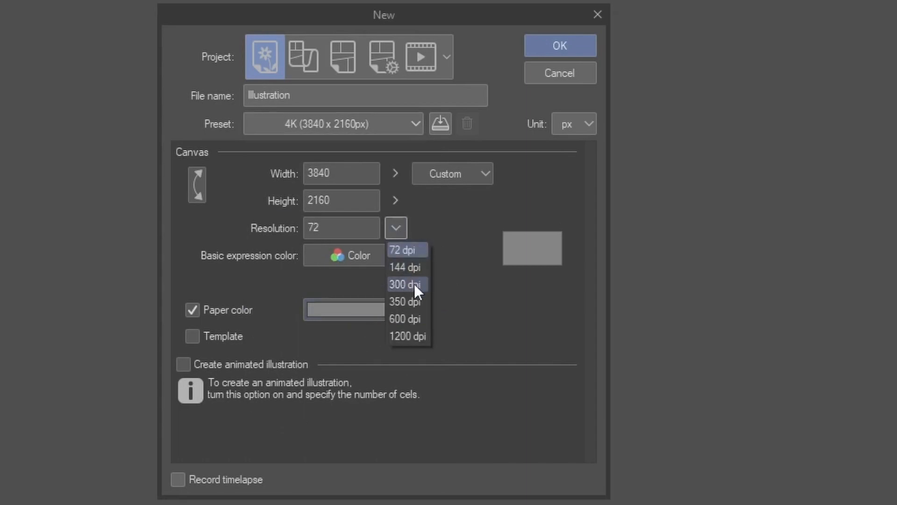
left_click(414, 285)
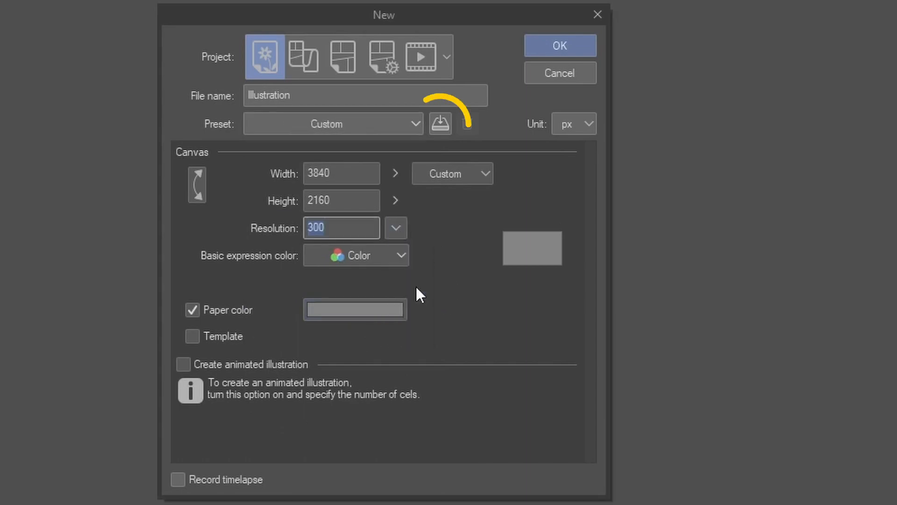
Save the canvas settings with resolution as a preset named 4k, and apply the 2560 x 1440 user preset
left_click(443, 123)
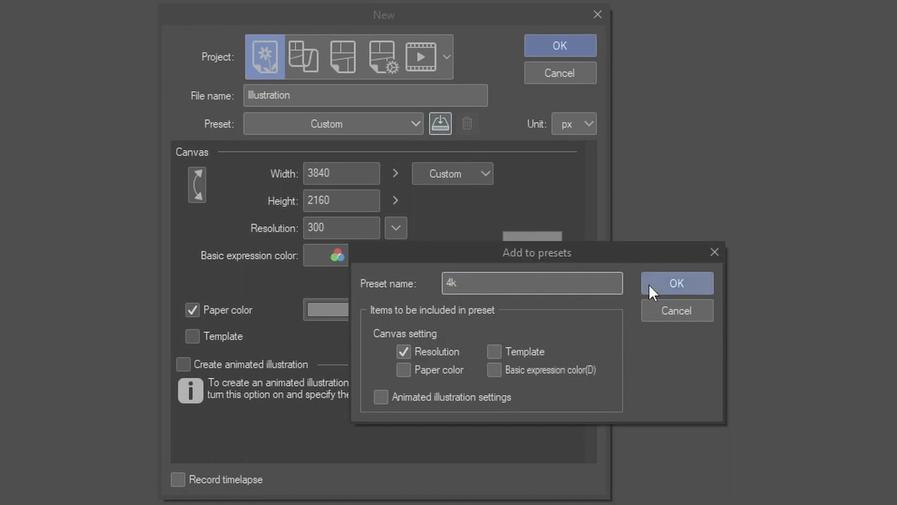
left_click(665, 285)
left_click(371, 123)
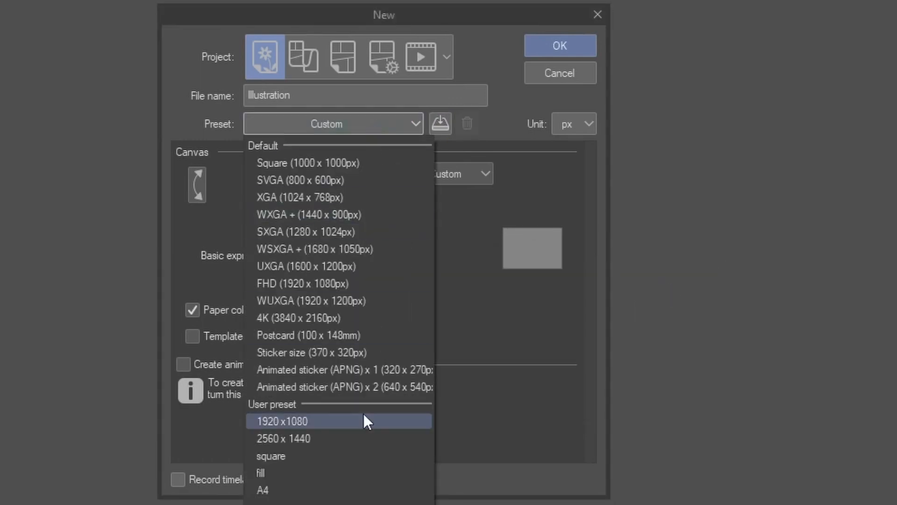
left_click(355, 438)
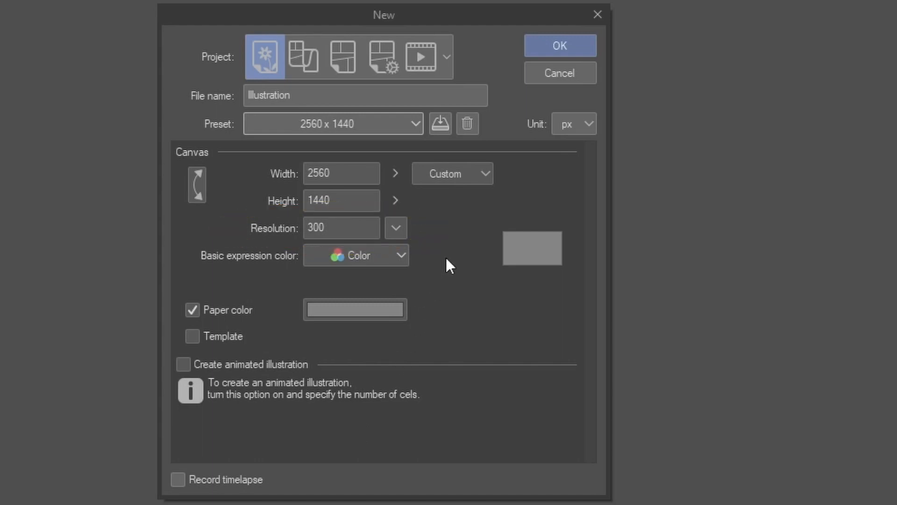
Keep the paper color enabled, set it to white (FFFFFF), and create the illustration canvas
left_click(217, 310)
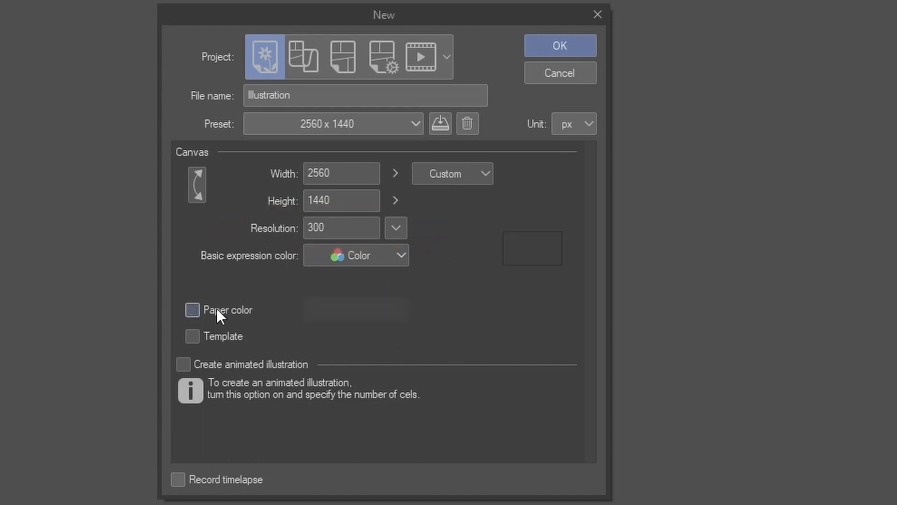
left_click(217, 310)
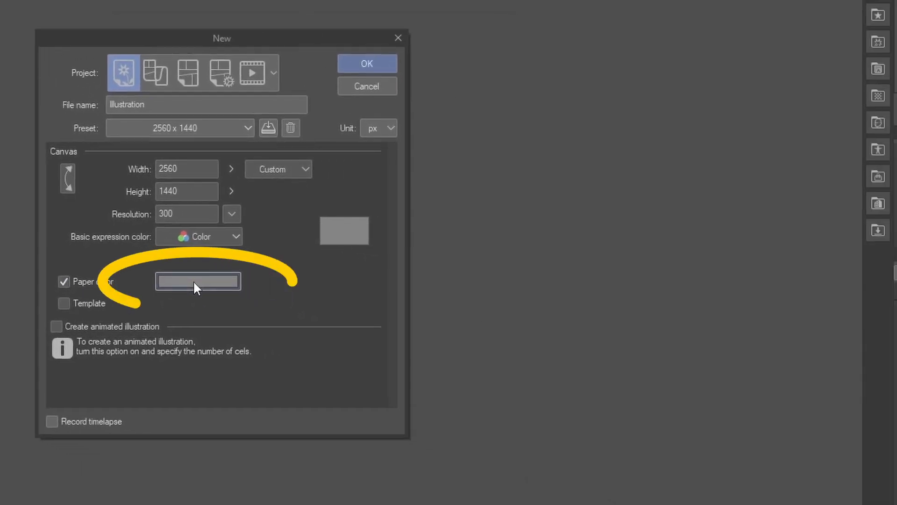
left_click(351, 310)
left_click(471, 185)
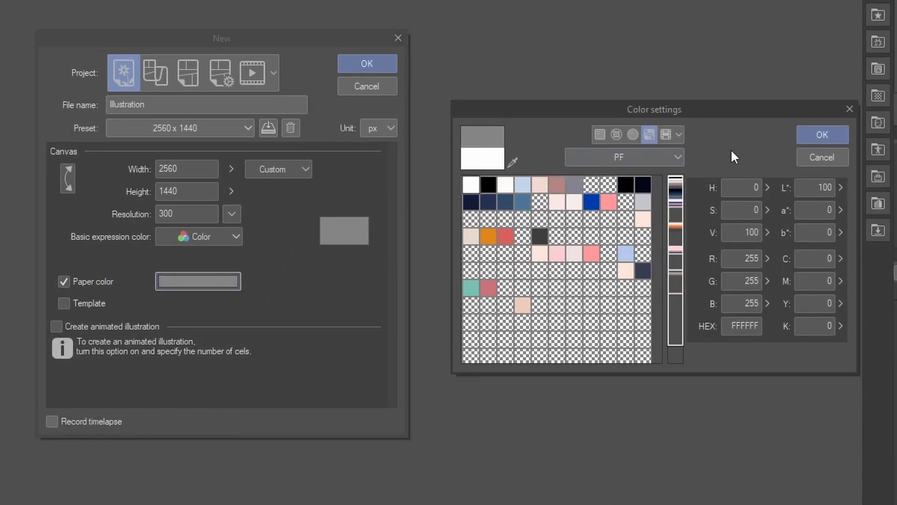
left_click(820, 134)
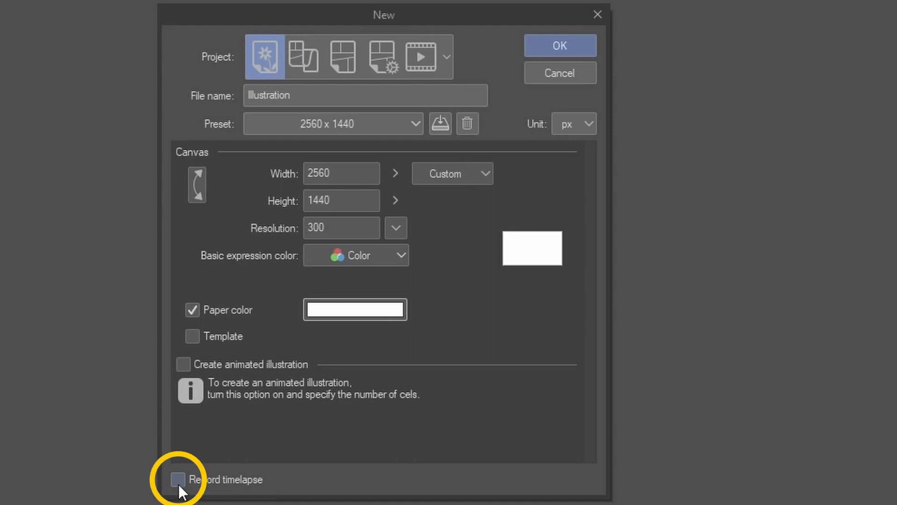
left_click(575, 52)
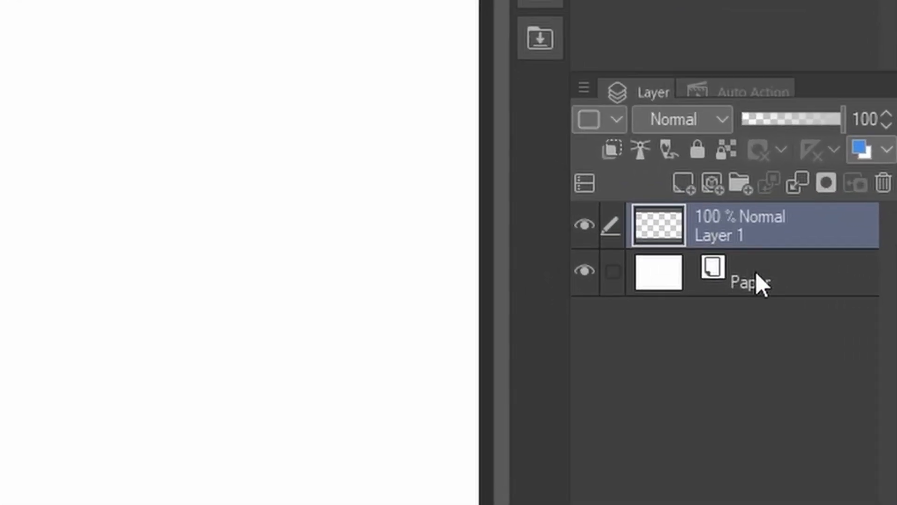
Select the Paper layer, and make Layer 1 the active layer again
left_click(848, 286)
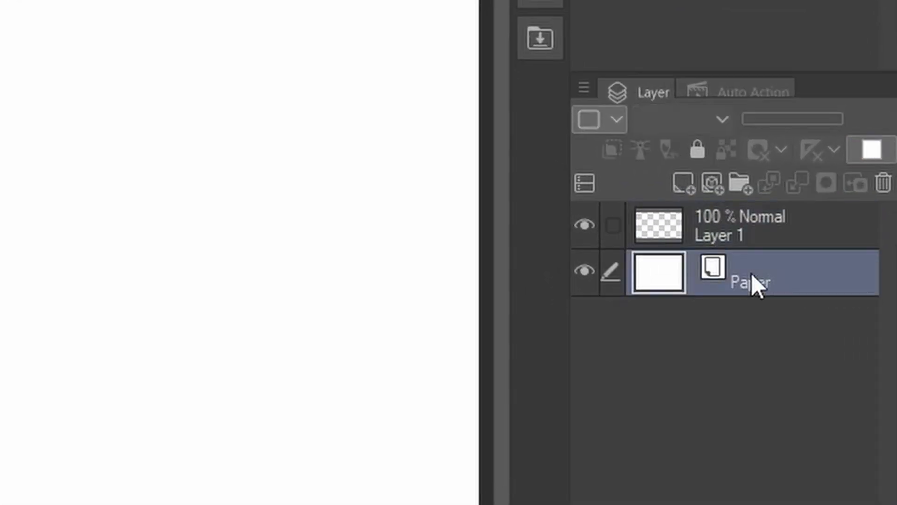
left_click(746, 225)
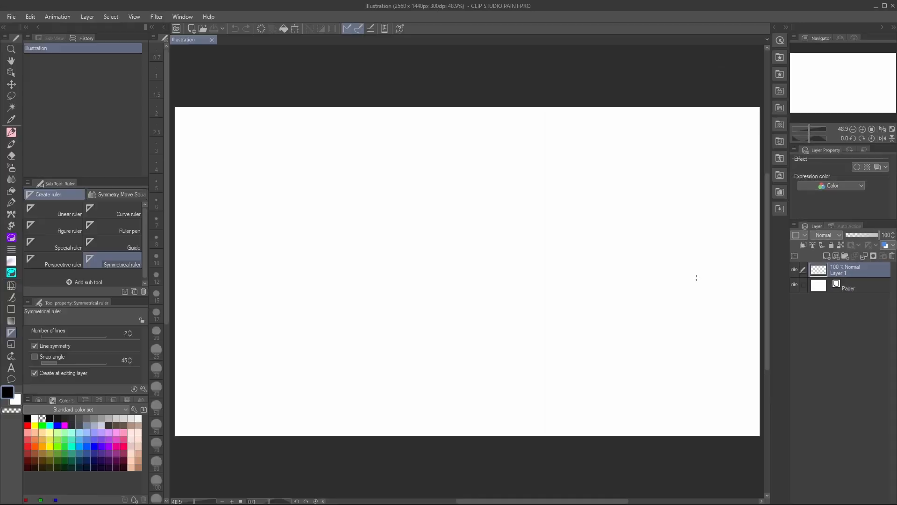
Activate the Brush tool, and move it below the Eraser in the tool order and back to its original place
key("p")
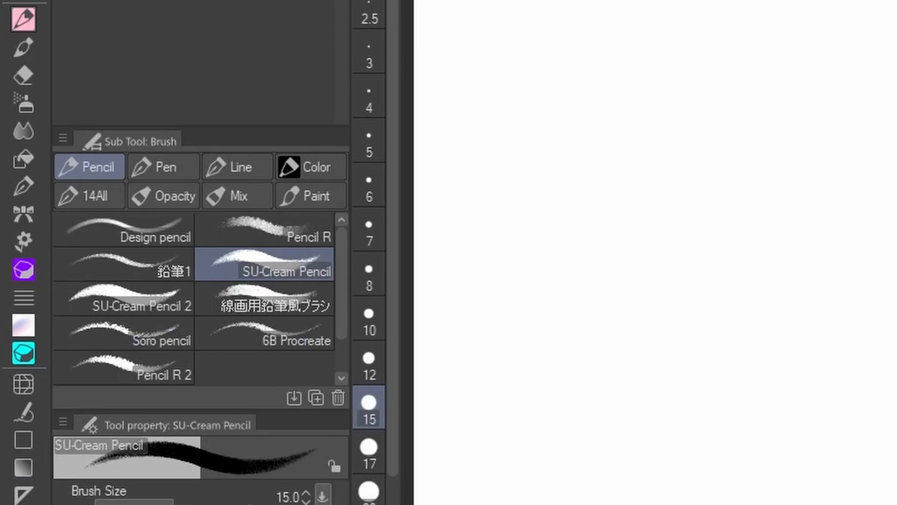
left_click(174, 165)
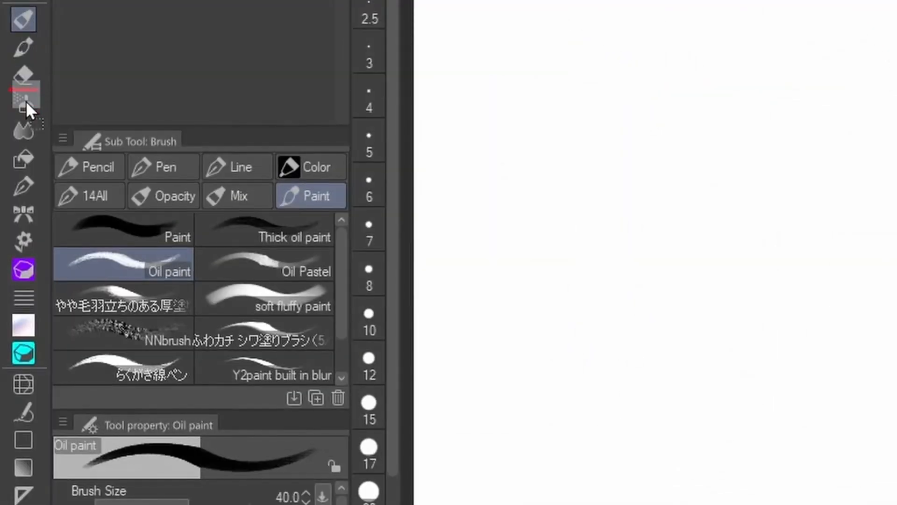
left_click_drag(27, 104, 26, 93)
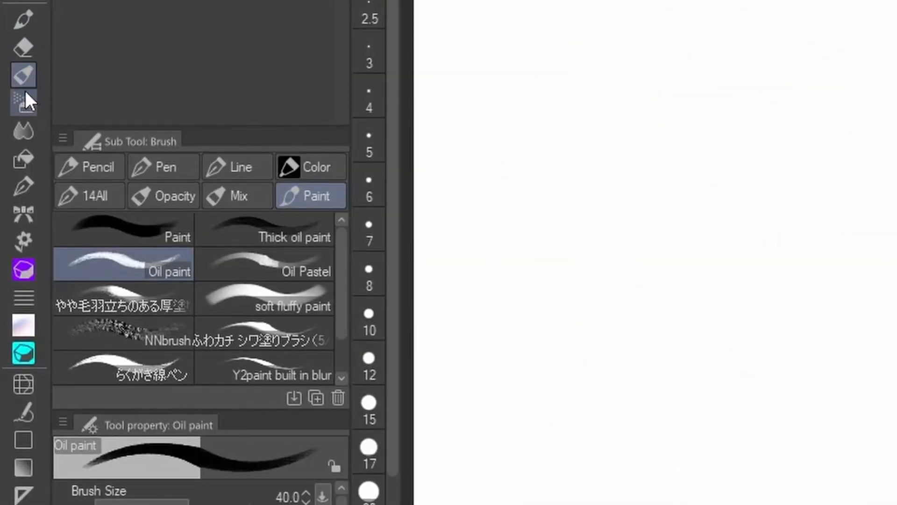
left_click_drag(25, 37, 25, 15)
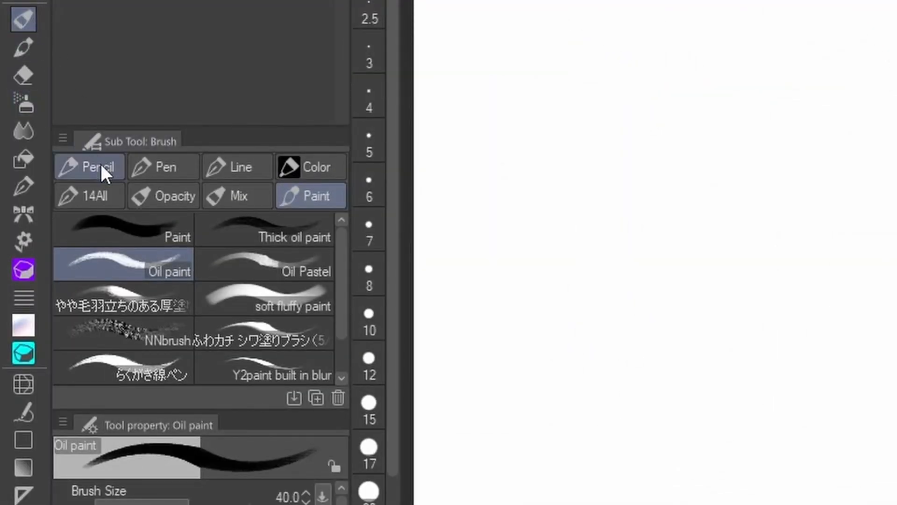
Split the Pencil group into its own tool, merge it back into the Brush tool, and try moving it ahead of Pen
left_click_drag(100, 162, 32, 38)
left_click(26, 46)
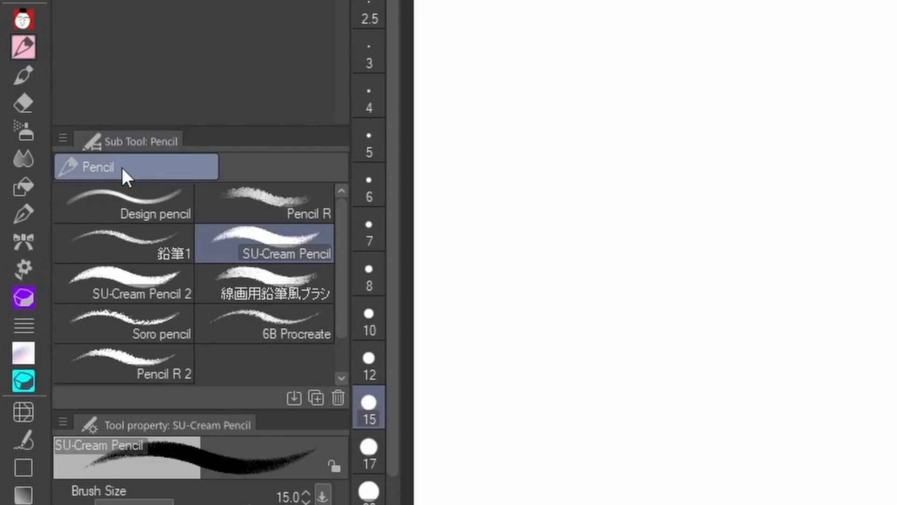
mouse_move(122, 167)
left_mouse_down()
mouse_move(50, 47)
mouse_move(21, 21)
left_mouse_up()
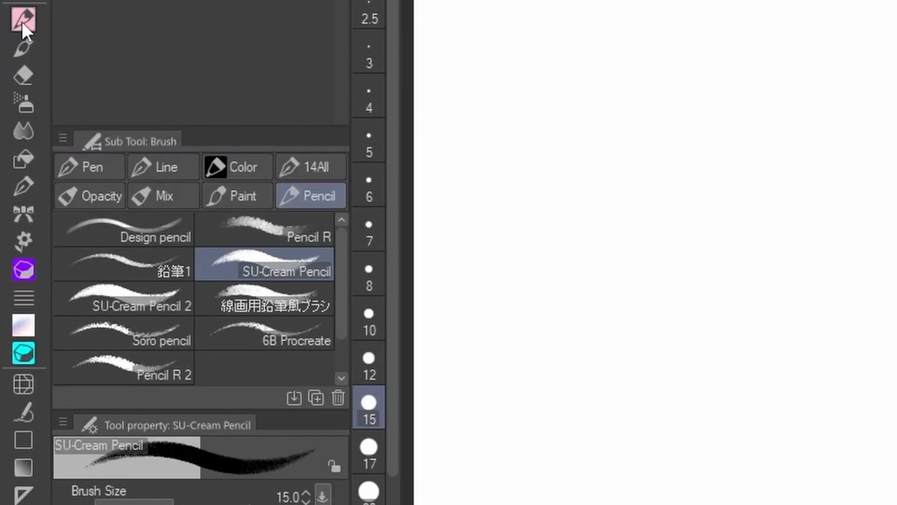
left_click_drag(299, 196, 72, 167)
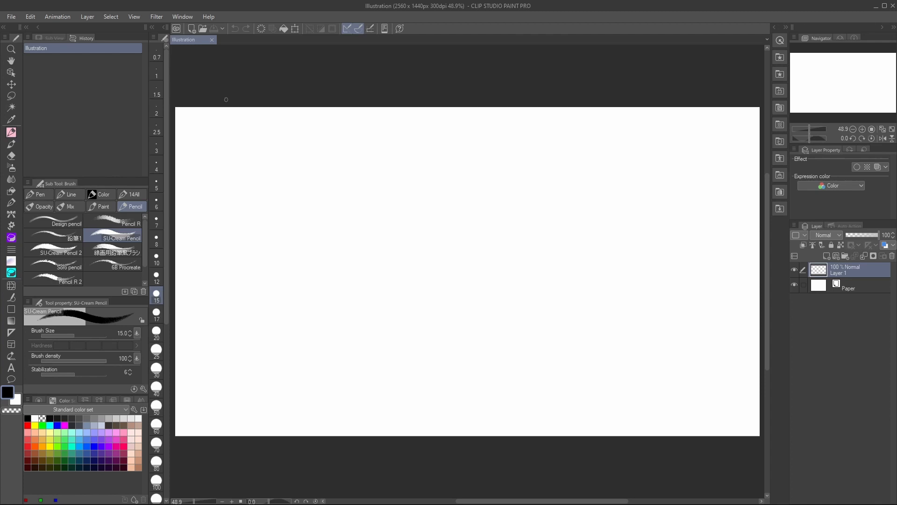
Hide the Brush Size palette and show it again
left_click(183, 17)
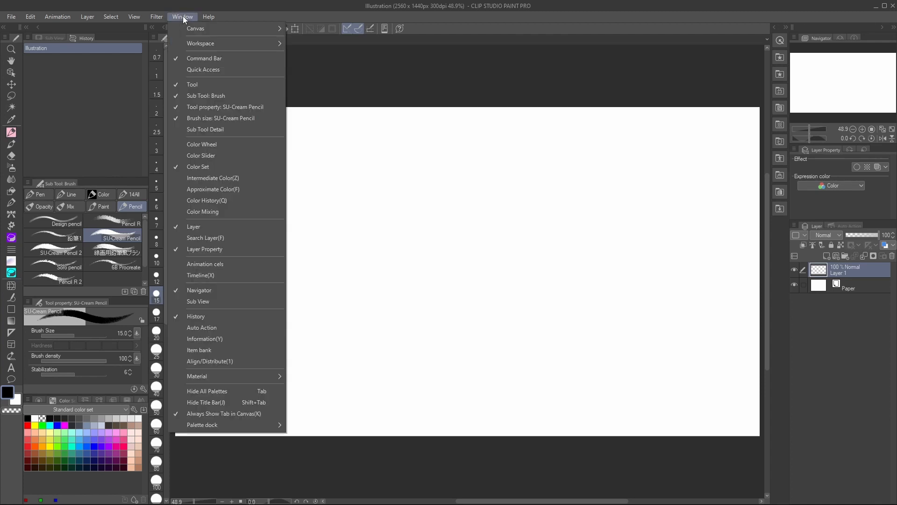
left_click(201, 118)
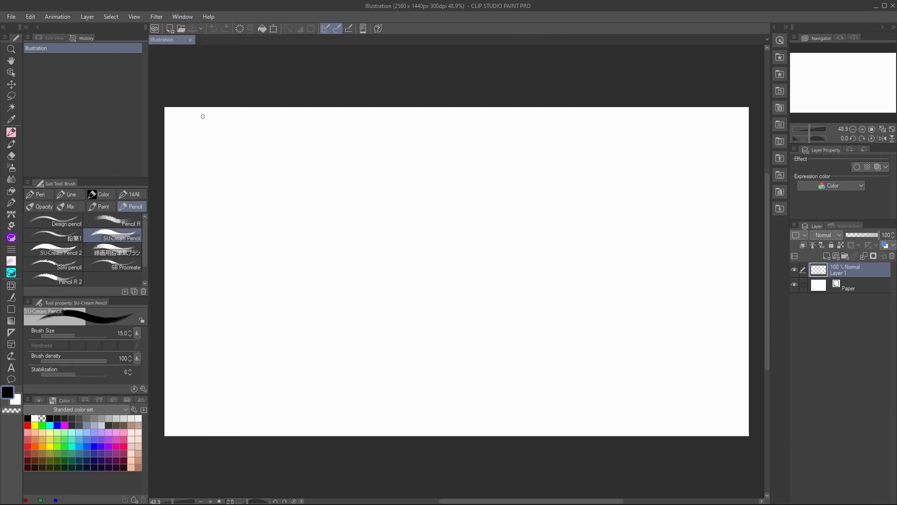
left_click(183, 17)
left_click(214, 115)
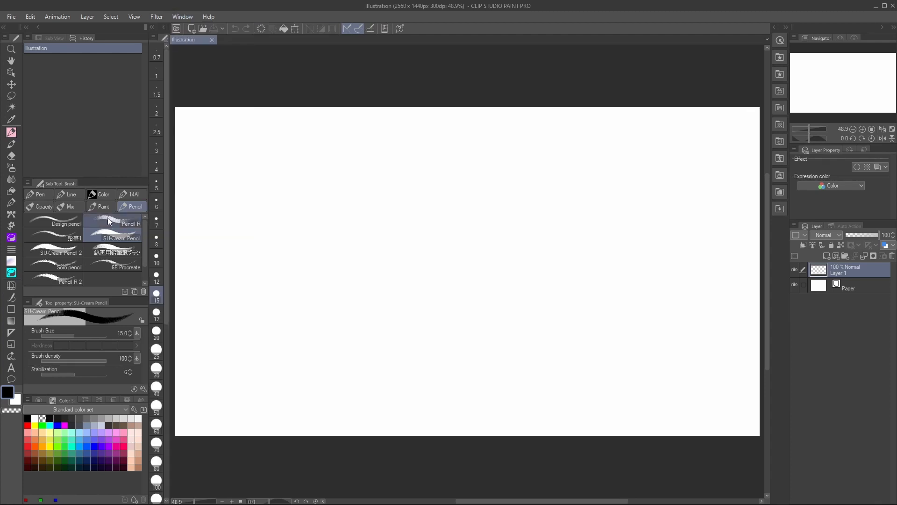
Switch to the Oil paint brush in the Paint group and set its brush size to 400
left_click(99, 208)
mouse_move(90, 334)
left_mouse_down()
mouse_move(79, 333)
mouse_move(145, 339)
left_mouse_up()
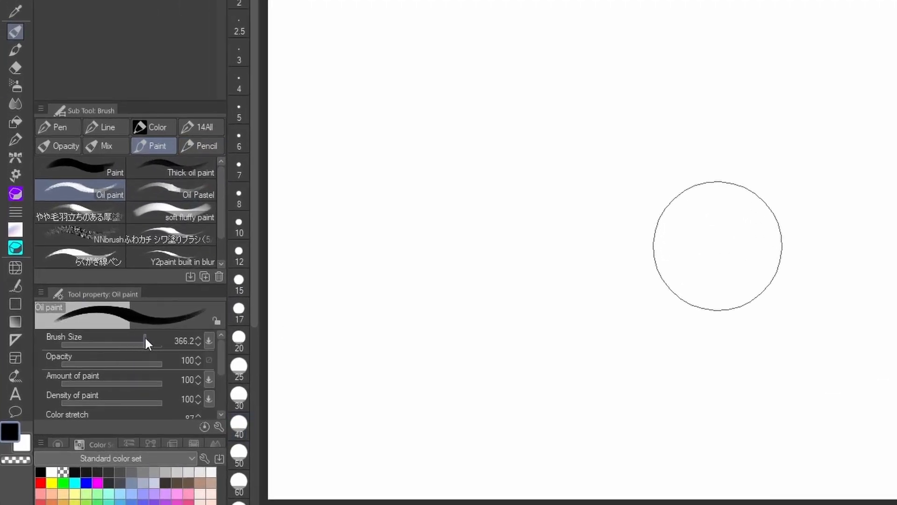
left_click(199, 344)
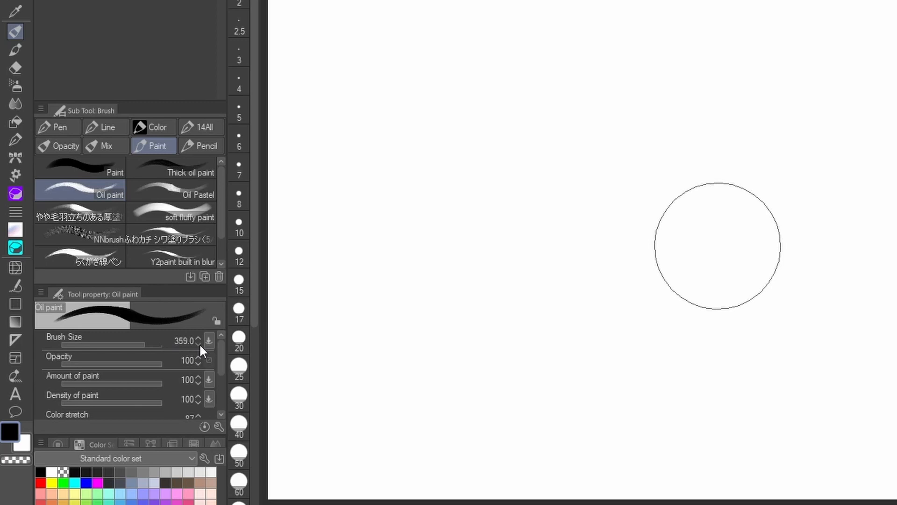
left_click(199, 345)
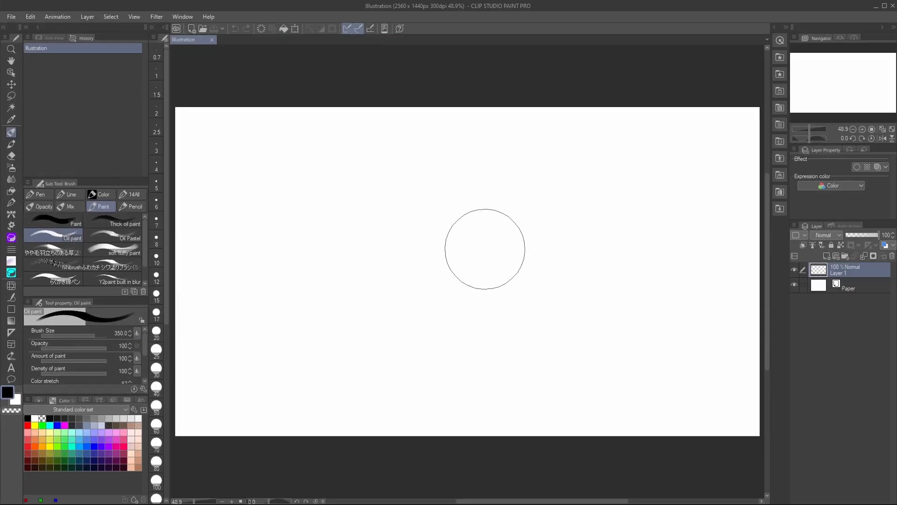
mouse_move(485, 249)
left_mouse_down()
mouse_move(458, 240)
mouse_move(458, 250)
mouse_move(486, 245)
mouse_move(470, 246)
left_mouse_up()
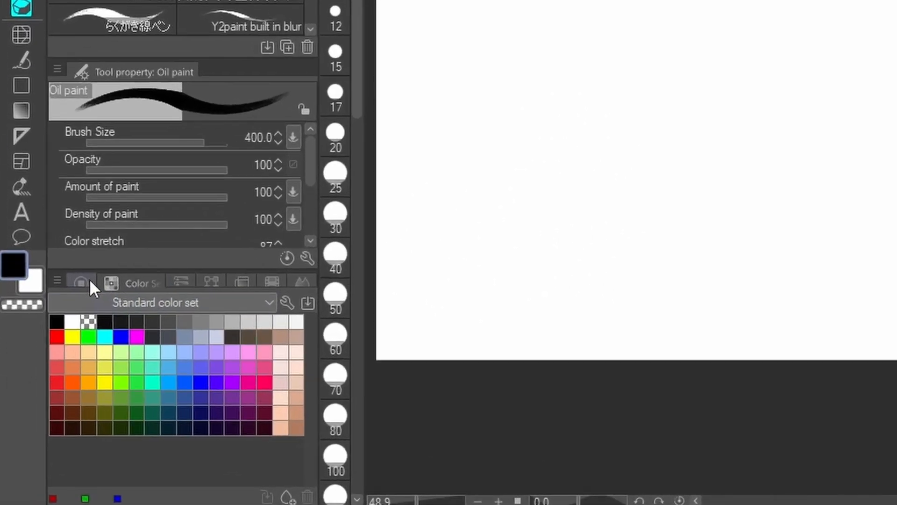
Choose a salmon color (H 11, S 46, V 87) on the color wheel and paint a thick zigzag across Layer 1
left_click(61, 336)
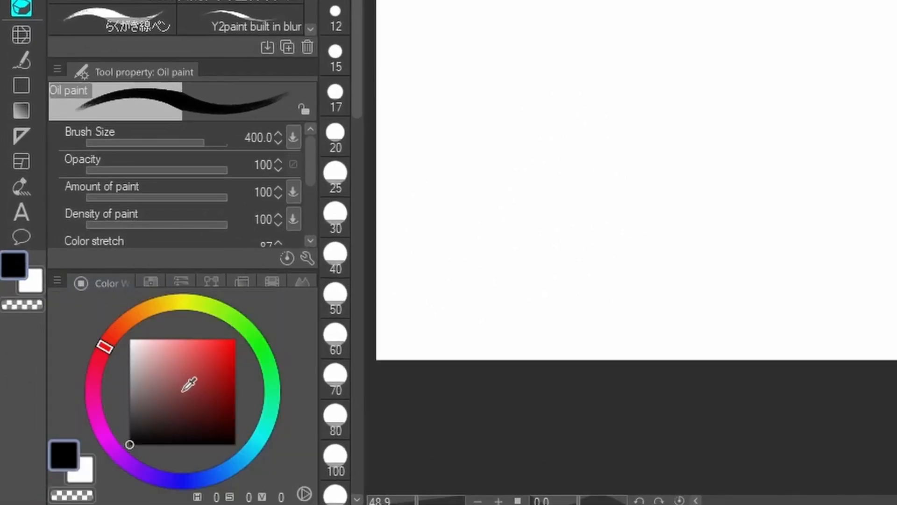
left_click_drag(144, 412, 136, 386)
left_click(115, 332)
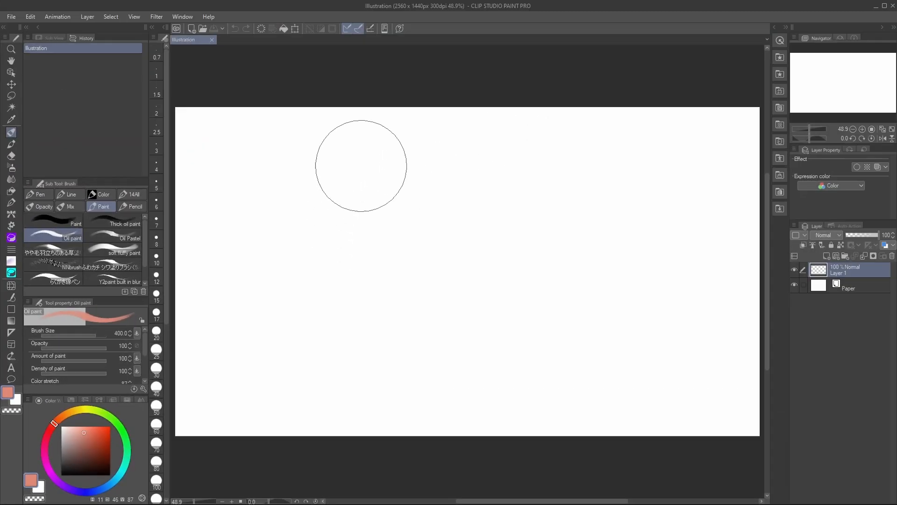
left_click_drag(320, 194, 512, 262)
Set the brush size to 200 and display the Additional color set
scroll(157, 421, "down", 4)
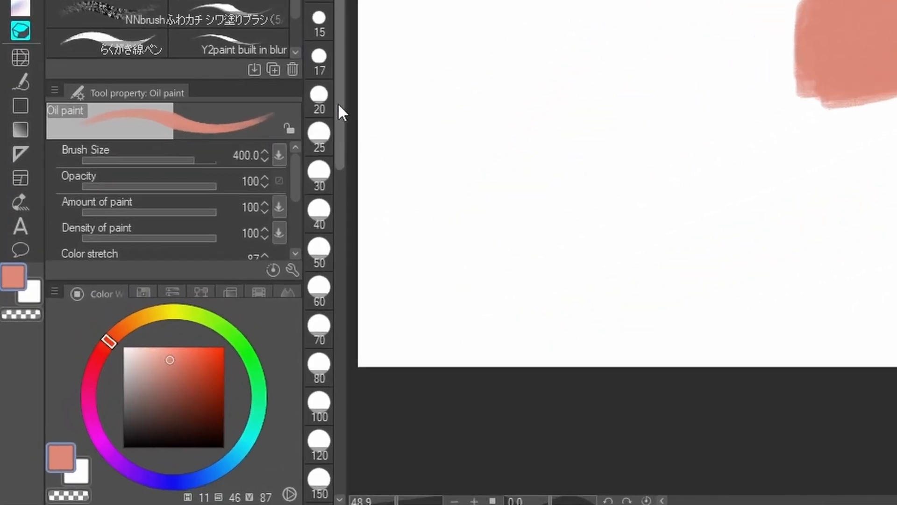
left_click(156, 479)
left_click(152, 281)
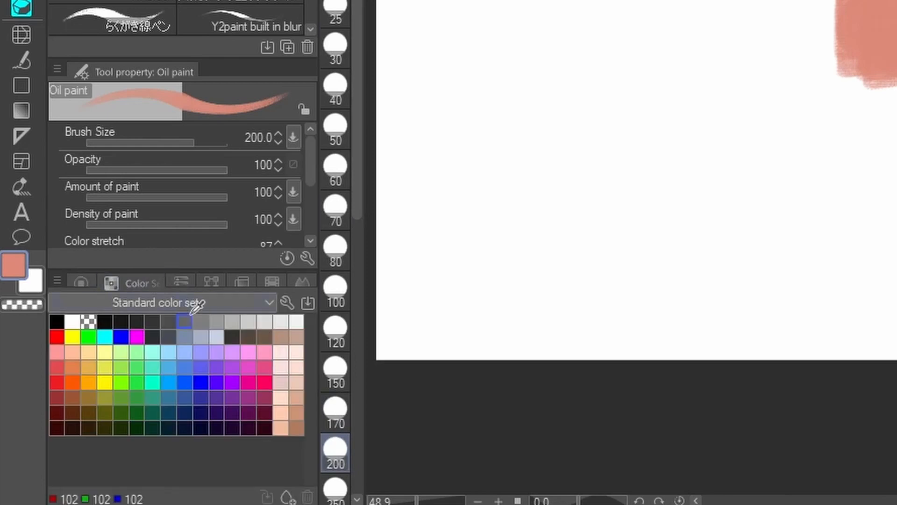
left_click(197, 301)
left_click(160, 34)
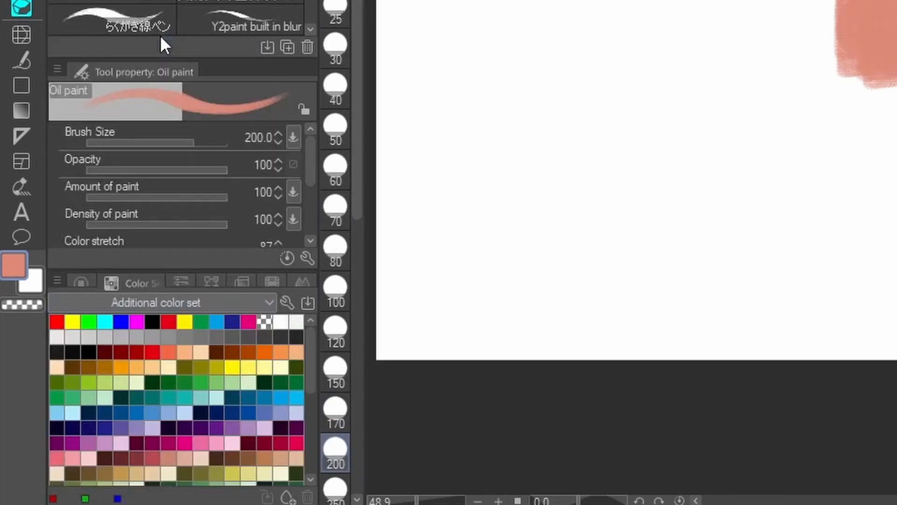
Paint a long blue diagonal stroke across the zigzag and a pink stroke just below it
scroll(238, 367, "down", 5)
left_click(281, 322)
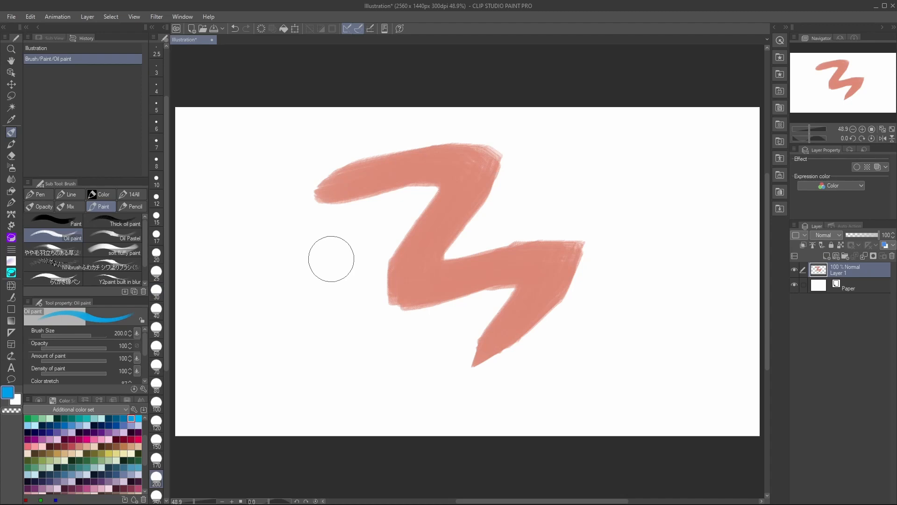
mouse_move(240, 312)
left_mouse_down()
mouse_move(361, 268)
mouse_move(625, 202)
left_mouse_up()
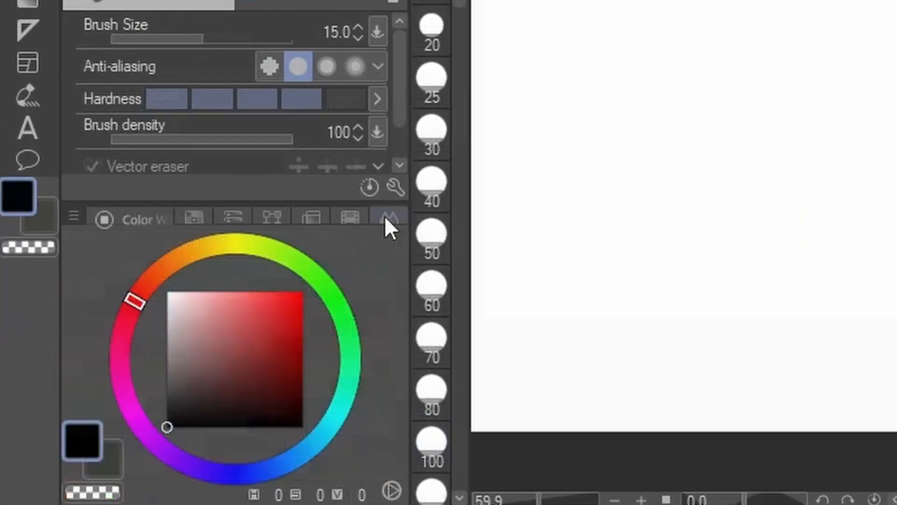
left_click(317, 269)
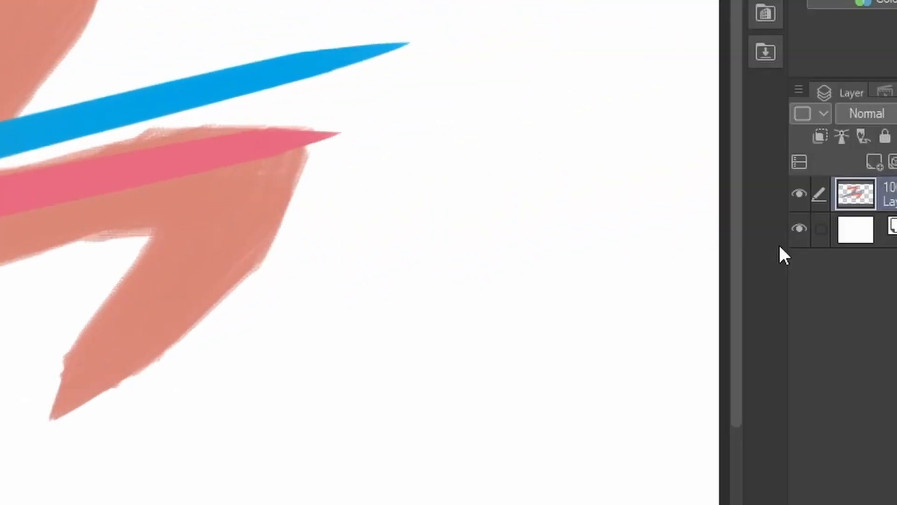
Hide the Paper layer and show it again
left_click(666, 261)
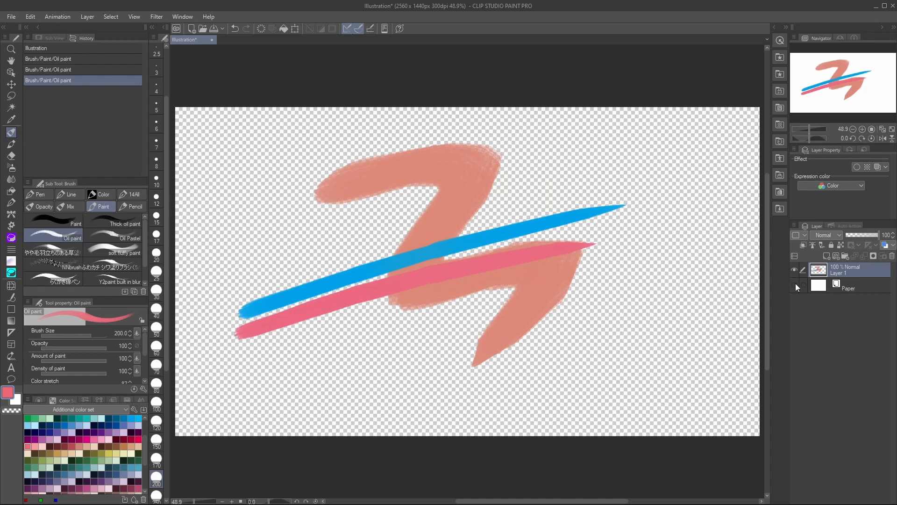
left_click(795, 284)
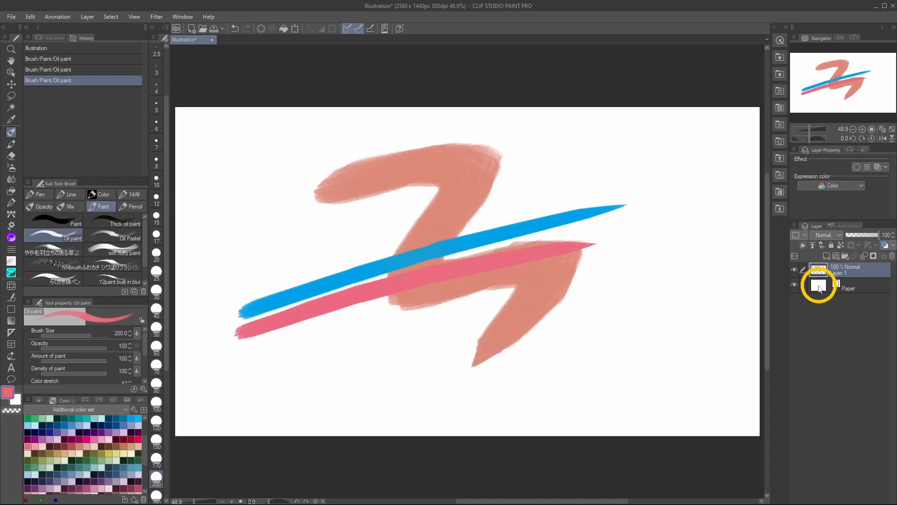
Change the Paper layer's color to pale pink (DEACAC) and set it back to white
double_click(819, 286)
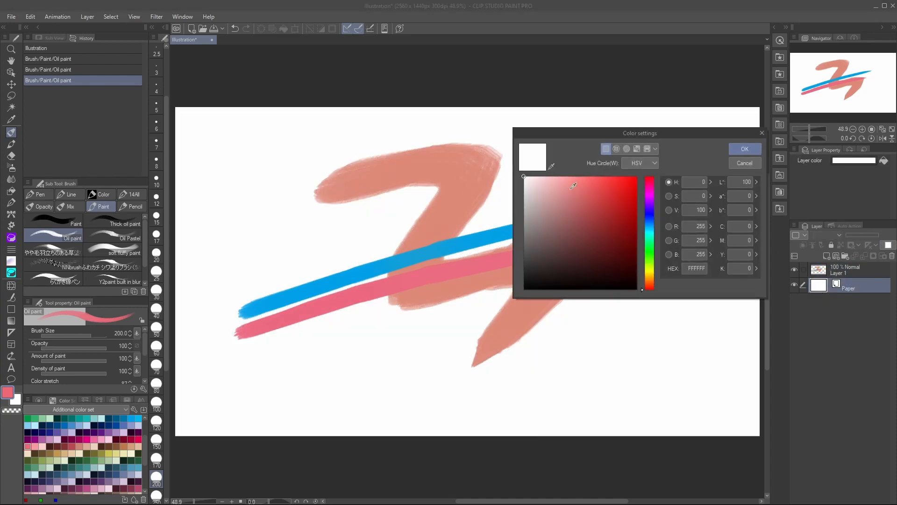
left_click_drag(553, 187, 554, 188)
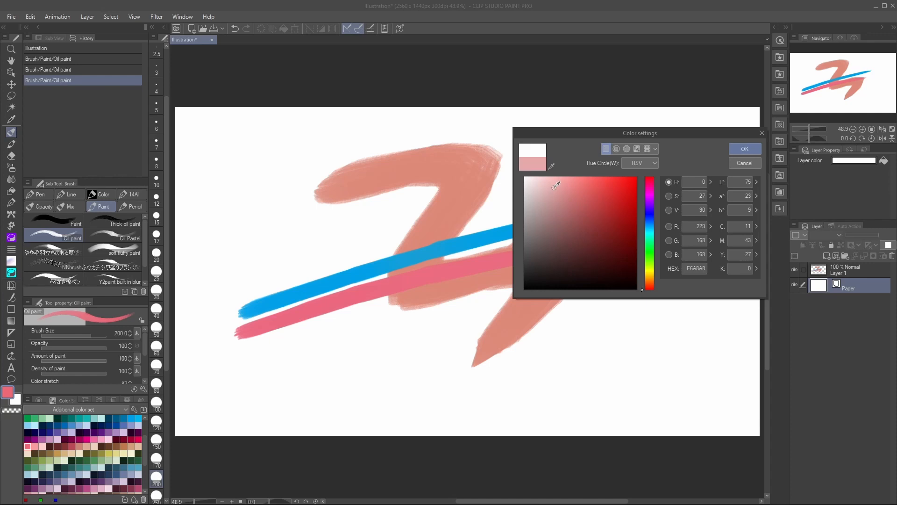
left_click(747, 150)
double_click(819, 286)
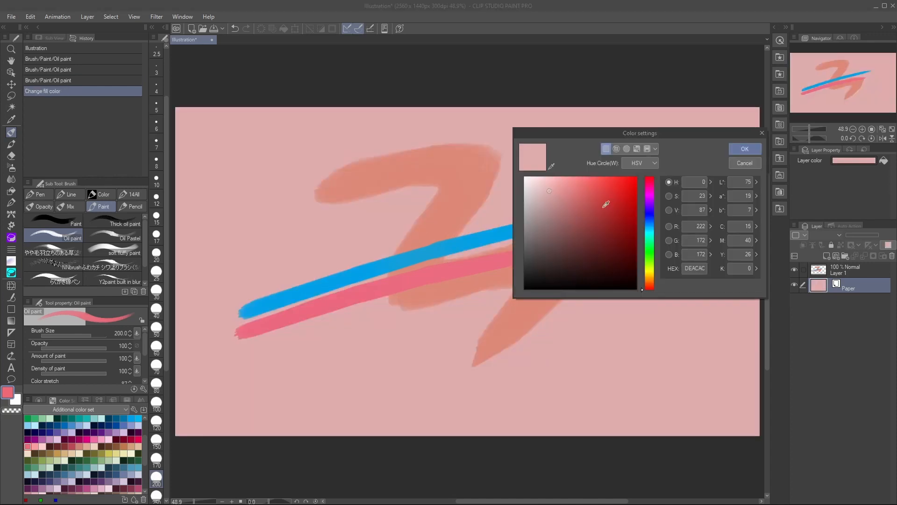
left_click(526, 178)
left_click(748, 149)
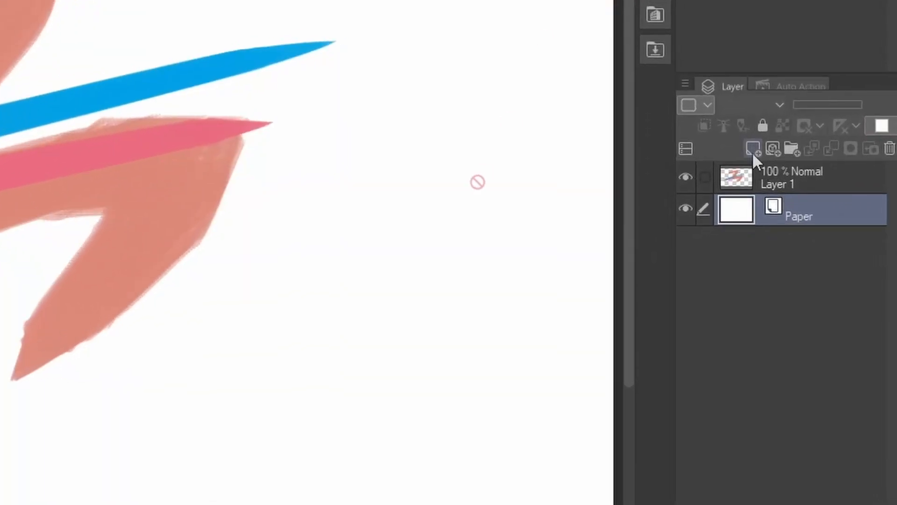
Add a raster layer above Paper and paint a thick yellow diagonal stroke on it at brush size 300
left_click(756, 153)
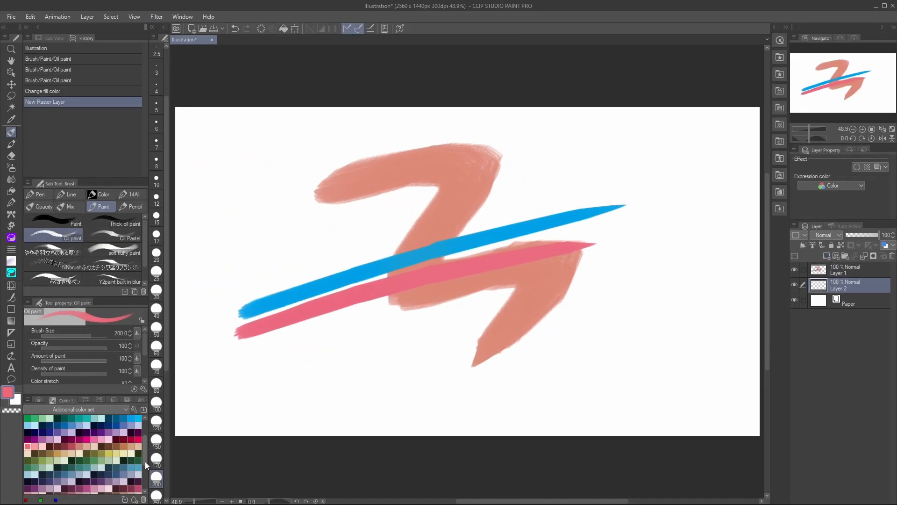
scroll(147, 465, "up", 5)
left_click(108, 439)
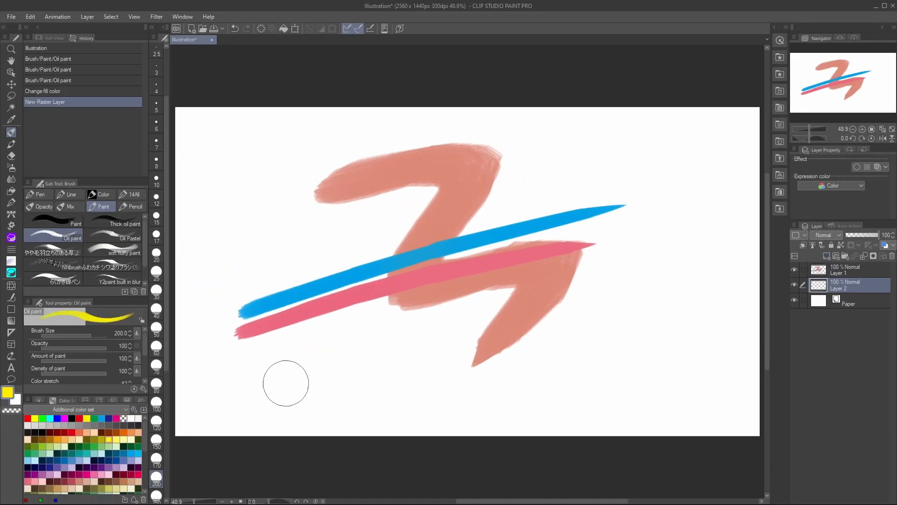
key("bracketright")
key("bracketright")
mouse_move(514, 131)
left_mouse_down()
mouse_move(531, 127)
mouse_move(384, 397)
left_mouse_up()
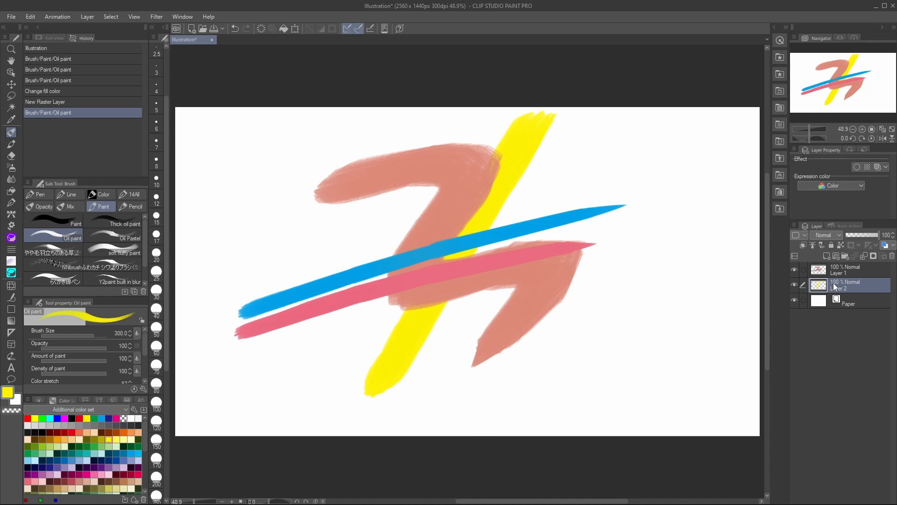
Make Layer 1 active and set up the Hard eraser at size 100
key("alt+bracketright")
key("e")
left_click(54, 209)
key("bracketright")
key("bracketright")
key("bracketright")
key("bracketright")
key("bracketright")
key("bracketright")
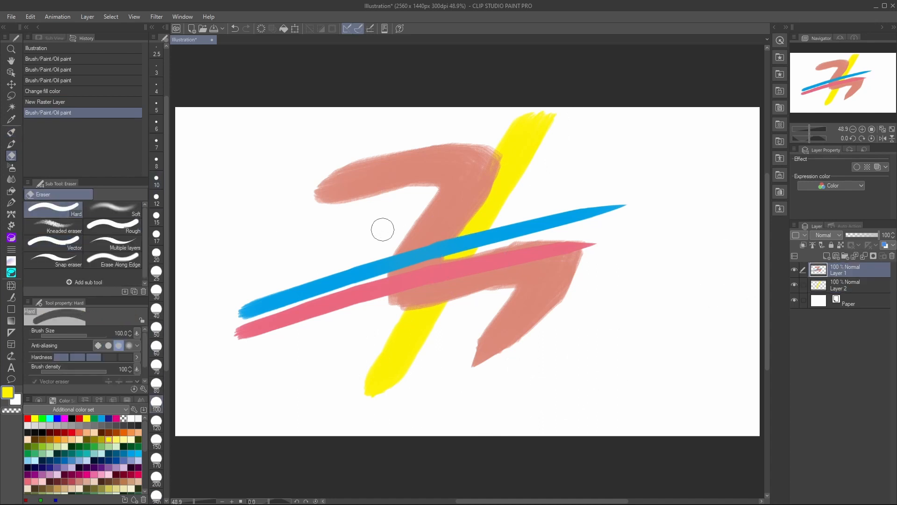
Erase the salmon zigzag from Layer 1 around the blue and pink strokes, reducing the eraser size to 60
mouse_move(336, 186)
left_mouse_down()
mouse_move(465, 144)
mouse_move(333, 213)
mouse_move(439, 207)
mouse_move(416, 234)
mouse_move(383, 246)
left_mouse_up()
key("bracketleft")
key("bracketleft")
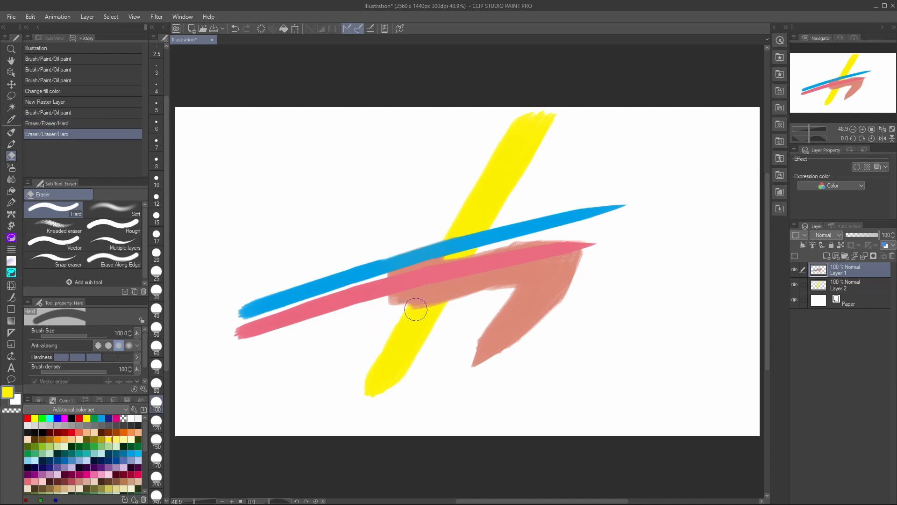
mouse_move(414, 304)
left_mouse_down()
mouse_move(452, 364)
mouse_move(585, 283)
mouse_move(591, 259)
mouse_move(408, 309)
mouse_move(423, 300)
mouse_move(378, 308)
mouse_move(609, 258)
mouse_move(579, 232)
mouse_move(443, 260)
mouse_move(329, 304)
left_mouse_up()
key("[")
key("[")
key("[")
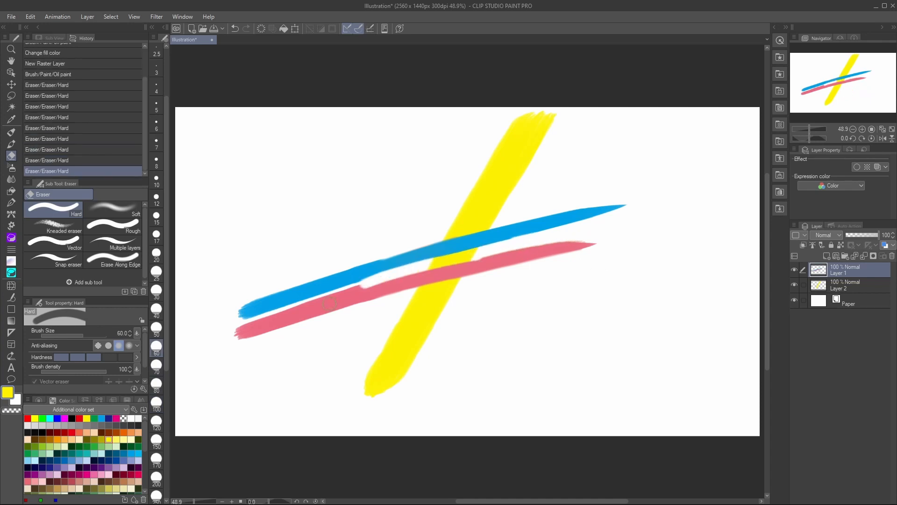
Place Layer 2 above Layer 1 in the layer order, and shift the contents of both layers to the right on the canvas
left_click_drag(836, 289, 846, 265)
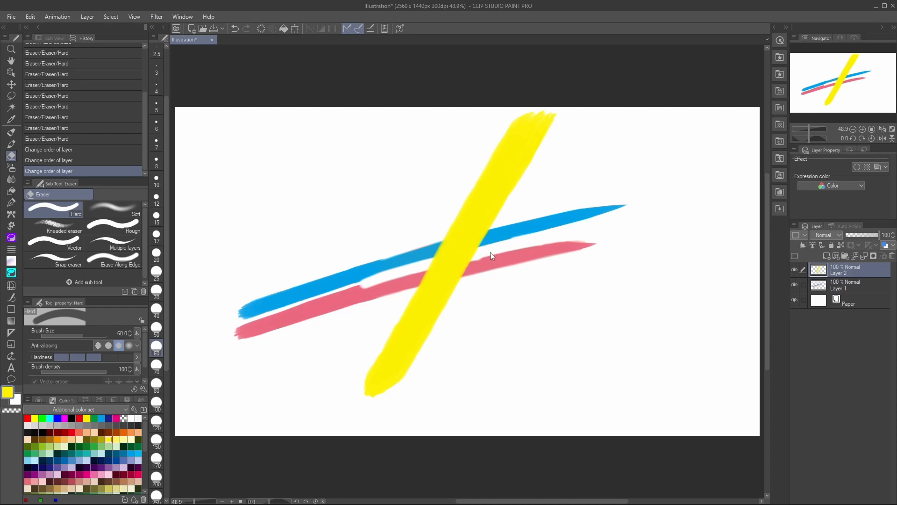
left_click_drag(456, 248, 630, 267)
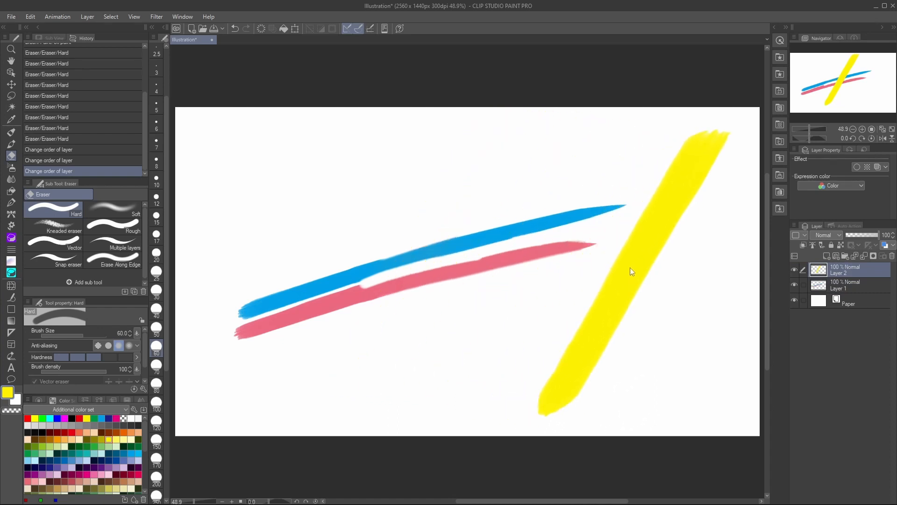
left_click(856, 281)
mouse_move(532, 226)
left_mouse_down()
mouse_move(493, 149)
mouse_move(514, 238)
mouse_move(533, 237)
left_mouse_up()
mouse_move(648, 242)
left_mouse_down()
mouse_move(575, 228)
mouse_move(495, 240)
left_mouse_up()
mouse_move(552, 234)
left_mouse_down()
mouse_move(615, 203)
mouse_move(588, 217)
mouse_move(583, 231)
left_mouse_up()
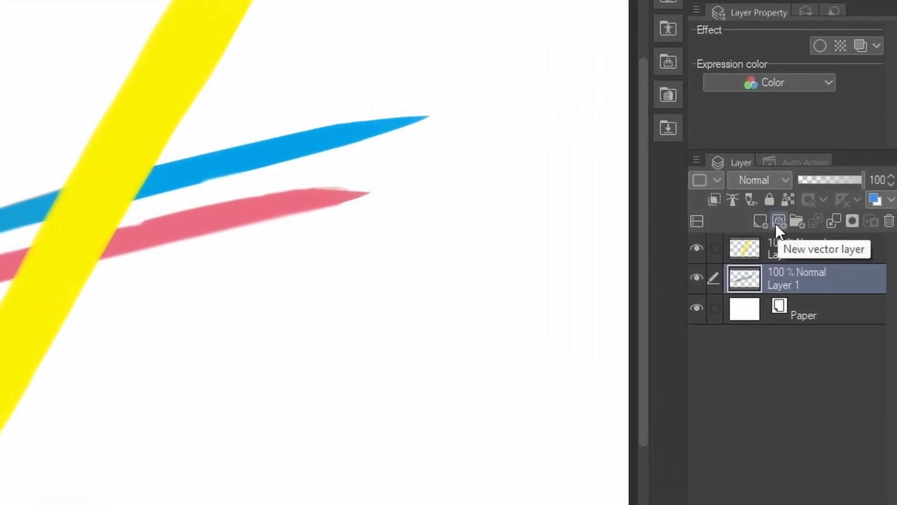
Create a new vector layer and move it to the top of the layer stack
left_click(774, 223)
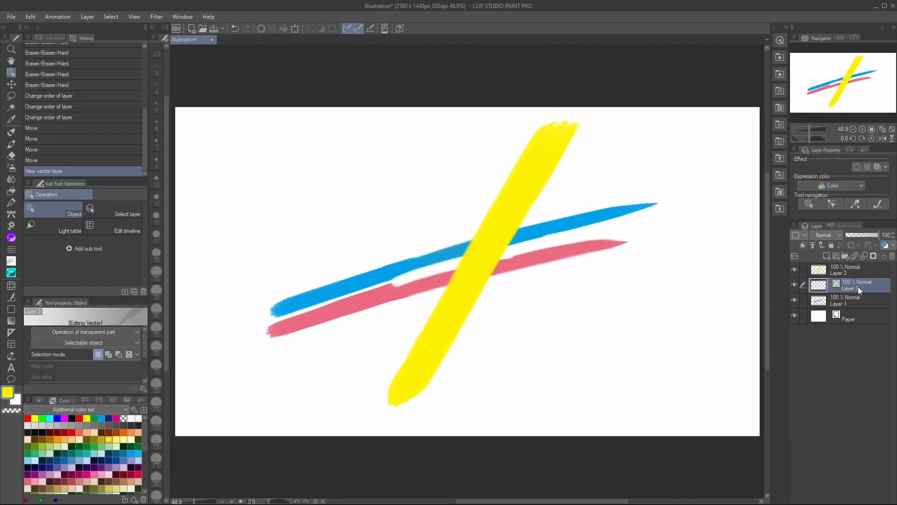
left_click_drag(851, 286, 855, 262)
Set up the G-pen from the Line brush group in black at brush size 20
key("b")
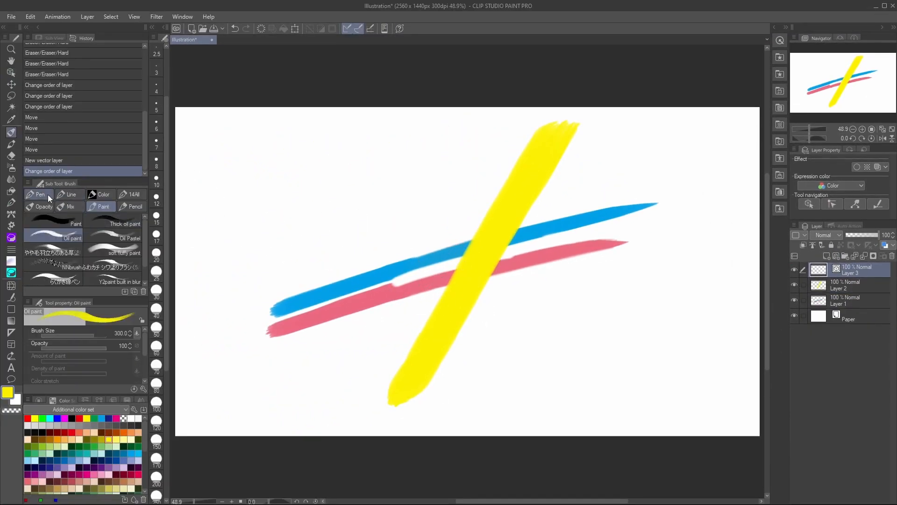
left_click(68, 195)
left_click(130, 242)
left_click(73, 418)
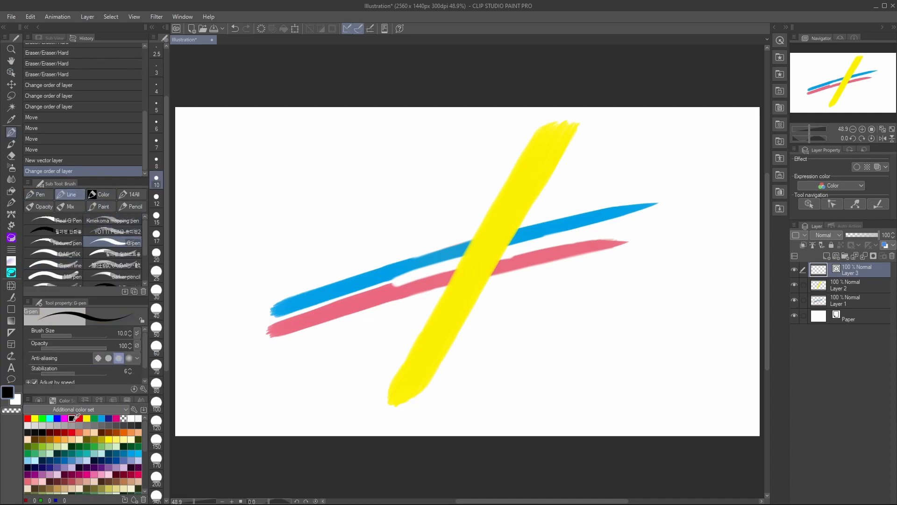
key("bracketright")
key("bracketright")
key("bracketright")
key("bracketright")
Draw a long horizontal line and an S-shaped curve crossing it on the vector layer, and hide Layers 1 and 2
left_click_drag(251, 190, 616, 181)
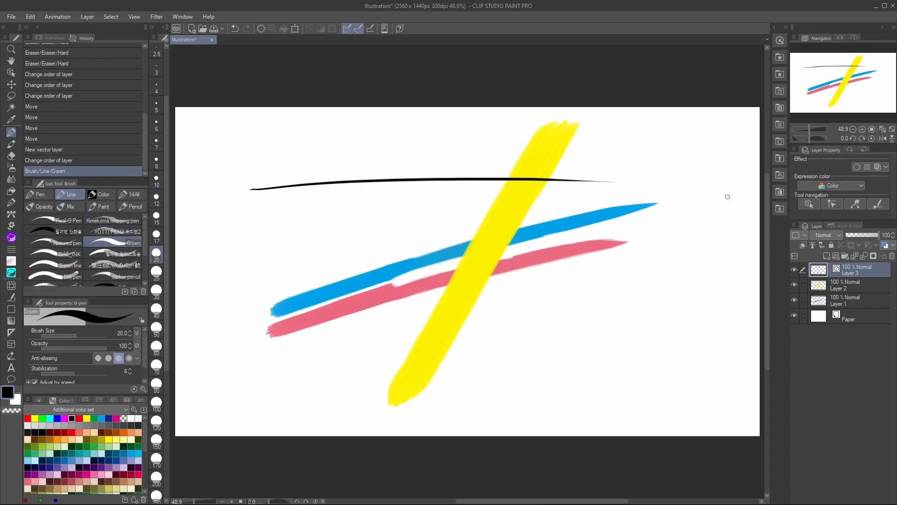
left_click_drag(269, 149, 683, 236)
left_click(794, 300)
left_click(794, 284)
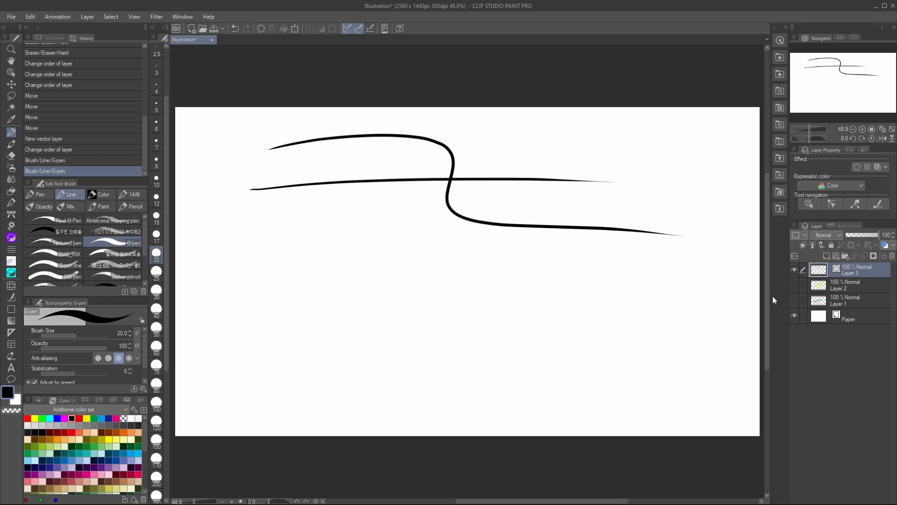
Move the S-shaped curve below the horizontal line so the two vector lines no longer cross, and nudge the horizontal line slightly down
mouse_move(501, 181)
left_mouse_down()
mouse_move(500, 171)
mouse_move(508, 184)
left_mouse_up()
left_click_drag(525, 226, 530, 317)
mouse_move(496, 182)
left_mouse_down()
mouse_move(490, 226)
mouse_move(486, 186)
left_mouse_up()
left_click_drag(456, 245, 420, 263)
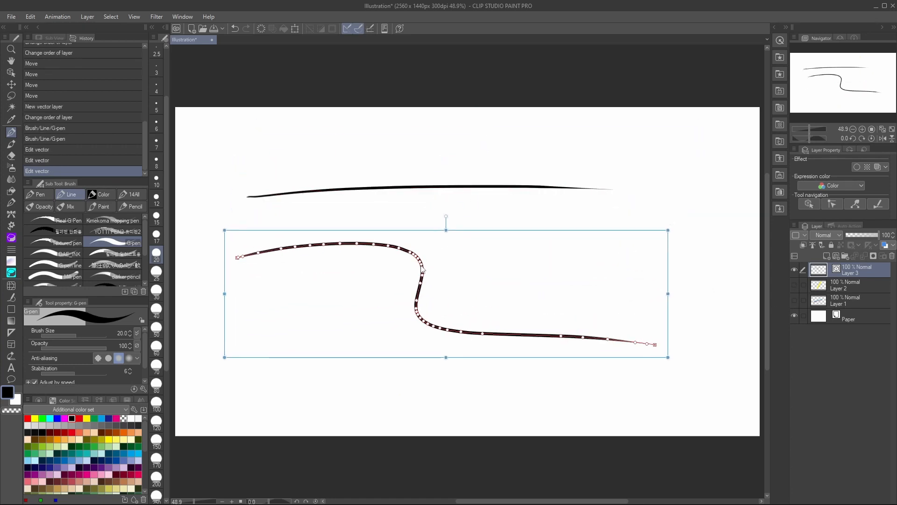
left_click_drag(472, 186, 485, 197)
left_click(421, 263)
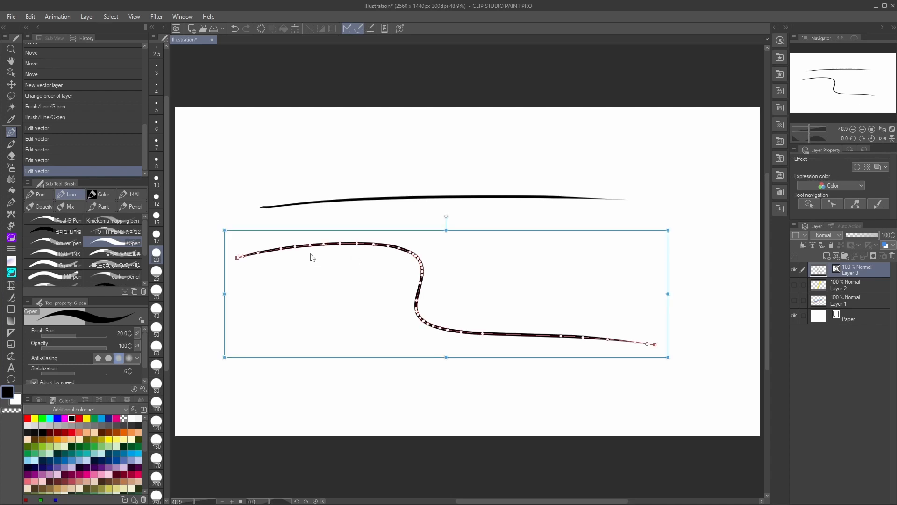
Bend the left part of the S-shaped curve into a dip by moving its control points, and add one control point in the dip
left_click_drag(311, 249, 290, 258)
left_click_drag(319, 261, 319, 265)
right_click(318, 265)
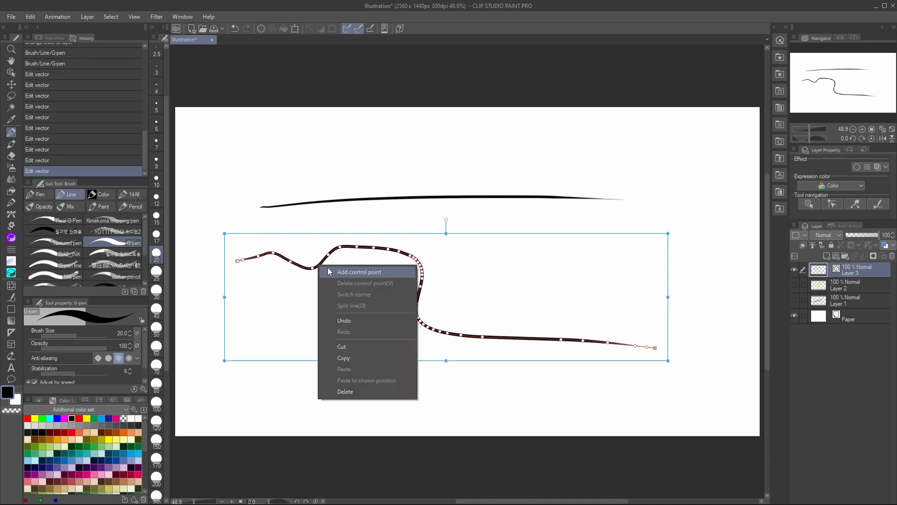
left_click(334, 271)
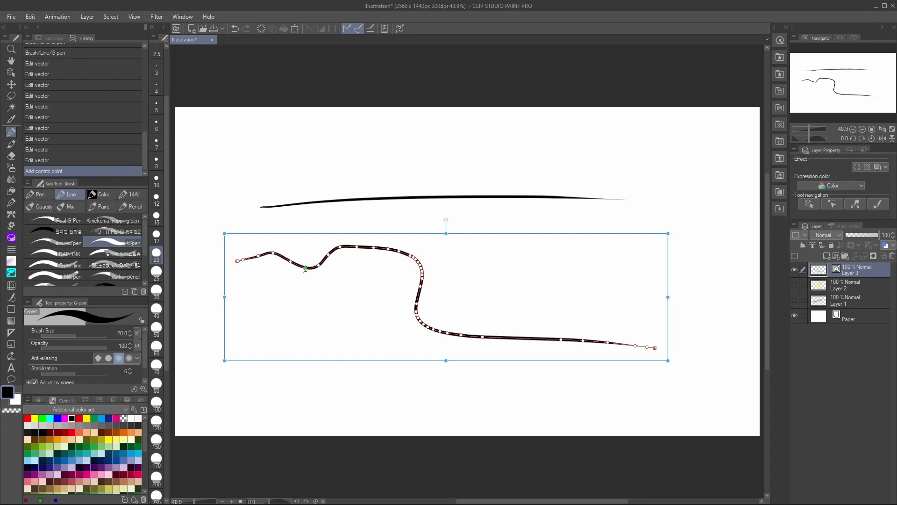
left_click_drag(303, 268, 304, 268)
Copy and paste the S-shaped curve, and arrange the two copies one above the other below the horizontal line
right_click(312, 267)
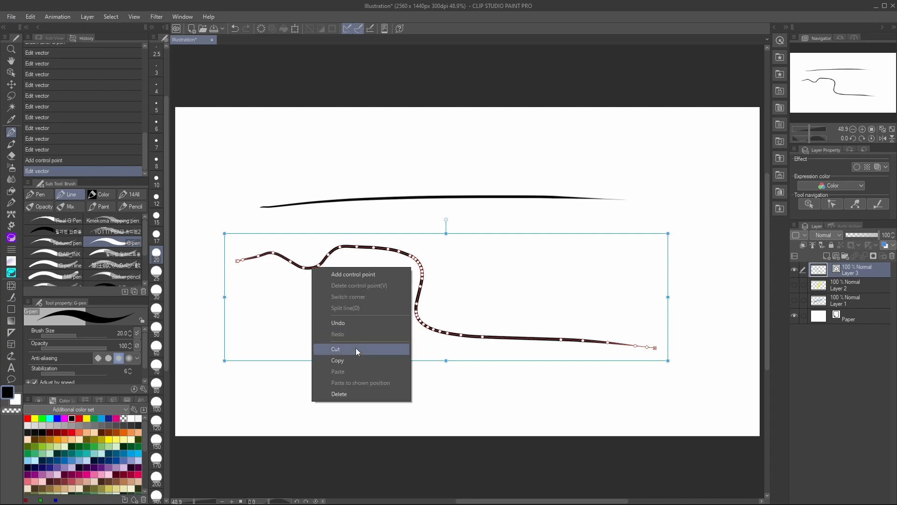
left_click(352, 359)
right_click(312, 274)
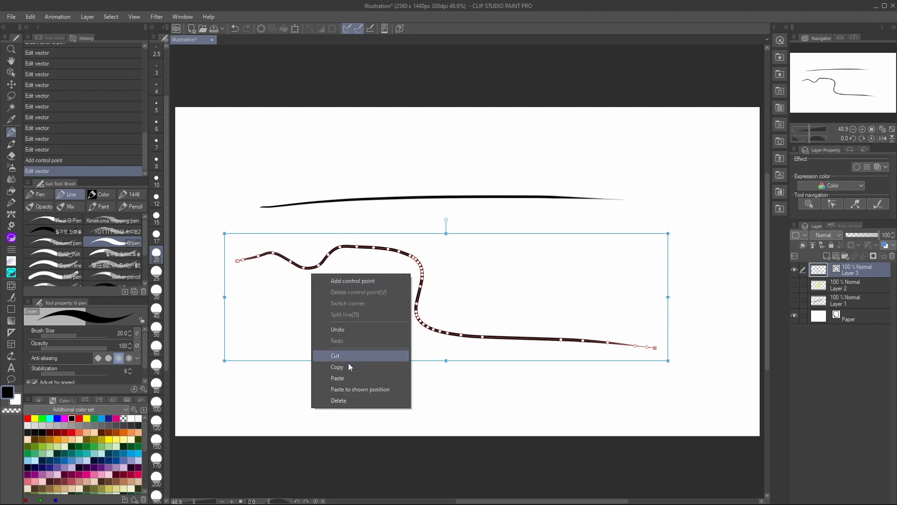
left_click(350, 378)
left_click_drag(324, 267, 310, 304)
left_click(437, 296)
left_click_drag(425, 282, 431, 268)
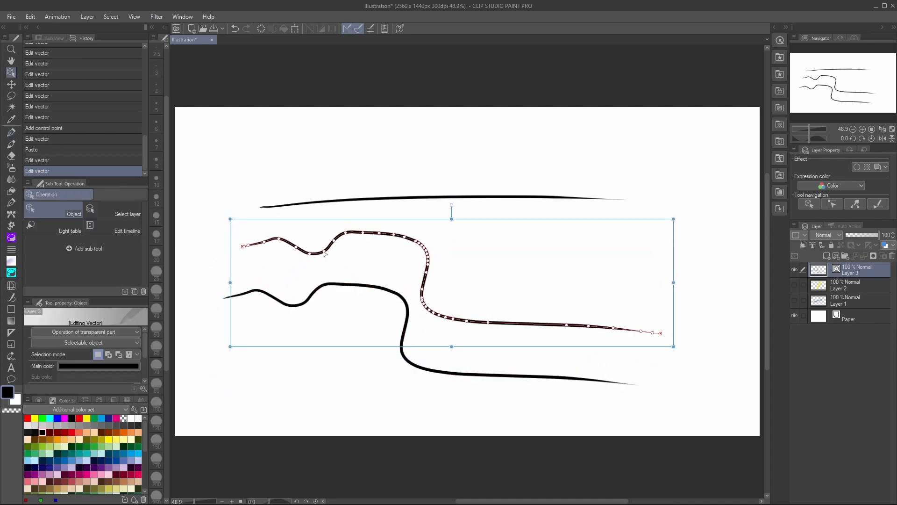
Set area selection on transparent parts to Control point, and reshape both curves into tall peaks and dips by moving their points
mouse_move(325, 252)
left_mouse_down()
mouse_move(338, 212)
mouse_move(366, 232)
left_mouse_up()
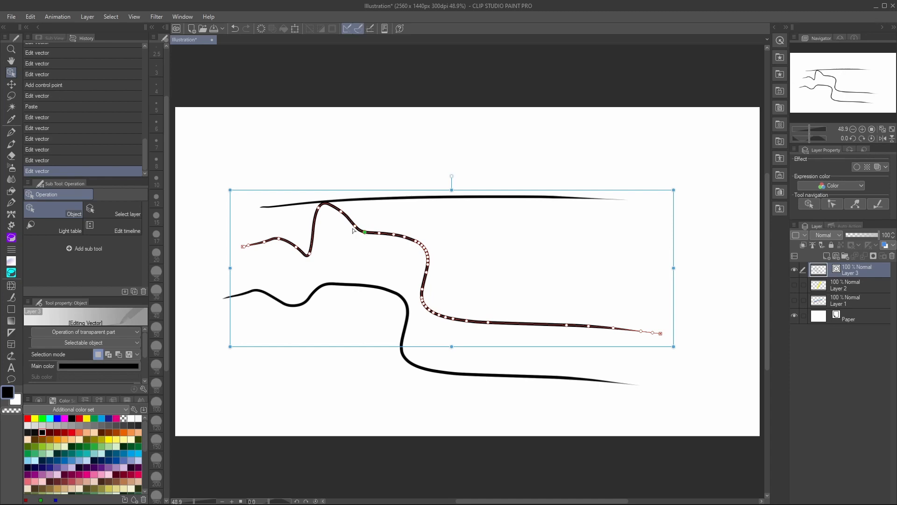
left_click_drag(319, 207, 305, 167)
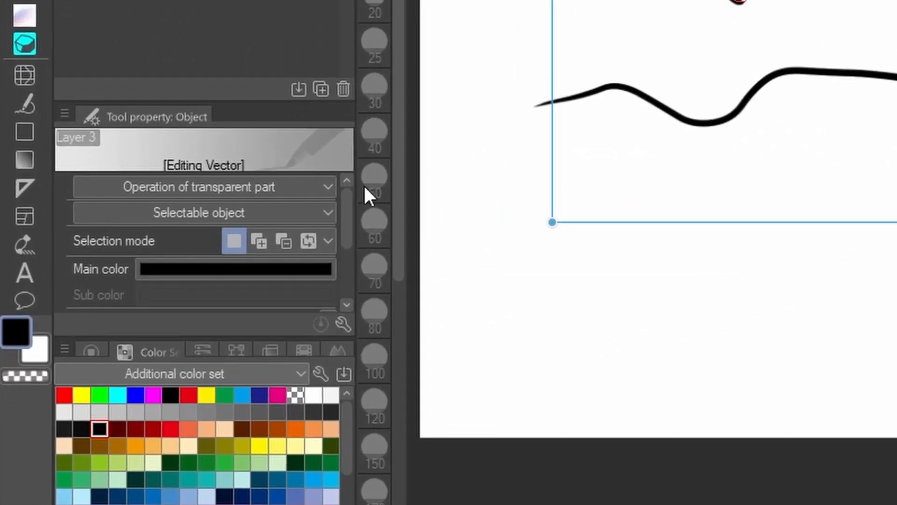
left_click(146, 320)
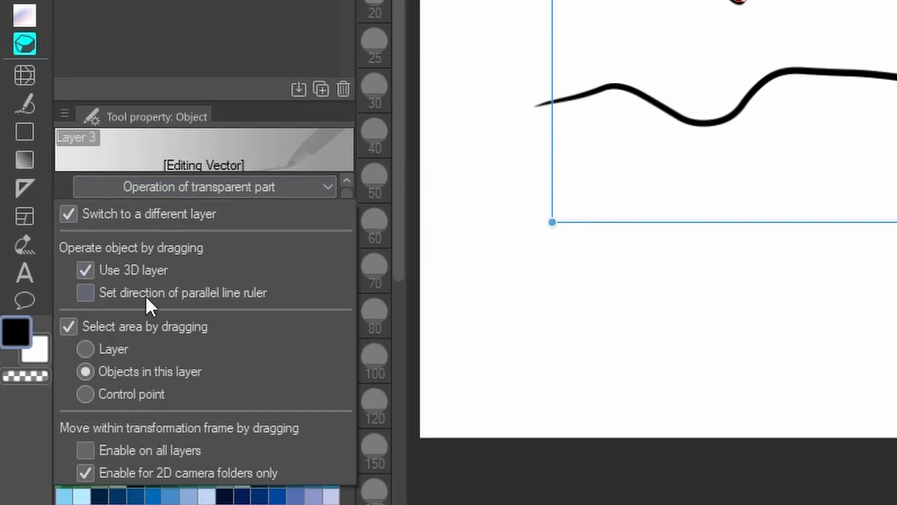
left_click(100, 395)
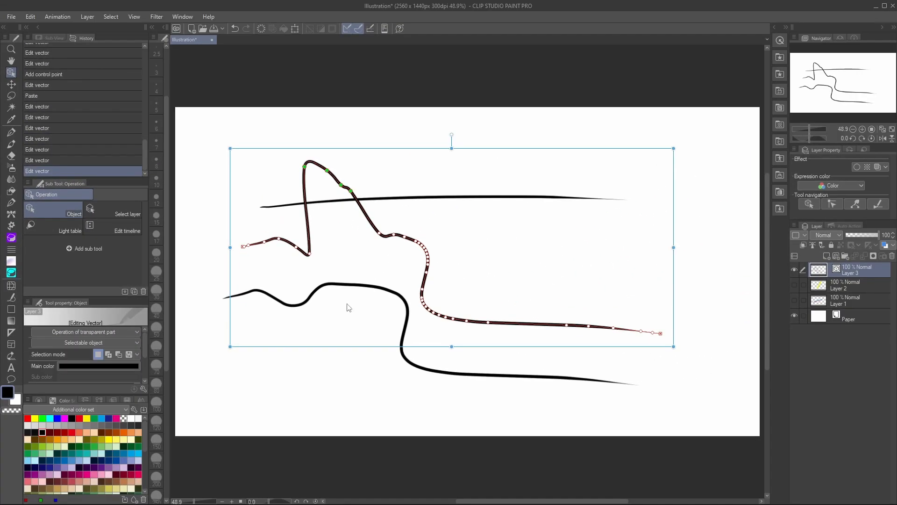
left_click_drag(360, 313, 321, 367)
left_click(485, 335)
mouse_move(486, 287)
left_mouse_down()
mouse_move(574, 349)
mouse_move(574, 225)
left_mouse_up()
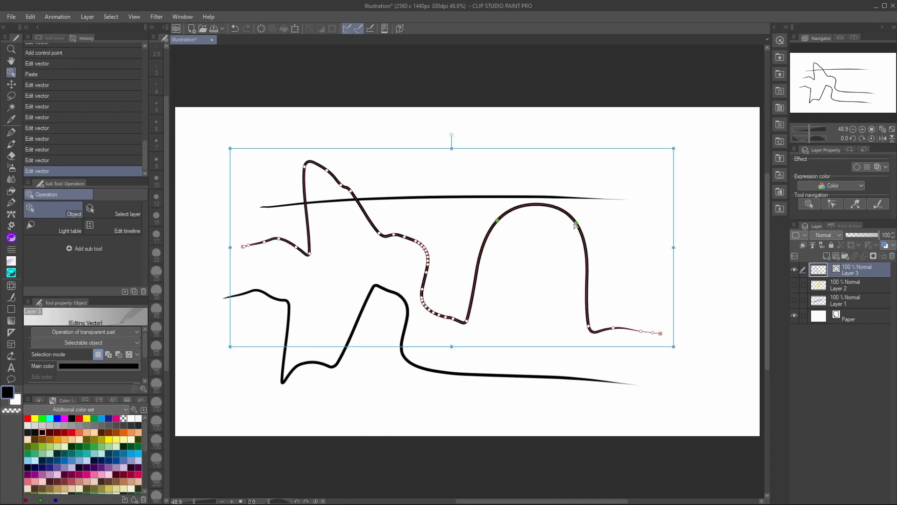
left_click(544, 368)
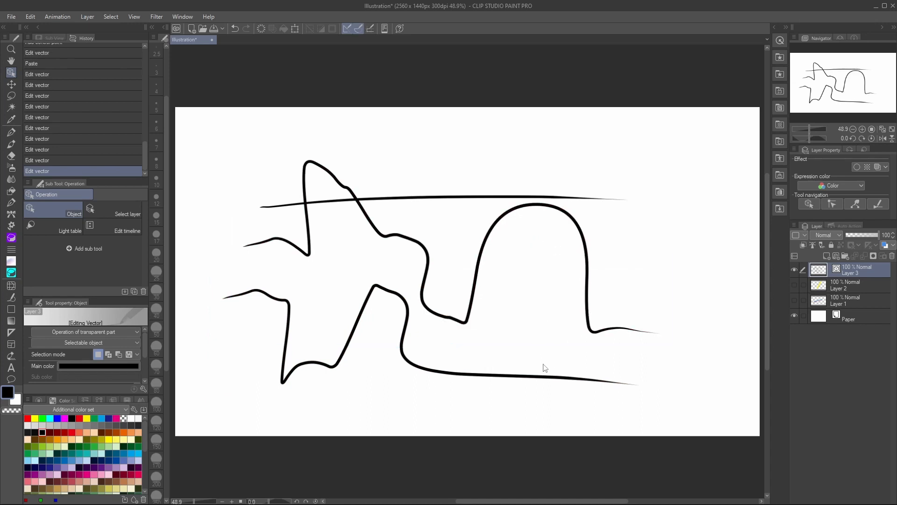
Reshape the right end of the lower curve into gentle waves with an upturned tip using the Pinch vector line tool
key("y")
left_click(72, 213)
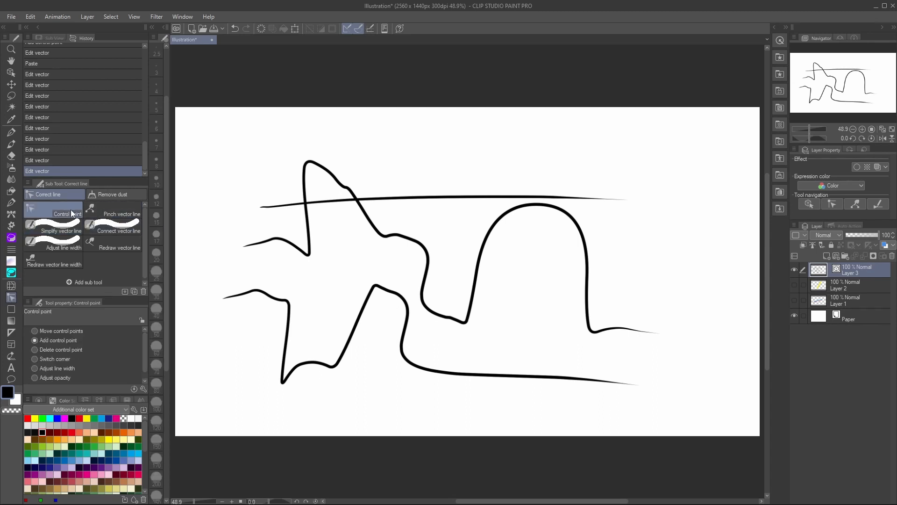
left_click(130, 207)
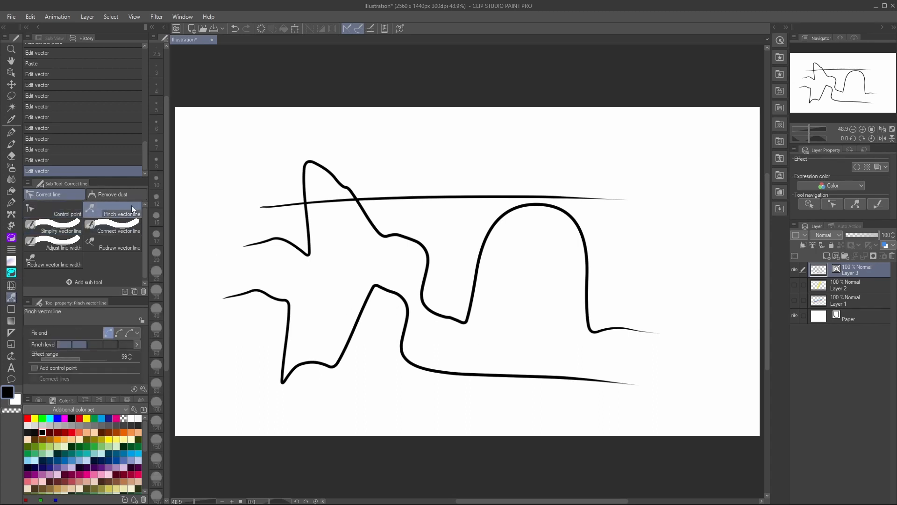
mouse_move(506, 375)
left_mouse_down()
mouse_move(525, 366)
mouse_move(493, 375)
left_mouse_up()
left_click_drag(634, 385, 625, 390)
left_click_drag(613, 391, 620, 382)
left_click_drag(636, 384, 641, 385)
left_click_drag(641, 385, 649, 372)
left_click_drag(591, 375, 595, 377)
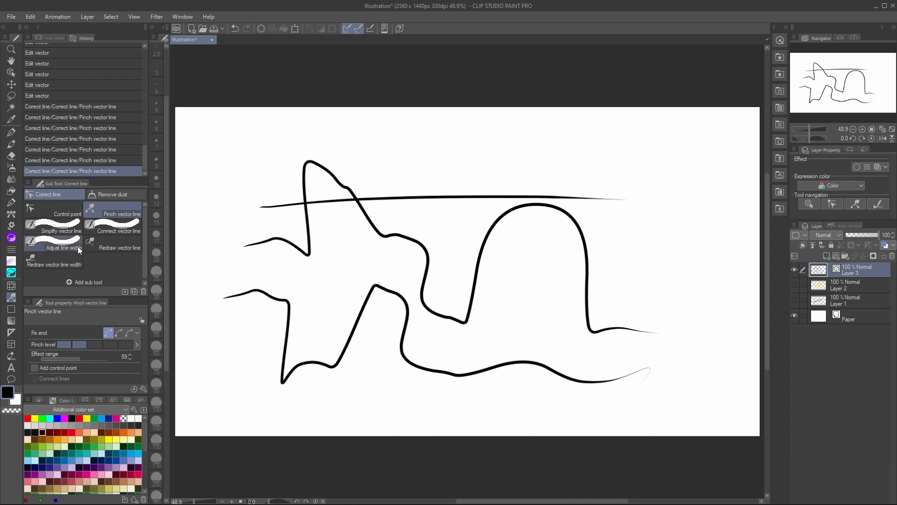
Simplify the upper curve around its left peak with the Simplify vector line tool, enlarging the brush size to 60
left_click(58, 228)
mouse_move(362, 209)
left_mouse_down()
mouse_move(348, 186)
mouse_move(309, 162)
left_mouse_up()
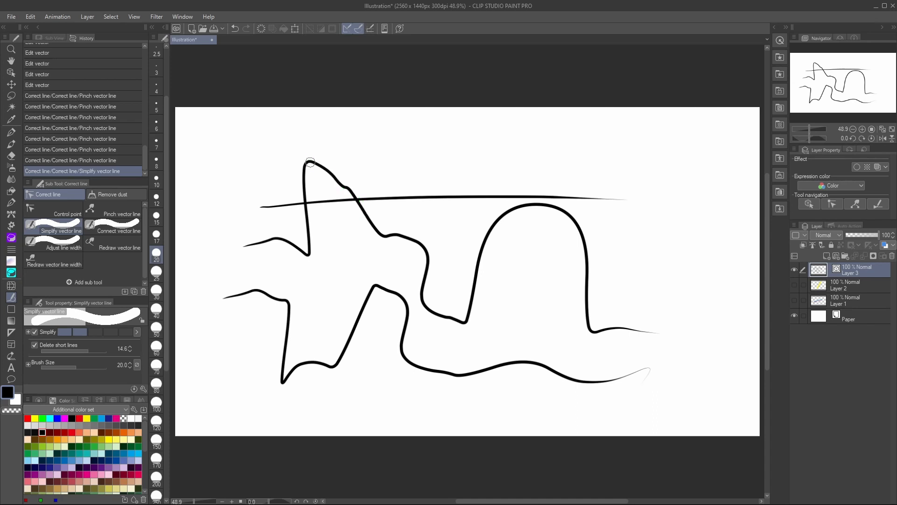
key("bracketright")
key("bracketright")
key("bracketright")
mouse_move(430, 250)
left_mouse_down()
mouse_move(418, 251)
mouse_move(360, 195)
mouse_move(311, 165)
left_mouse_up()
Thin the upper curve using the Adjust line width tool with Narrow set to 0.5
left_click(54, 242)
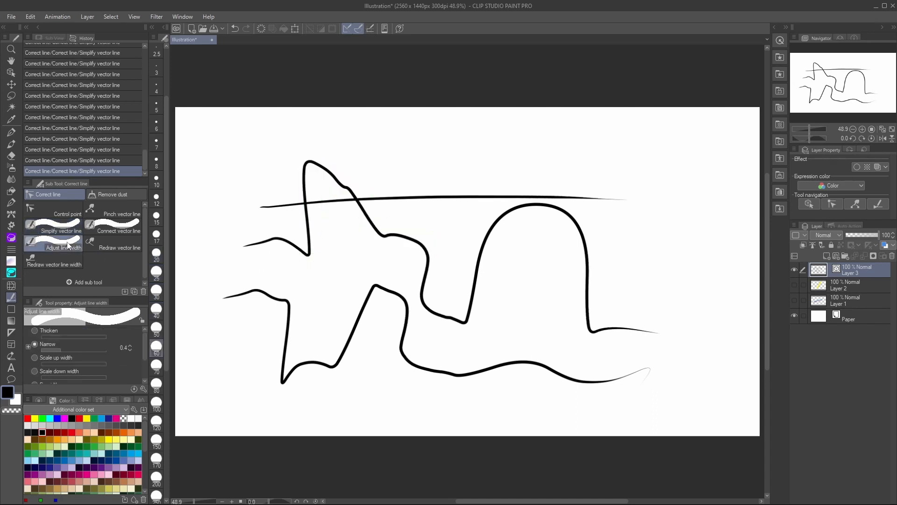
left_click(65, 350)
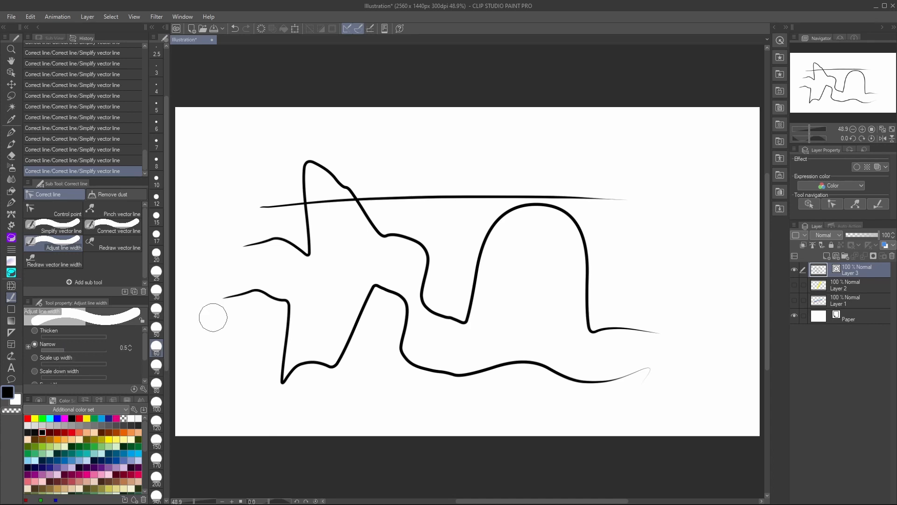
left_click_drag(236, 251, 330, 170)
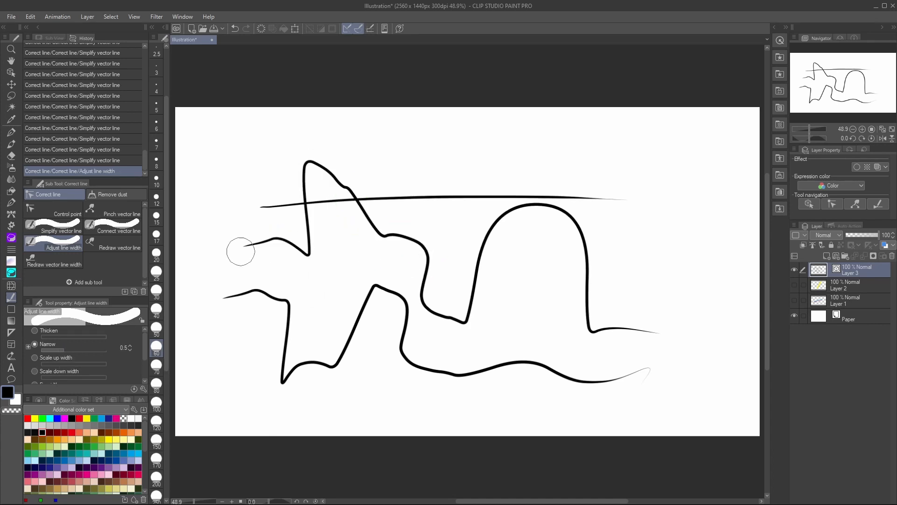
left_click_drag(242, 251, 310, 259)
Raise the Narrow amount to 1.0 and thin the whole lower curve
left_click(130, 346)
left_click_drag(211, 303, 258, 296)
left_click_drag(281, 305, 294, 310)
left_click_drag(217, 301, 299, 304)
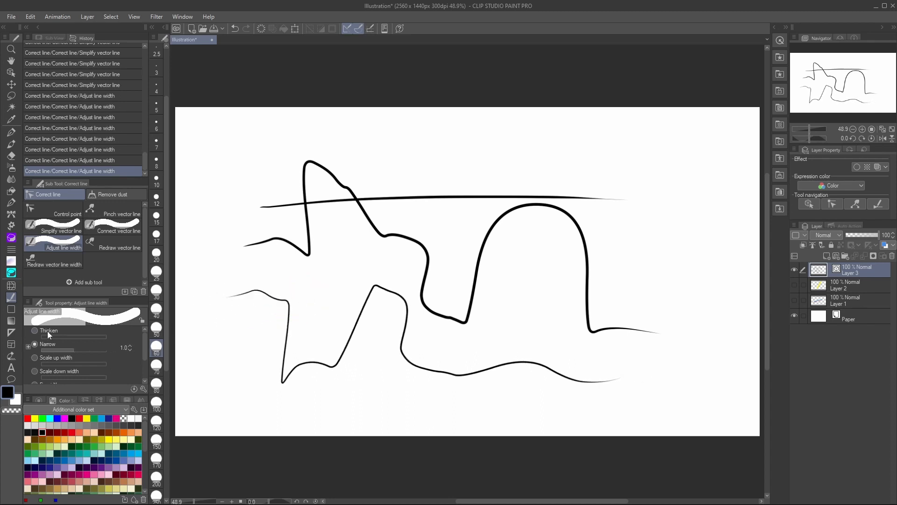
Switch the width adjustment to Thicken at 1.0 and thicken the horizontal line and both curves
mouse_move(518, 220)
left_mouse_down()
mouse_move(507, 215)
mouse_move(558, 208)
mouse_move(577, 233)
left_mouse_up()
mouse_move(472, 292)
left_mouse_down()
mouse_move(594, 243)
mouse_move(595, 253)
left_mouse_up()
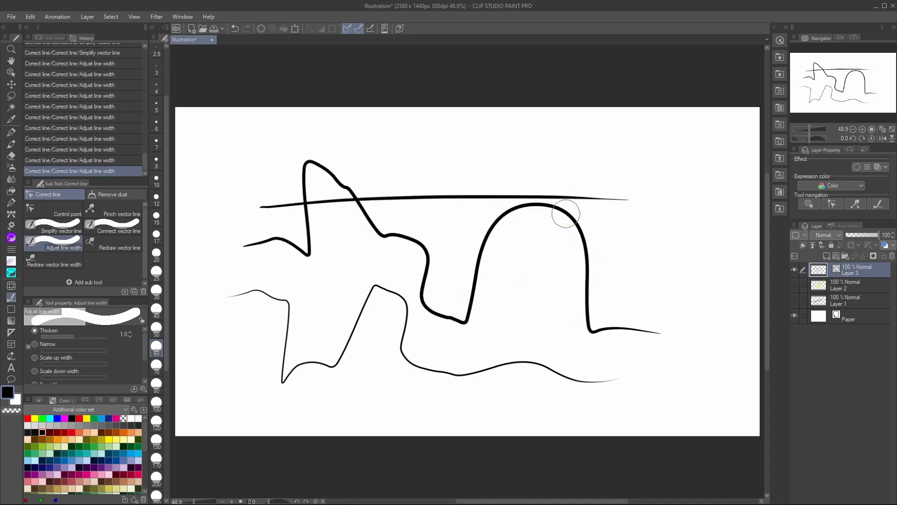
left_click_drag(566, 214, 503, 213)
left_click_drag(525, 211, 566, 213)
left_click_drag(492, 212, 556, 213)
left_click_drag(553, 213, 502, 212)
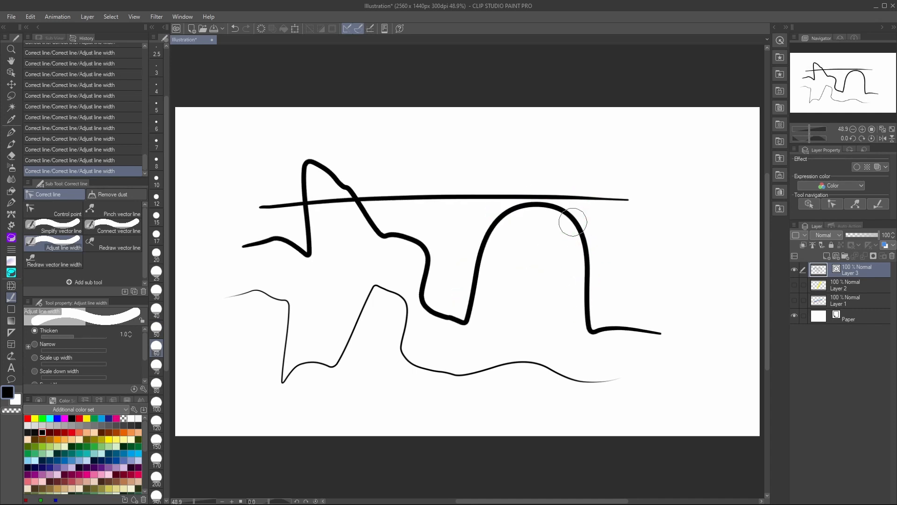
mouse_move(528, 365)
left_mouse_down()
mouse_move(503, 364)
mouse_move(517, 364)
left_mouse_up()
Turn off Process whole line and thicken only the middle stretch of the lower curve
left_click_drag(144, 348, 144, 357)
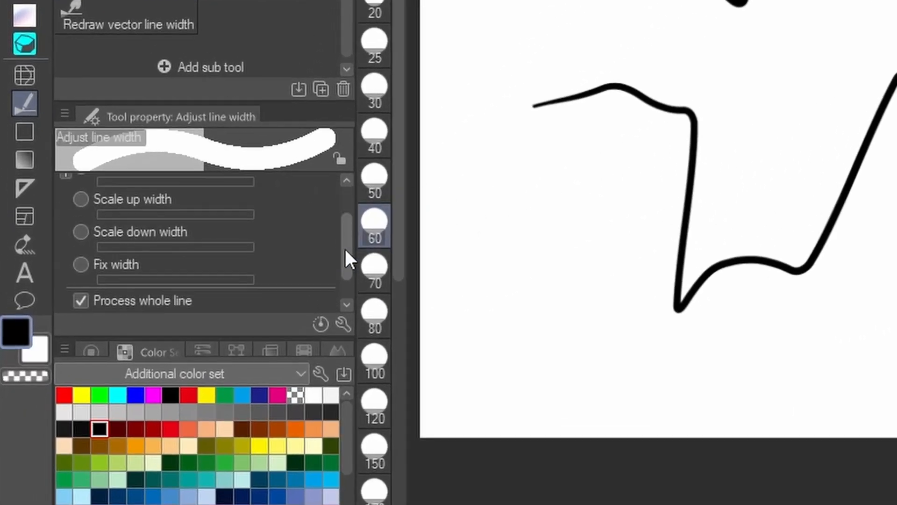
left_click_drag(344, 247, 343, 260)
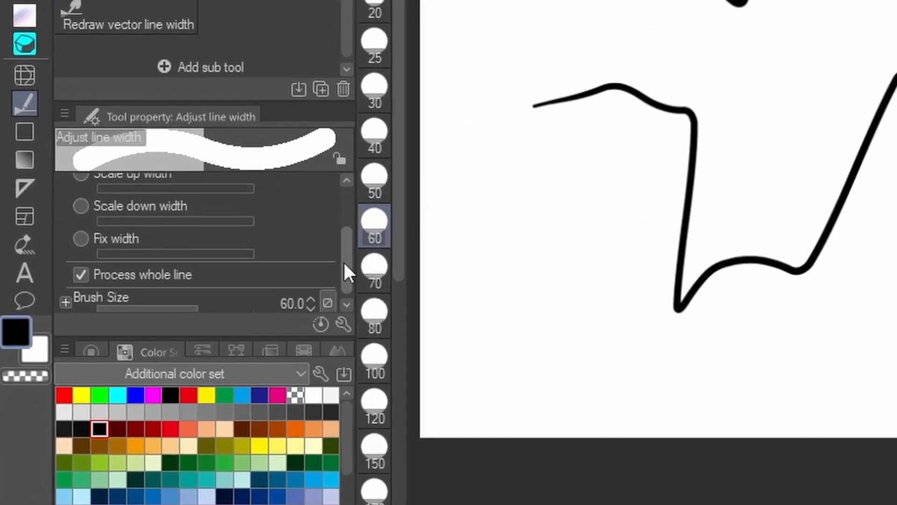
left_click(88, 273)
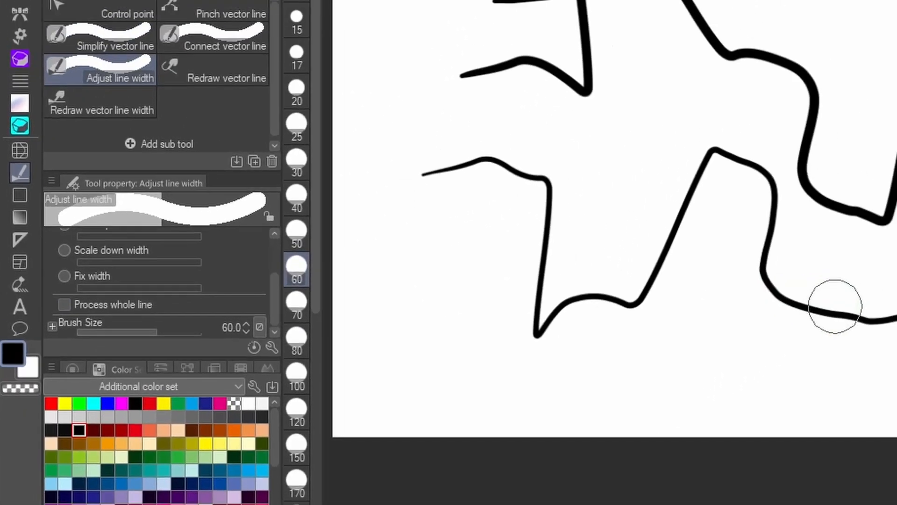
mouse_move(467, 341)
left_mouse_down()
mouse_move(545, 359)
mouse_move(490, 367)
left_mouse_up()
left_click_drag(406, 358, 516, 367)
Switch the width adjustment to Narrow and thin parts of both curves, increasing the Narrow amount partway through
left_click_drag(144, 361, 142, 343)
left_click(38, 343)
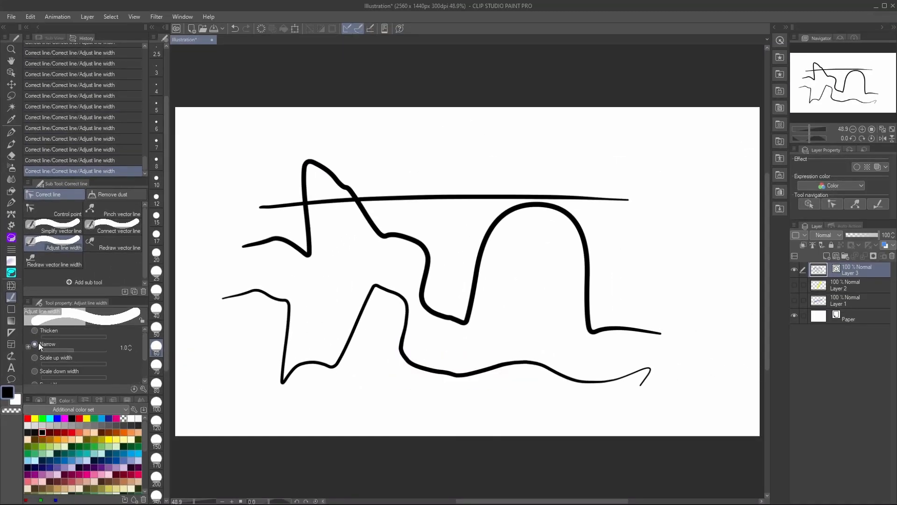
left_click_drag(345, 360, 296, 375)
left_click_drag(332, 364, 290, 377)
left_click(84, 350)
mouse_move(275, 302)
left_mouse_down()
mouse_move(261, 296)
mouse_move(265, 288)
left_mouse_up()
mouse_move(422, 235)
left_mouse_down()
mouse_move(392, 230)
mouse_move(425, 264)
left_mouse_up()
Redraw sections of both curves along new paths with the Redraw vector line tool
left_click(116, 243)
mouse_move(588, 381)
left_mouse_down()
mouse_move(669, 366)
mouse_move(704, 331)
left_mouse_up()
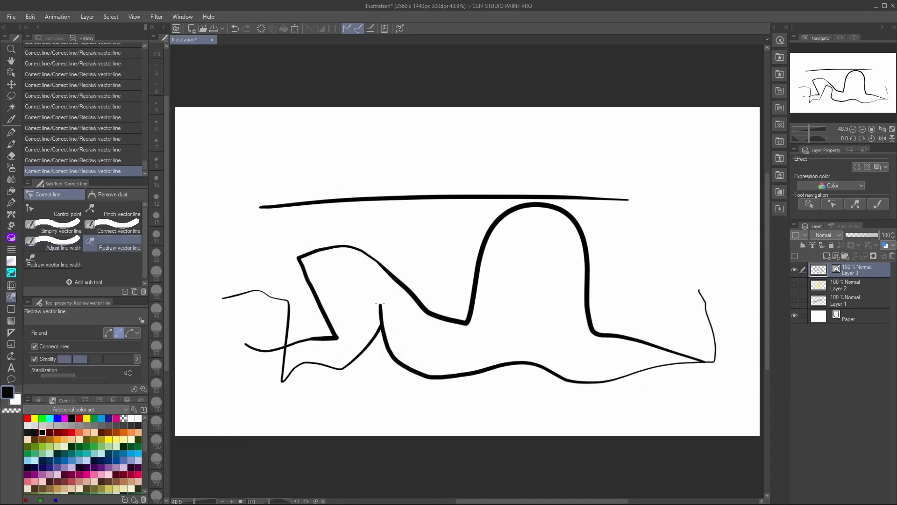
left_click_drag(380, 303, 367, 248)
mouse_move(542, 365)
left_mouse_down()
mouse_move(298, 331)
mouse_move(288, 349)
left_mouse_up()
Draw an arc off the upper curve with the G-pen, and extend the horizontal line to both edges of the canvas
key("p")
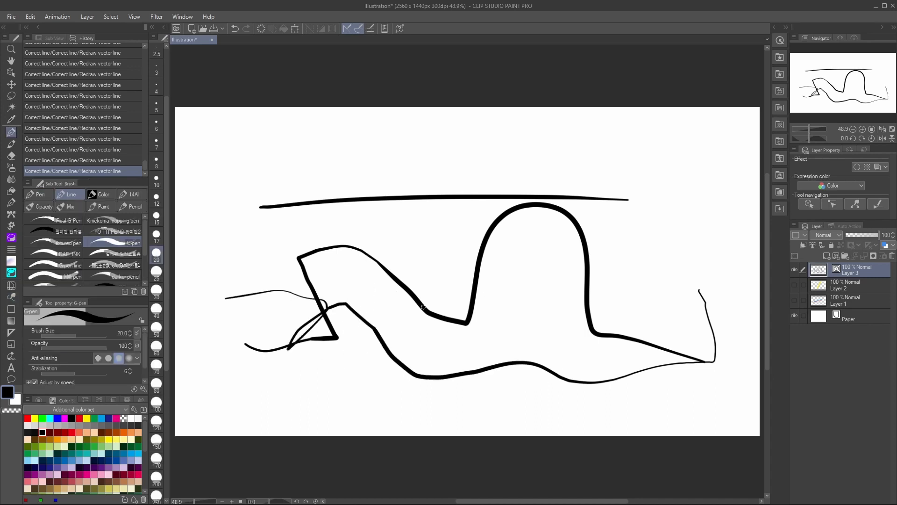
mouse_move(424, 307)
left_mouse_down()
mouse_move(329, 290)
mouse_move(324, 301)
left_mouse_up()
left_click_drag(294, 204, 175, 218)
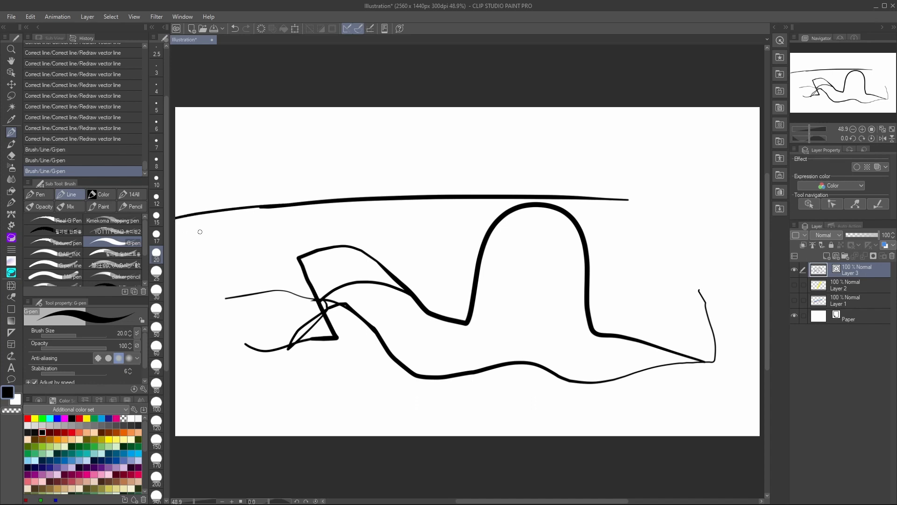
left_click_drag(586, 198, 784, 227)
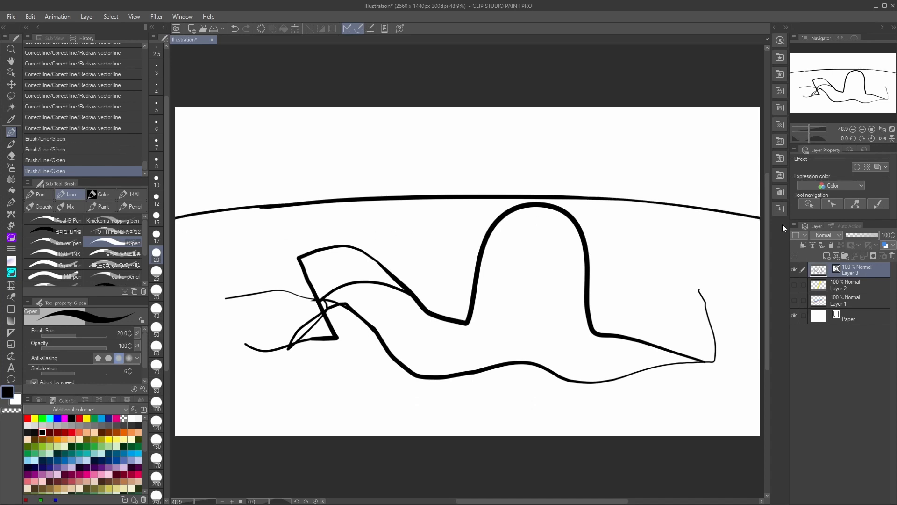
Draw three arches with flat bases crossing the long horizontal line, at its left, middle and right, with the G-pen
left_click_drag(288, 217, 351, 210)
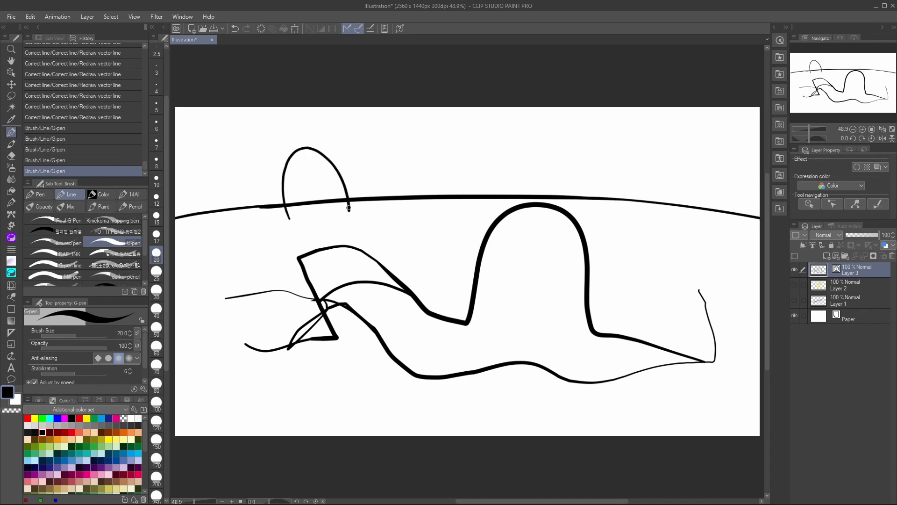
left_click_drag(286, 219, 353, 205)
mouse_move(413, 246)
left_mouse_down()
mouse_move(483, 241)
mouse_move(491, 255)
left_mouse_up()
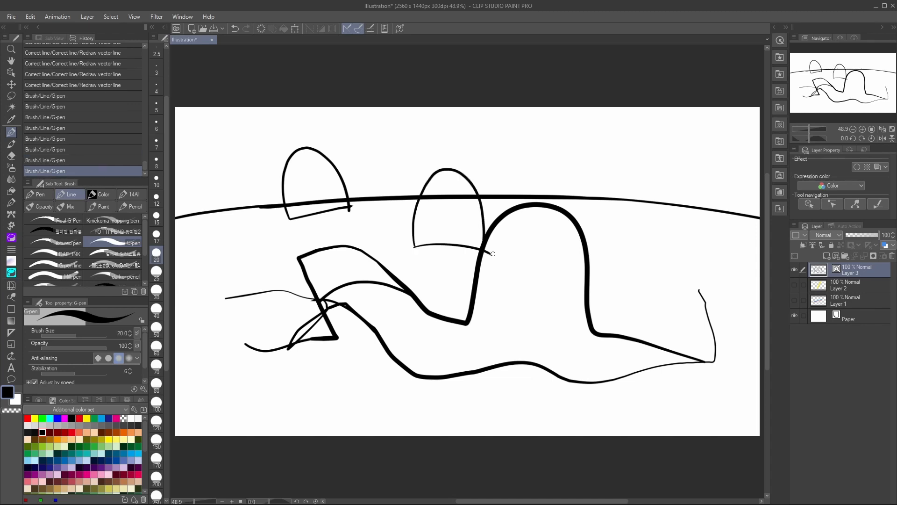
mouse_move(596, 215)
left_mouse_down()
mouse_move(673, 173)
mouse_move(673, 220)
left_mouse_up()
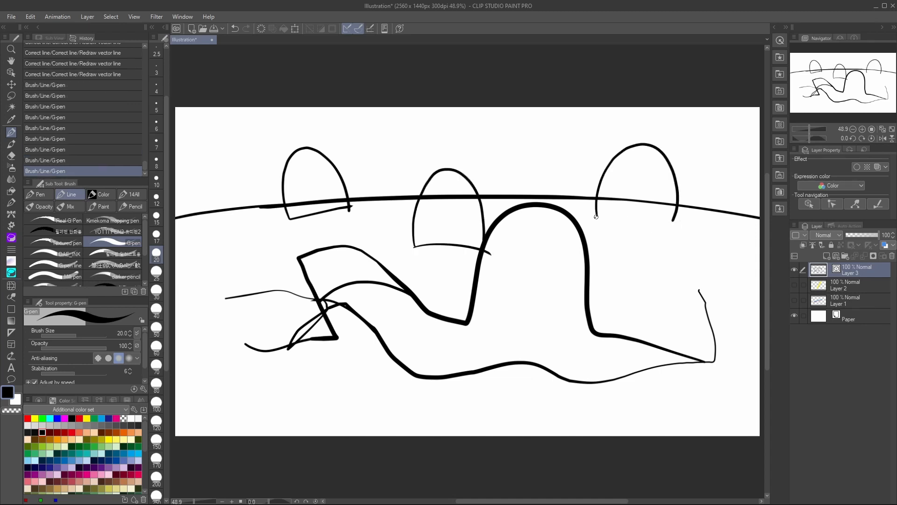
left_click_drag(597, 216, 692, 223)
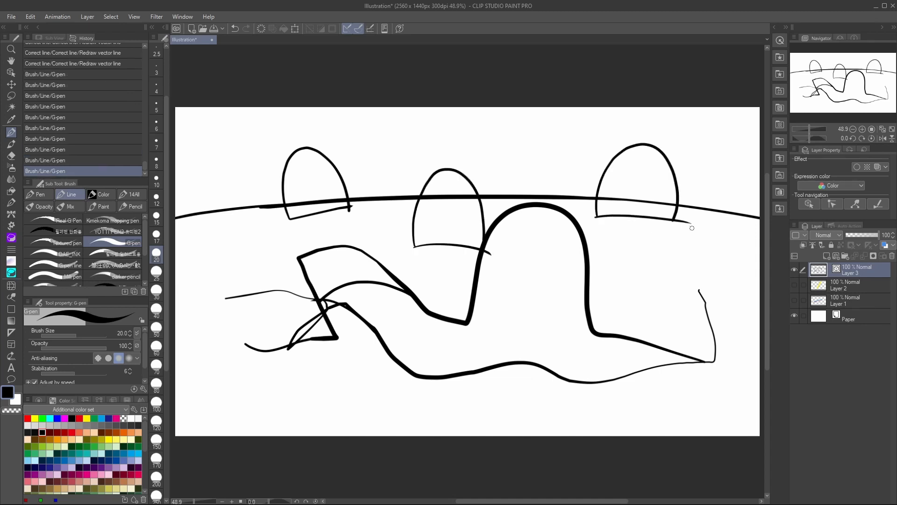
Enlarge all the line art on the vector layer proportionally with Scale/Rotate and apply the transformation
left_click(295, 29)
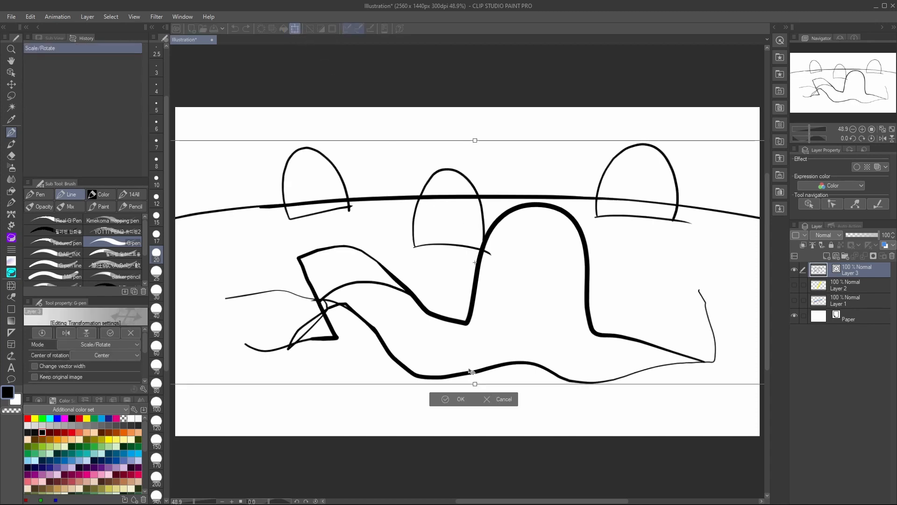
left_click_drag(475, 384, 482, 416)
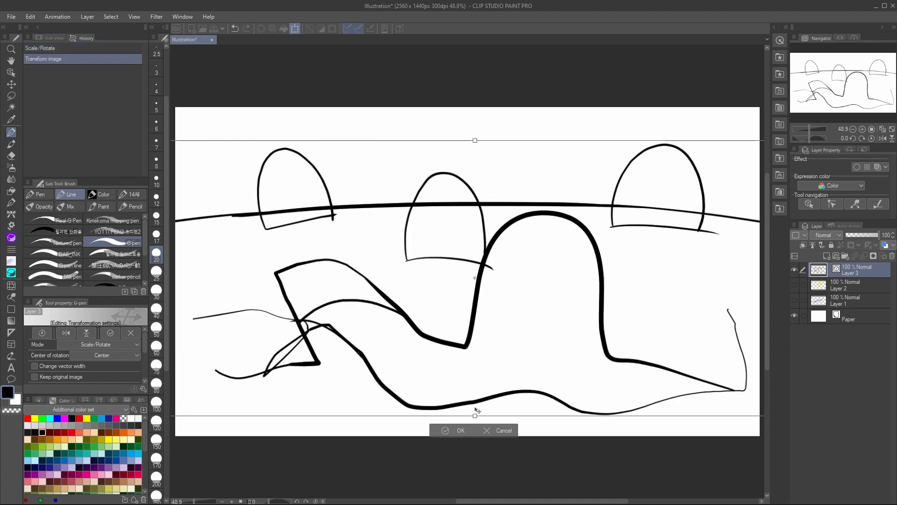
left_click(452, 432)
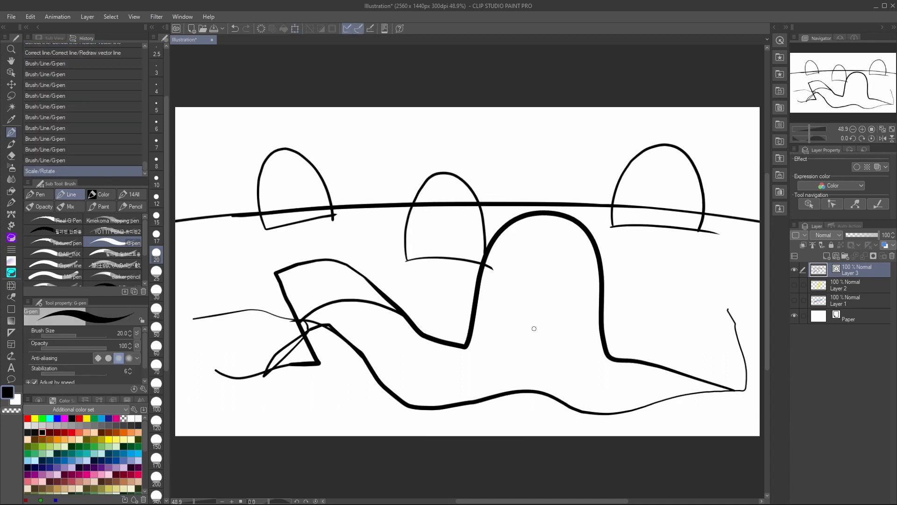
Set up the Vector eraser with its vector erasing mode on Erase up to intersection
key("e")
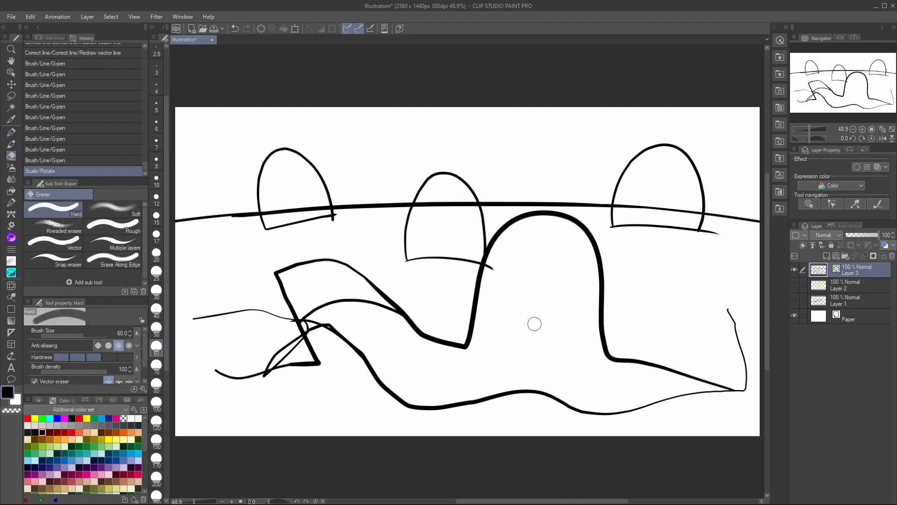
left_click(64, 244)
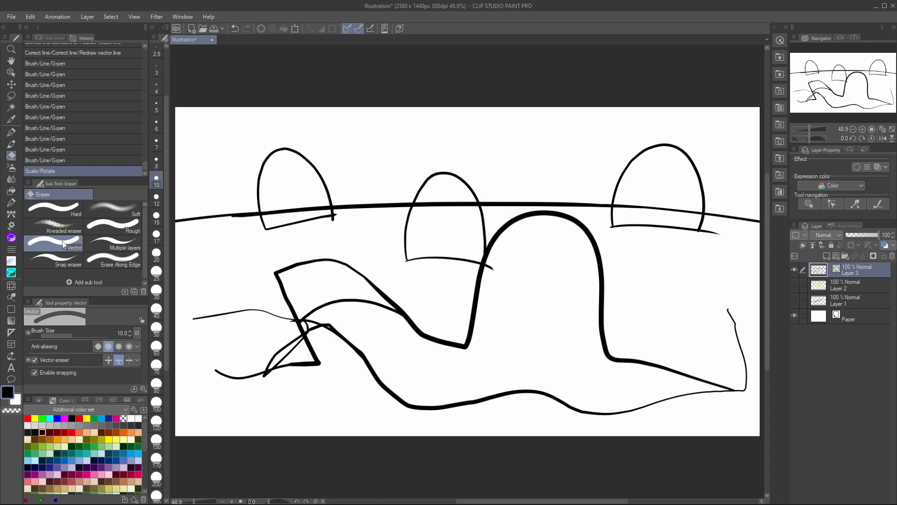
left_click(119, 361)
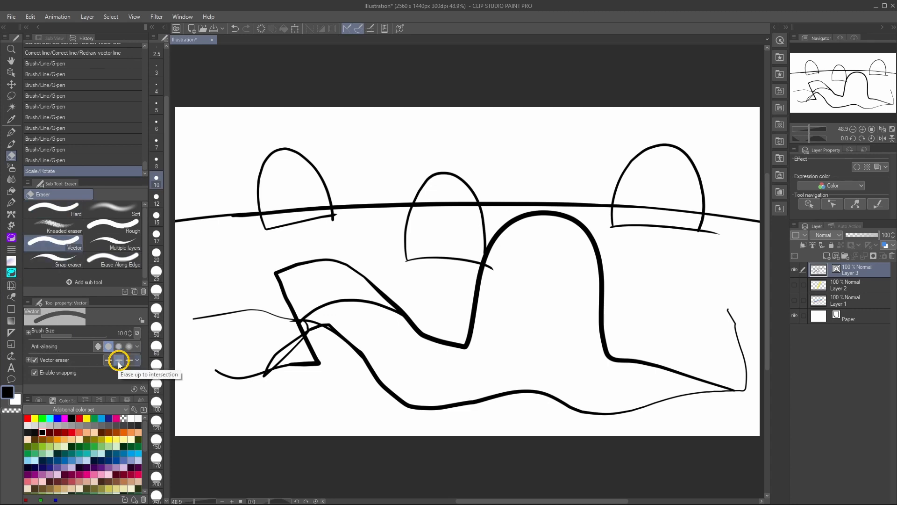
Draw two crossing G-pen strokes between the left and middle arches and erase their segments up to the intersections
key("p")
left_click_drag(354, 118, 380, 189)
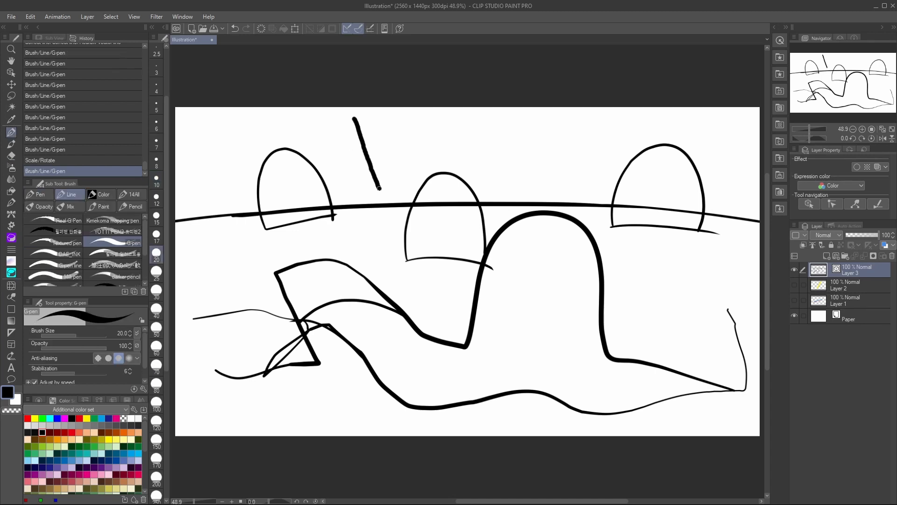
left_click_drag(325, 160, 431, 146)
left_click(419, 147)
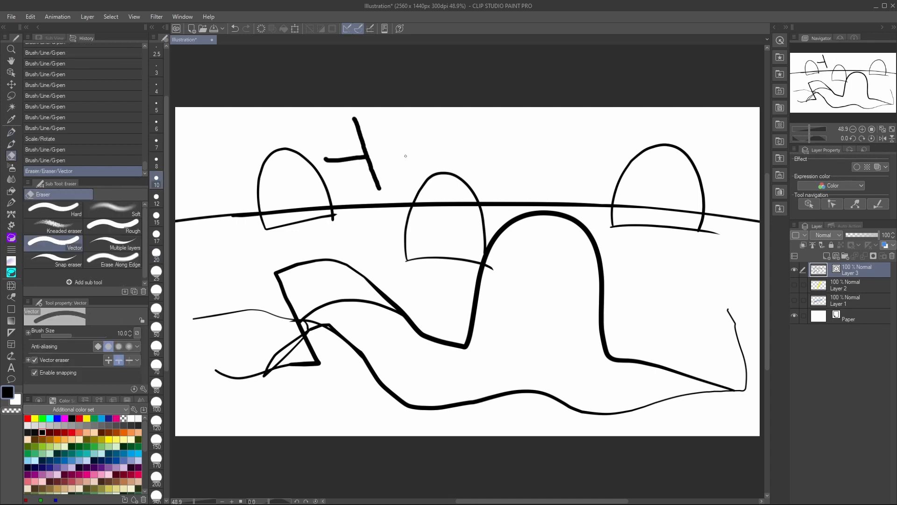
left_click(361, 138)
left_click_drag(341, 151, 366, 156)
Erase the overhang of the middle arch's base and the stray lines at both ends and above the lower shape
left_click(491, 268)
left_click(748, 363)
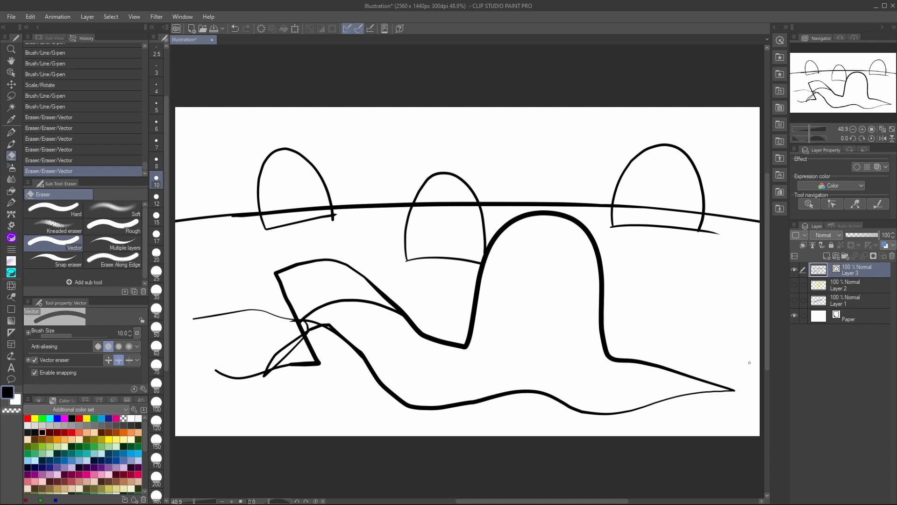
left_click_drag(368, 276, 360, 280)
left_click_drag(279, 307, 306, 392)
left_click_drag(257, 377, 264, 369)
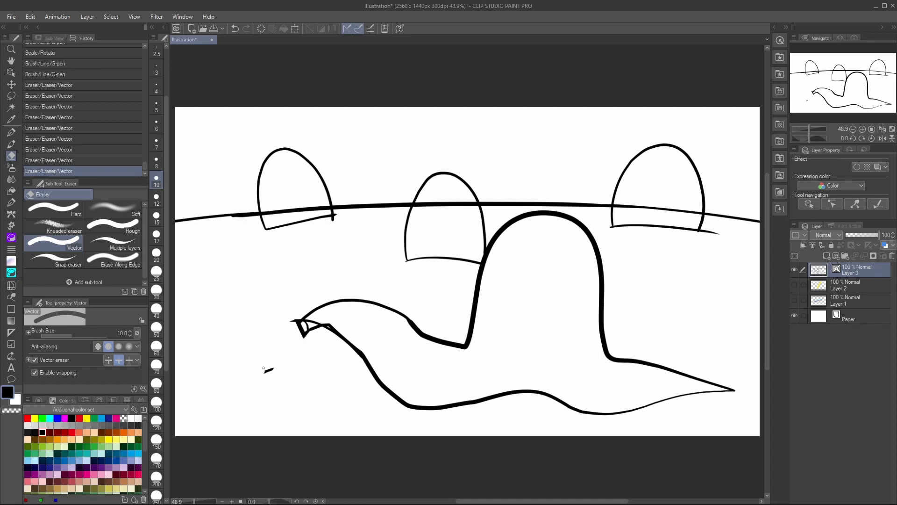
Undo the last erasure, and with the Vector eraser at size 15 clean the lower shape's left tip and the horizontal line inside the outer arches
key("ctrl+z")
key("bracketright")
key("bracketright")
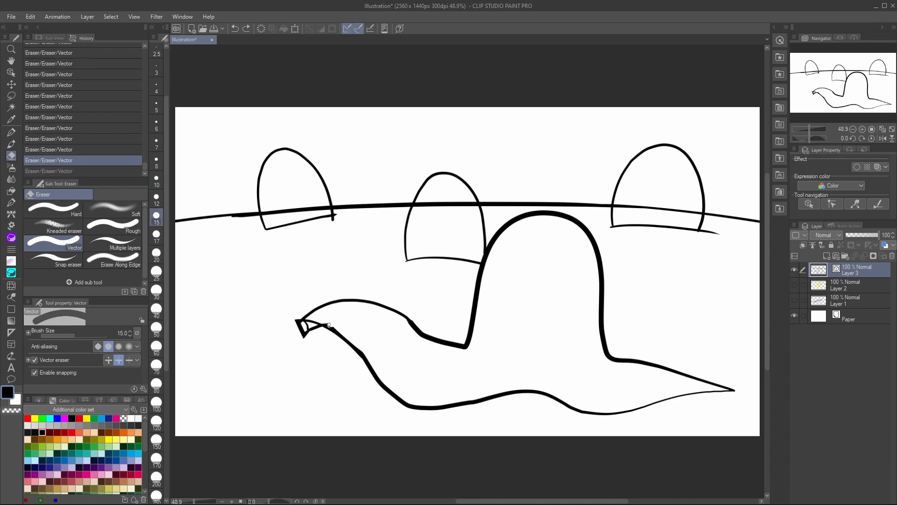
left_click_drag(330, 324, 324, 328)
left_click_drag(310, 329, 304, 325)
left_click(273, 211)
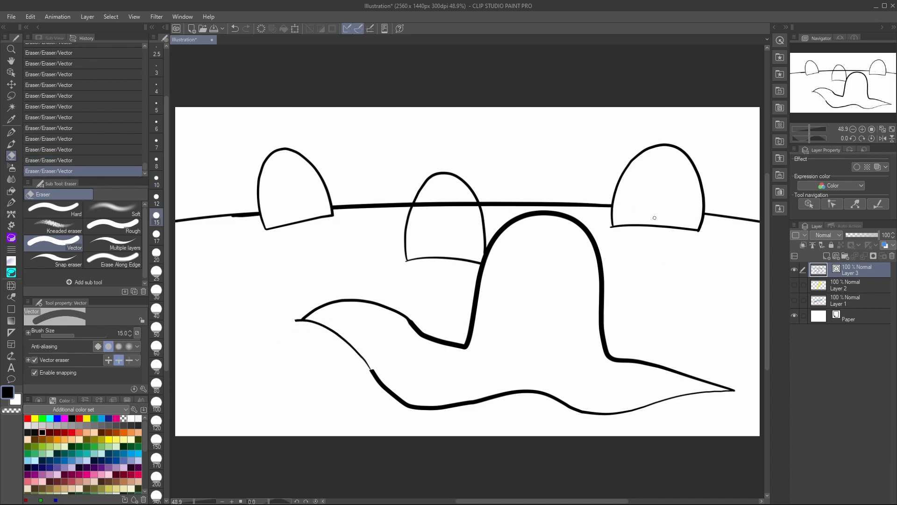
Adjust the line width around the break in the lower shape's bottom curve and join its pieces with Connect vector line
key("y")
left_click(56, 242)
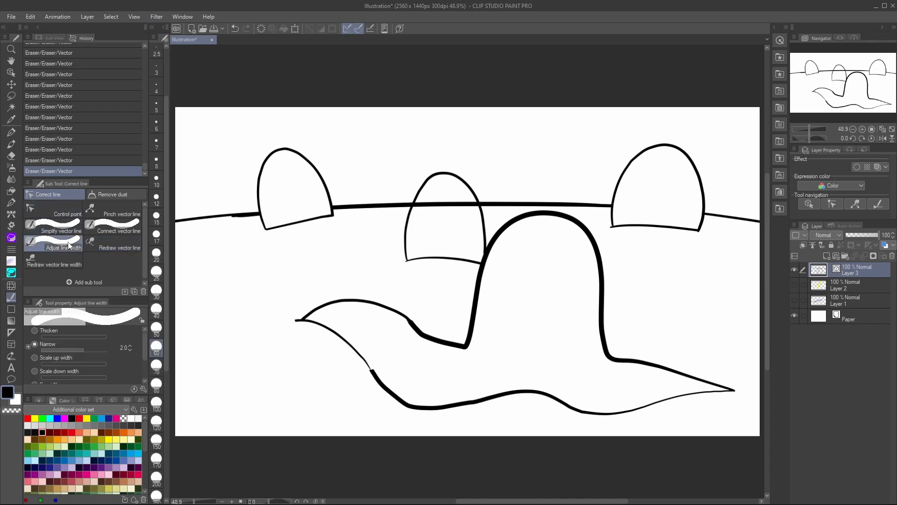
mouse_move(356, 360)
left_mouse_down()
mouse_move(371, 352)
mouse_move(359, 362)
mouse_move(383, 387)
left_mouse_up()
left_click(110, 232)
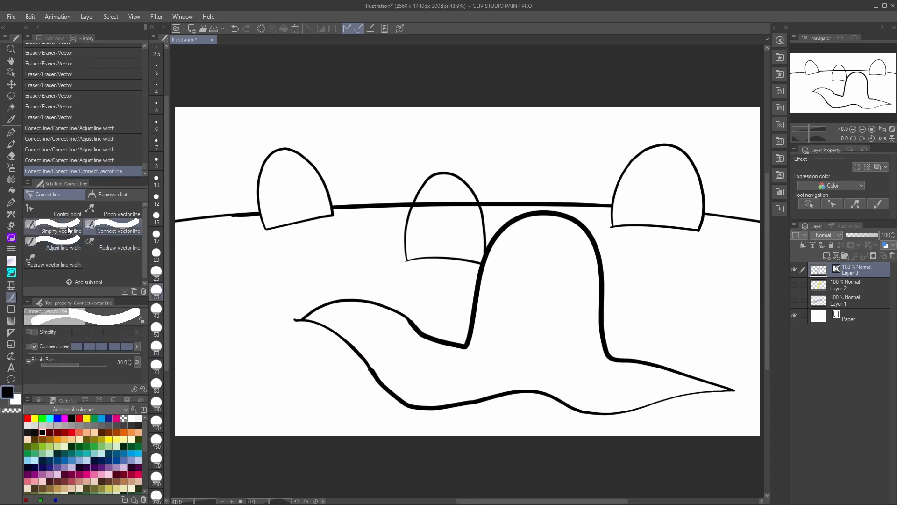
Smooth the lower shape's bottom curve and its upper-left curve with the Simplify vector line tool
left_click(54, 227)
mouse_move(351, 345)
left_mouse_down()
mouse_move(413, 402)
mouse_move(524, 390)
left_mouse_up()
left_click_drag(440, 344, 372, 300)
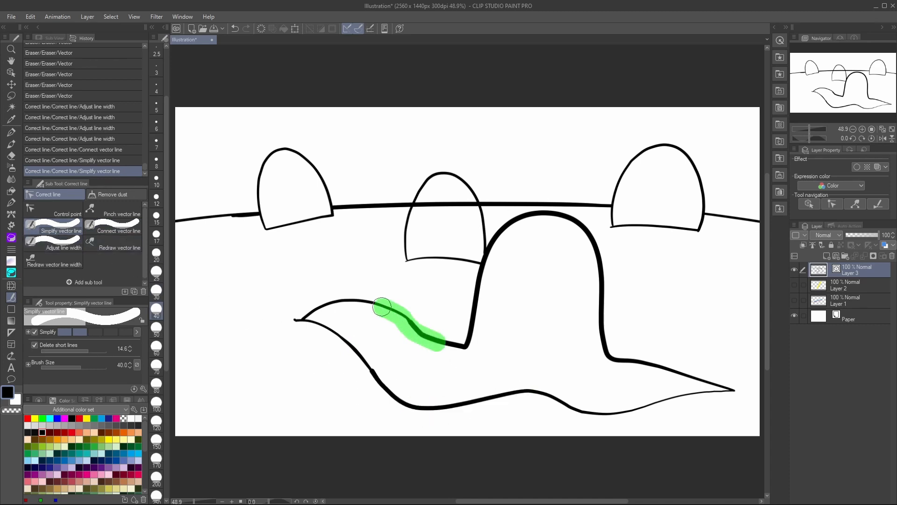
Even out the thick spot on the lower shape's bottom curve with Adjust line width set to Narrow
left_click(68, 242)
mouse_move(383, 385)
left_mouse_down()
mouse_move(379, 379)
mouse_move(381, 390)
mouse_move(379, 380)
mouse_move(406, 394)
mouse_move(382, 387)
left_mouse_up()
mouse_move(380, 385)
left_mouse_down()
mouse_move(377, 379)
mouse_move(391, 395)
left_mouse_up()
left_click(53, 345)
left_click_drag(388, 390, 373, 373)
mouse_move(373, 374)
left_mouse_down()
mouse_move(386, 379)
mouse_move(377, 375)
left_mouse_up()
scroll(139, 358, "down", 1)
scroll(139, 358, "down", 1)
left_click_drag(378, 376, 397, 395)
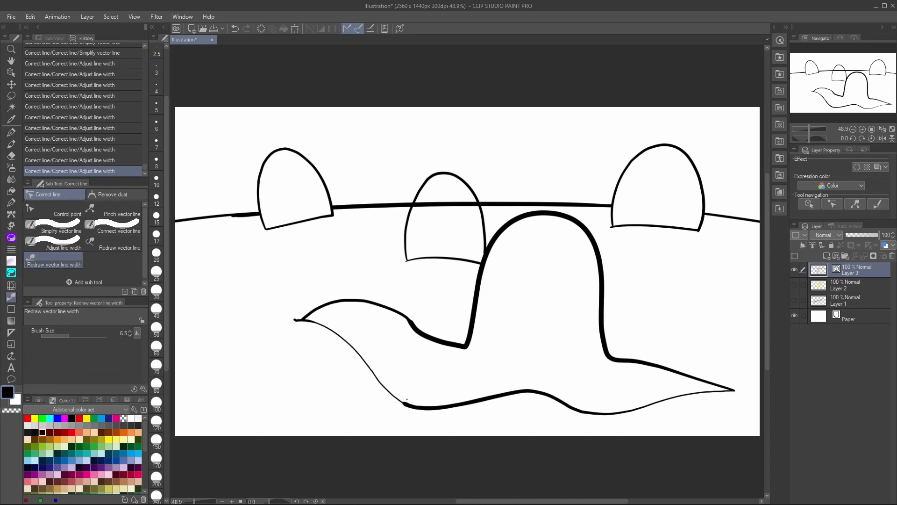
Undo the size 6.5 line-width redraw of the lower shape's bottom curve and redraw its width at size 10
left_click_drag(407, 400, 532, 398)
key("ctrl+z")
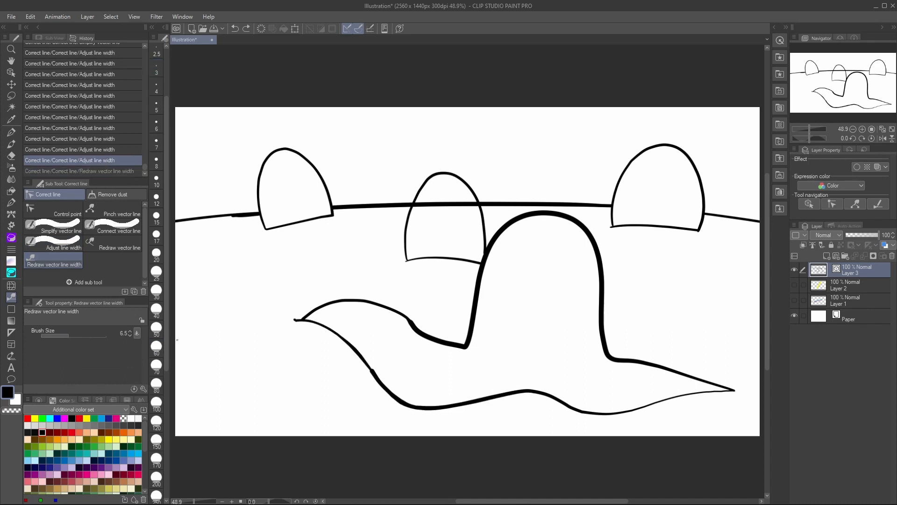
left_click(129, 331)
mouse_move(345, 348)
left_mouse_down()
mouse_move(419, 400)
mouse_move(606, 411)
left_mouse_up()
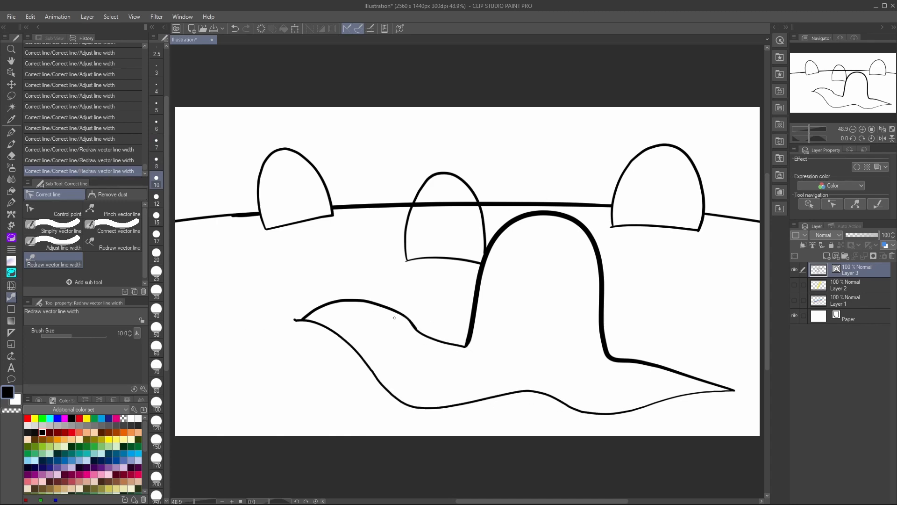
Connect the vector segments of the lower shape's upper outline and redraw its line width at size 10
left_click(114, 226)
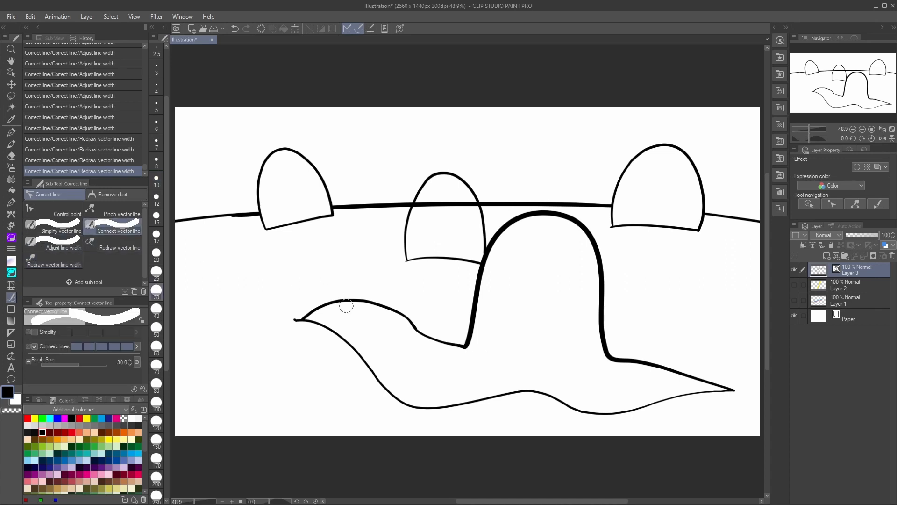
mouse_move(387, 311)
left_mouse_down()
mouse_move(428, 340)
mouse_move(467, 345)
left_mouse_up()
mouse_move(401, 309)
left_mouse_down()
mouse_move(462, 346)
mouse_move(486, 290)
left_mouse_up()
left_click_drag(603, 313, 663, 372)
left_click(54, 262)
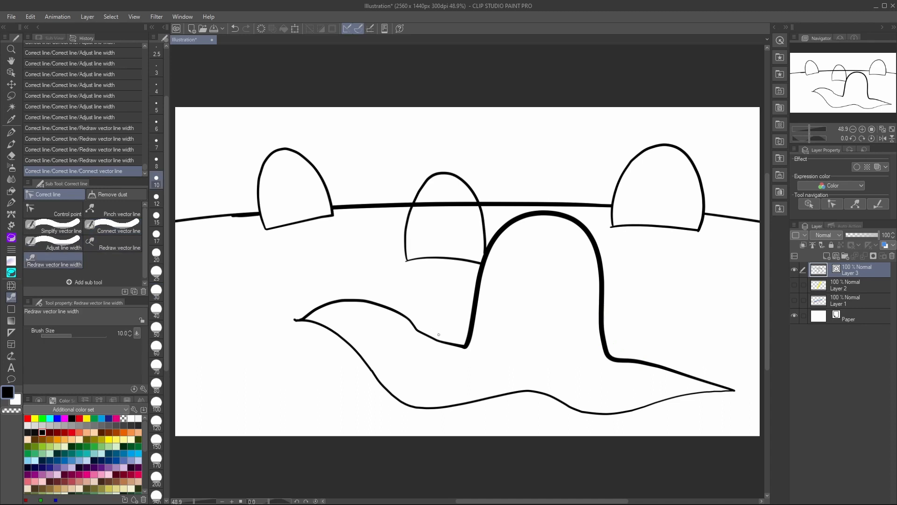
mouse_move(290, 320)
left_mouse_down()
mouse_move(470, 348)
mouse_move(444, 342)
mouse_move(472, 340)
mouse_move(490, 268)
mouse_move(553, 214)
mouse_move(648, 367)
mouse_move(729, 389)
left_mouse_up()
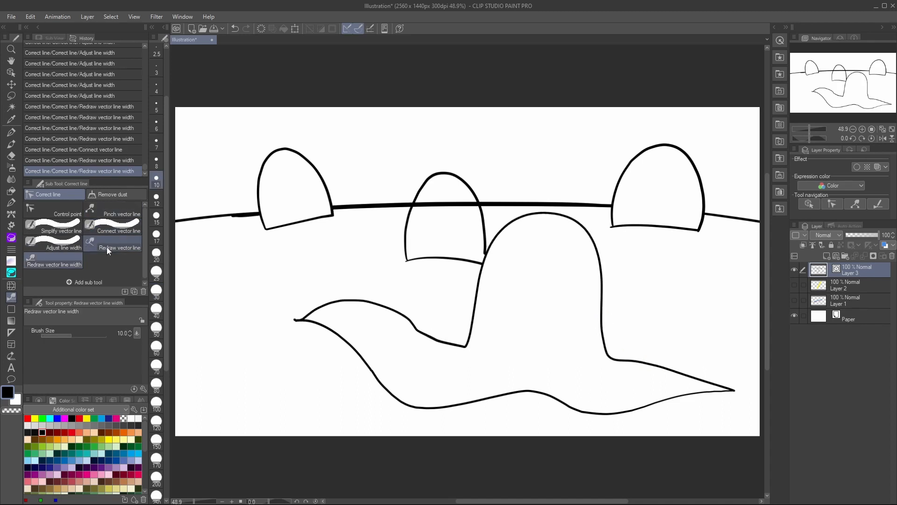
Simplify the lower shape's upper-left curve and erase the horizontal line inside the middle arch with the Vector eraser
left_click(54, 226)
left_click_drag(446, 343, 373, 304)
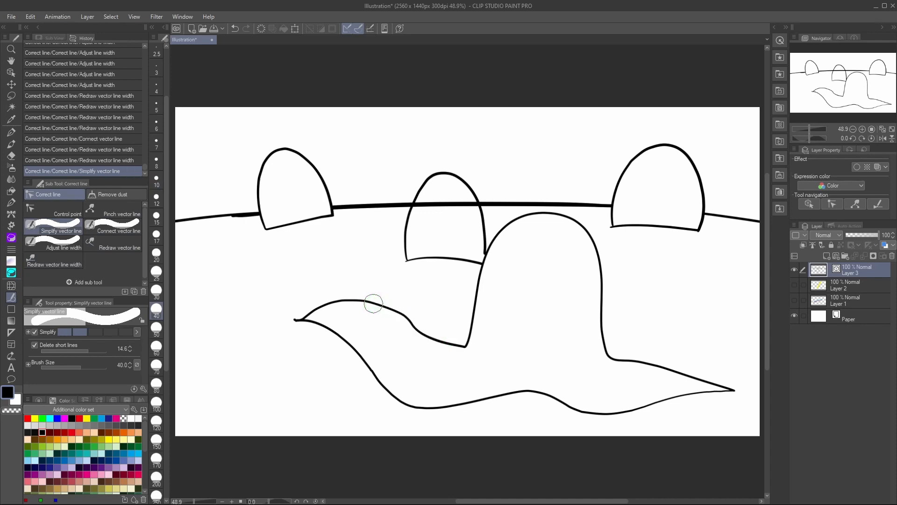
key("e")
left_click(447, 200)
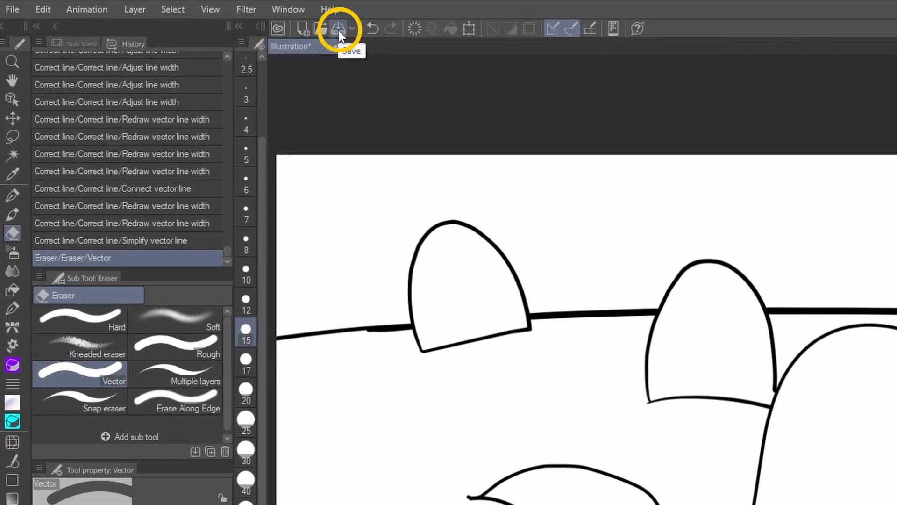
Save the illustration as proj in CLIP STUDIO FORMAT in the csp tutorial 2023 folder
left_click(338, 29)
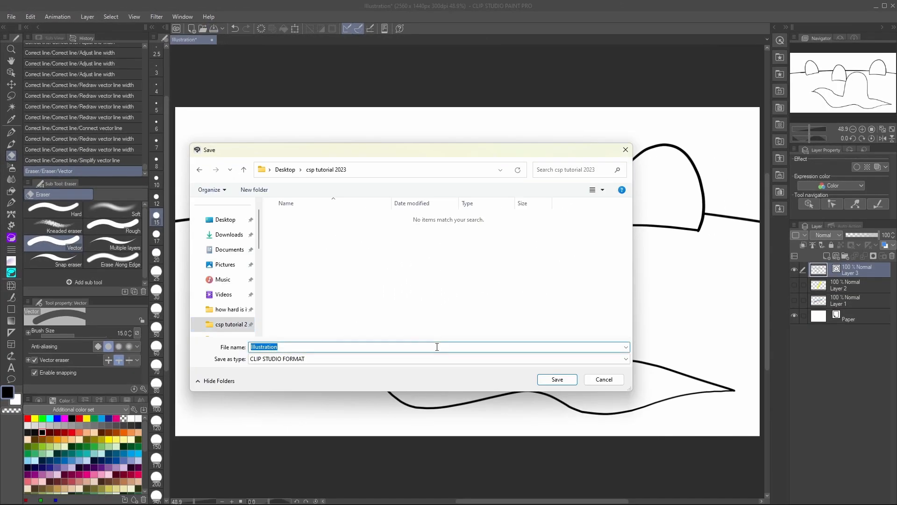
type("proj")
key("Return")
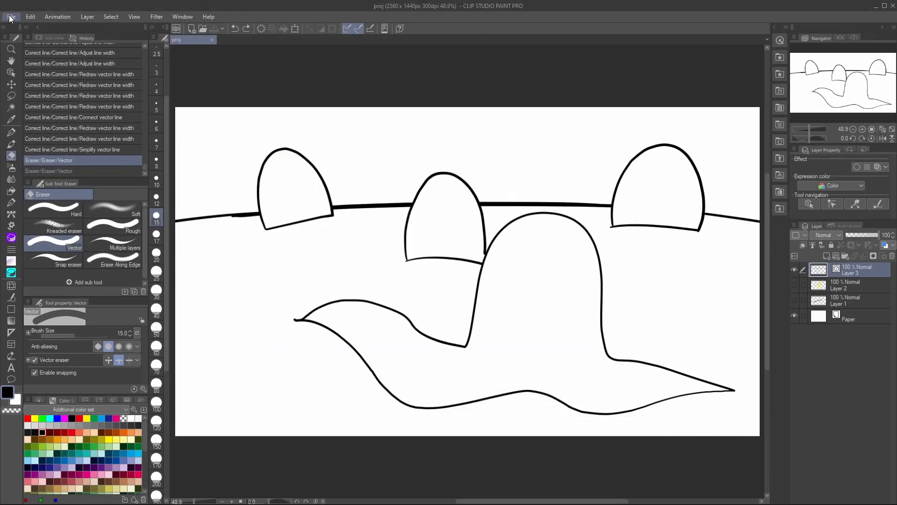
Look through the Shortcut Settings for Tools and for the Edit group under Menu commands
left_click(12, 17)
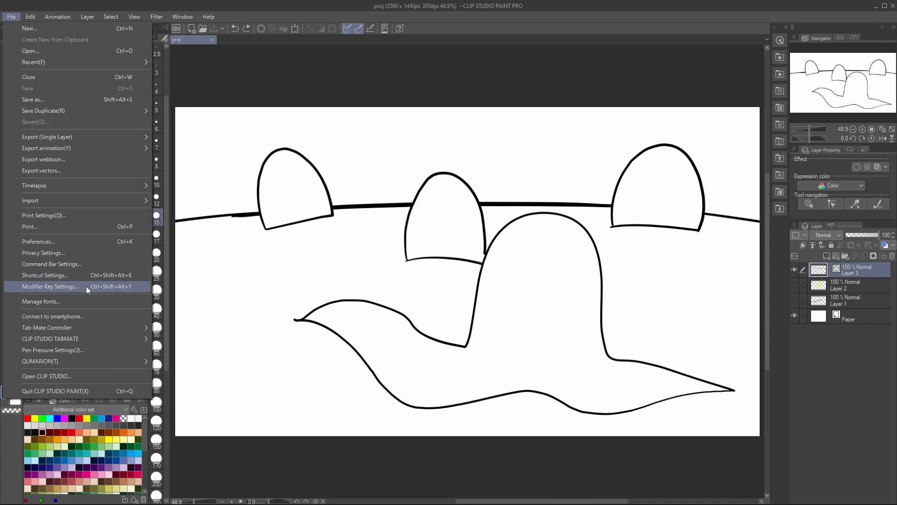
left_click(80, 275)
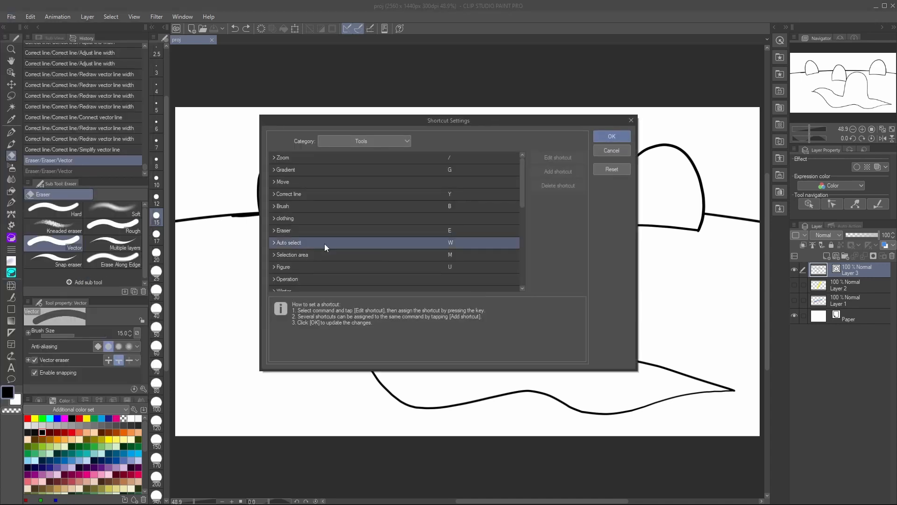
left_click(396, 142)
left_click(393, 153)
left_click(381, 210)
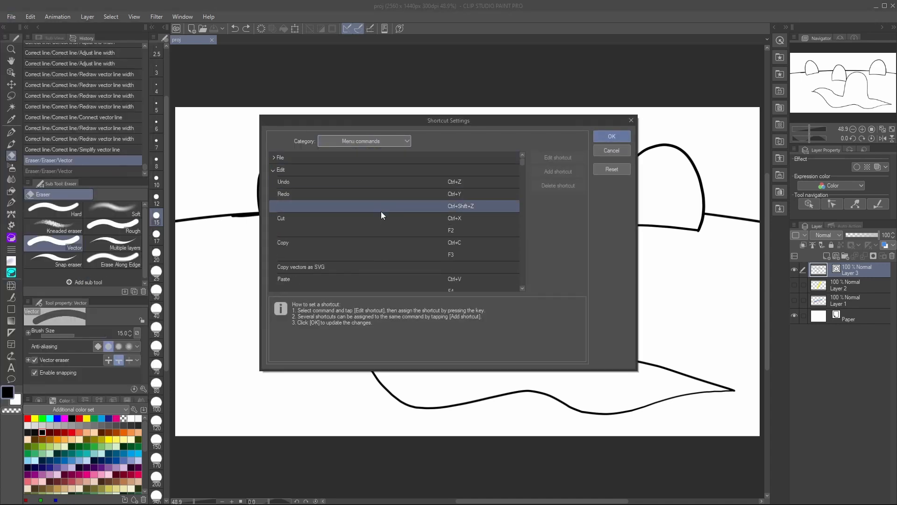
scroll(383, 210, "down", 3)
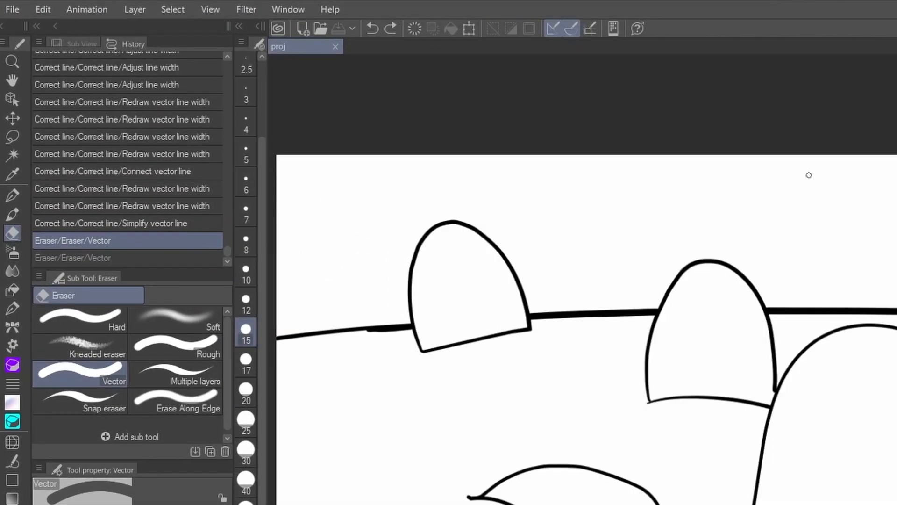
Clear everything on the vector layer and draw one long, nearly horizontal tapered stroke with the G-pen
left_click(414, 28)
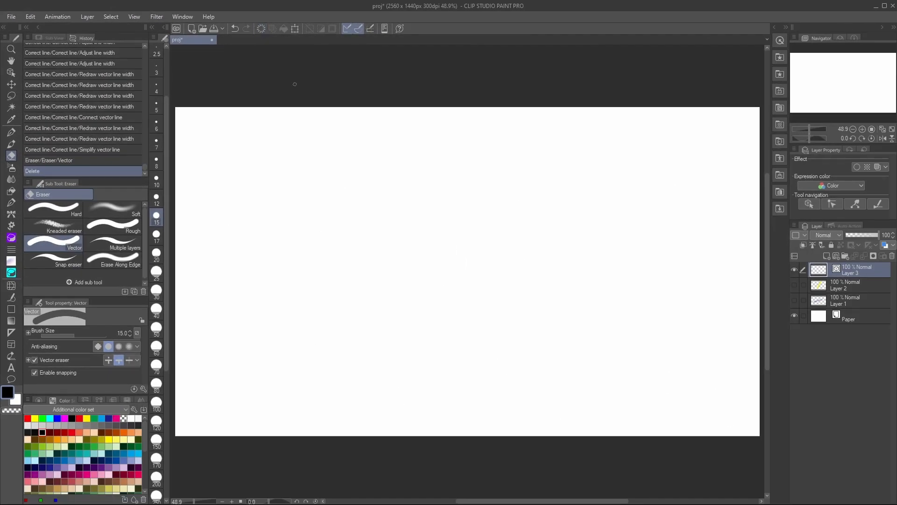
key("p")
left_click_drag(263, 216, 508, 202)
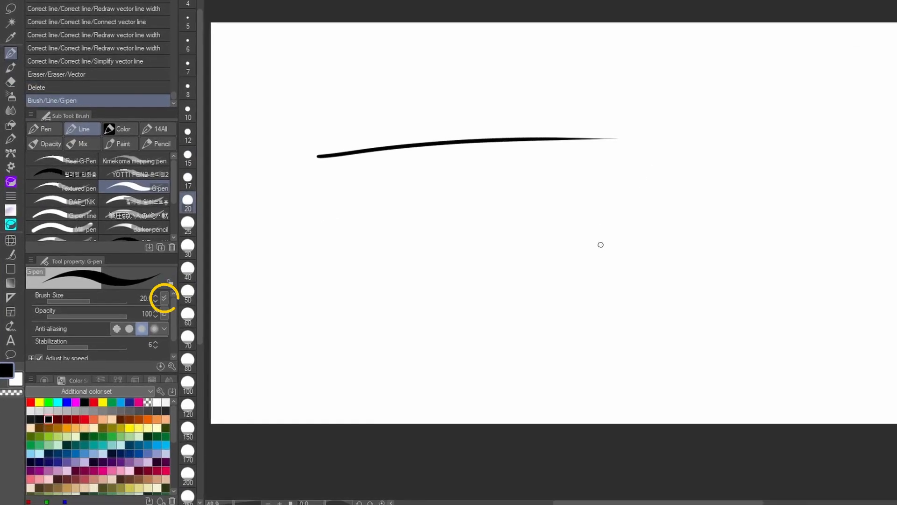
Turn off Pen pressure and Tilt for the G-pen's brush size and draw a second stroke above the tapered one
left_click(163, 301)
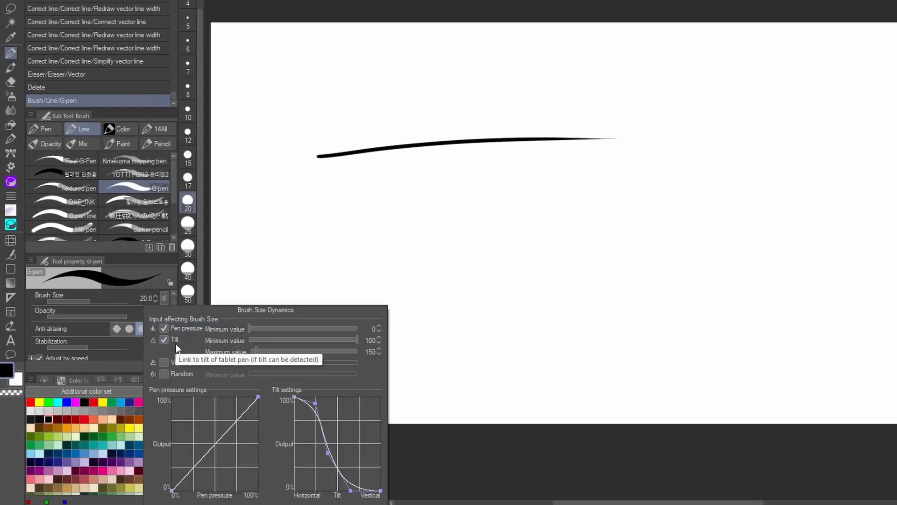
left_click(176, 330)
left_click(176, 340)
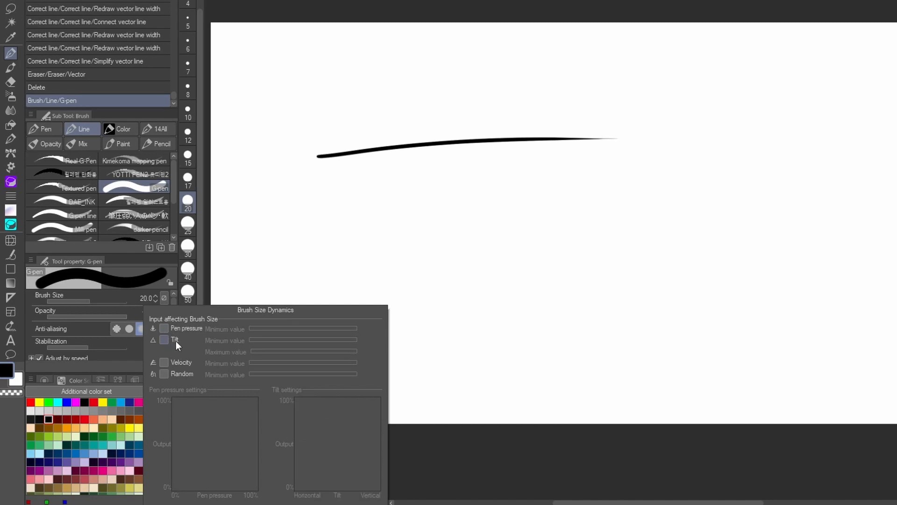
left_click_drag(312, 98, 559, 90)
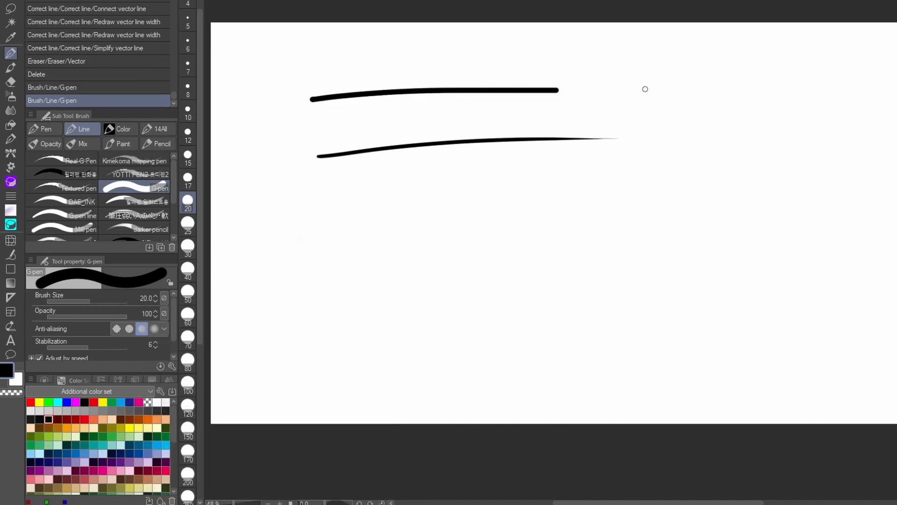
Turn Pen pressure back on as an input affecting the G-pen's brush size
left_click(163, 299)
left_click(192, 329)
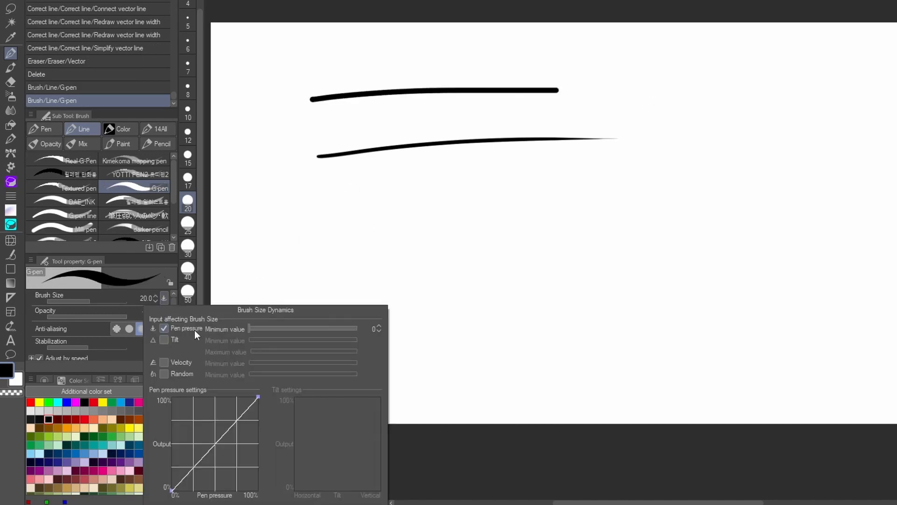
Turn on Pen pressure as an input affecting the G-pen's opacity and draw two strokes below the existing ones
mouse_move(172, 490)
left_mouse_down()
mouse_move(175, 411)
mouse_move(172, 488)
left_mouse_up()
left_click(258, 397)
left_click(164, 263)
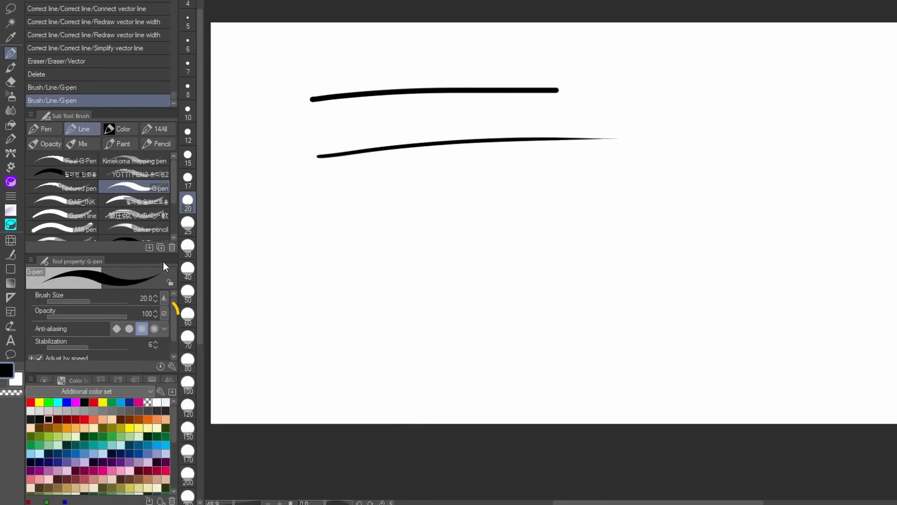
left_click(164, 313)
left_click(198, 328)
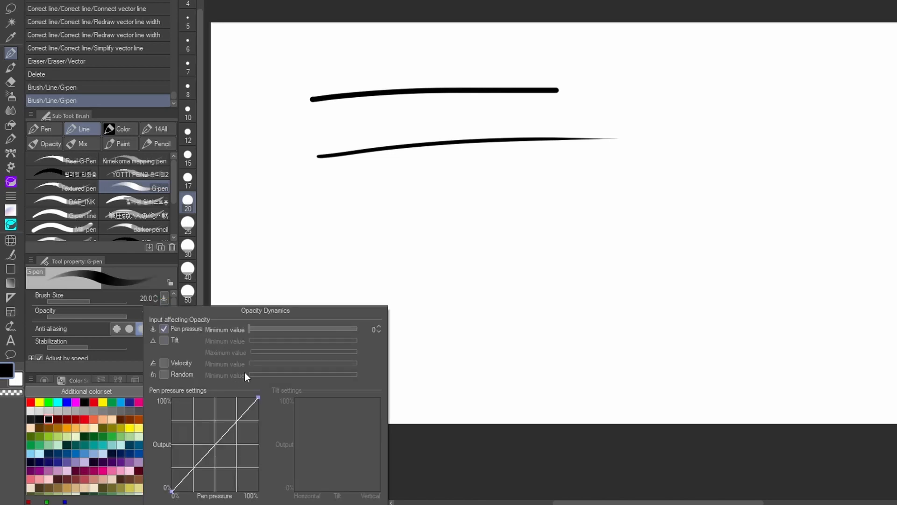
left_click(341, 223)
left_click_drag(313, 204, 568, 196)
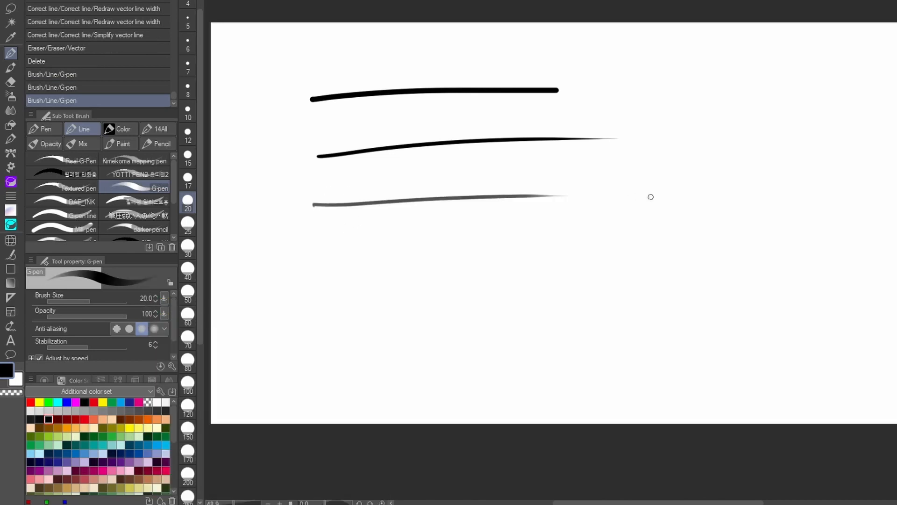
left_click_drag(285, 245, 318, 243)
left_click_drag(431, 243, 530, 238)
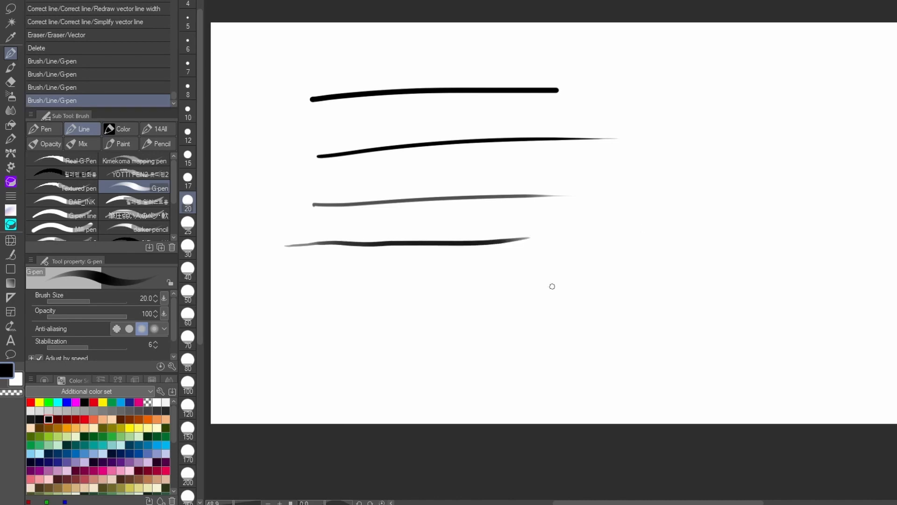
Raise the low-pressure end of the G-pen's opacity pressure curve and draw a stroke below the others
left_click(164, 313)
left_click_drag(171, 488, 173, 420)
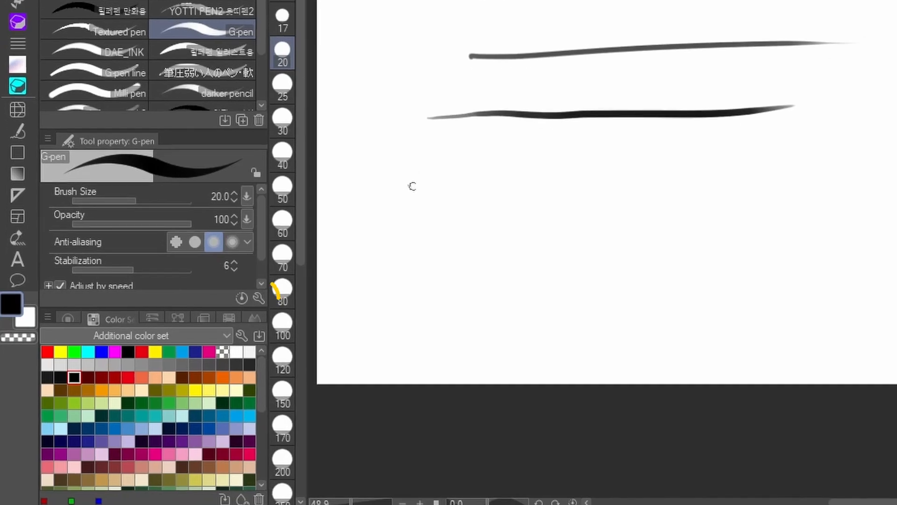
left_click_drag(320, 254, 673, 251)
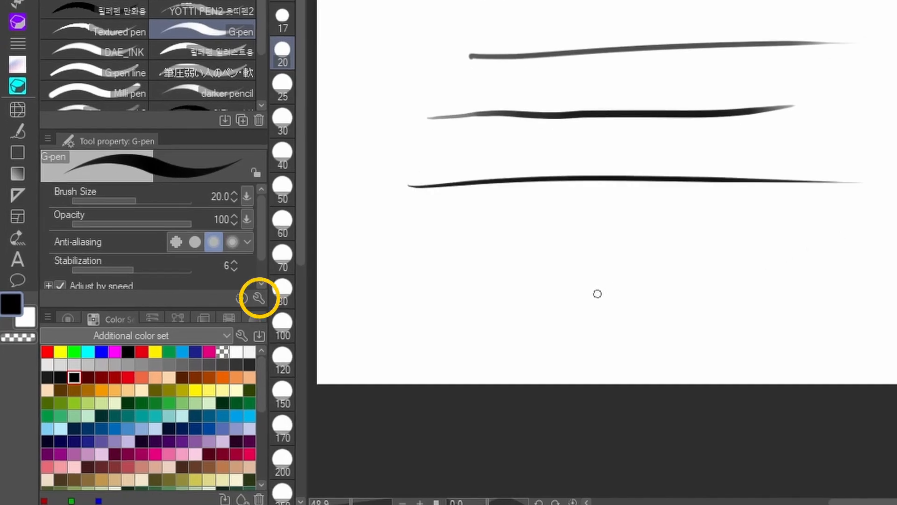
Browse the G-pen's detailed settings and show the brush tip's Brush density among its tool properties
left_click(259, 298)
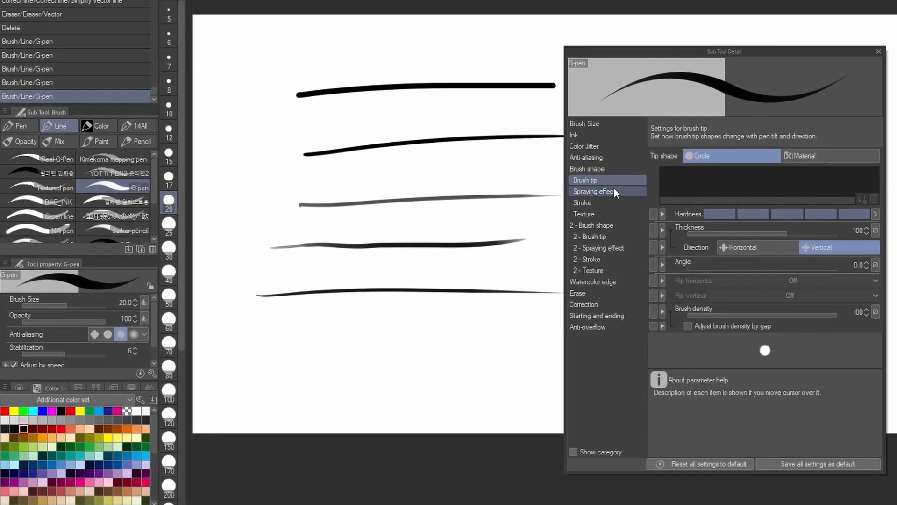
left_click(617, 124)
left_click(618, 135)
left_click(623, 168)
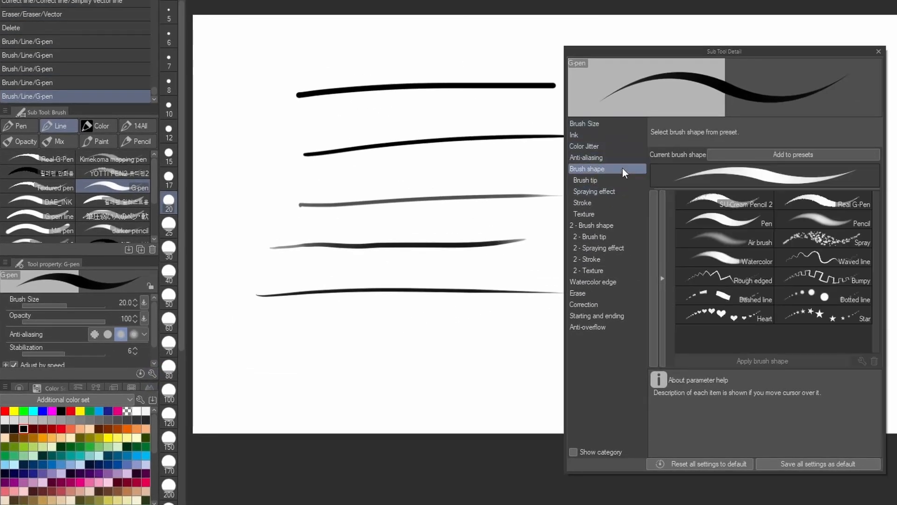
left_click(625, 180)
left_click(653, 311)
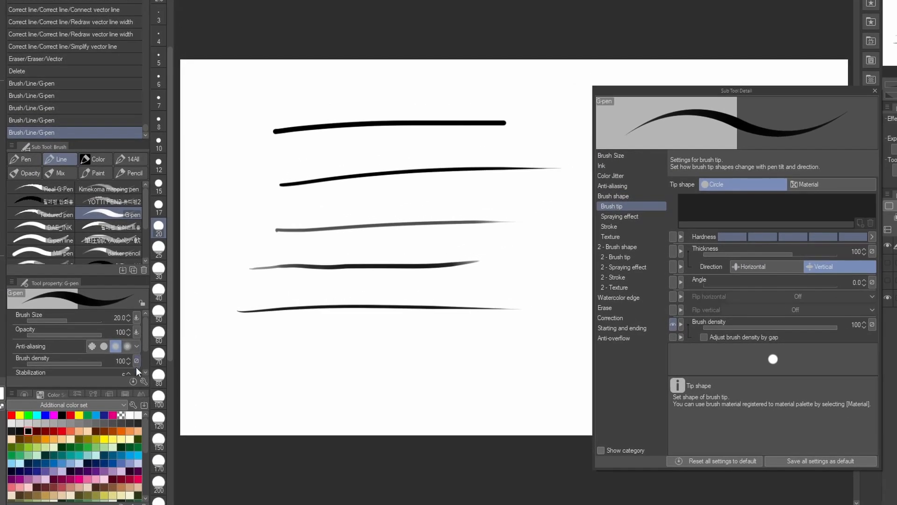
Turn on Pen pressure for the G-pen's brush density and draw a stroke below the others
left_click(143, 352)
left_click(137, 346)
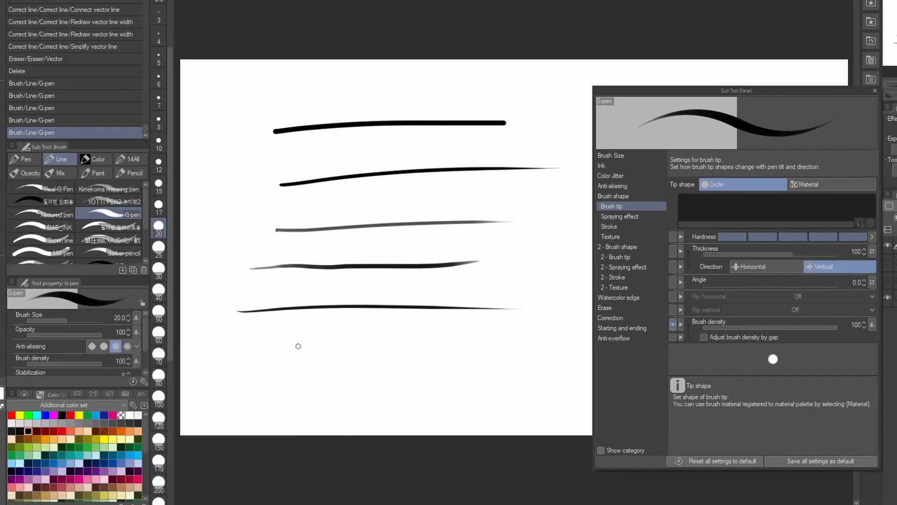
left_click_drag(243, 352, 489, 353)
Adjust the Pen pressure input for the G-pen's opacity and draw a comparison stroke beneath the others
left_click(137, 332)
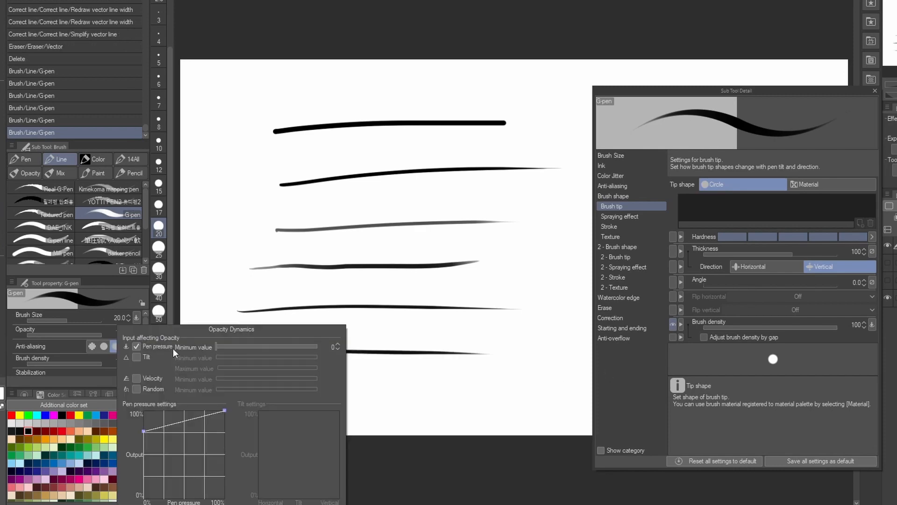
left_click(151, 346)
left_click_drag(239, 382, 474, 385)
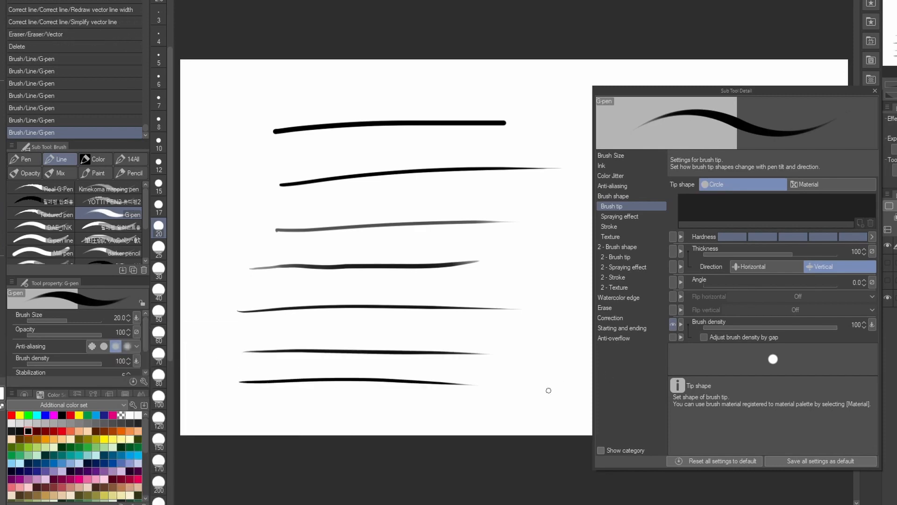
left_click(136, 333)
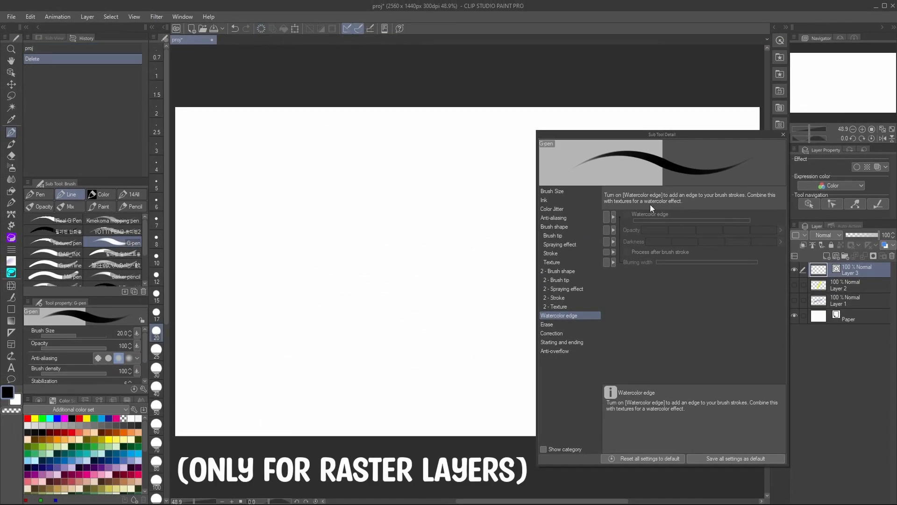
Activate and show Layer 2, and turn on the G-pen's Watercolor edge with its opacity and darkness at maximum
left_click(848, 285)
left_click(796, 285)
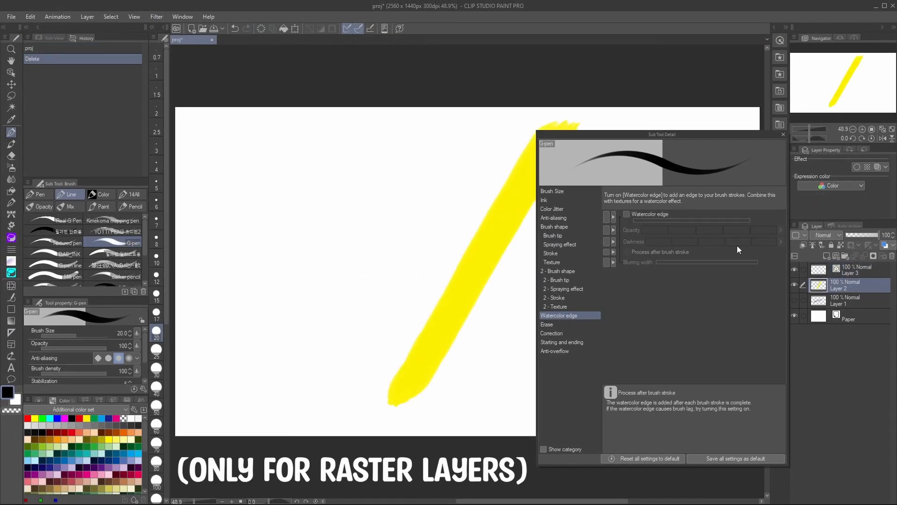
left_click(626, 214)
left_click(606, 216)
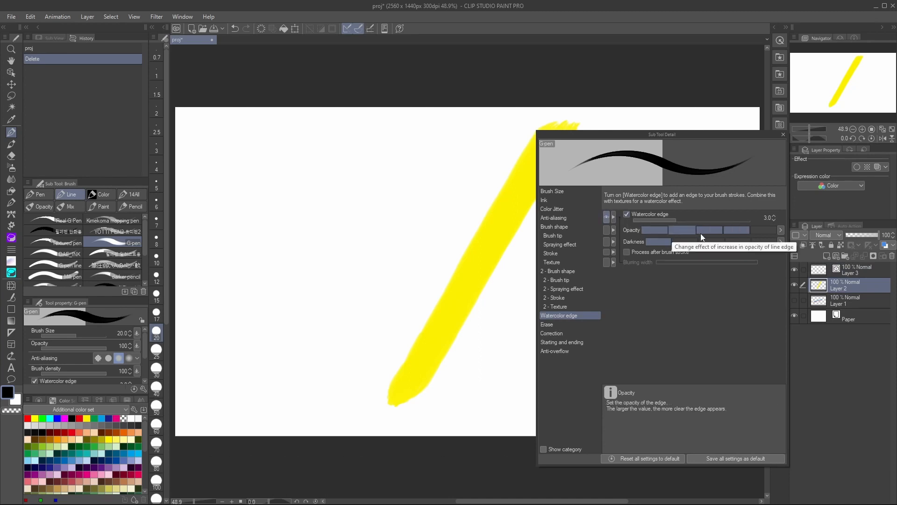
left_click(776, 230)
left_click_drag(695, 241, 767, 242)
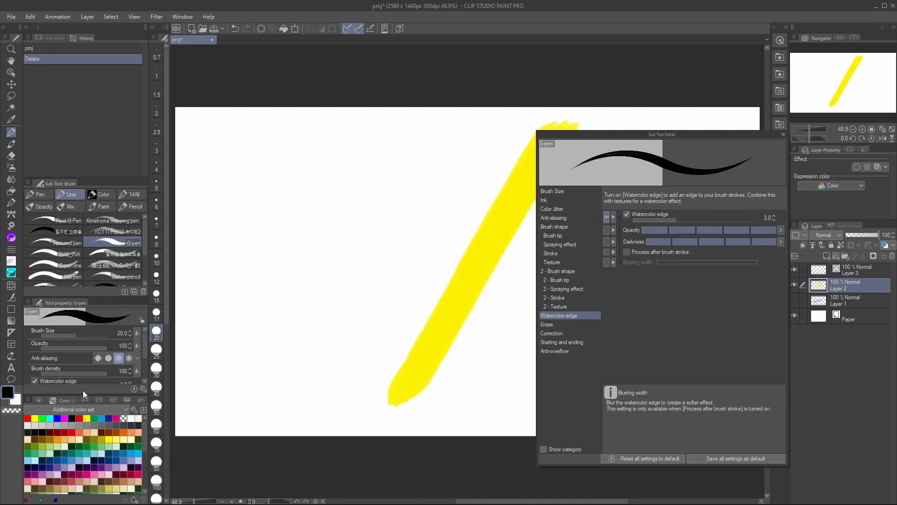
Pick a pink from the color set and try it with brush size 50 in a scribble beside the yellow stroke
scroll(84, 454, "down", 3)
left_click(28, 460)
left_click(156, 425)
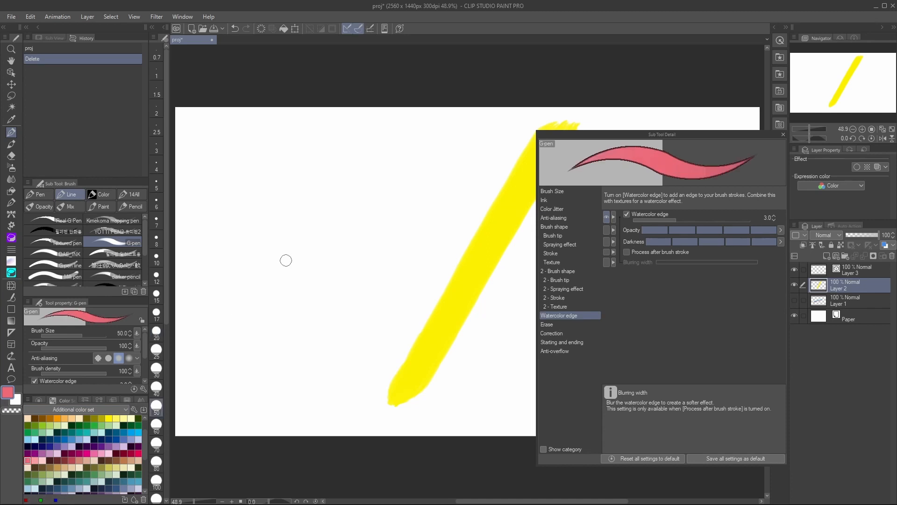
left_click_drag(280, 259, 348, 281)
key("ctrl+z")
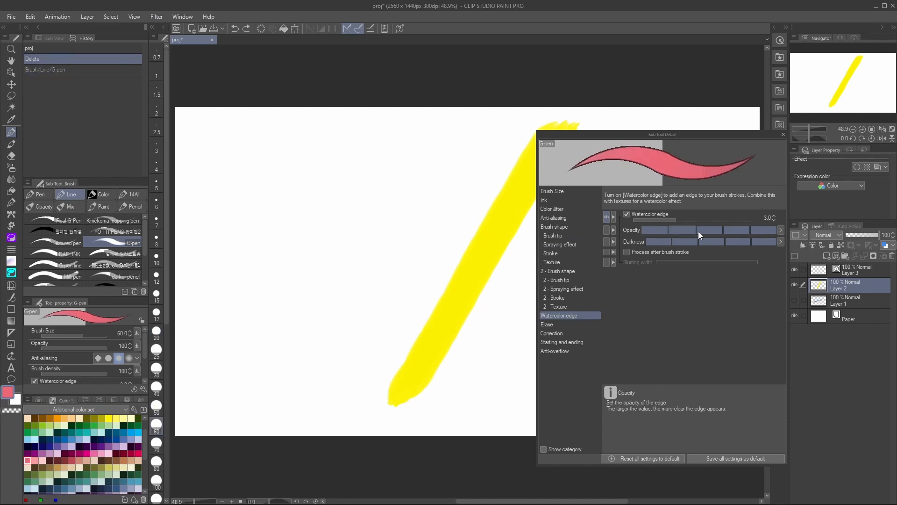
Enlarge the G-pen's brush size to 150, make a test scribble and undo it
left_click(781, 230)
key("Return")
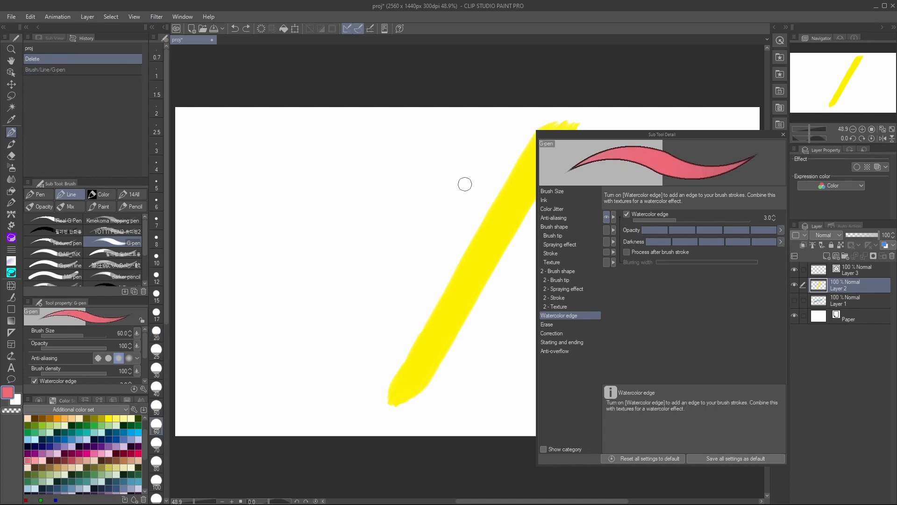
key("bracketright")
key("bracketright")
key("bracketright")
key("bracketright")
key("bracketright")
mouse_move(314, 260)
left_mouse_down()
mouse_move(379, 261)
mouse_move(381, 287)
left_mouse_up()
key("ctrl+z")
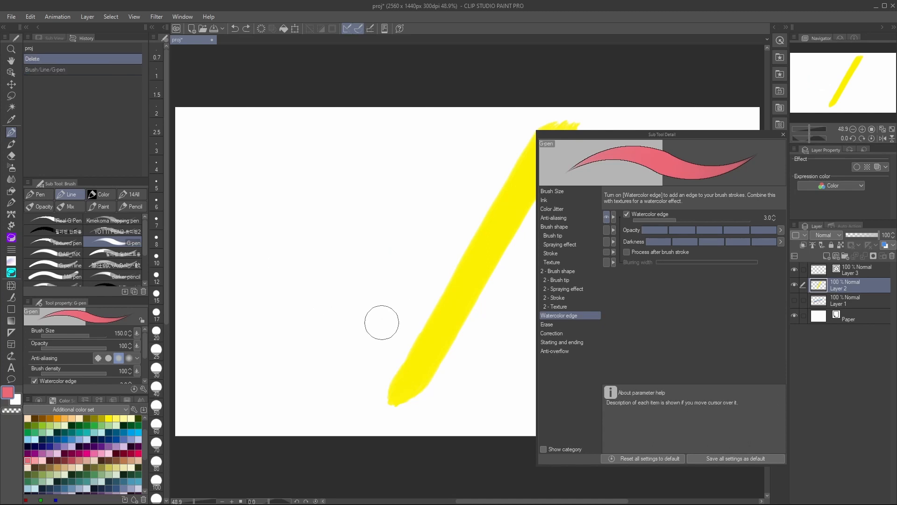
Turn off Pen pressure for the G-pen's opacity and brush density, and try the brush with a scribble
left_click(136, 347)
left_click(154, 358)
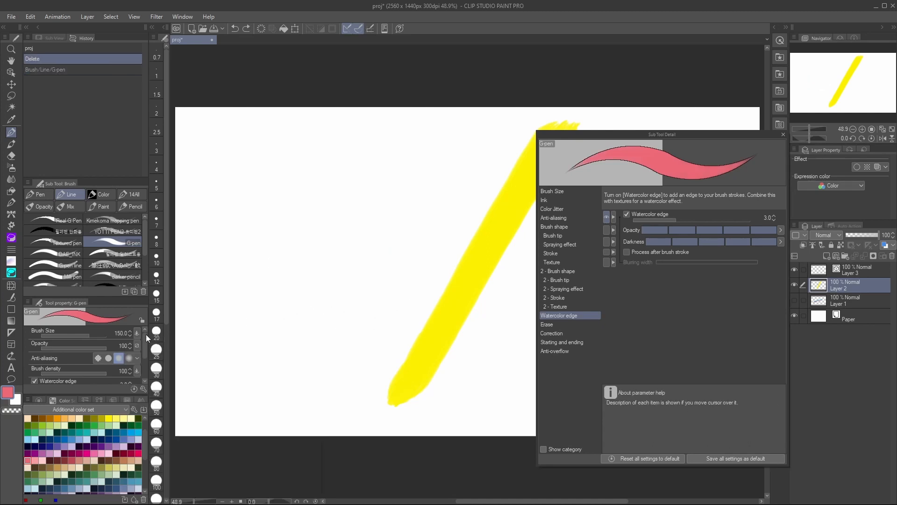
left_click(137, 372)
left_click(143, 361)
left_click_drag(251, 283, 319, 314)
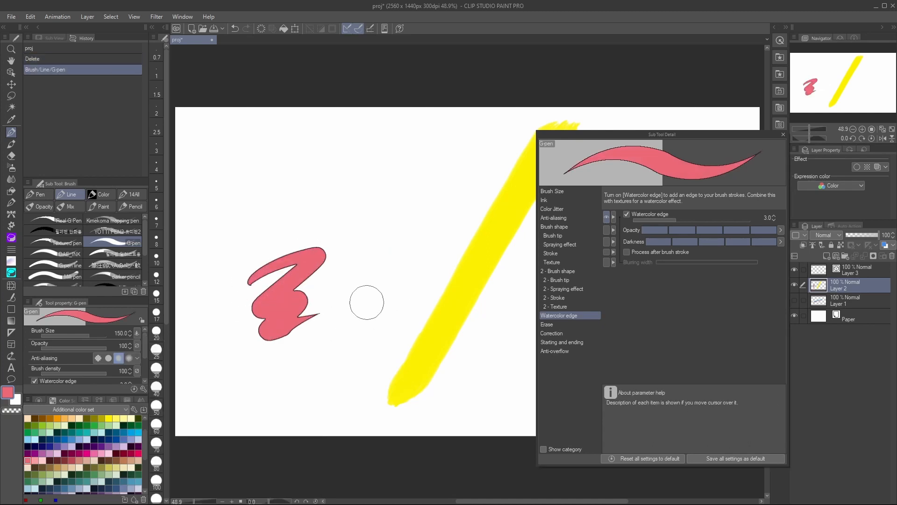
key("ctrl+z")
Draw a pink ribbon bow with a central knot and two hanging tails beside the yellow stroke, and close the brush's detailed settings
mouse_move(303, 207)
left_mouse_down()
mouse_move(272, 230)
mouse_move(319, 190)
mouse_move(384, 236)
mouse_move(299, 184)
mouse_move(299, 214)
mouse_move(316, 214)
mouse_move(311, 196)
left_mouse_up()
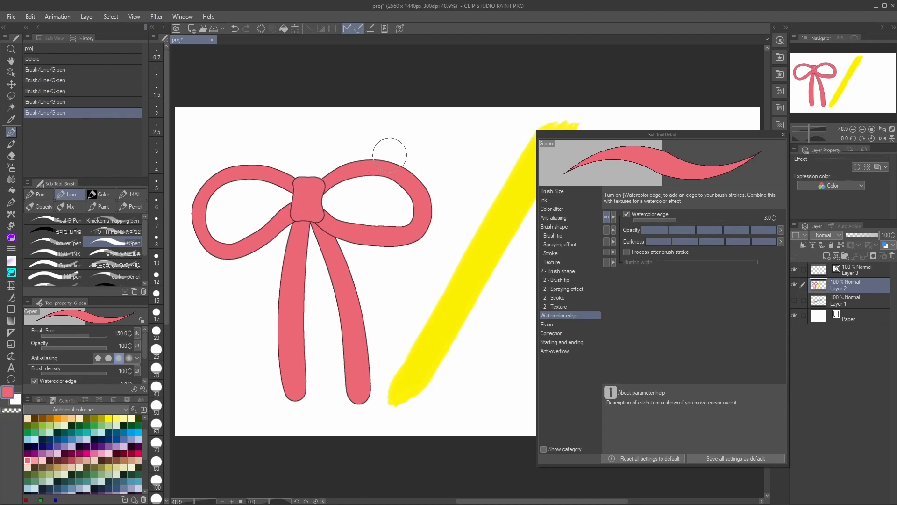
left_click(783, 134)
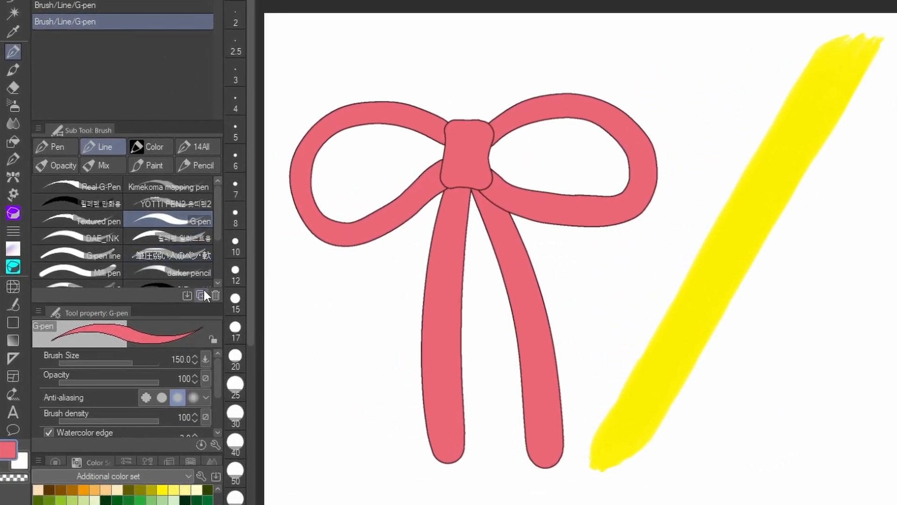
Duplicate the customized G-pen as a new sub tool named G-pen 2
left_click(202, 295)
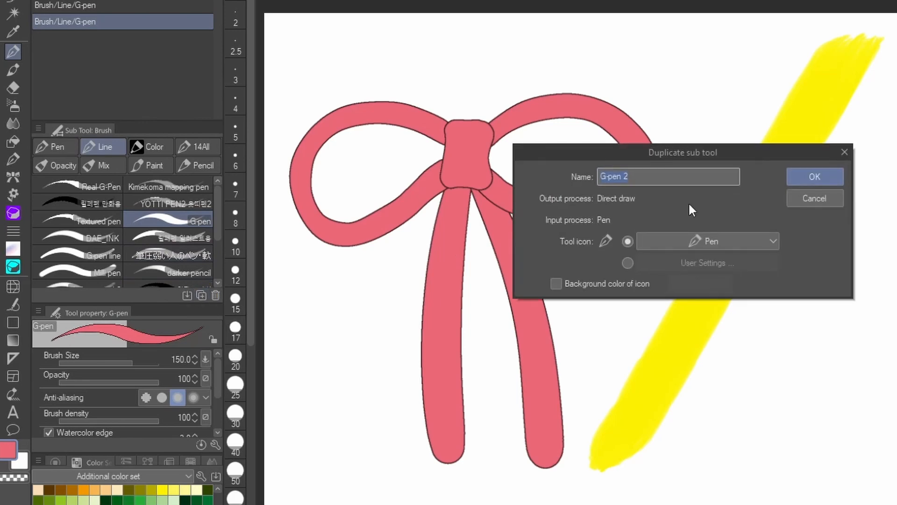
left_click(815, 176)
Reset the original G-pen sub tool to its default settings
left_click_drag(215, 231, 216, 216)
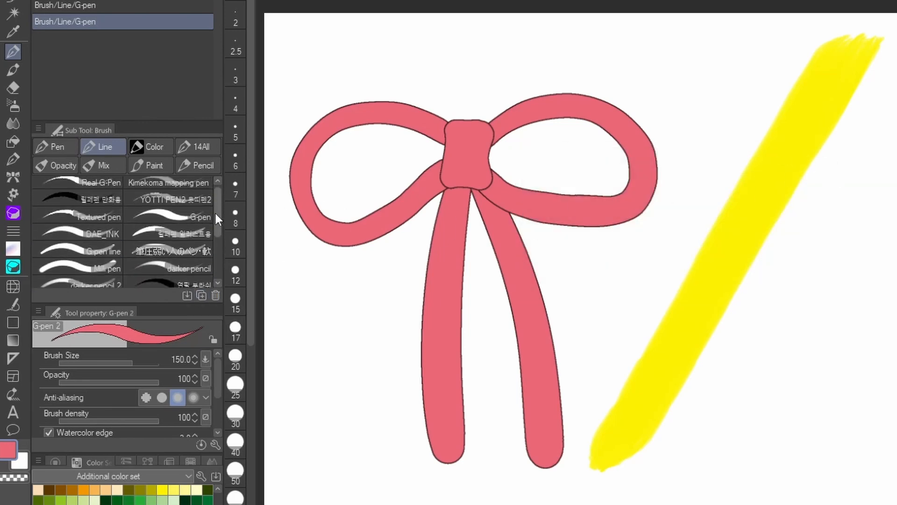
left_click(195, 210)
right_click(190, 212)
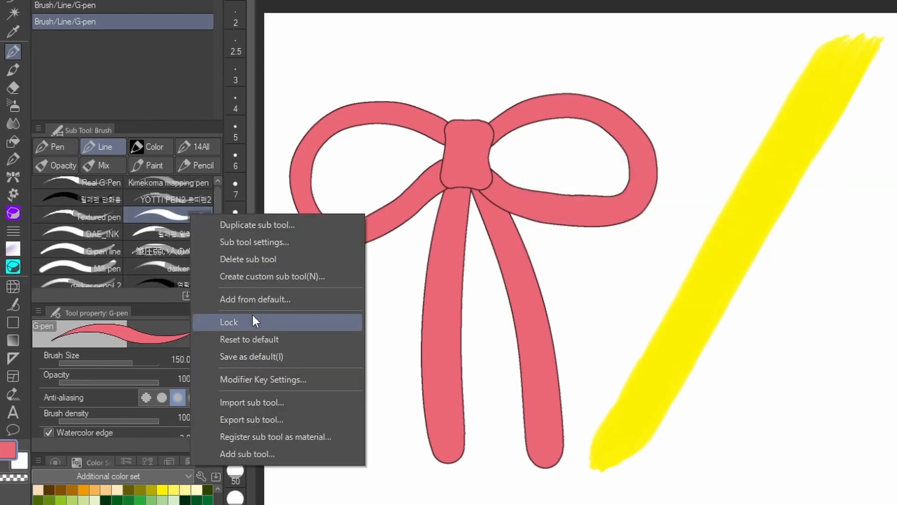
left_click(262, 339)
left_click(717, 142)
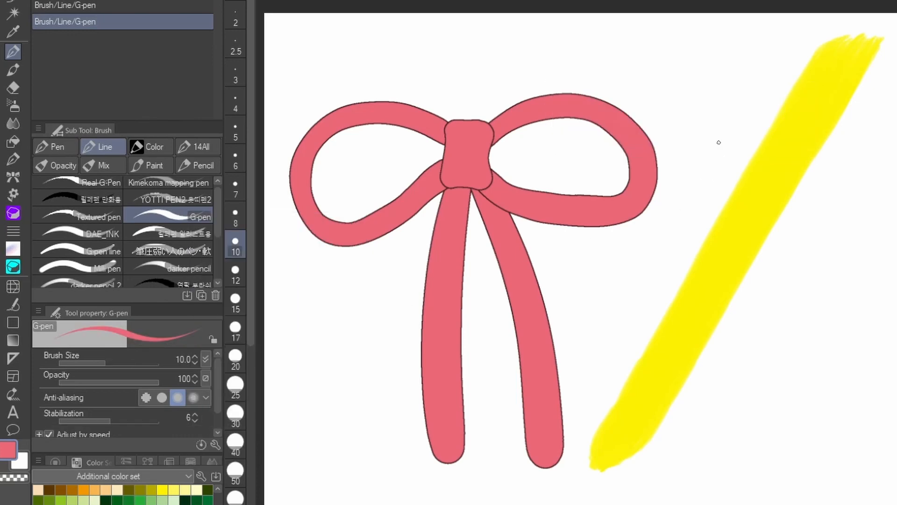
Delete the original G-pen from the Line group's sub tools
left_click(195, 219)
left_click(214, 295)
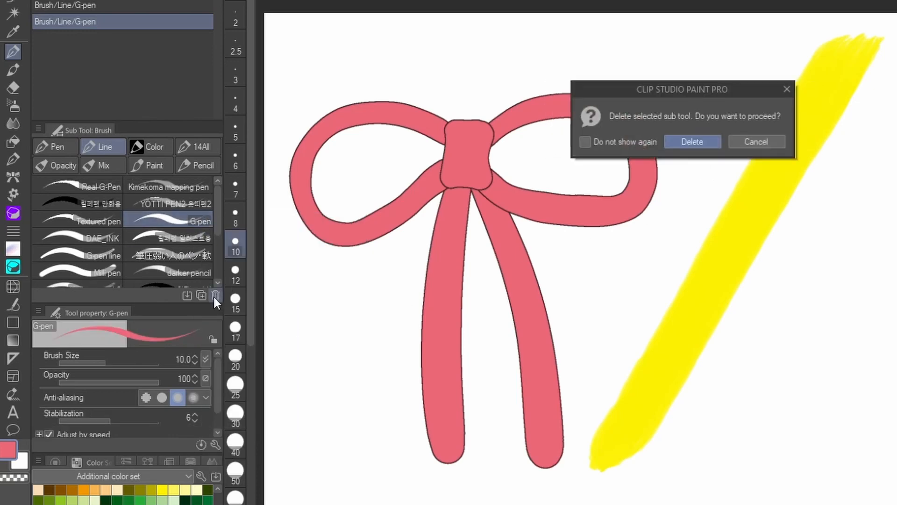
left_click(703, 141)
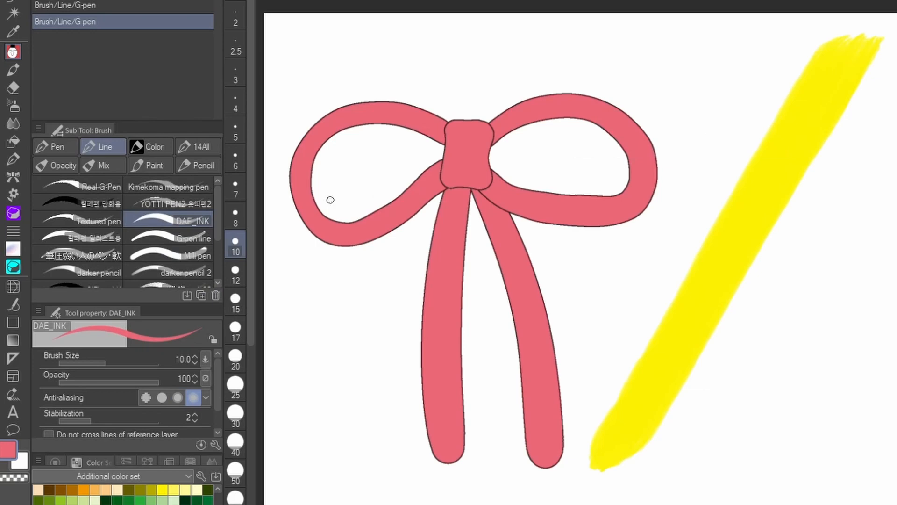
Add the G-pen back to the Line group from the default Pen sub tools
right_click(194, 220)
left_click(248, 303)
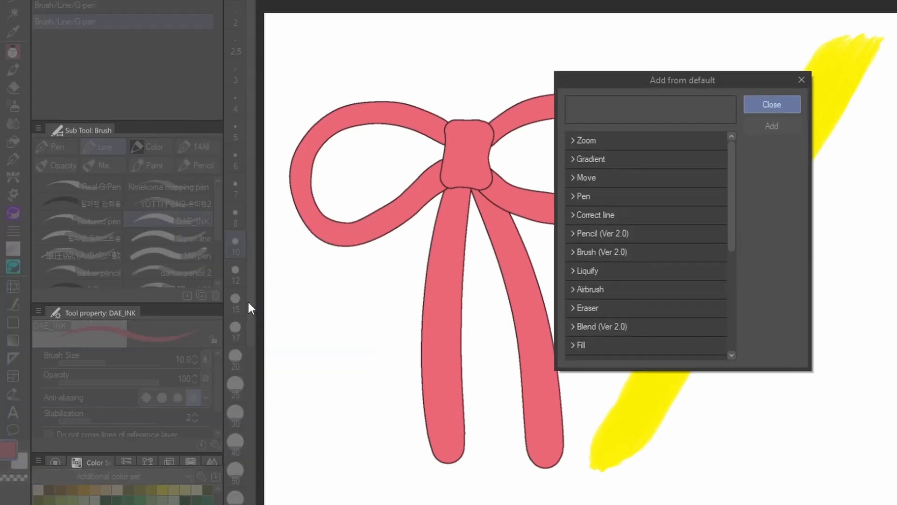
left_click(571, 196)
left_click(653, 236)
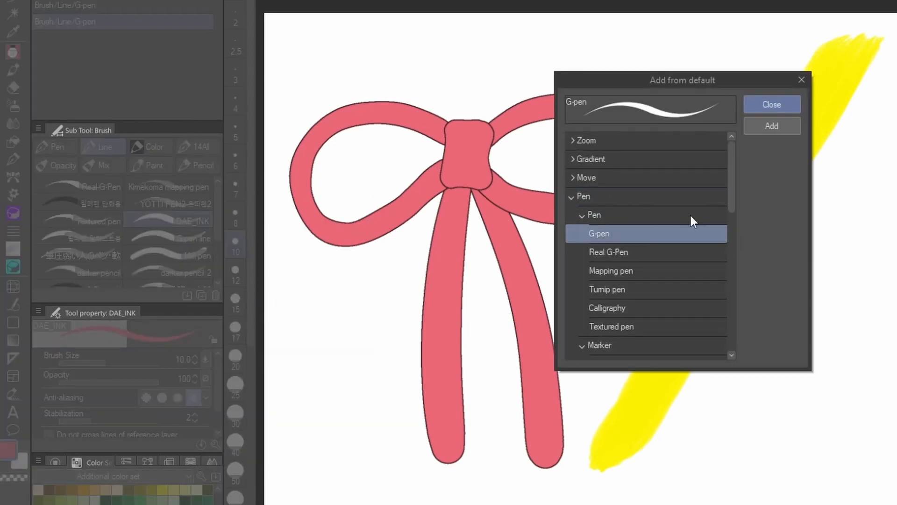
left_click(773, 125)
left_click(775, 104)
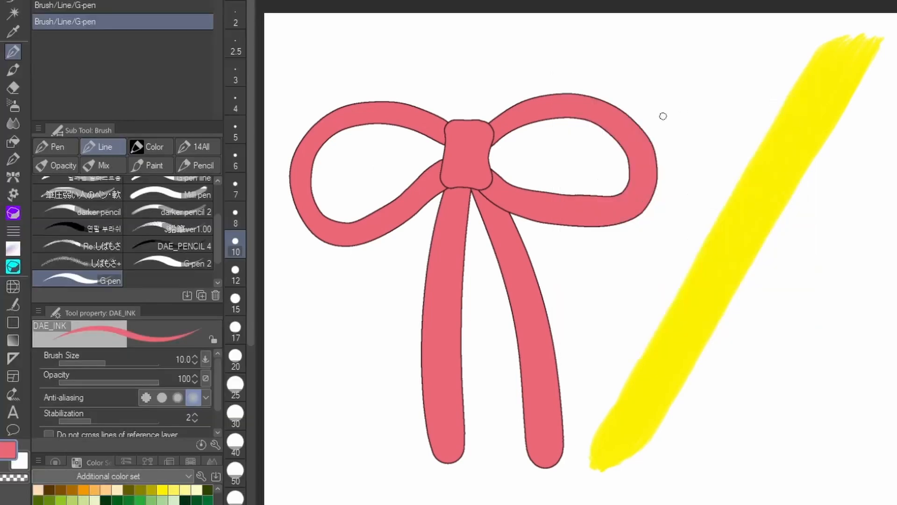
Move the restored G-pen from the end of the Line group's brush list to a spot further up
mouse_move(107, 281)
left_mouse_down()
mouse_move(161, 236)
mouse_move(169, 187)
mouse_move(125, 215)
mouse_move(133, 219)
left_mouse_up()
scroll(160, 223, "down", 3)
scroll(159, 221, "down", 2)
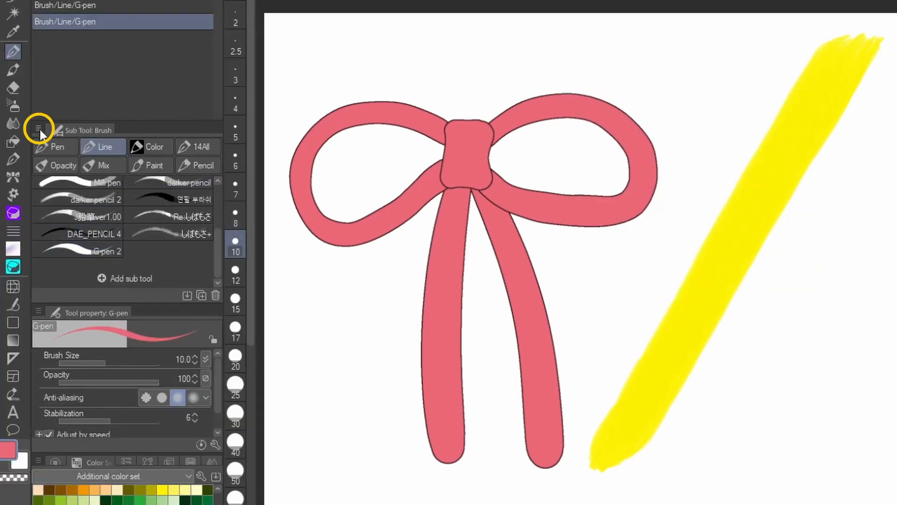
Delete the duplicated G-pen 2 sub tool from the Line group
left_click(39, 128)
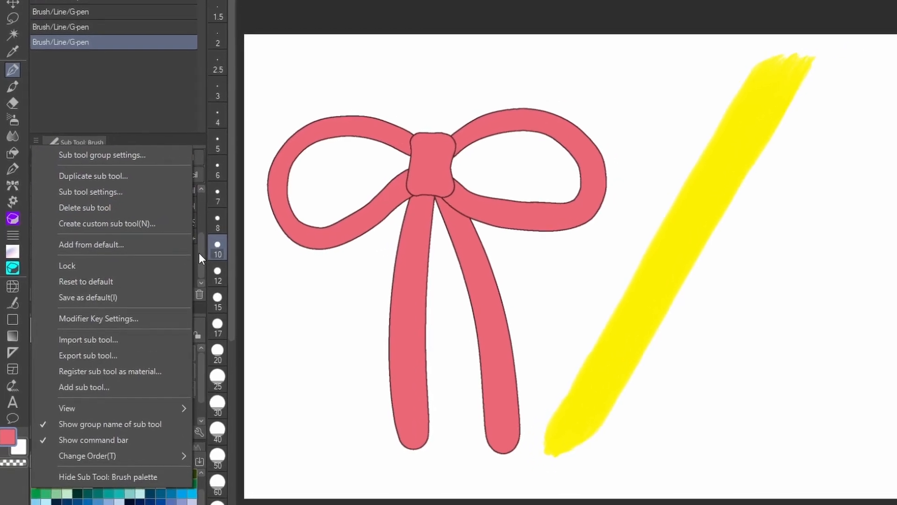
key("Escape")
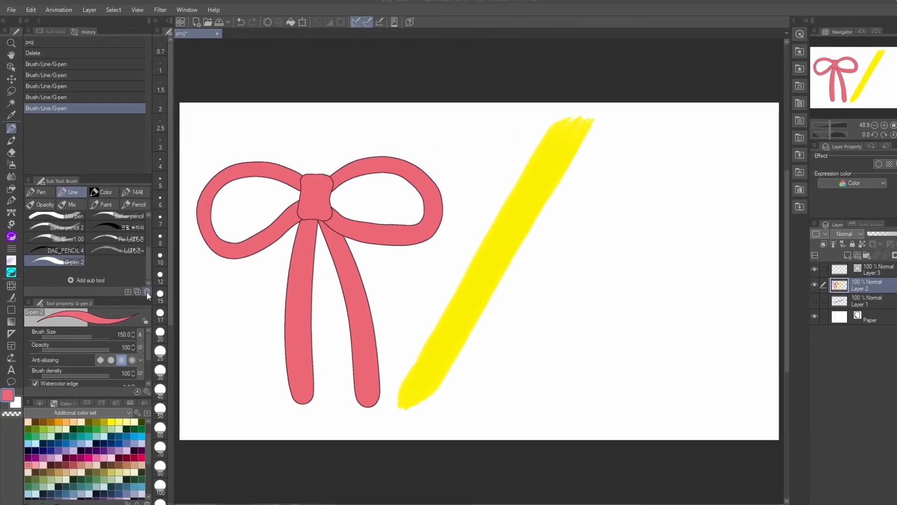
left_click(147, 290)
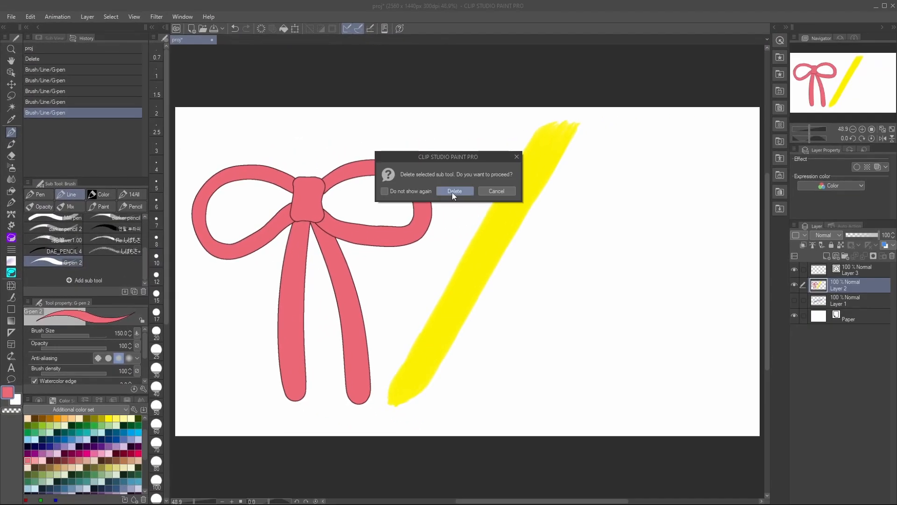
left_click(463, 190)
Show Layer 1 again and merge Layer 2 down into it
left_click(794, 300)
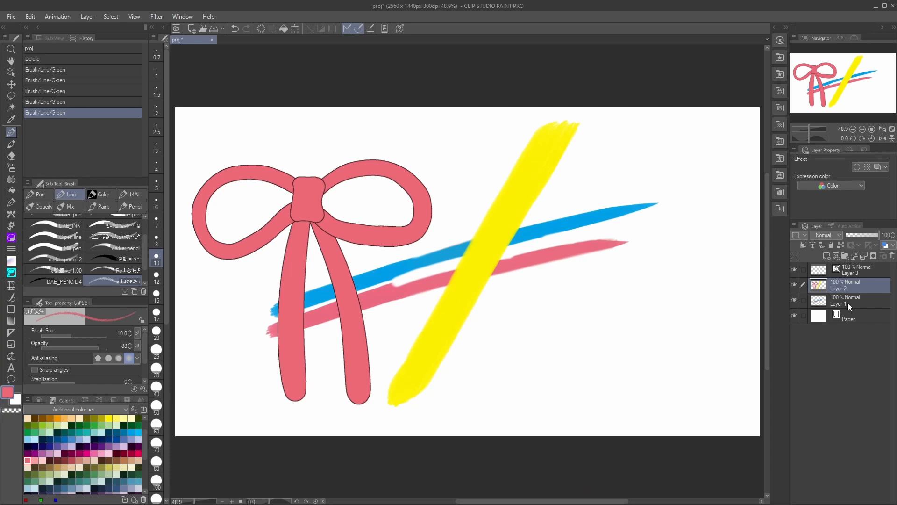
left_click(847, 302)
left_click(858, 282)
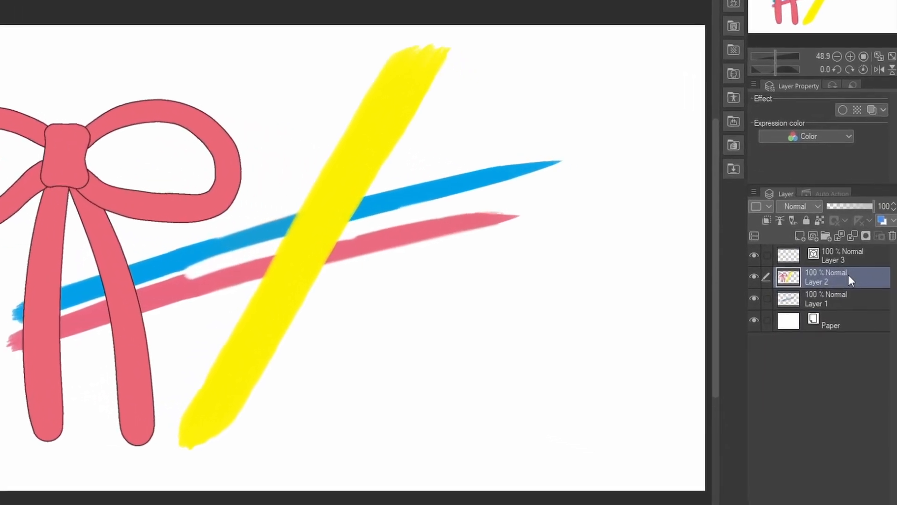
left_click(854, 232)
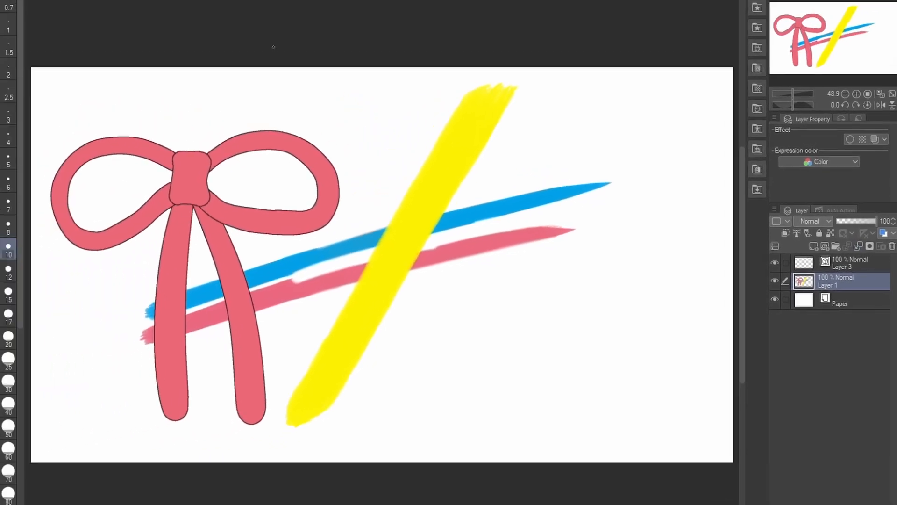
Clear the merged layer and paint overlapping translucent pink strokes across the canvas with the Opacity group's Flat brush
key("Delete")
left_click_drag(401, 220, 341, 261)
mouse_move(486, 191)
left_mouse_down()
mouse_move(314, 268)
mouse_move(321, 290)
left_mouse_up()
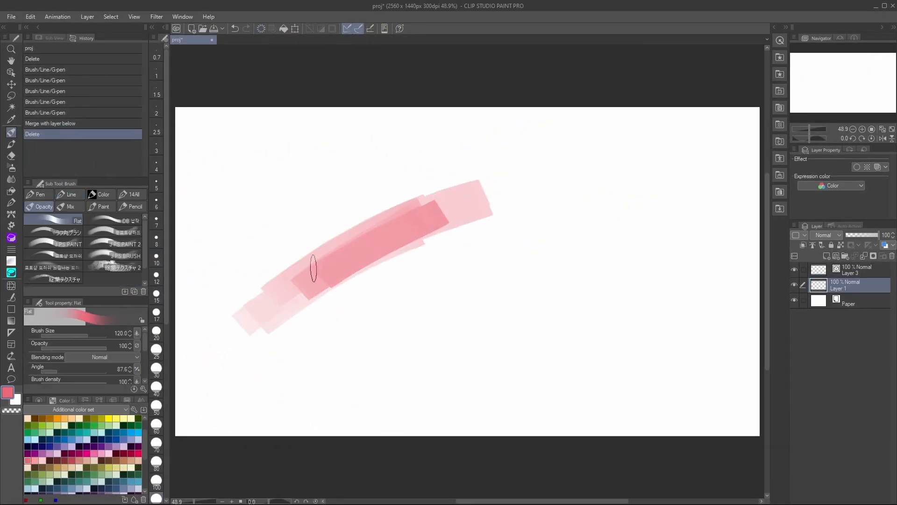
Paint blue strokes along the underside of the pink ones and overlay the seam with a color sampled from the painting
left_click(138, 432)
left_click_drag(542, 224, 371, 314)
left_click_drag(318, 337, 477, 206)
left_click(505, 205, "alt")
mouse_move(538, 205)
left_mouse_down()
mouse_move(497, 207)
mouse_move(350, 290)
left_mouse_up()
Blend the pink into the blue with sampled colors and move the painted strokes to the canvas's lower-right corner
left_click(289, 262, "alt")
left_click_drag(271, 267, 527, 200)
left_click_drag(243, 294, 549, 204)
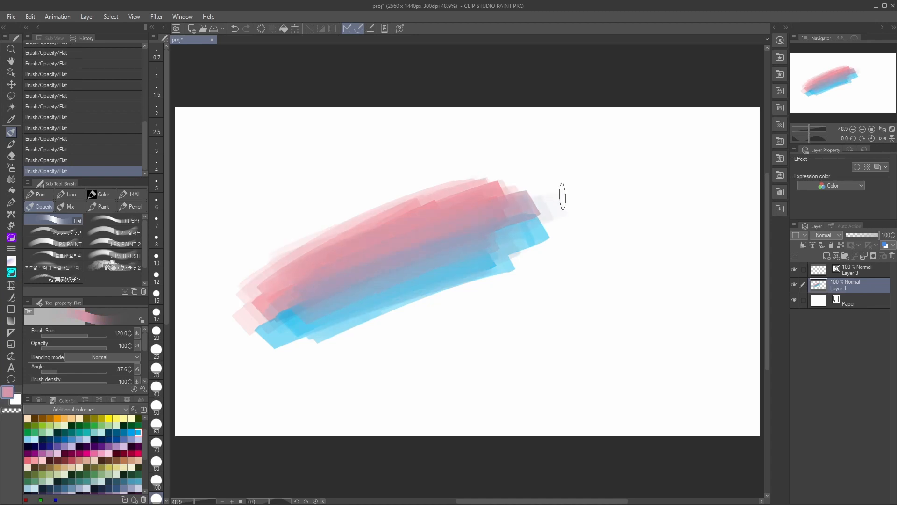
left_click(411, 300, "alt")
mouse_move(464, 256)
left_mouse_down()
mouse_move(651, 325)
mouse_move(662, 337)
left_mouse_up()
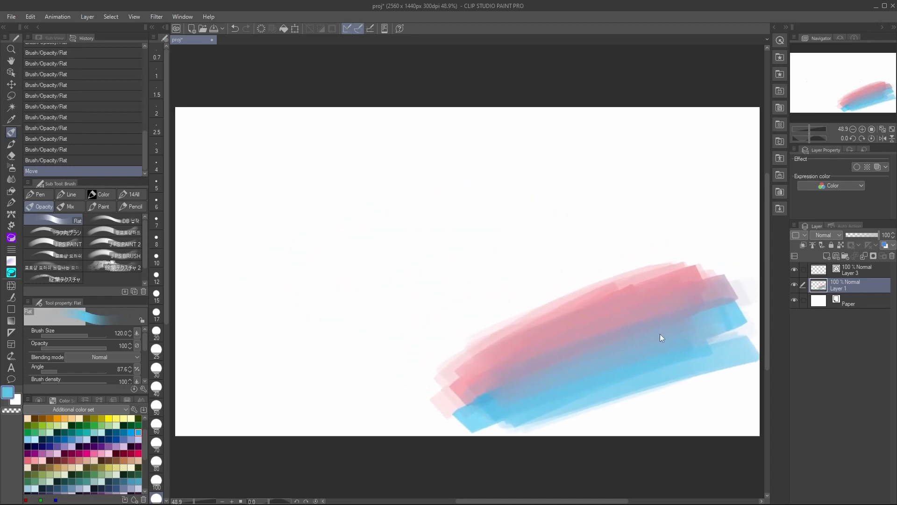
Paint broad, slanted blue and purple strokes on the canvas's left half with the Paint group's soft fluffy paint brush at size 100
left_click(100, 206)
left_click(112, 252)
left_click_drag(304, 155, 247, 271)
left_click(156, 480)
left_click_drag(337, 154, 290, 352)
left_click(139, 453)
mouse_move(430, 196)
left_mouse_down()
mouse_move(335, 360)
mouse_move(304, 376)
left_mouse_up()
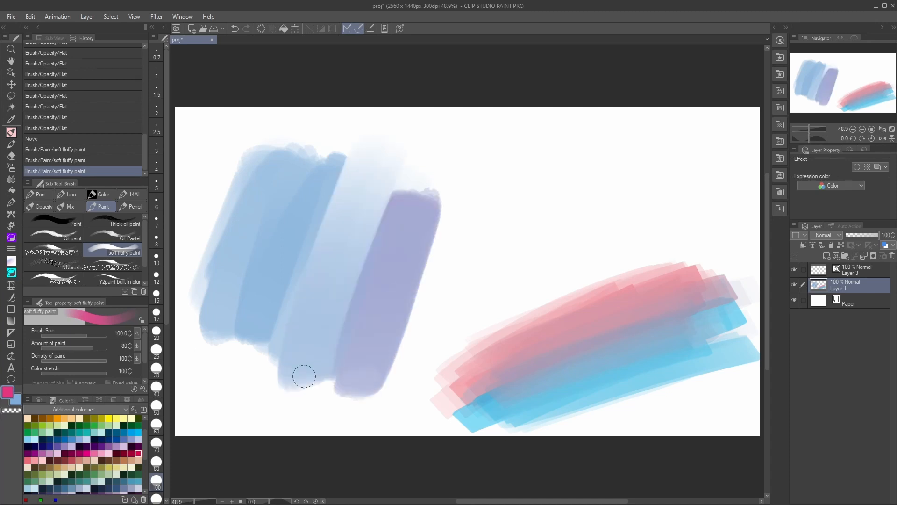
Paint long pink strokes over the blue and purple ones with soft fluffy paint and mix the colors where they overlap
left_click_drag(369, 107, 322, 335)
left_click_drag(421, 140, 365, 356)
mouse_move(309, 346)
left_mouse_down()
mouse_move(341, 140)
mouse_move(294, 285)
left_mouse_up()
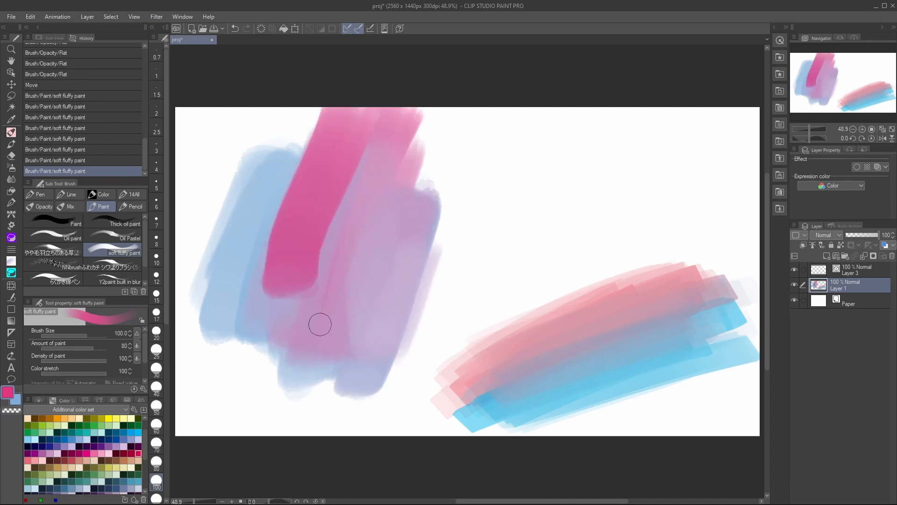
left_click_drag(243, 346, 322, 201)
left_click_drag(237, 374, 327, 201)
left_click_drag(346, 110, 278, 299)
left_click_drag(277, 339, 354, 140)
mouse_move(315, 191)
left_mouse_down()
mouse_move(261, 369)
mouse_move(324, 252)
left_mouse_up()
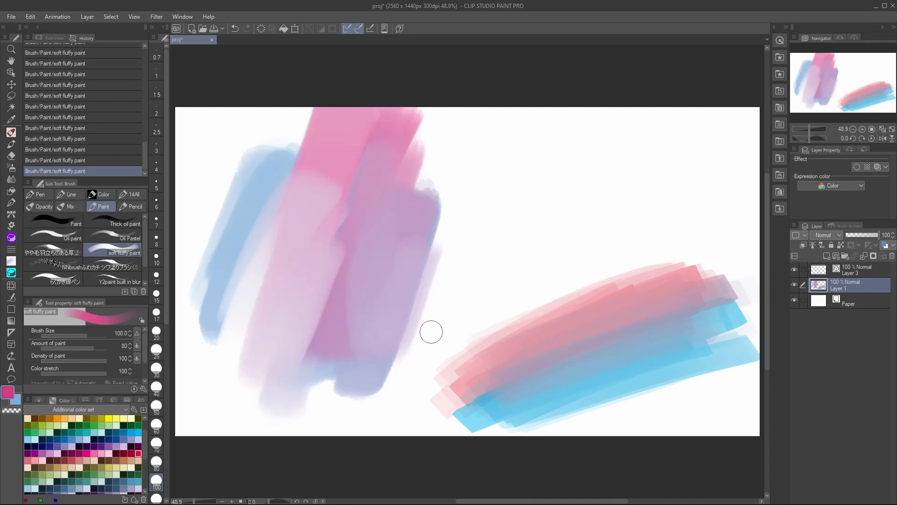
Blend the pink, purple and blue area further, softening its upper part and outer edges with more soft fluffy paint strokes
left_click_drag(305, 182, 327, 343)
left_click_drag(215, 329, 255, 243)
mouse_move(266, 400)
left_mouse_down()
mouse_move(315, 299)
mouse_move(329, 332)
left_mouse_up()
left_click_drag(442, 115, 369, 194)
left_click_drag(462, 126, 416, 309)
left_click_drag(391, 109, 352, 199)
left_click_drag(359, 110, 280, 178)
left_click_drag(301, 112, 262, 178)
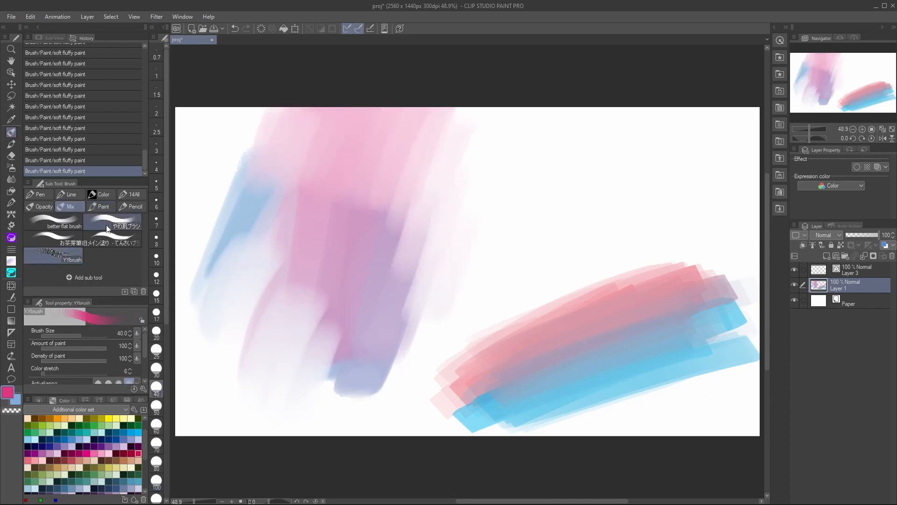
Paint a small slanted pink patch in the canvas's upper-right area with the Mix group's やわ肌ブラシ brush at size 80
left_click(67, 207)
left_click(112, 221)
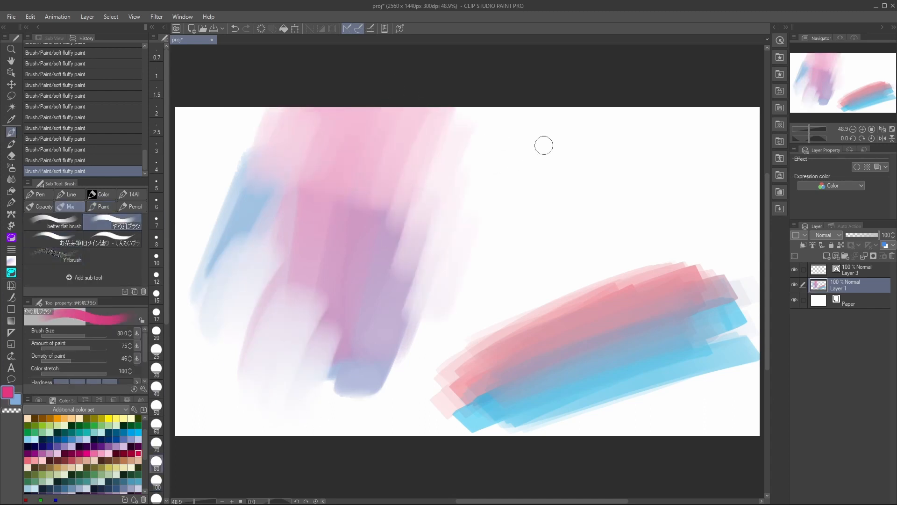
mouse_move(544, 145)
left_mouse_down()
mouse_move(516, 217)
mouse_move(547, 131)
mouse_move(568, 140)
mouse_move(540, 226)
left_mouse_up()
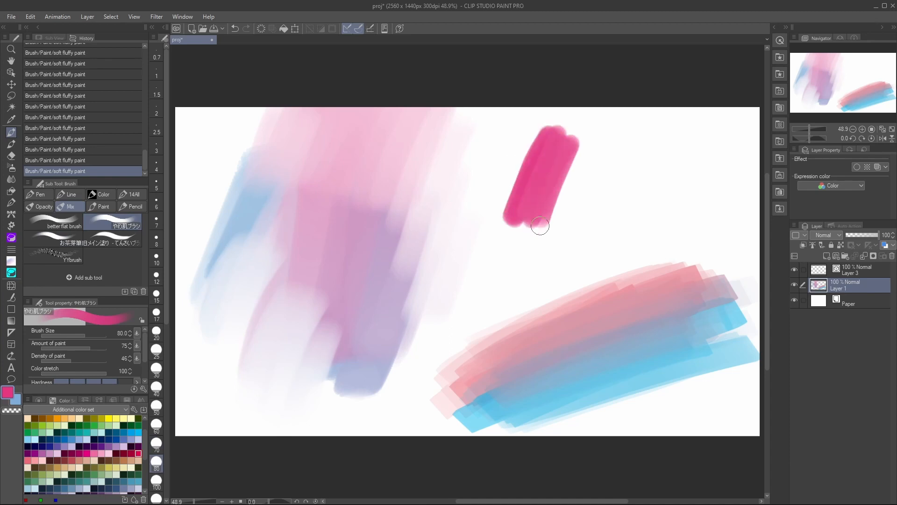
Paint a blue patch against the pink patch's right edge using the secondary color at brush size 100
key("x")
key("bracketright")
mouse_move(580, 137)
left_mouse_down()
mouse_move(552, 222)
mouse_move(565, 225)
left_mouse_up()
left_click_drag(588, 144, 572, 219)
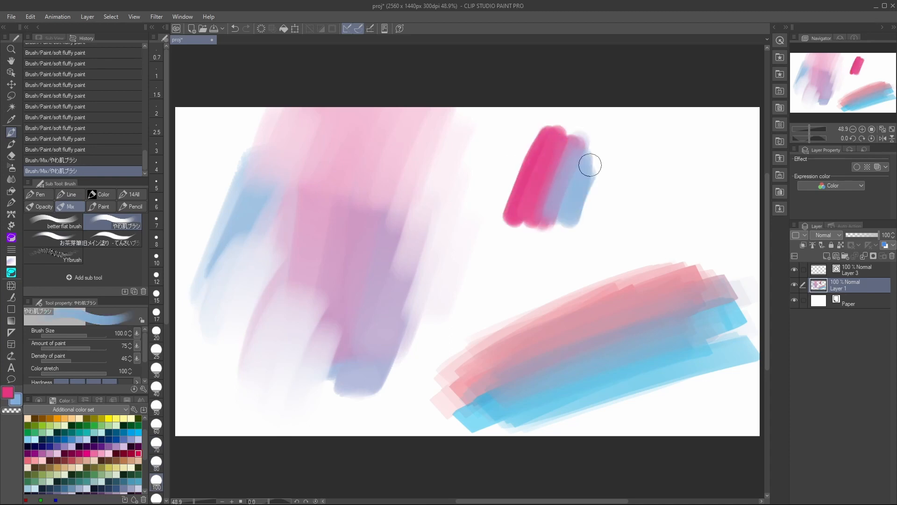
left_click_drag(589, 165, 560, 221)
mouse_move(596, 155)
left_mouse_down()
mouse_move(599, 235)
mouse_move(611, 156)
left_mouse_up()
Switch back to pink and paint strokes over the pink patch and across its border with the blue one
key("x")
left_click_drag(550, 158, 511, 200)
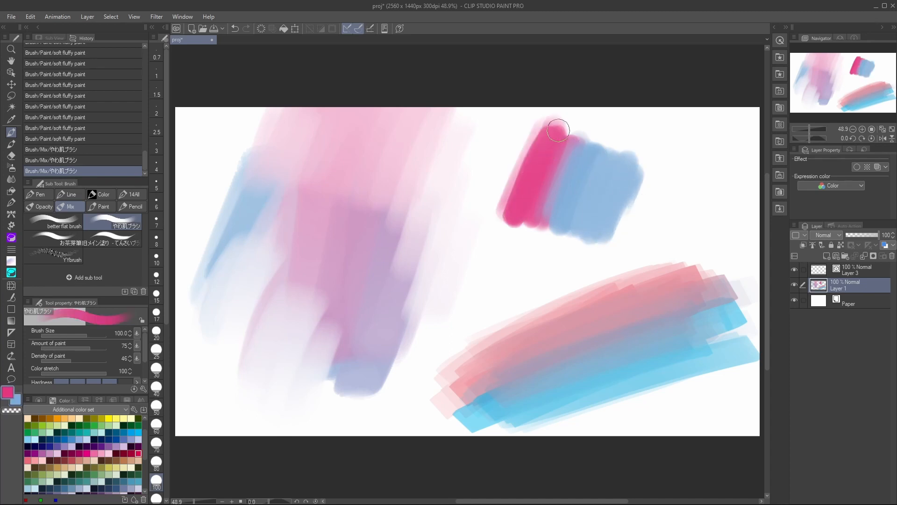
left_click_drag(558, 130, 534, 219)
left_click_drag(579, 145, 561, 233)
left_click_drag(603, 152, 605, 197)
Soften the transition between the two patches by alternating blue and pink strokes over their border
key("x")
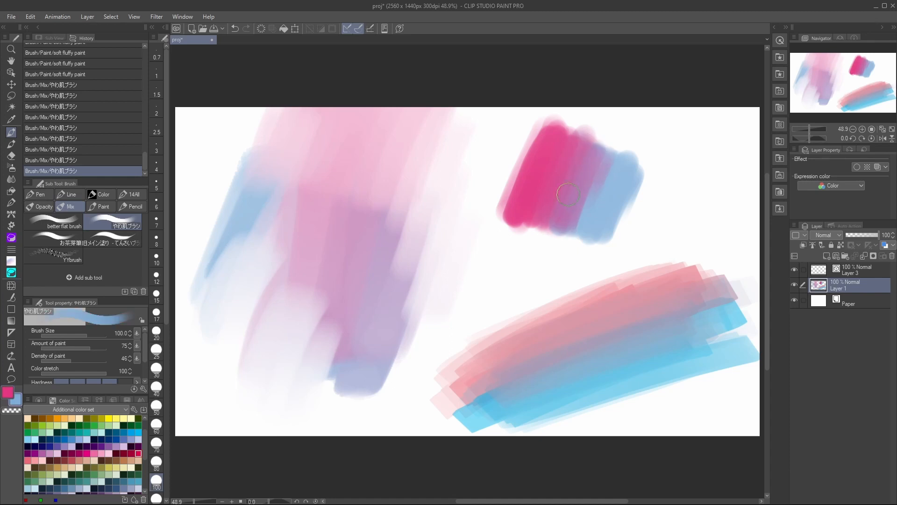
mouse_move(622, 187)
left_mouse_down()
mouse_move(616, 227)
mouse_move(633, 203)
mouse_move(633, 158)
mouse_move(602, 176)
mouse_move(564, 230)
left_mouse_up()
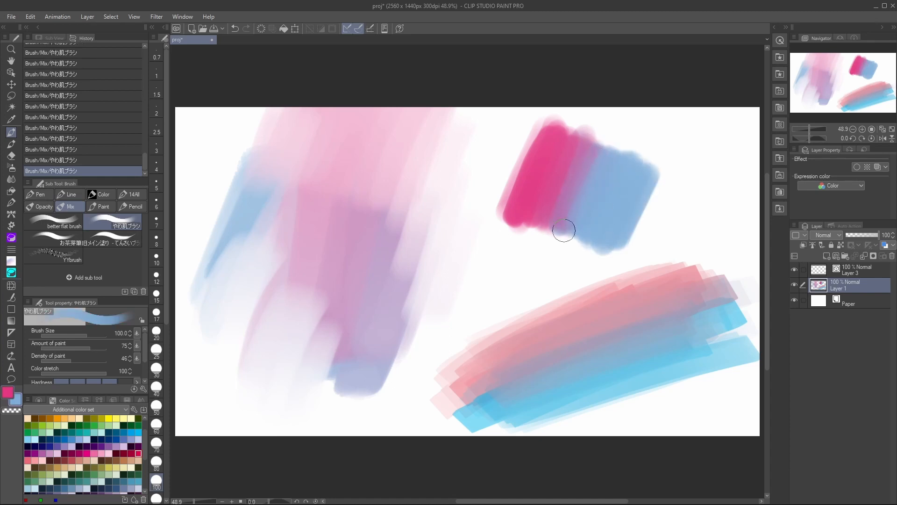
left_click_drag(567, 160, 575, 235)
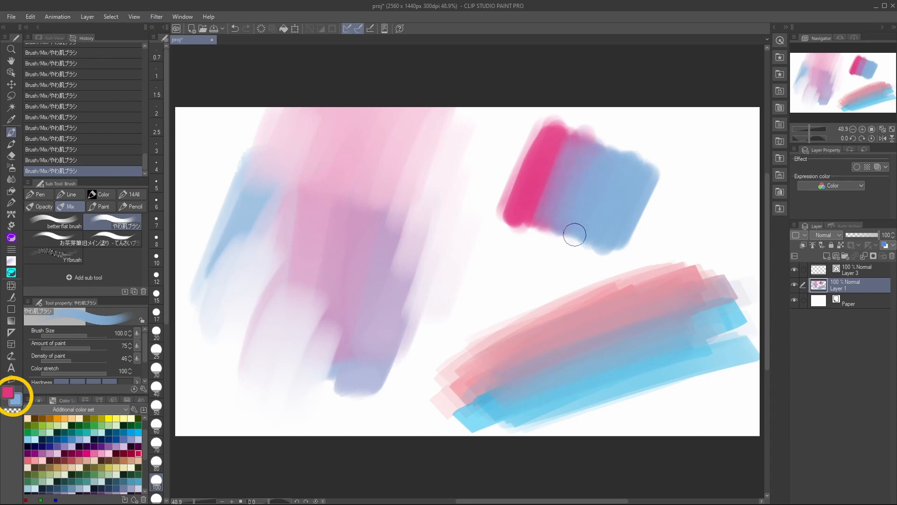
key("x")
mouse_move(564, 131)
left_mouse_down()
mouse_move(548, 181)
mouse_move(577, 136)
mouse_move(582, 203)
left_mouse_up()
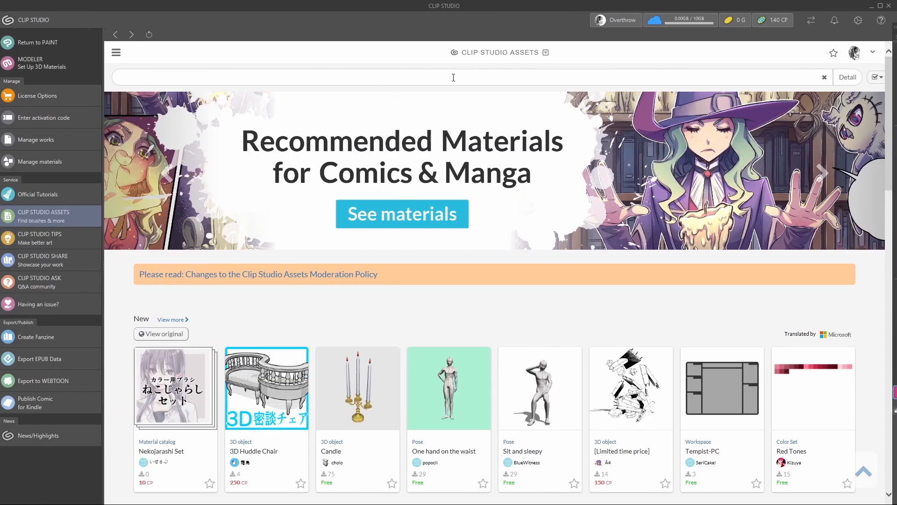
In Clip Studio Assets, search for the lazy all-in-one brush and open its material page
type("a")
key("Return")
left_click(228, 130)
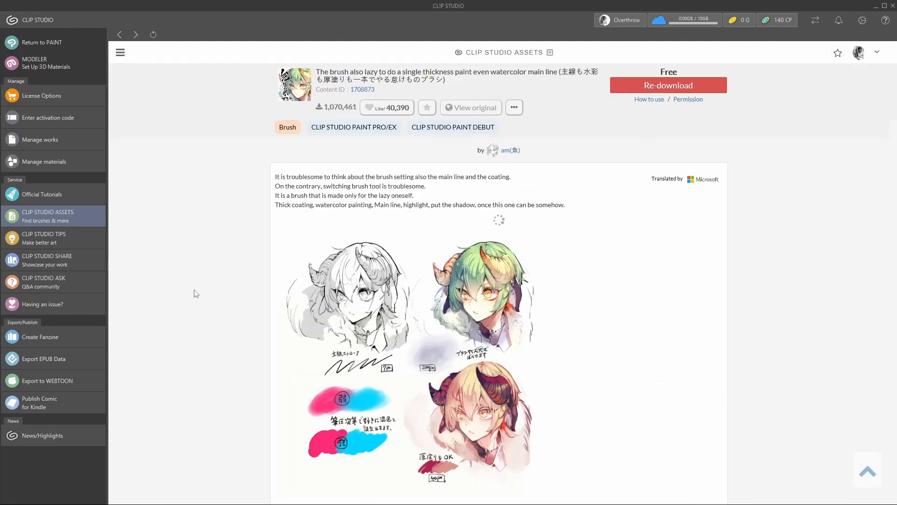
Back in Clip Studio Paint, paint adjacent pink and blue bands with the 14All group's Lazy Brush and open its detailed settings
left_click_drag(324, 186, 414, 197)
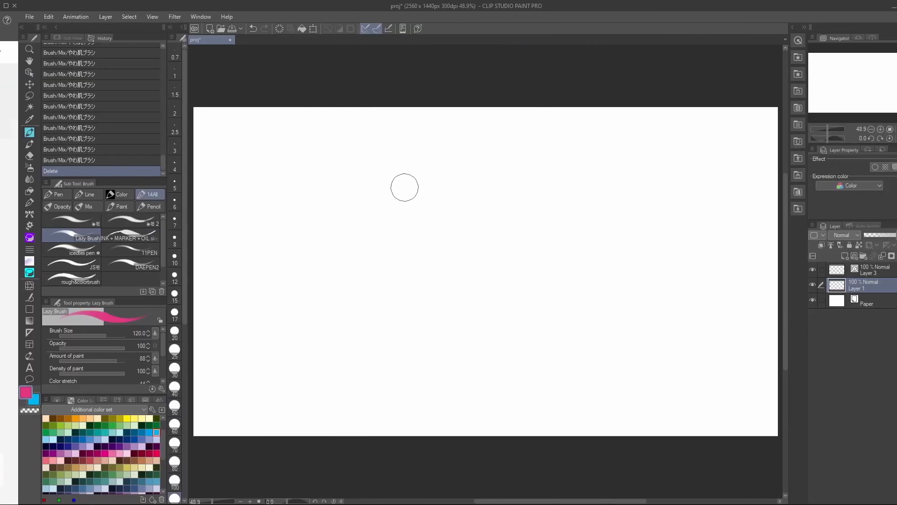
mouse_move(402, 186)
left_mouse_down()
mouse_move(291, 270)
mouse_move(418, 200)
mouse_move(317, 278)
mouse_move(340, 263)
mouse_move(343, 294)
mouse_move(457, 232)
left_mouse_up()
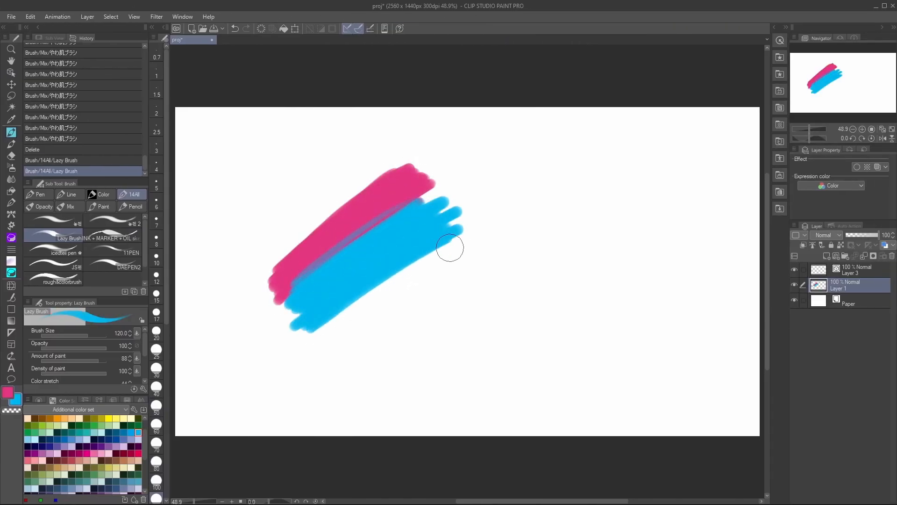
left_click(143, 388)
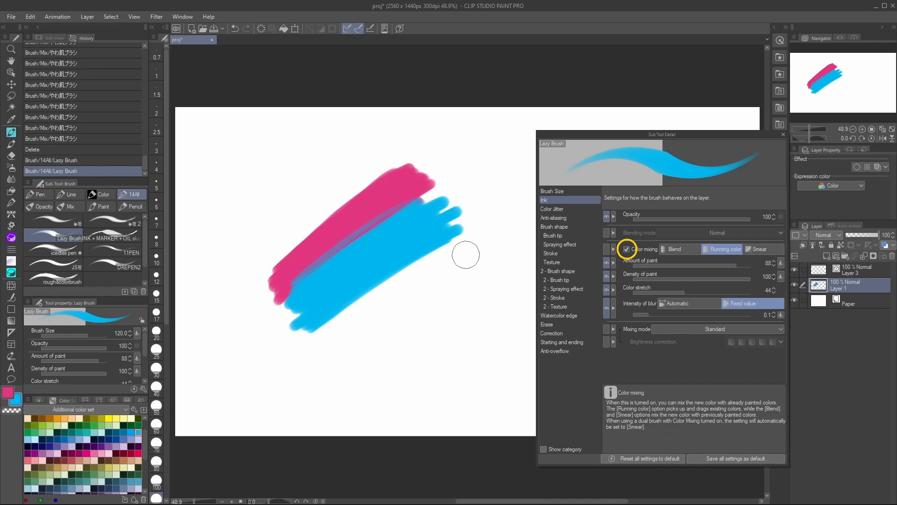
Blend the seam between the pink and blue bands by alternating the main and secondary colors in overlapping Lazy Brush strokes
left_click_drag(405, 198, 271, 304)
key("x")
mouse_move(345, 252)
left_mouse_down()
mouse_move(421, 191)
mouse_move(368, 227)
mouse_move(376, 235)
mouse_move(395, 215)
left_mouse_up()
left_click_drag(425, 212, 299, 302)
key("x")
mouse_move(371, 249)
left_mouse_down()
mouse_move(324, 271)
mouse_move(393, 220)
left_mouse_up()
left_click_drag(393, 219, 317, 283)
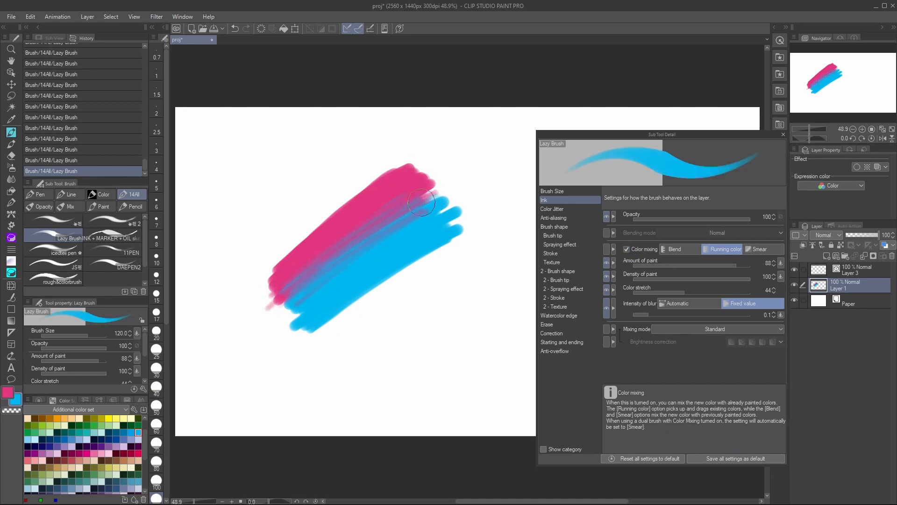
key("x")
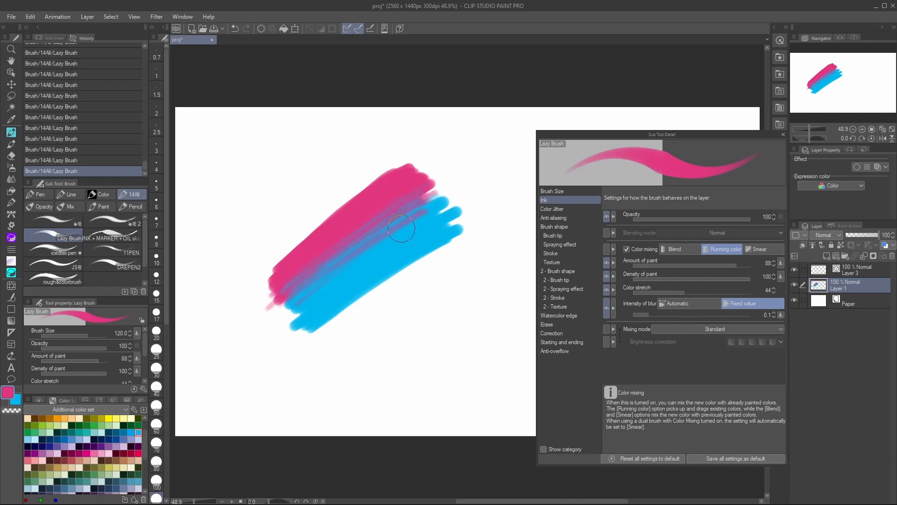
key("x")
key("x")
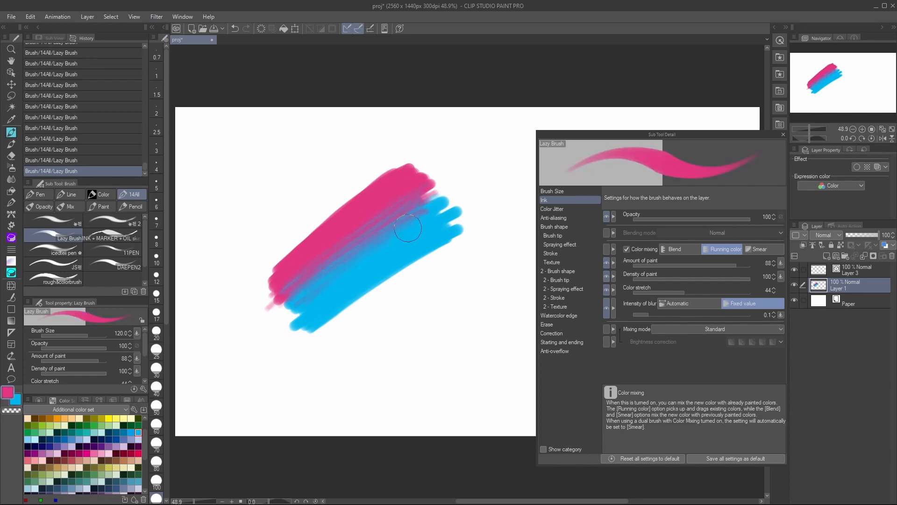
key("x")
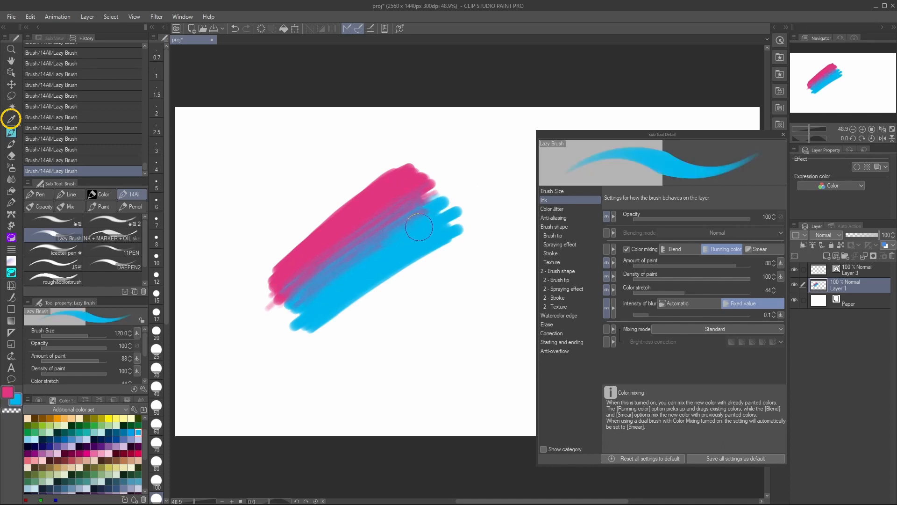
With the Perceptual mixing mode, smooth the pink-blue seam by repeatedly sampling purple, pink and blue and painting them over it
left_click(405, 206, "alt")
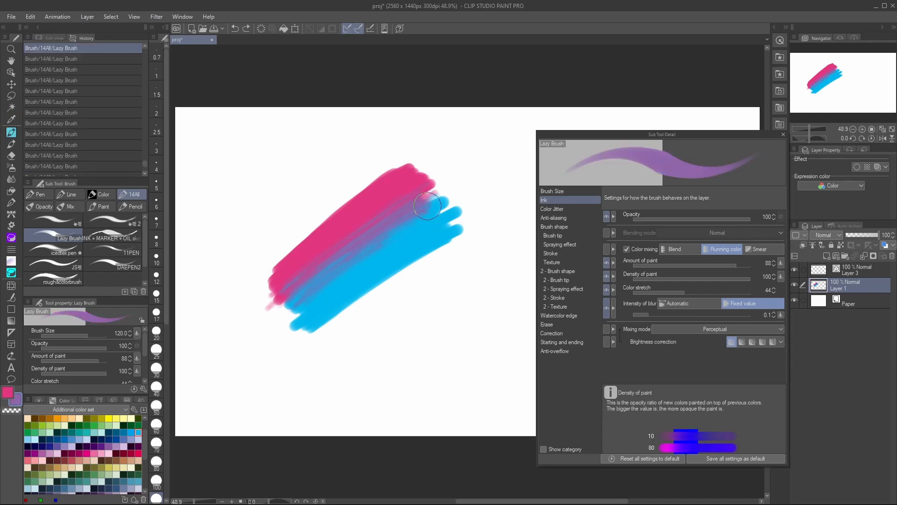
mouse_move(377, 243)
left_mouse_down()
mouse_move(424, 217)
mouse_move(408, 201)
left_mouse_up()
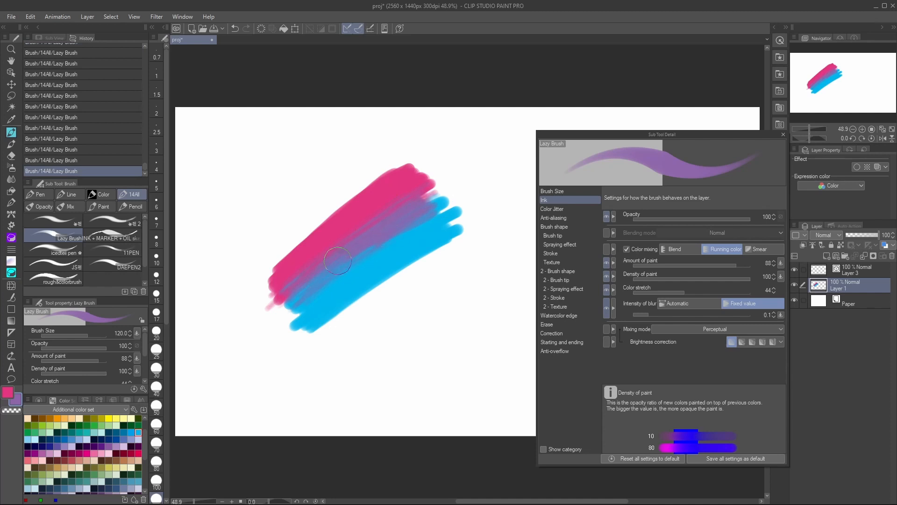
left_click(401, 191, "alt")
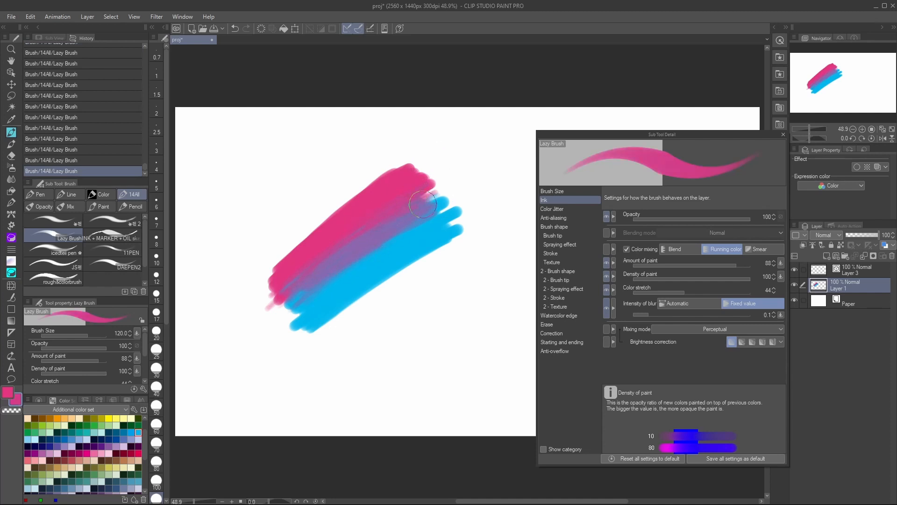
left_click(368, 235, "alt")
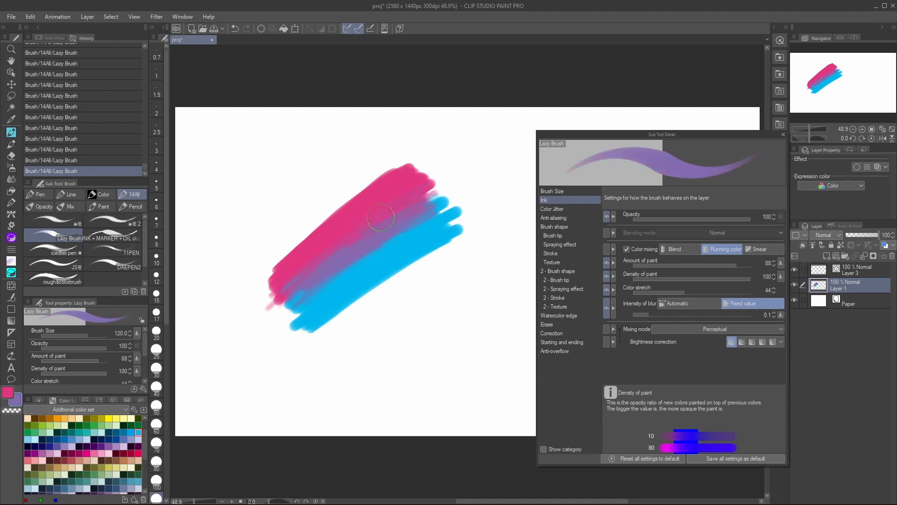
left_click(413, 191, "alt")
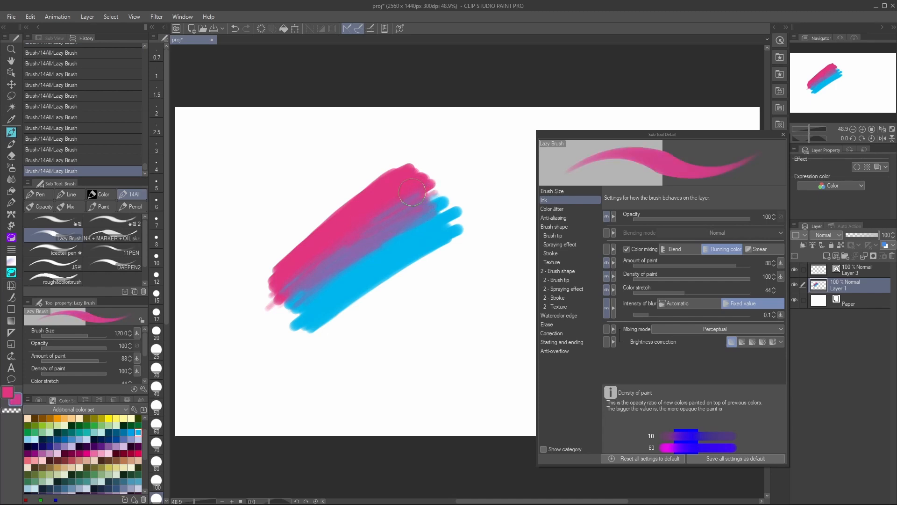
left_click(405, 233, "alt")
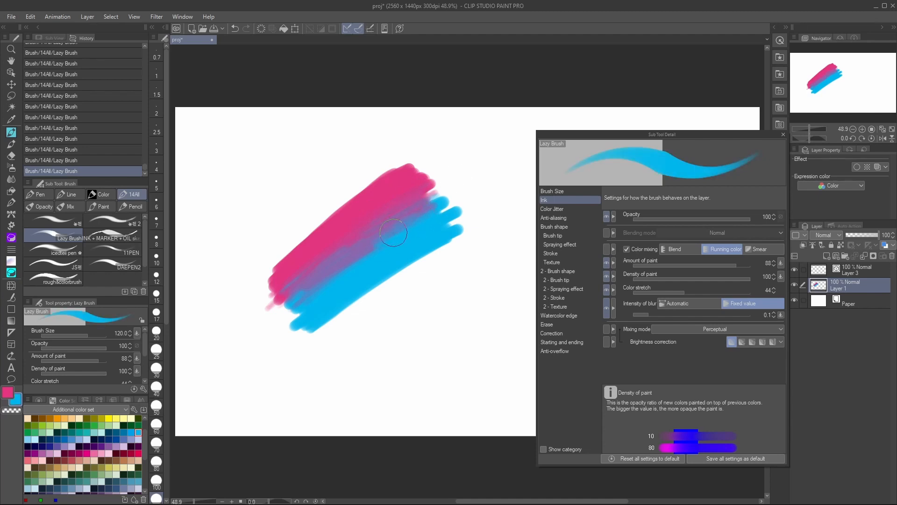
Sample intermediate purple tones from the blend and spread them through the pink and blue bands with the Lazy Brush
left_click(403, 228, "alt")
left_click(423, 193, "alt")
left_click(419, 205, "alt")
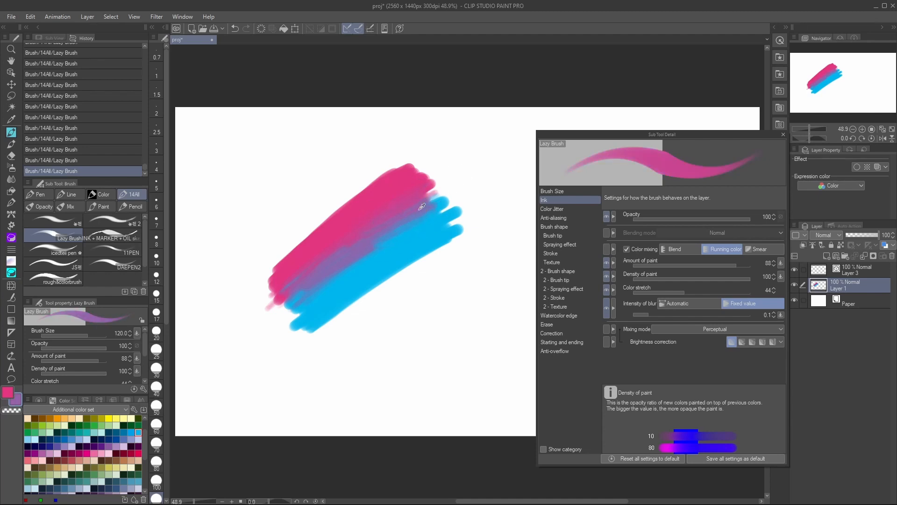
left_click(402, 236, "alt")
left_click(414, 217, "alt")
left_click(408, 193, "alt")
left_click(409, 206, "alt")
mouse_move(406, 204)
left_mouse_down()
mouse_move(357, 243)
mouse_move(351, 205)
left_mouse_up()
left_click(390, 260, "alt")
left_click_drag(391, 256, 322, 295)
left_click(374, 234, "alt")
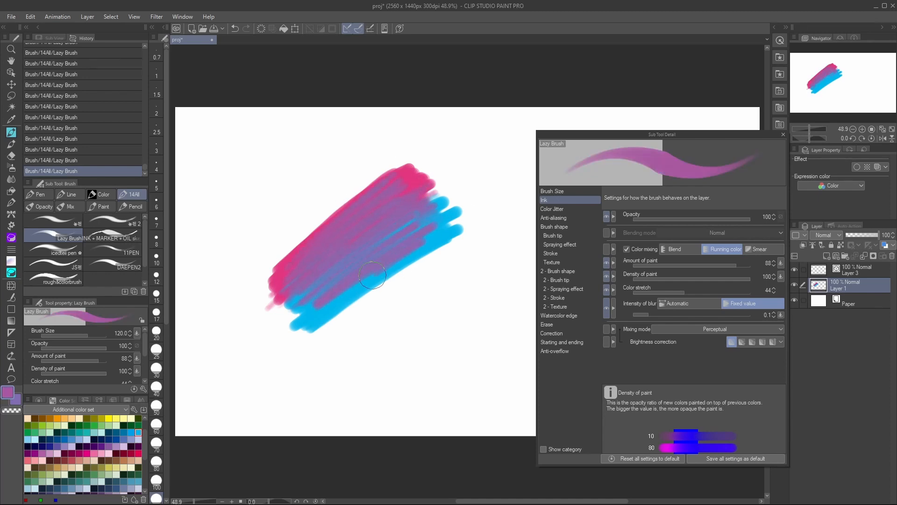
left_click(411, 243, "alt")
left_click_drag(421, 236, 345, 300)
Smooth the pink-to-blue transition with the Mix group's YYbrush at size 80, using pink and blue strokes
left_click(71, 207)
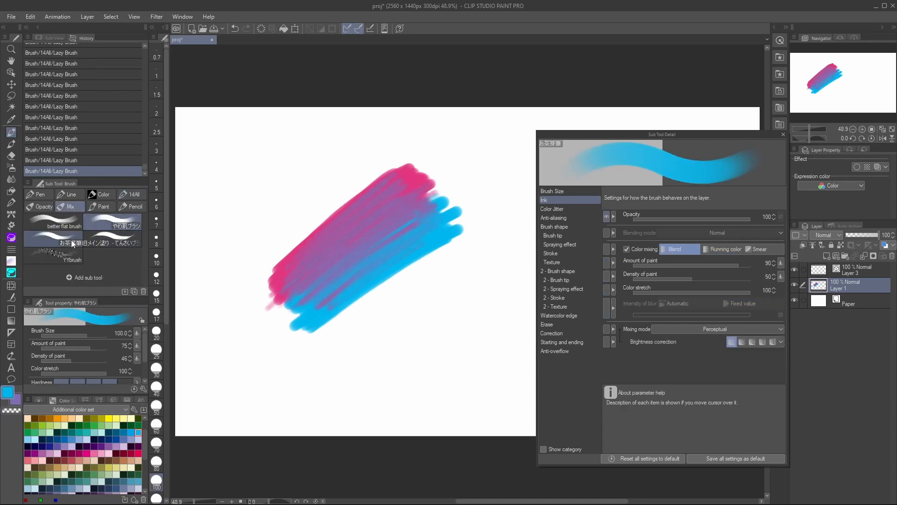
left_click(53, 255)
key("bracketright")
key("bracketright")
key("bracketright")
left_click_drag(355, 272, 436, 236)
left_click(412, 180, "alt")
mouse_move(401, 175)
left_mouse_down()
mouse_move(307, 251)
mouse_move(377, 200)
left_mouse_up()
mouse_move(440, 235)
left_mouse_down()
mouse_move(385, 249)
mouse_move(306, 300)
left_mouse_up()
mouse_move(397, 181)
left_mouse_down()
mouse_move(279, 277)
mouse_move(430, 194)
left_mouse_up()
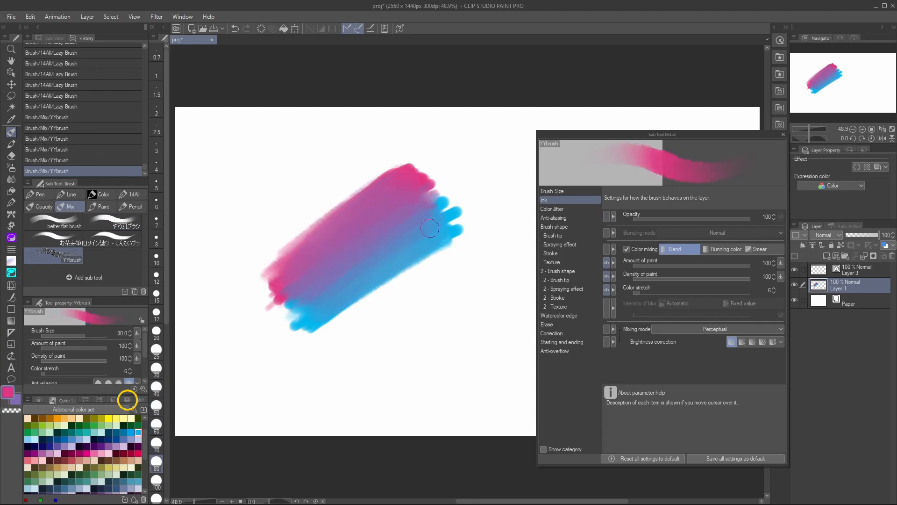
Pick recent blue and pink tones from the color history and repaint both bands with the YYbrush
left_click(127, 402)
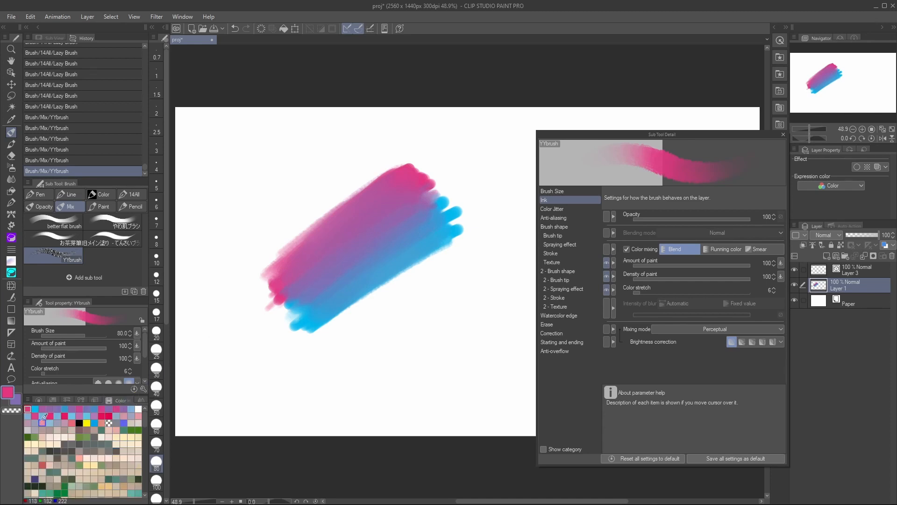
left_click(36, 409)
key("x")
key("x")
left_click_drag(437, 236, 306, 317)
key("x")
mouse_move(413, 185)
left_mouse_down()
mouse_move(276, 276)
mouse_move(415, 177)
left_mouse_up()
key("x")
left_click(66, 417)
left_click_drag(296, 277, 432, 194)
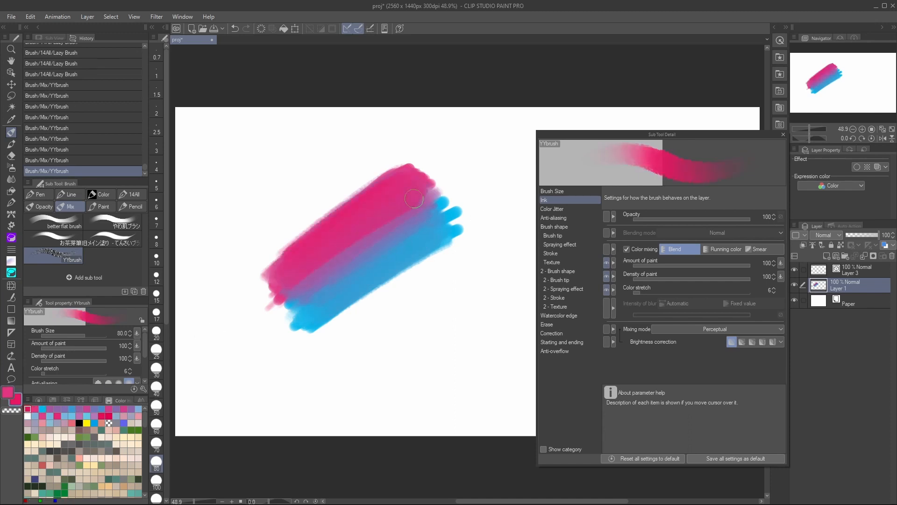
left_click_drag(298, 296, 426, 203)
left_click_drag(281, 258, 407, 197)
Soften the seam and the blue band's lower edge using the Blend 2 tool, enlarging it to size 120
key("j")
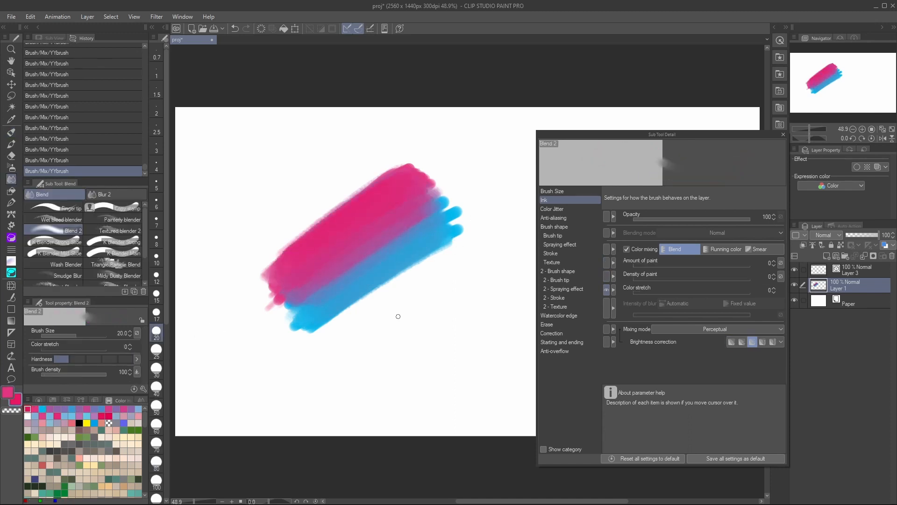
key("bracketright")
key("bracketright")
key("bracketright")
key("bracketright")
key("bracketright")
key("bracketright")
key("bracketright")
mouse_move(398, 271)
left_mouse_down()
mouse_move(417, 258)
mouse_move(319, 327)
left_mouse_up()
mouse_move(426, 230)
left_mouse_down()
mouse_move(340, 262)
mouse_move(396, 252)
mouse_move(327, 285)
left_mouse_up()
key("bracketright")
key("bracketright")
mouse_move(332, 281)
left_mouse_down()
mouse_move(436, 234)
mouse_move(365, 209)
left_mouse_up()
left_click_drag(390, 261, 382, 274)
mouse_move(332, 312)
left_mouse_down()
mouse_move(330, 326)
mouse_move(461, 234)
left_mouse_up()
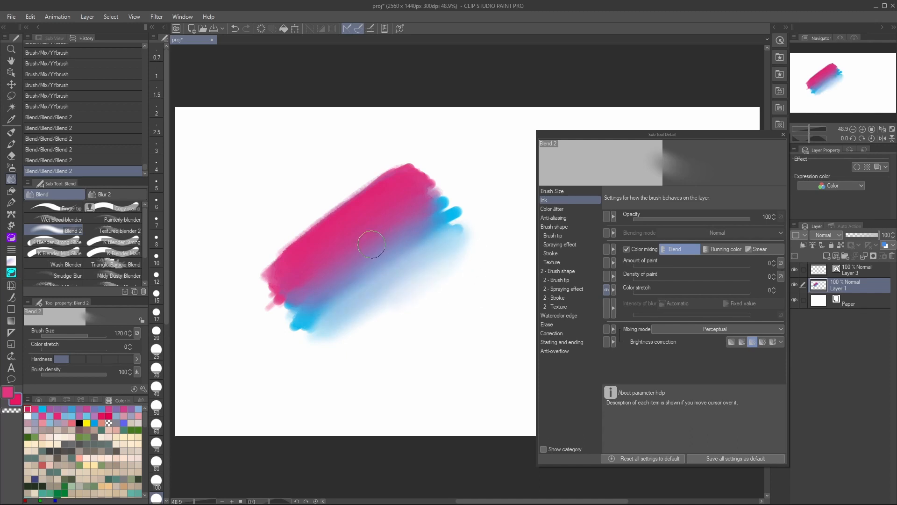
With the YYbrush set to transparent color, trim the swatch's upper, right and lower edges into straight sides
key("b")
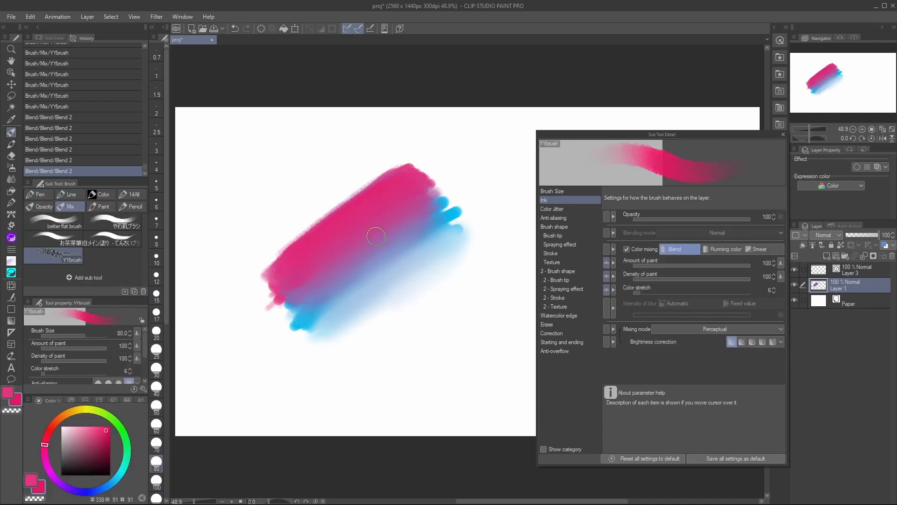
key("c")
left_click_drag(403, 157, 288, 243)
left_click_drag(321, 210, 270, 266)
mouse_move(406, 153)
left_mouse_down()
mouse_move(302, 220)
mouse_move(391, 147)
mouse_move(472, 237)
left_mouse_up()
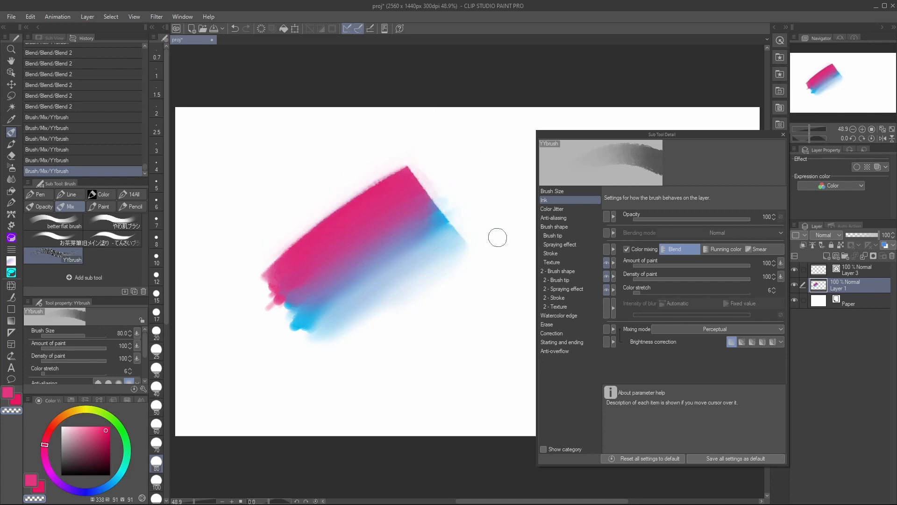
mouse_move(367, 340)
left_mouse_down()
mouse_move(400, 304)
mouse_move(343, 357)
left_mouse_up()
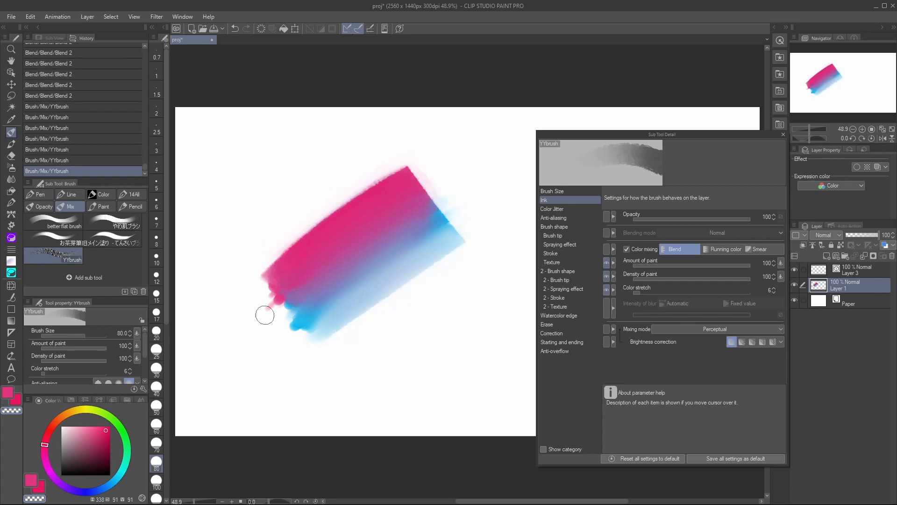
Erase the swatch's ragged lower-left end with the transparent YYbrush and soften the outline all around
mouse_move(266, 313)
left_mouse_down()
mouse_move(272, 288)
mouse_move(320, 332)
left_mouse_up()
left_click_drag(275, 265, 326, 331)
left_click_drag(298, 294, 318, 308)
mouse_move(272, 262)
left_mouse_down()
mouse_move(402, 171)
mouse_move(439, 219)
left_mouse_up()
mouse_move(415, 172)
left_mouse_down()
mouse_move(398, 281)
mouse_move(362, 311)
left_mouse_up()
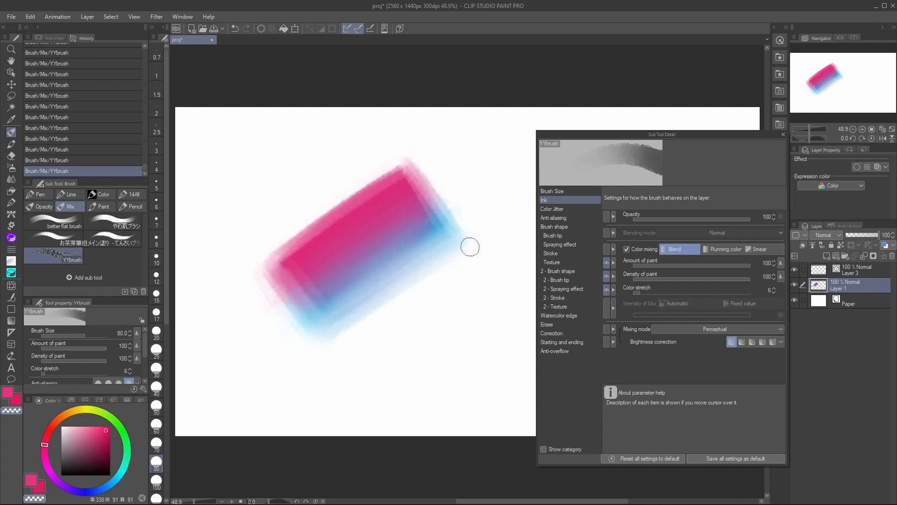
left_click_drag(281, 262, 402, 186)
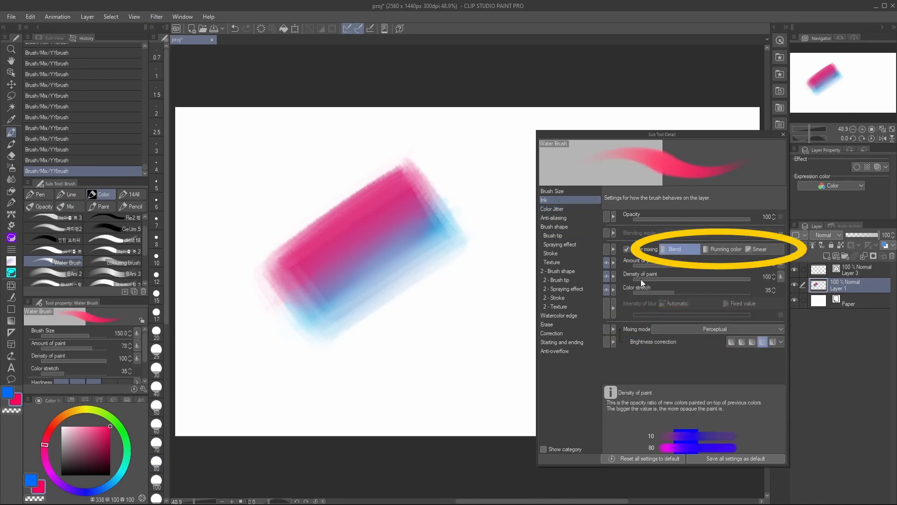
Set the Water Brush's mixing mode to Standard and paint a blended yellow-over-blue swatch on the cleared layer
left_click(720, 330)
left_click(719, 346)
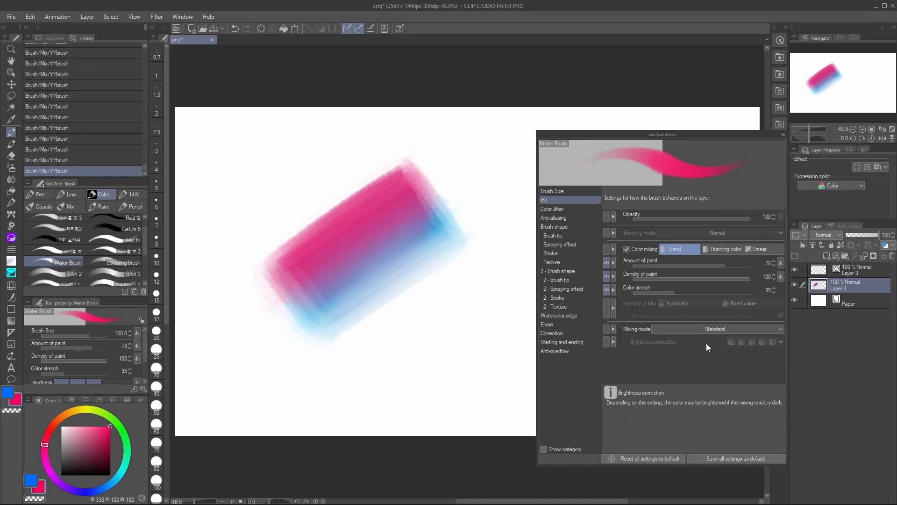
left_click(260, 28)
left_click(84, 410)
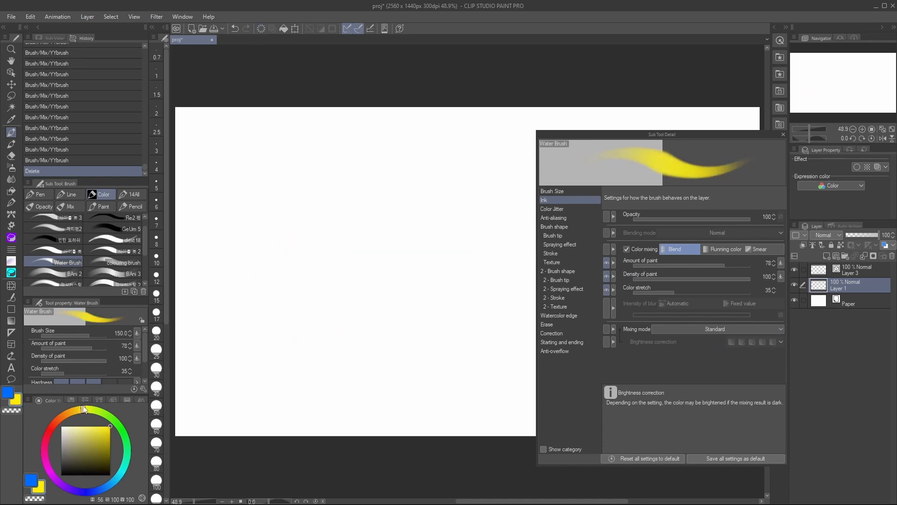
mouse_move(322, 152)
left_mouse_down()
mouse_move(251, 213)
mouse_move(336, 176)
mouse_move(350, 179)
mouse_move(281, 238)
mouse_move(360, 217)
mouse_move(281, 276)
mouse_move(287, 219)
mouse_move(275, 210)
mouse_move(296, 219)
mouse_move(323, 199)
mouse_move(355, 215)
left_mouse_up()
key("x")
Switch the Water Brush's mixing mode to Perceptual and paint a second yellow-over-blue swatch below the first
left_click(740, 329)
left_click(741, 338)
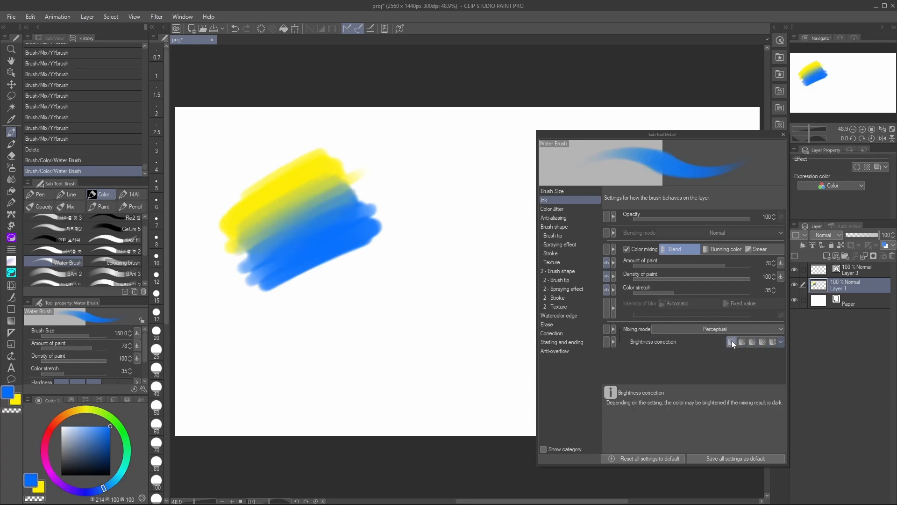
mouse_move(413, 281)
left_mouse_down()
mouse_move(333, 326)
mouse_move(395, 308)
mouse_move(349, 348)
mouse_move(351, 360)
mouse_move(365, 297)
mouse_move(349, 295)
mouse_move(400, 267)
mouse_move(367, 280)
mouse_move(415, 295)
mouse_move(389, 274)
mouse_move(350, 300)
mouse_move(337, 342)
mouse_move(450, 319)
mouse_move(439, 352)
mouse_move(394, 275)
mouse_move(324, 303)
mouse_move(340, 315)
mouse_move(420, 321)
mouse_move(325, 329)
mouse_move(367, 317)
mouse_move(416, 356)
left_mouse_up()
key("x")
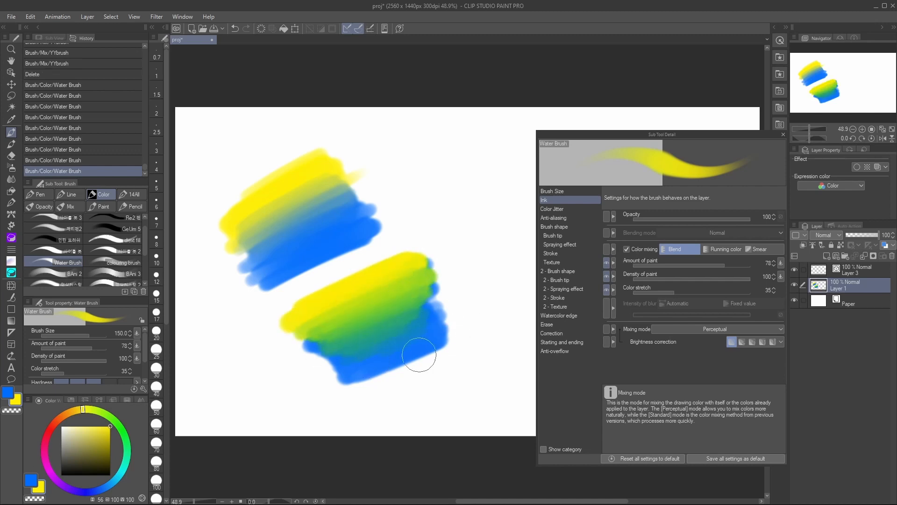
Make the Water Brush's mixing mode available in its tool properties and close the detailed settings
left_click(608, 329)
left_click(783, 134)
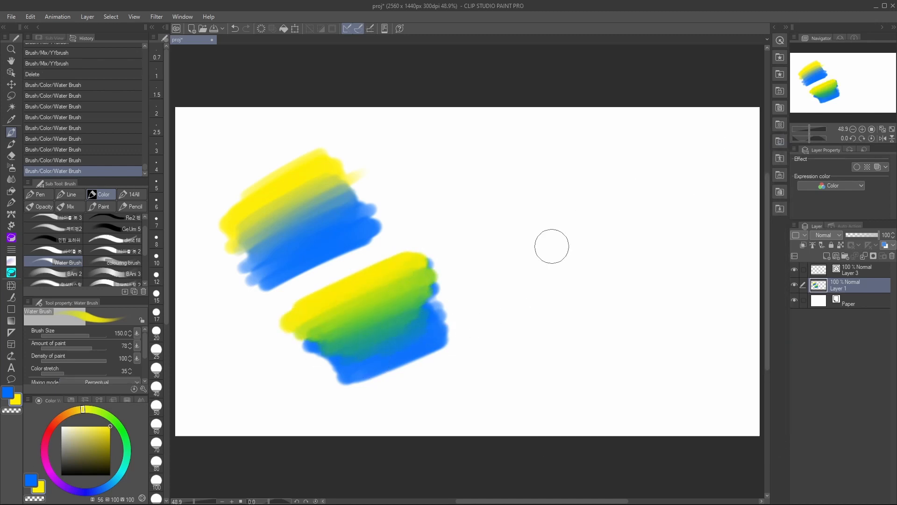
With Perceptual mixing, paint a blended pink-over-blue swatch in the canvas's upper right area
left_click_drag(52, 427, 46, 448)
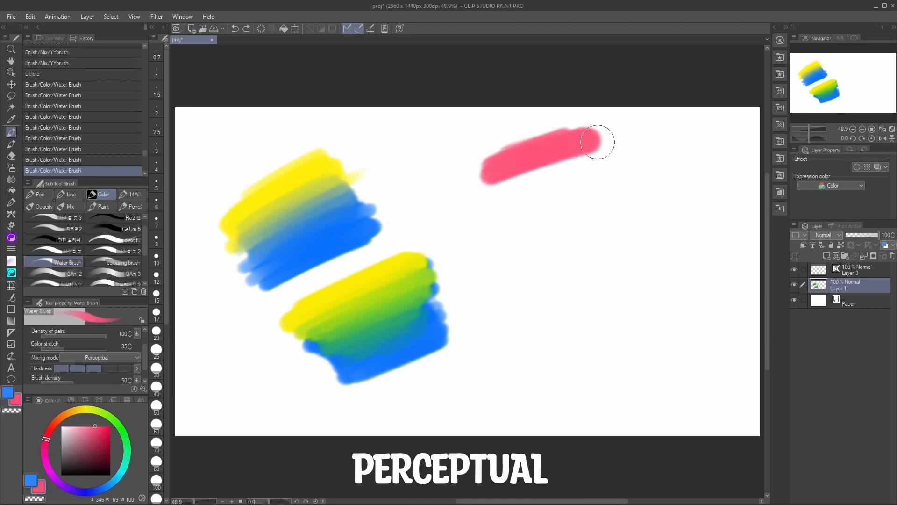
mouse_move(594, 141)
left_mouse_down()
mouse_move(554, 137)
mouse_move(543, 175)
mouse_move(582, 212)
mouse_move(512, 236)
mouse_move(617, 159)
mouse_move(493, 204)
left_mouse_up()
key("x")
key("x")
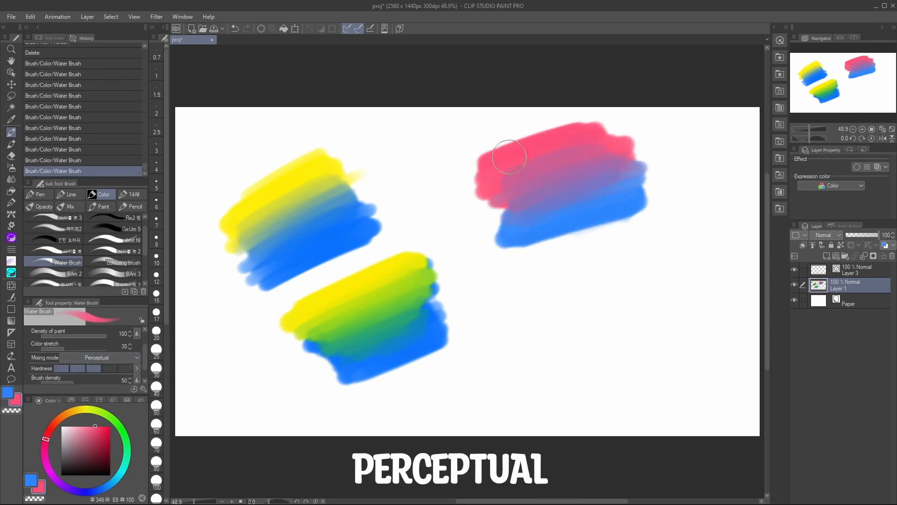
left_click_drag(508, 152, 596, 127)
key("x")
mouse_move(523, 225)
left_mouse_down()
mouse_move(624, 195)
mouse_move(533, 175)
left_mouse_up()
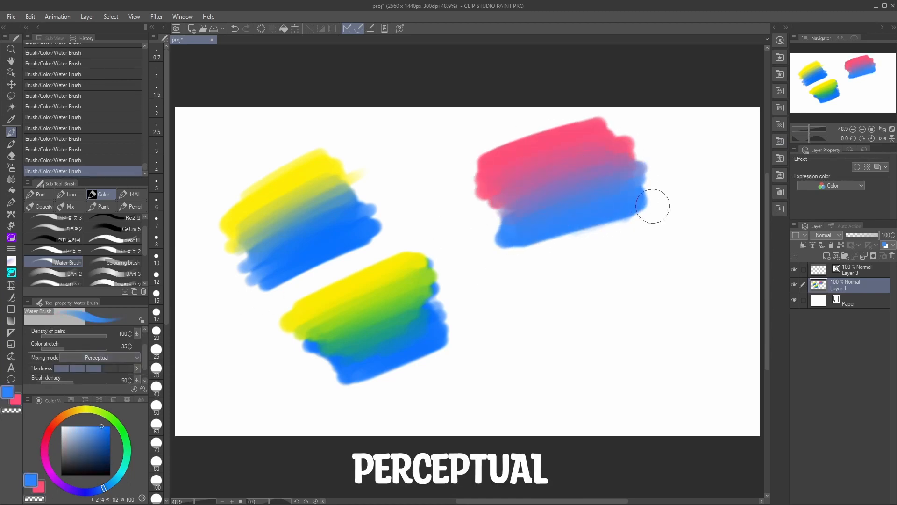
Set the mixing mode to Standard and paint a matching pink-over-blue swatch beneath the Perceptual one
left_click(122, 358)
left_click(101, 376)
key("x")
mouse_move(633, 274)
left_mouse_down()
mouse_move(545, 328)
mouse_move(639, 301)
left_mouse_up()
key("x")
mouse_move(551, 375)
left_mouse_down()
mouse_move(615, 353)
mouse_move(563, 322)
left_mouse_up()
key("x")
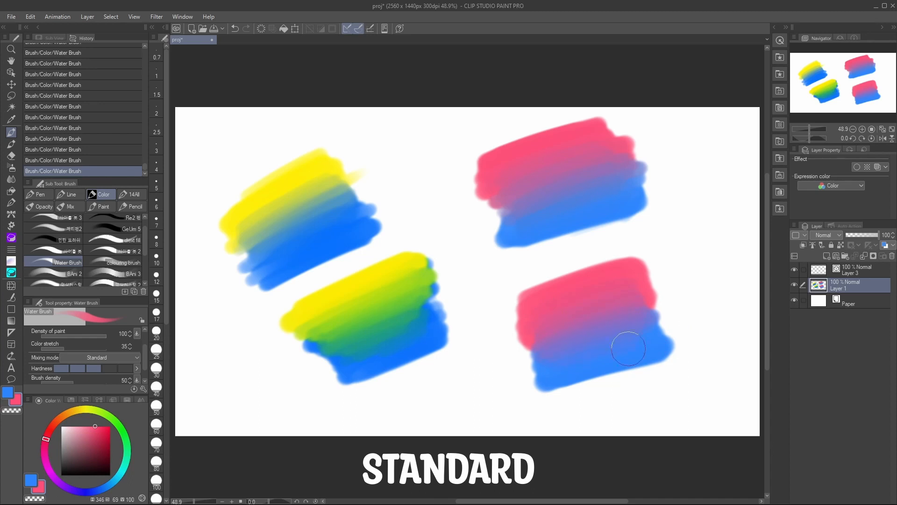
Reduce the brush size to 50 and draw a blue and a pink stroke crossing between the swatches
key("x")
key("bracketleft")
key("bracketleft")
key("bracketleft")
key("bracketleft")
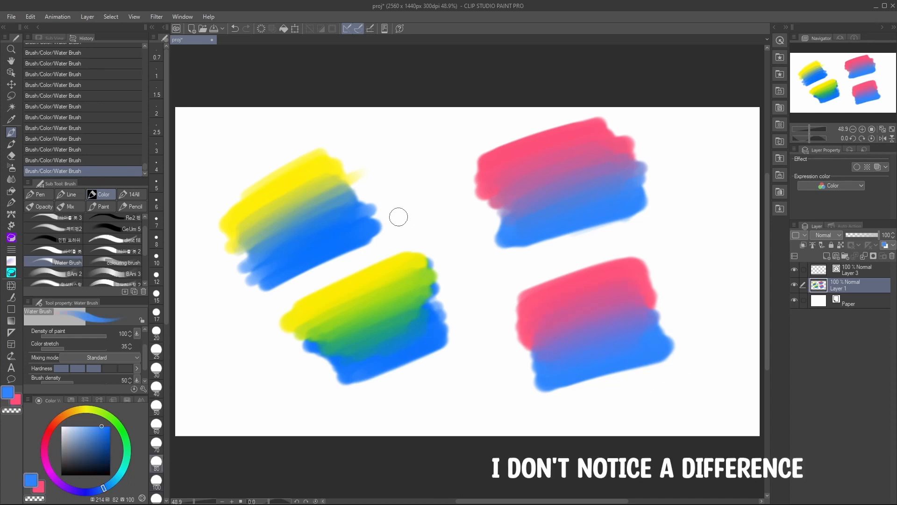
left_click_drag(481, 215, 440, 279)
key("x")
mouse_move(388, 198)
left_mouse_down()
mouse_move(414, 204)
mouse_move(499, 288)
left_mouse_up()
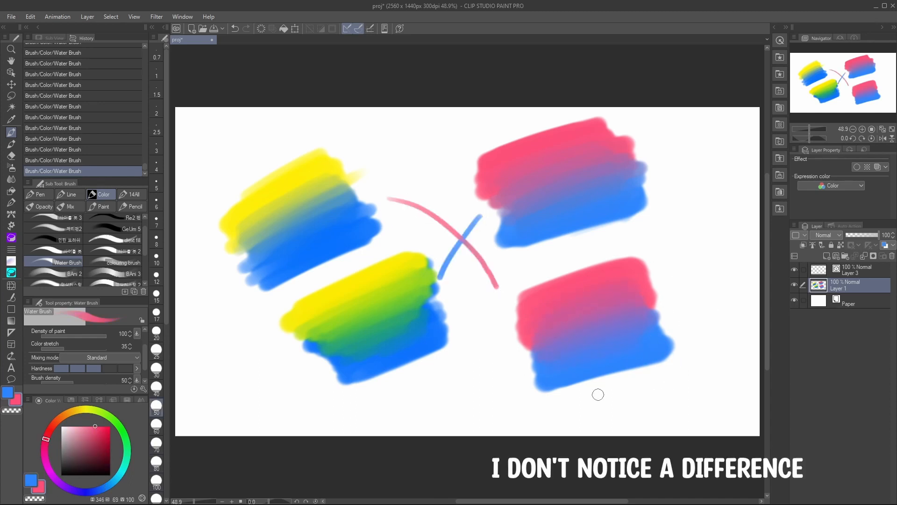
Clear the layer and import the sheep image from the csp tutorial 2023 folder into the Sub View as reference
left_click(260, 29)
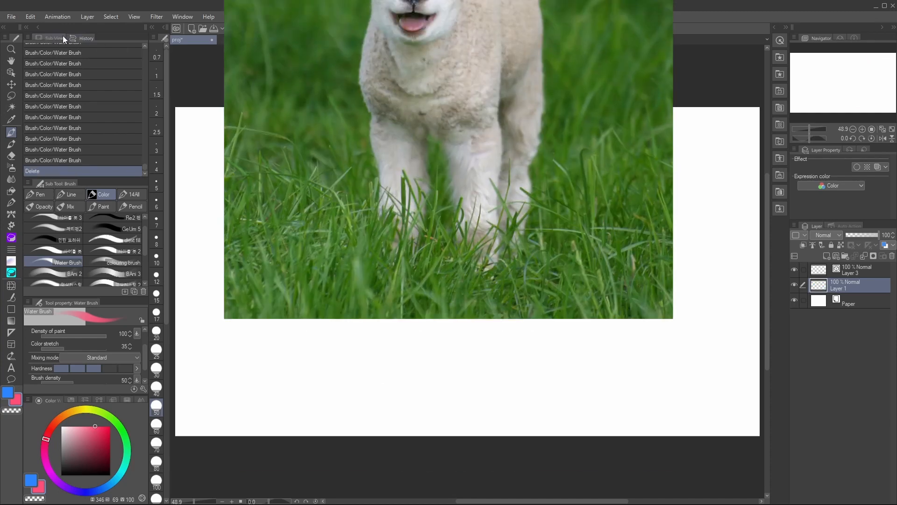
left_click(55, 38)
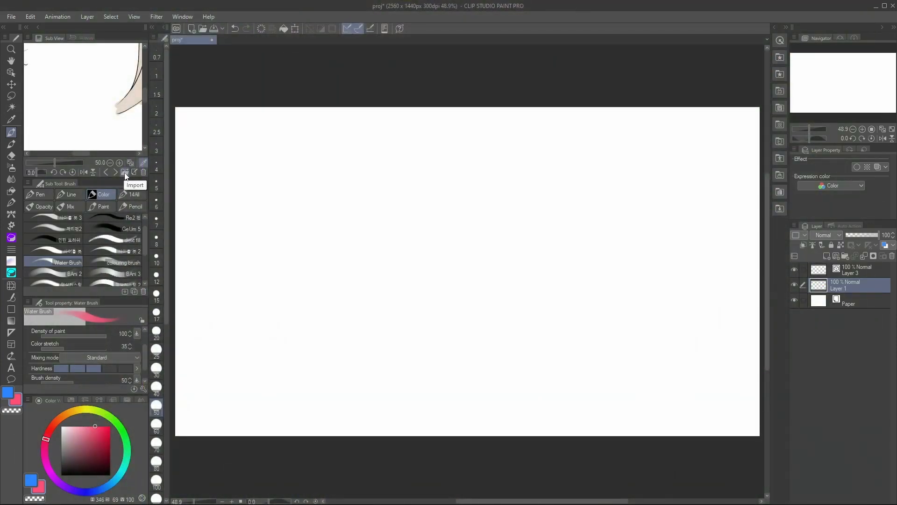
mouse_move(54, 38)
left_mouse_down()
mouse_move(125, 71)
mouse_move(862, 42)
mouse_move(52, 38)
left_mouse_up()
left_click(124, 172)
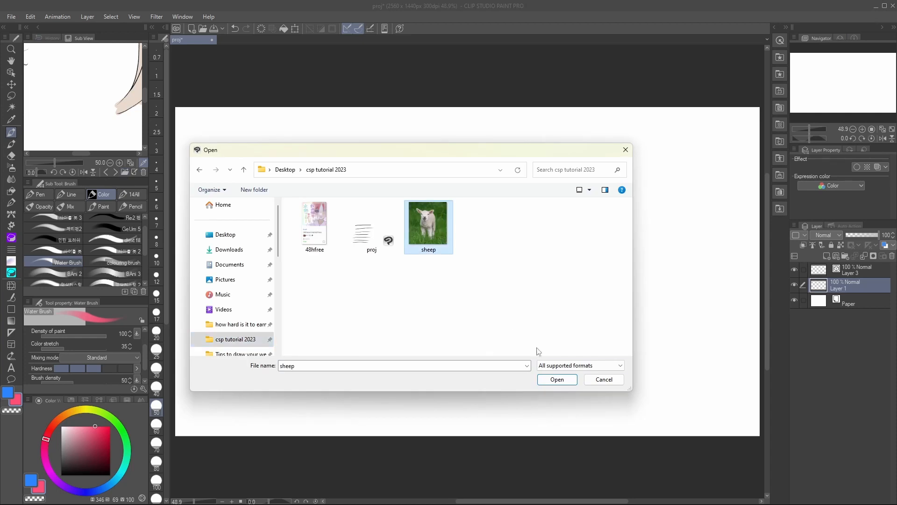
left_click(558, 377)
scroll(75, 70, "up", 2)
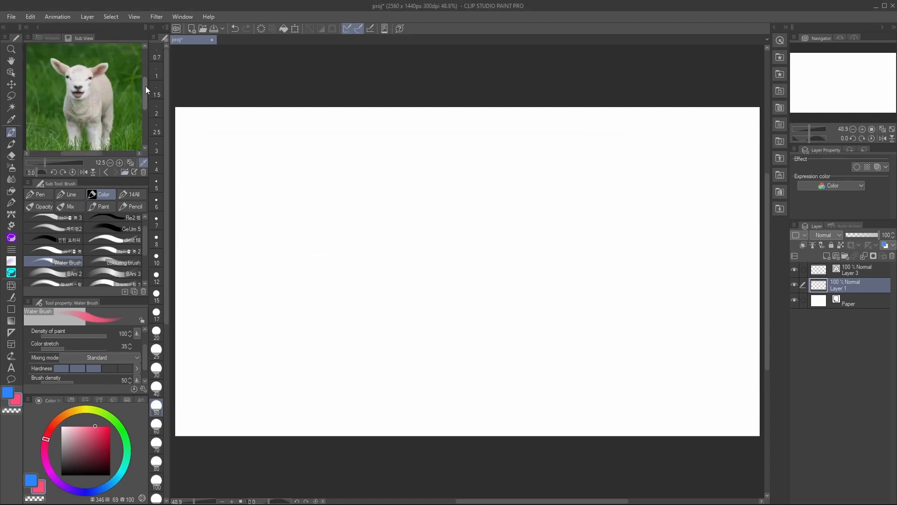
left_click_drag(146, 89, 144, 98)
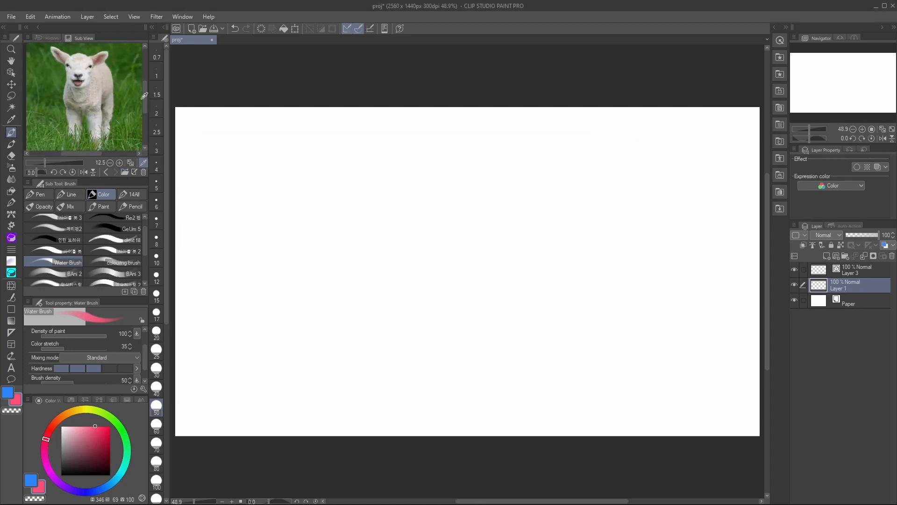
left_click_drag(45, 162, 46, 162)
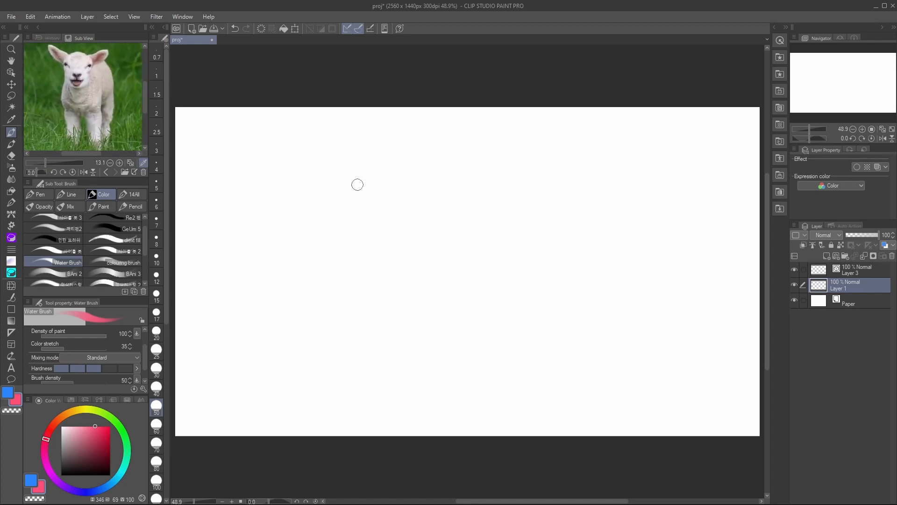
Explore zooming and panning the canvas, including with the Navigator, and fit the whole canvas to the screen
scroll(545, 185, "down", 3)
scroll(280, 205, "up", 2)
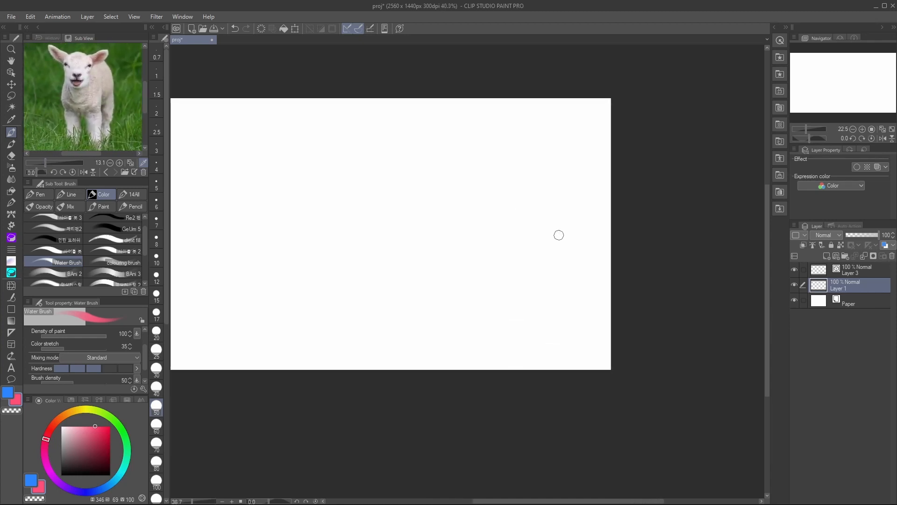
scroll(559, 235, "down", 2)
scroll(250, 171, "up", 2)
scroll(449, 190, "down", 2)
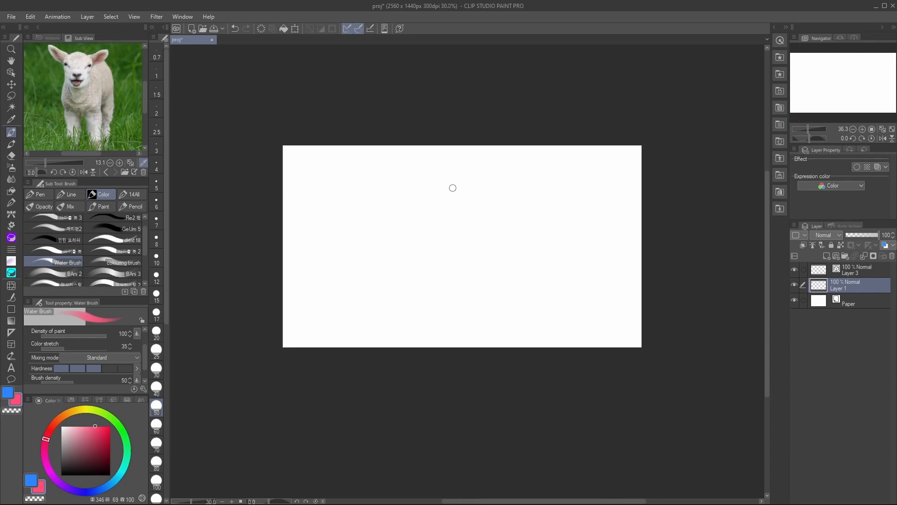
scroll(446, 199, "down", 1)
mouse_move(444, 203)
left_mouse_down()
mouse_move(529, 243)
mouse_move(456, 208)
left_mouse_up()
left_click_drag(805, 91, 844, 85)
scroll(541, 262, "up", 6)
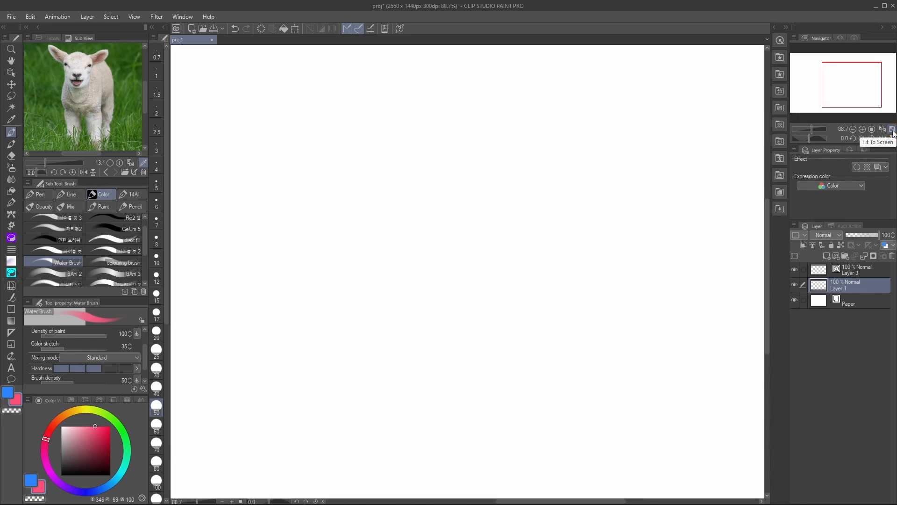
left_click(891, 130)
Browse the brush groups and select the INK + MARKER + OIL sketch brush from the 14All group
left_click(133, 194)
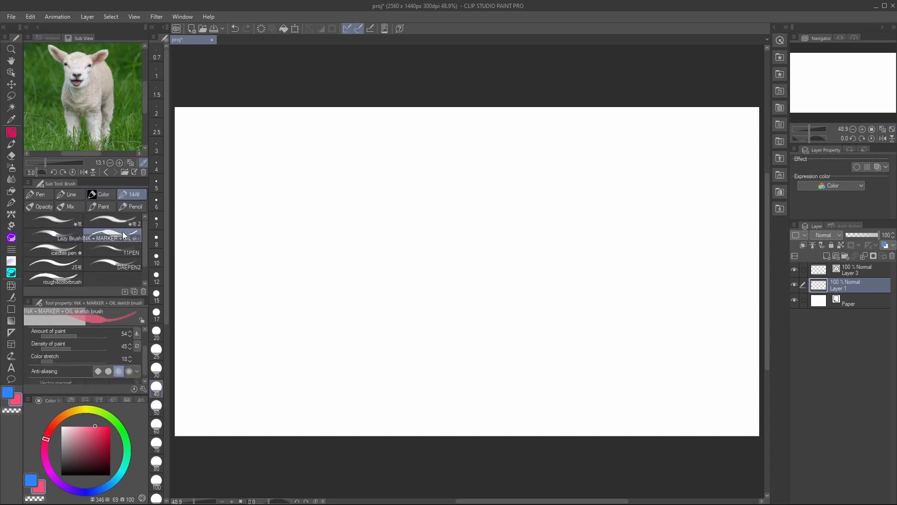
left_click(124, 265)
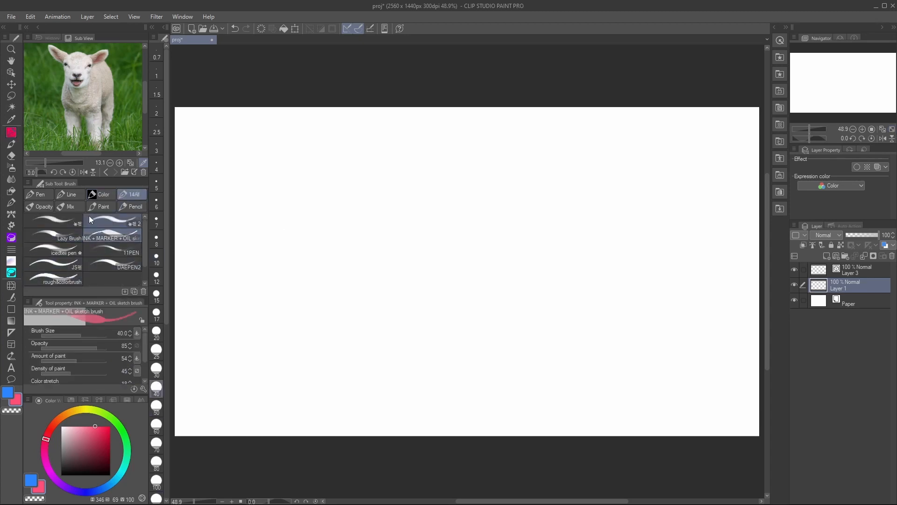
left_click(52, 206)
left_click(125, 195)
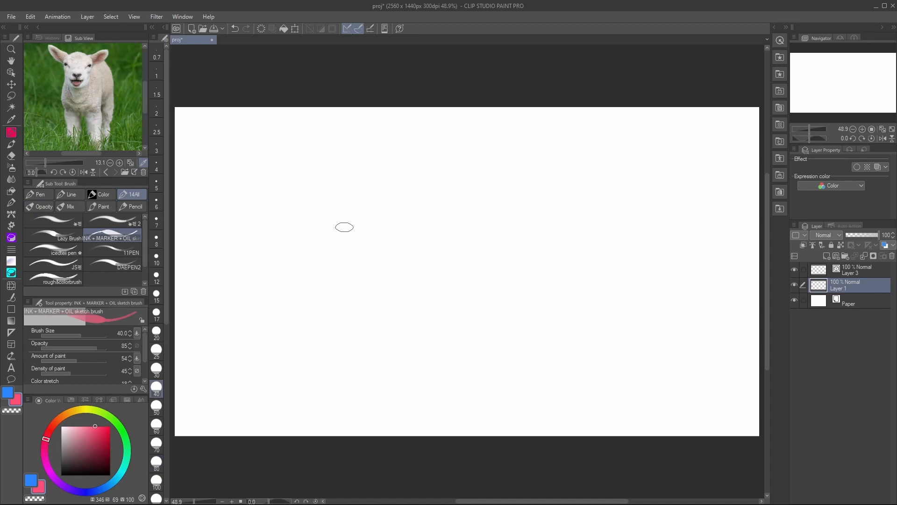
Draw a vertical two-line symmetrical ruler on Layer 1 near the middle of the canvas
key("u")
key("u")
key("u")
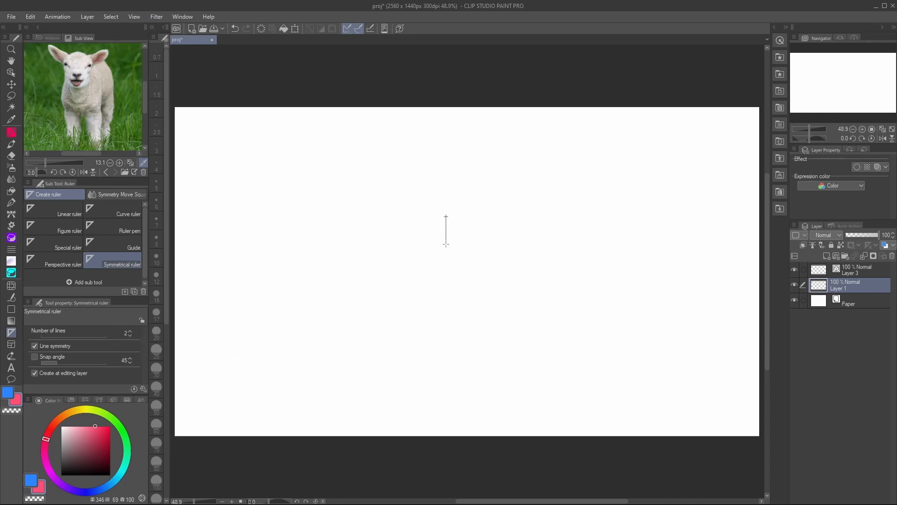
left_click_drag(453, 310, 453, 311)
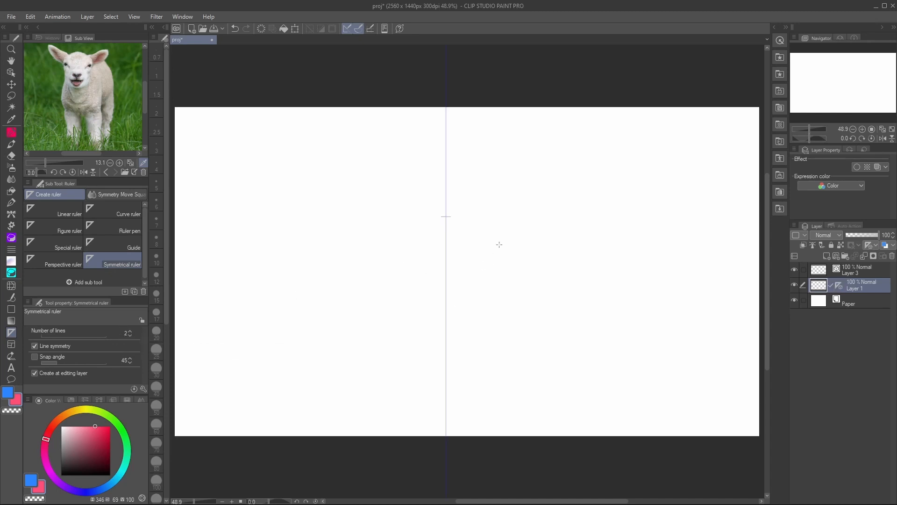
Create a Quick Access set named tutorial and add the Symmetrical ruler and INK + MARKER + OIL sketch brush to it
left_click(780, 40)
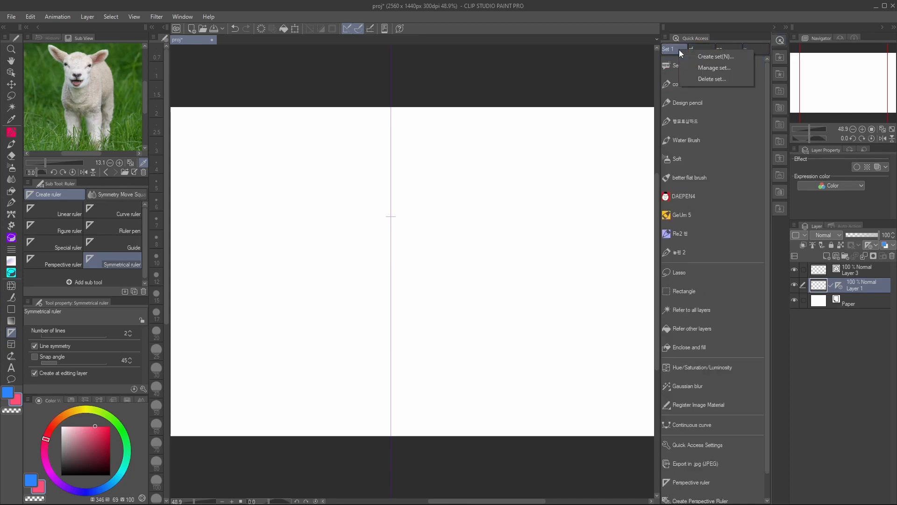
double_click(700, 55)
key("Return")
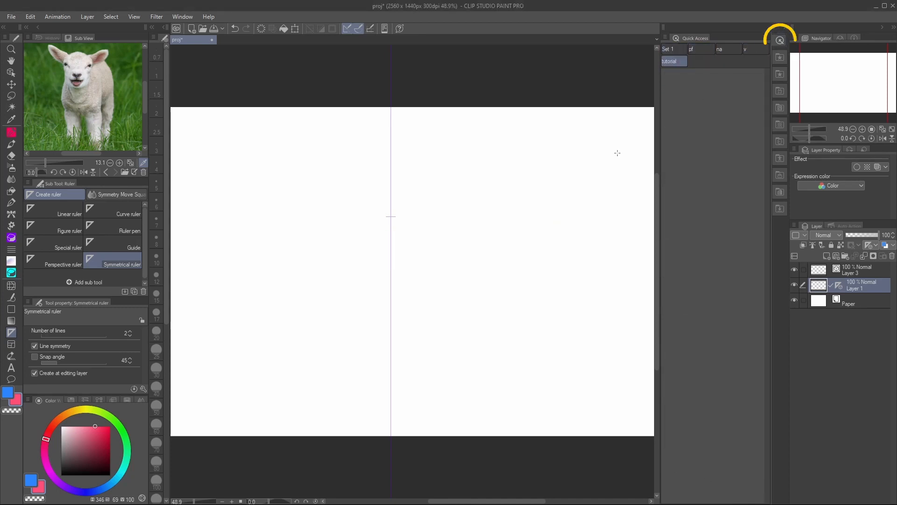
mouse_move(109, 262)
left_mouse_down()
mouse_move(638, 156)
mouse_move(723, 102)
left_mouse_up()
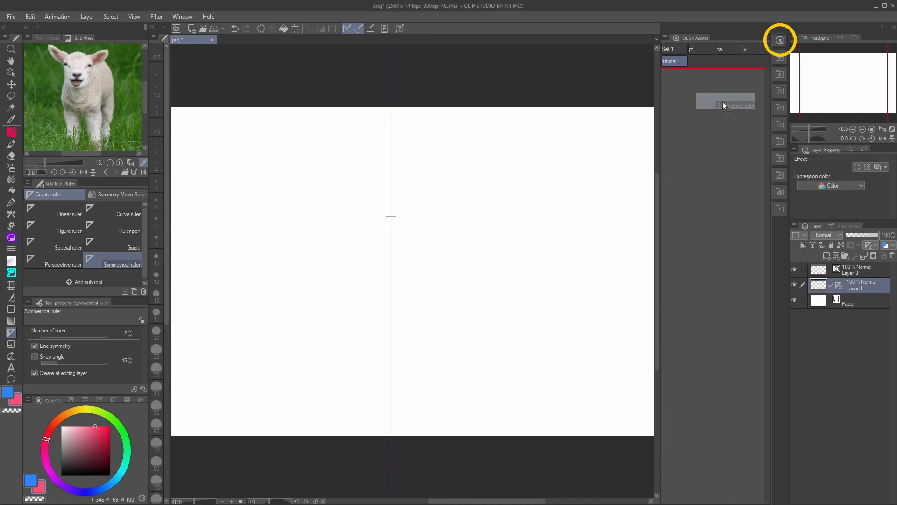
mouse_move(129, 236)
left_mouse_down()
mouse_move(602, 134)
mouse_move(722, 94)
left_mouse_up()
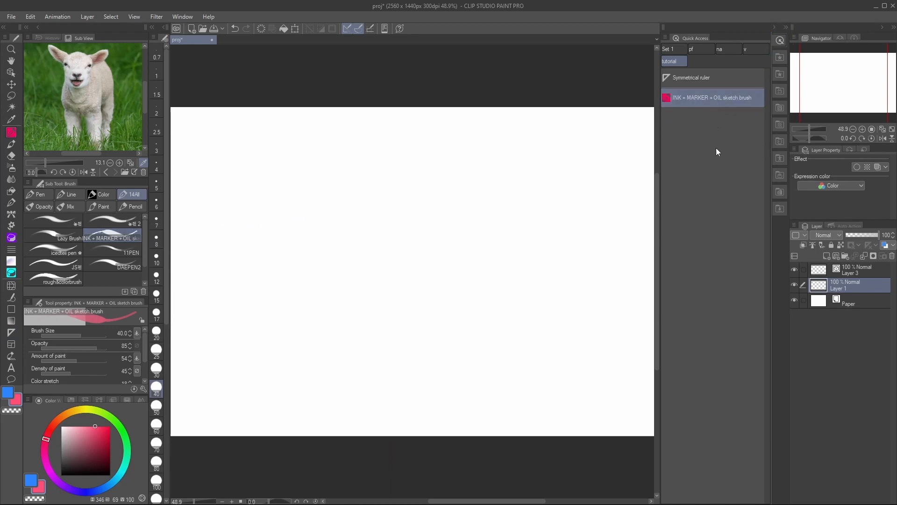
Place a vertical symmetrical ruler at the middle of the canvas on Layer 1, using the tool from the Quick Access set
left_click(893, 129)
left_click(723, 80)
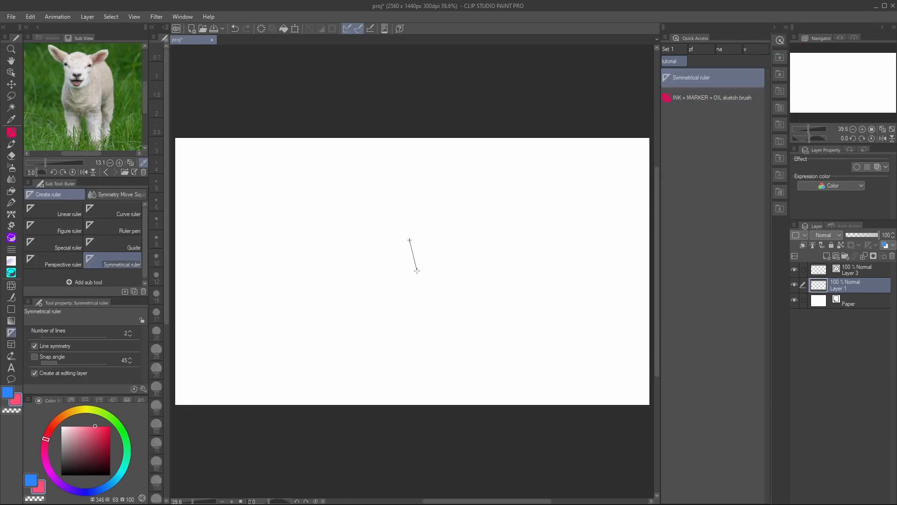
left_click_drag(417, 270, 410, 271)
scroll(406, 234, "up", 2)
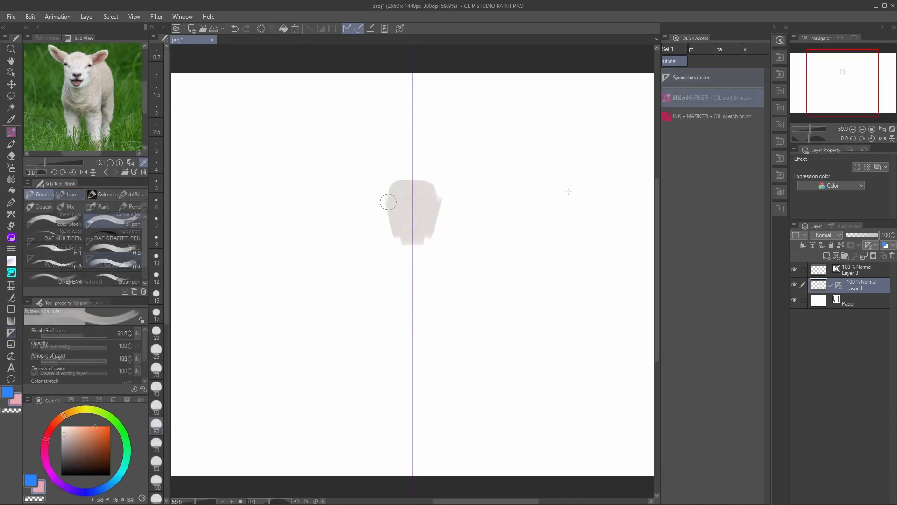
Block in the symmetrical face, wavy hair and body with the oil pen at size 60, using colors picked from the lamb reference
mouse_move(387, 200)
left_mouse_down()
mouse_move(375, 204)
mouse_move(406, 157)
mouse_move(385, 208)
mouse_move(406, 277)
left_mouse_up()
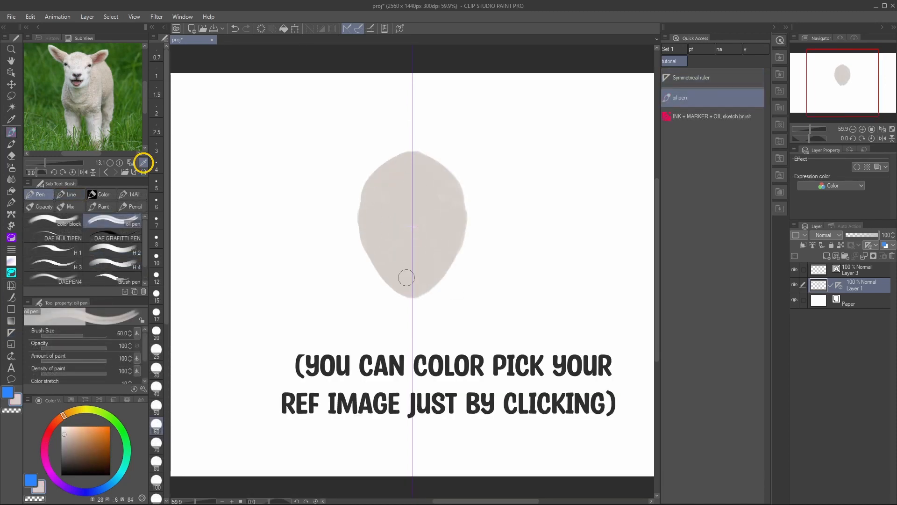
left_click(88, 59)
left_click(88, 58)
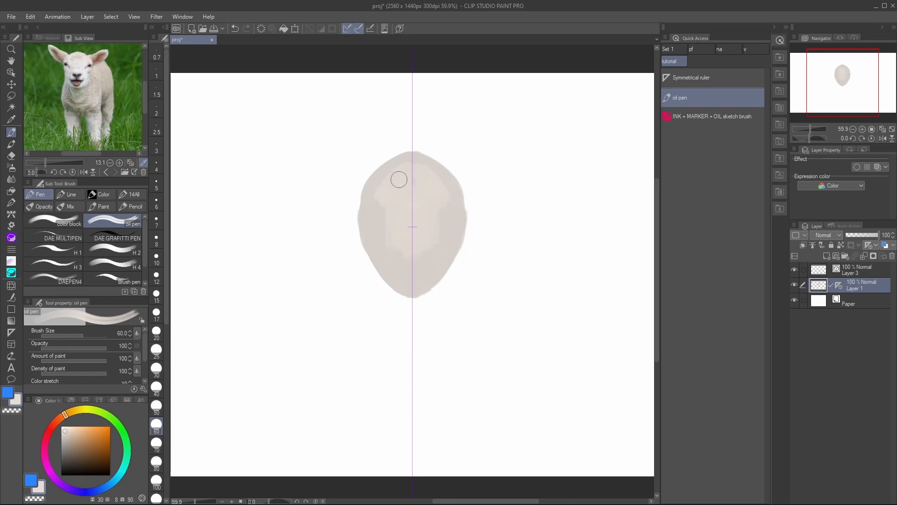
left_click_drag(398, 180, 369, 203)
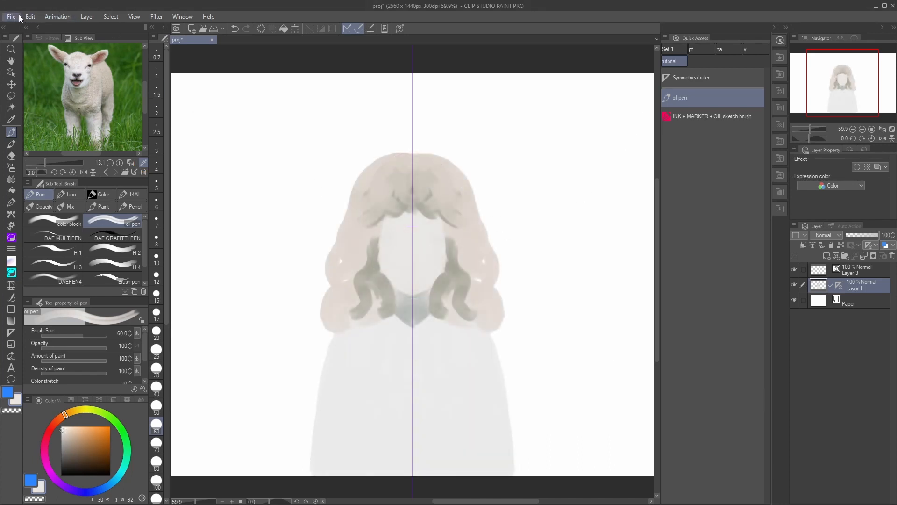
Turn on timelapse recording, save the project, and check the timelapse export option
left_click(11, 17)
mouse_move(112, 188)
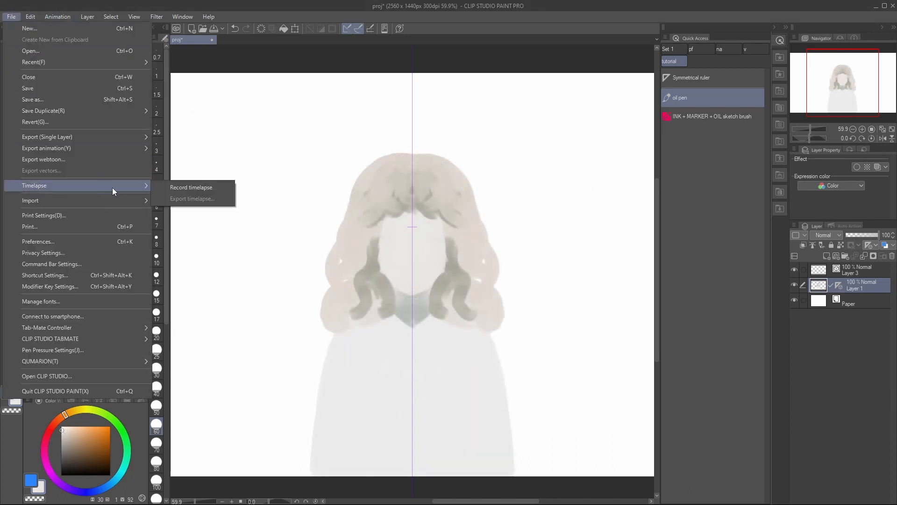
left_click(185, 187)
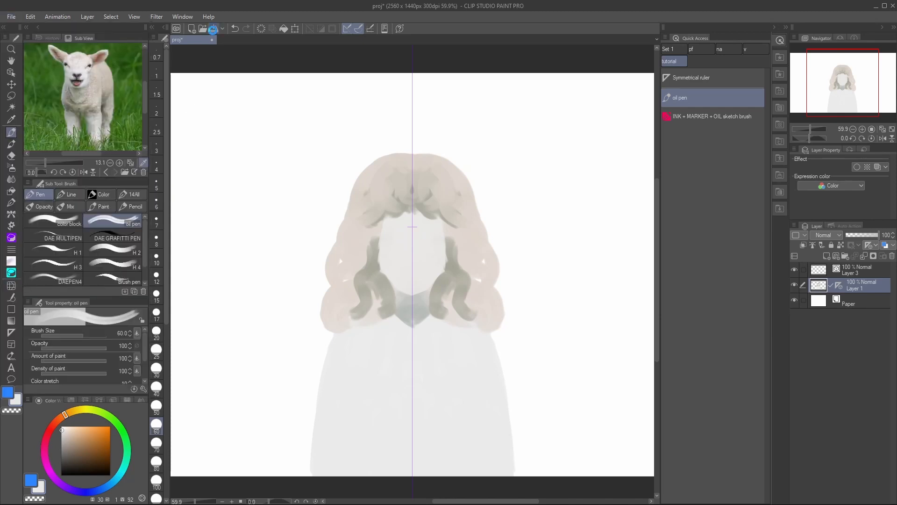
left_click(213, 29)
left_click(11, 17)
mouse_move(132, 189)
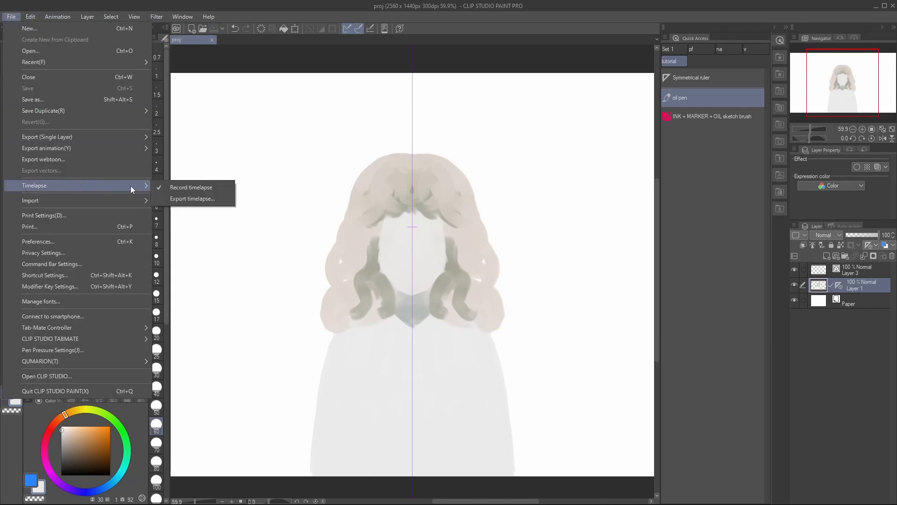
left_click(451, 59)
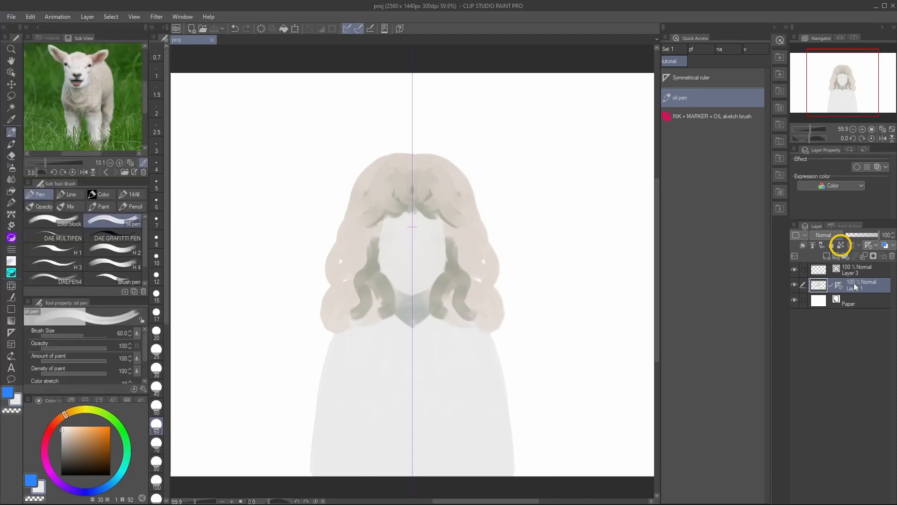
Lock the transparent pixels of Layer 1, testing the lock with a blue stroke across the figure and undoing it
left_click(843, 246)
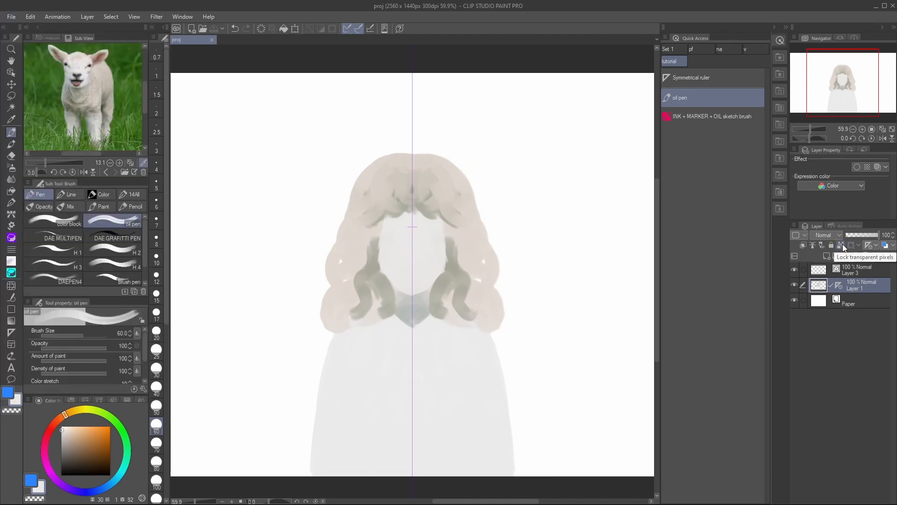
key("x")
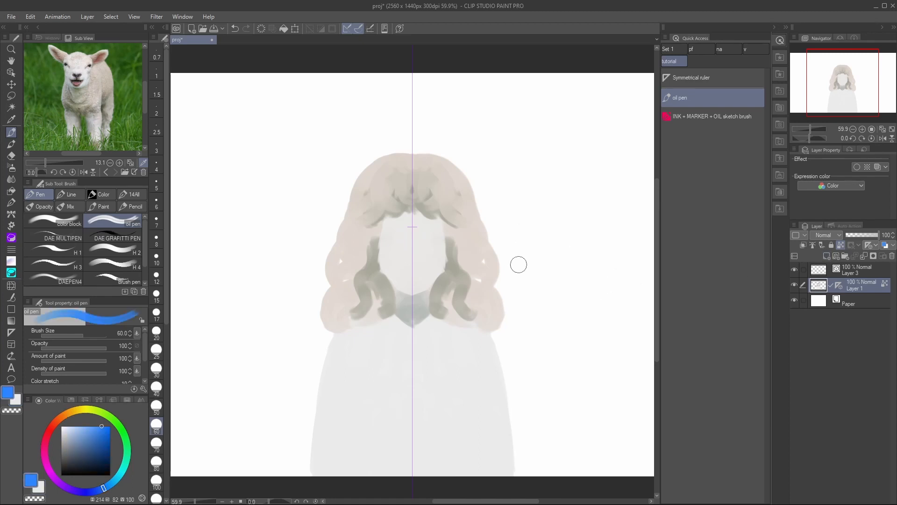
left_click_drag(518, 265, 212, 400)
key("ctrl+z")
Add a raster layer clipped to Layer 1, testing the clipping with two crossing blue strokes and undoing them
left_click(826, 255)
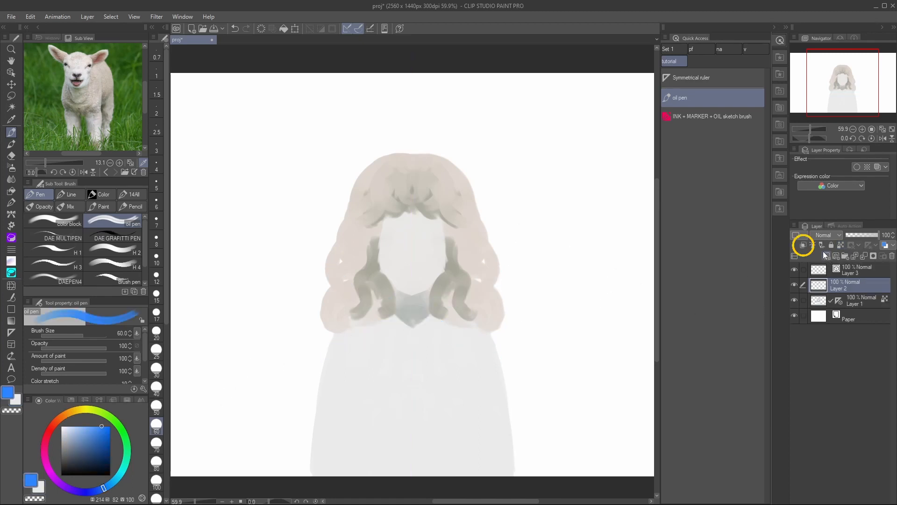
left_click(802, 245)
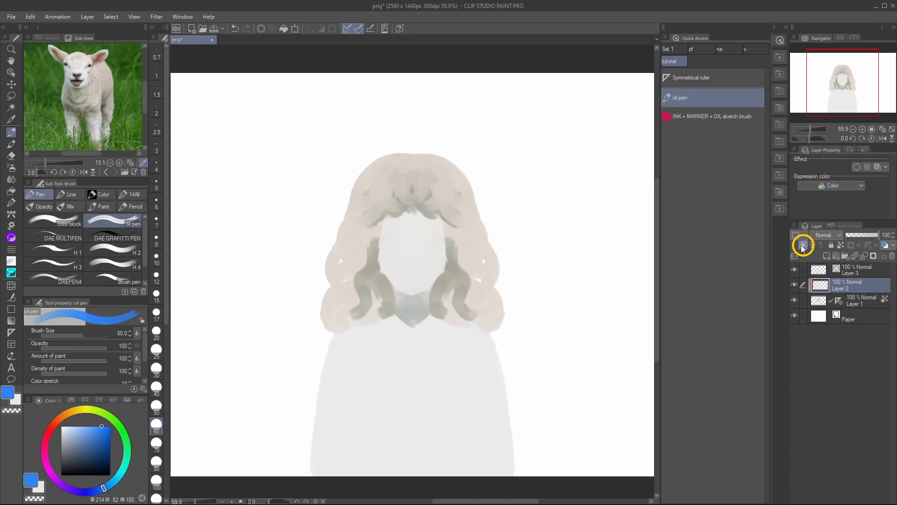
left_click_drag(493, 280, 332, 352)
left_click_drag(336, 239, 493, 353)
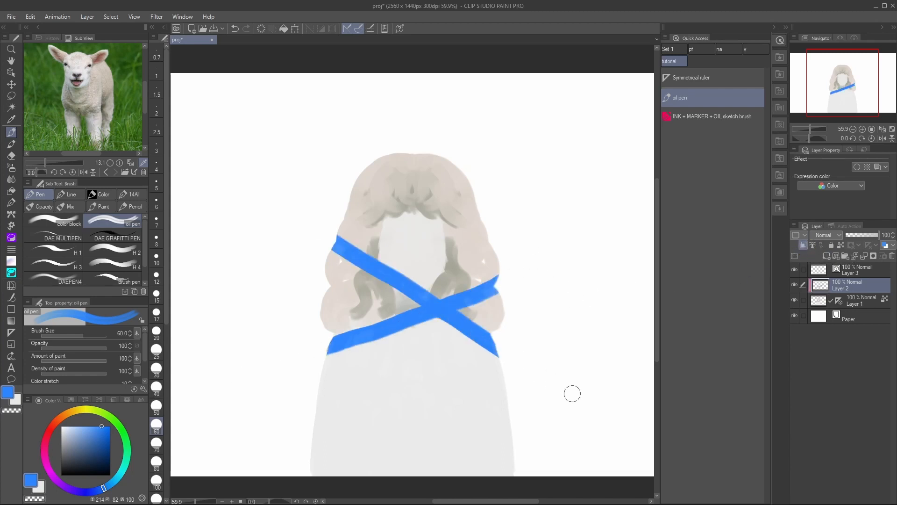
key("ctrl+z")
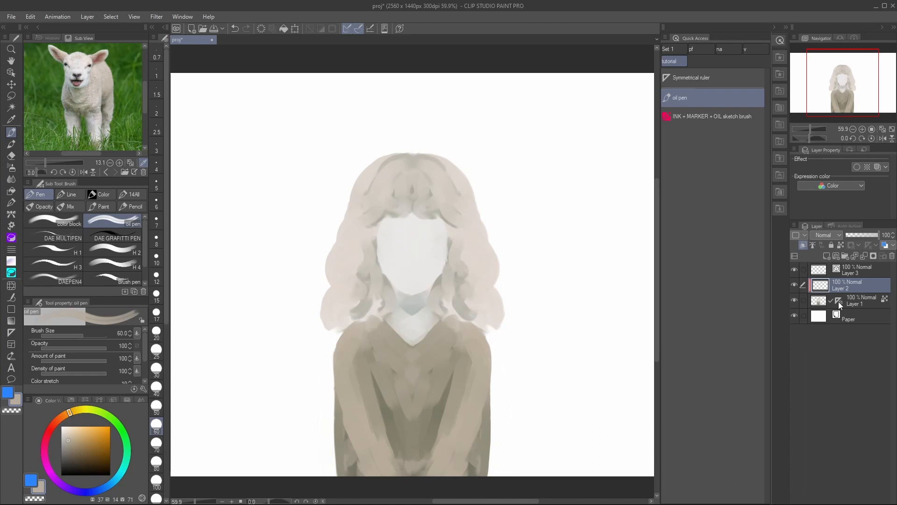
Move the symmetrical ruler from Layer 1 to Layer 2 and review its visibility options
left_click_drag(839, 301, 839, 288)
left_click(853, 289)
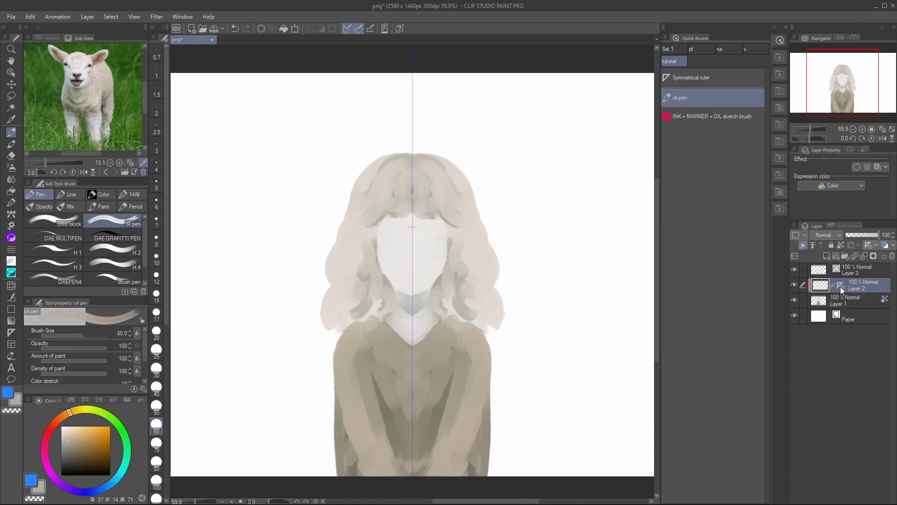
right_click(842, 290)
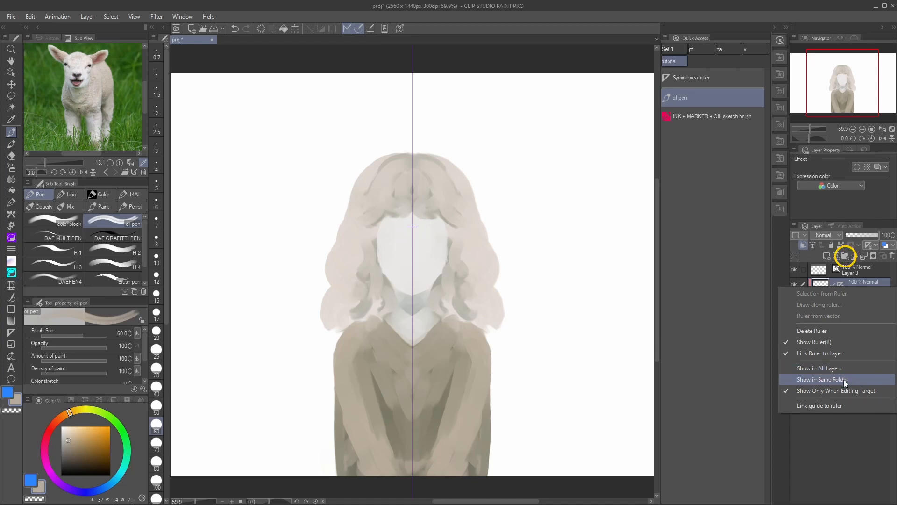
left_click(856, 285)
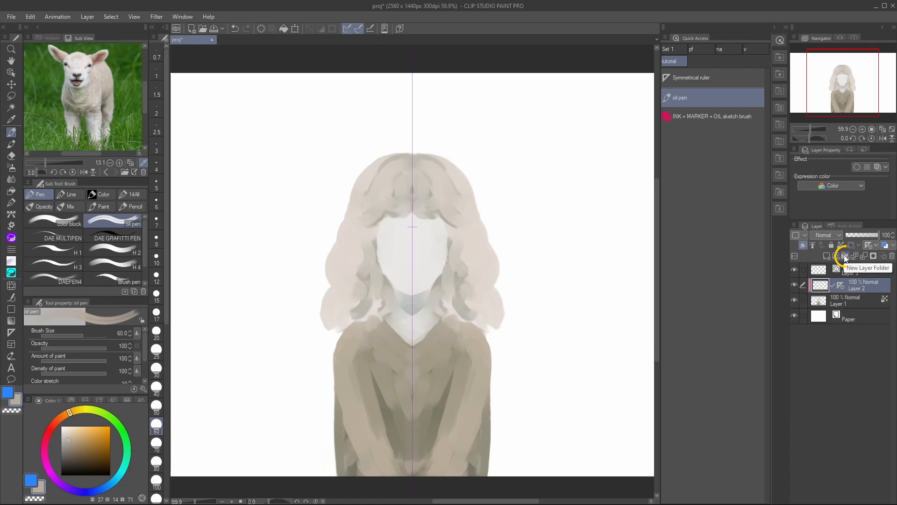
Create a new layer folder and place Layer 2 and Layer 1 inside it
left_click(846, 257)
left_click(858, 301)
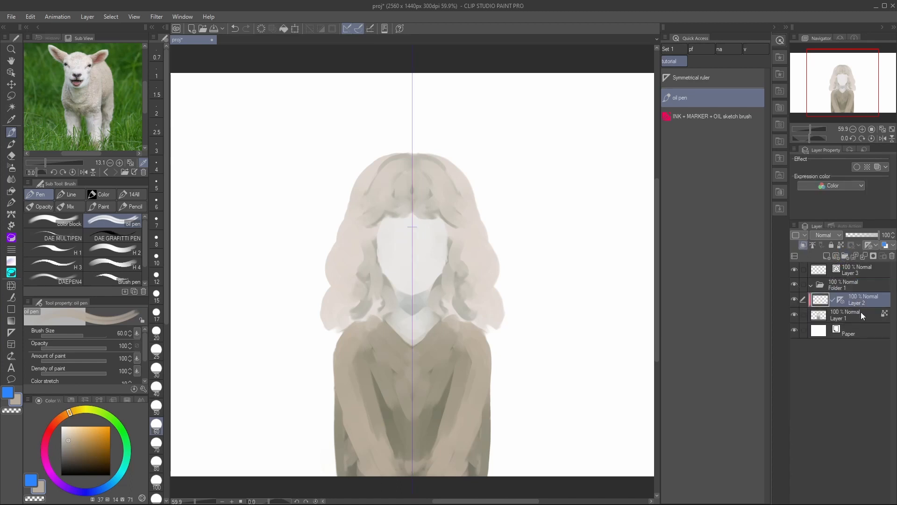
left_click(861, 315, "ctrl")
left_click_drag(863, 301, 858, 286)
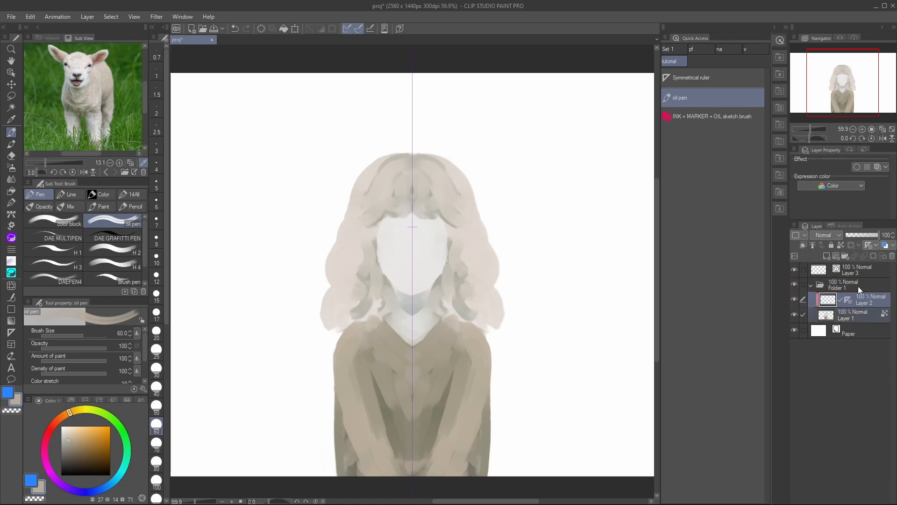
Set Layer 2's symmetrical ruler to show in the same folder, keeping Layer 2 selected
right_click(848, 299)
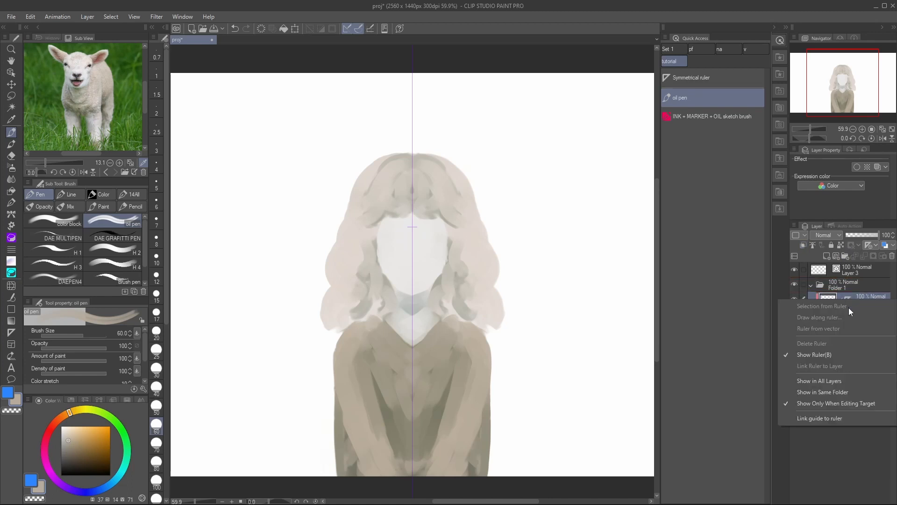
left_click(854, 393)
left_click(860, 301)
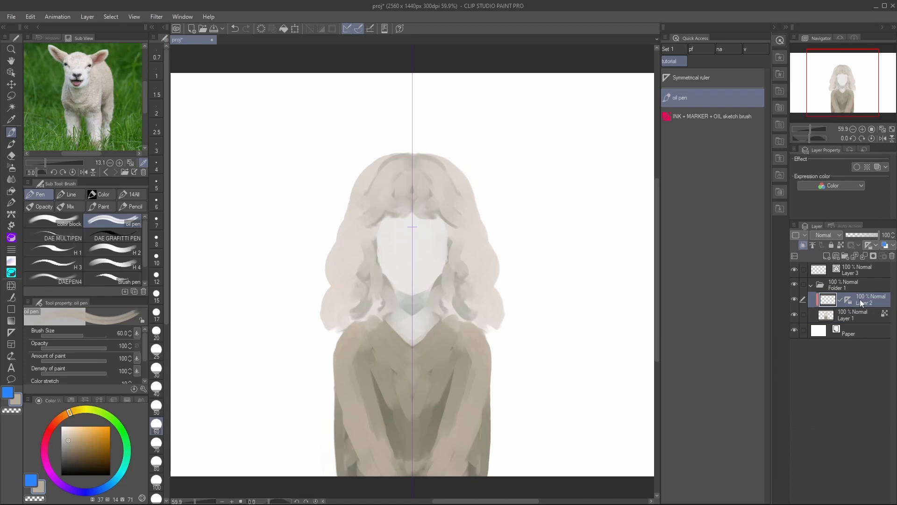
Rename the layer folder as sheep and give it the green palette color
left_click(840, 289)
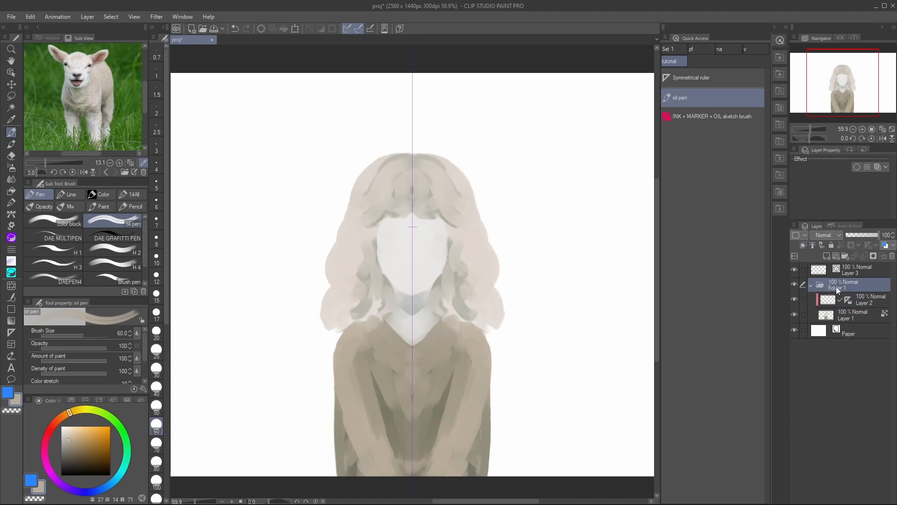
double_click(836, 289)
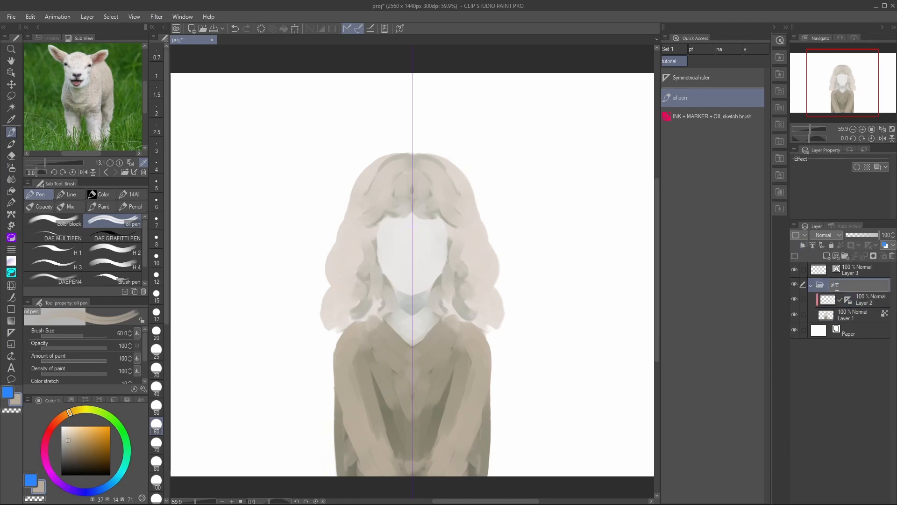
left_click(805, 235)
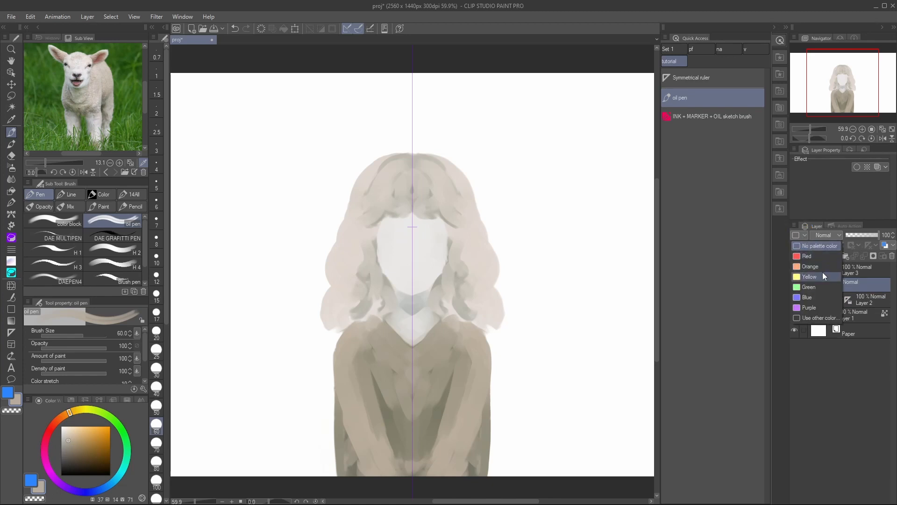
left_click(826, 286)
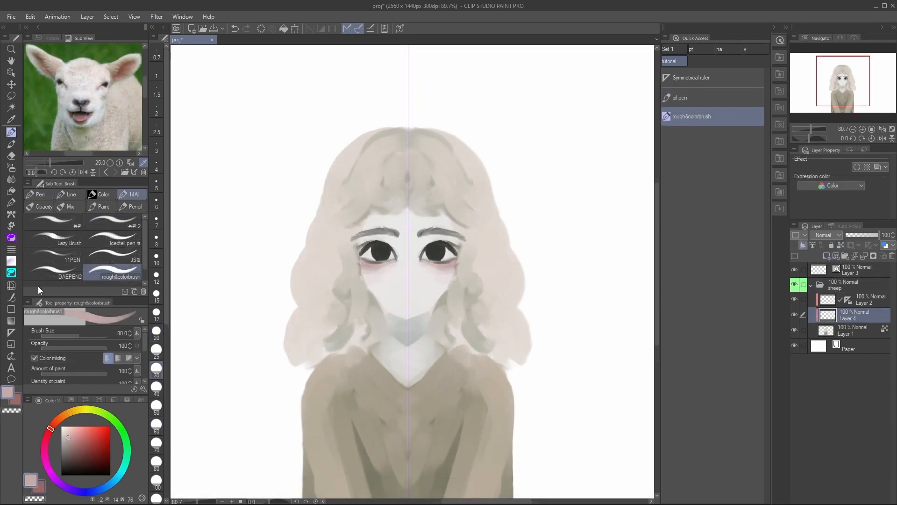
Activate the Liquify tool and review its distortion modes, from Push to Twirl Anti-Clockwise
left_click(11, 286)
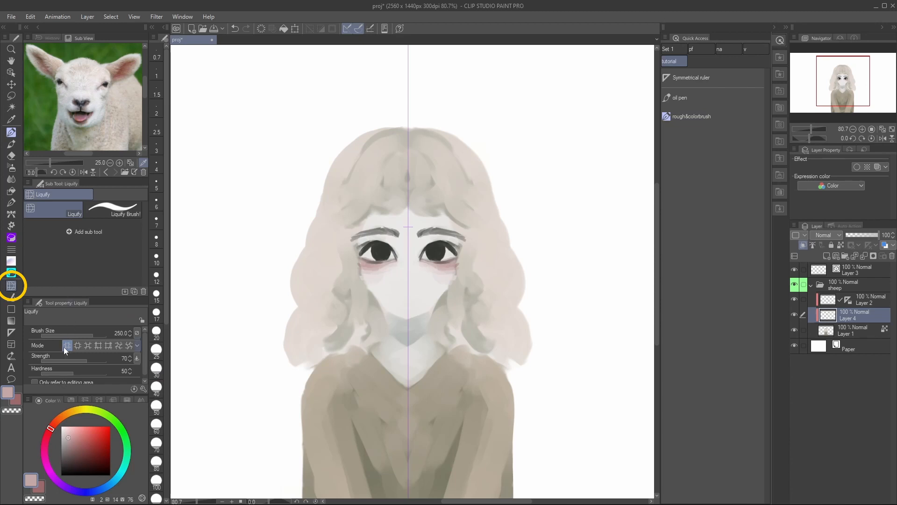
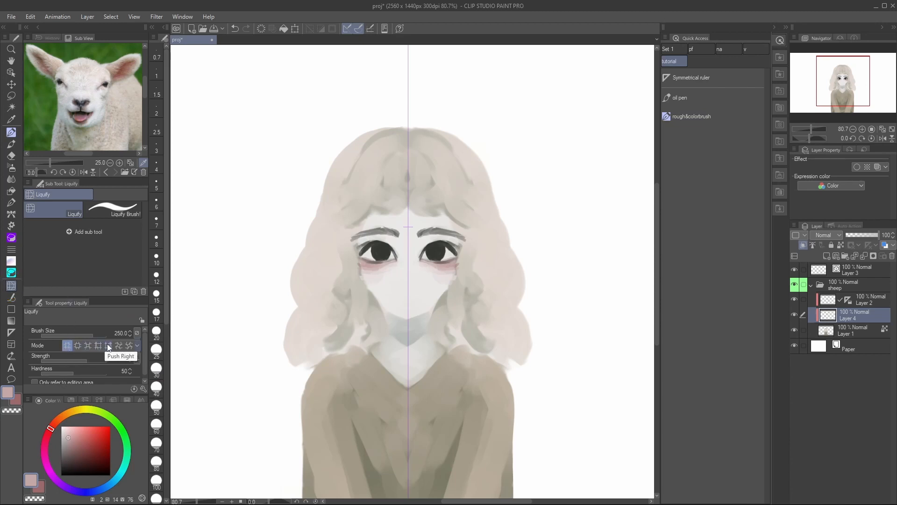
left_click(137, 346)
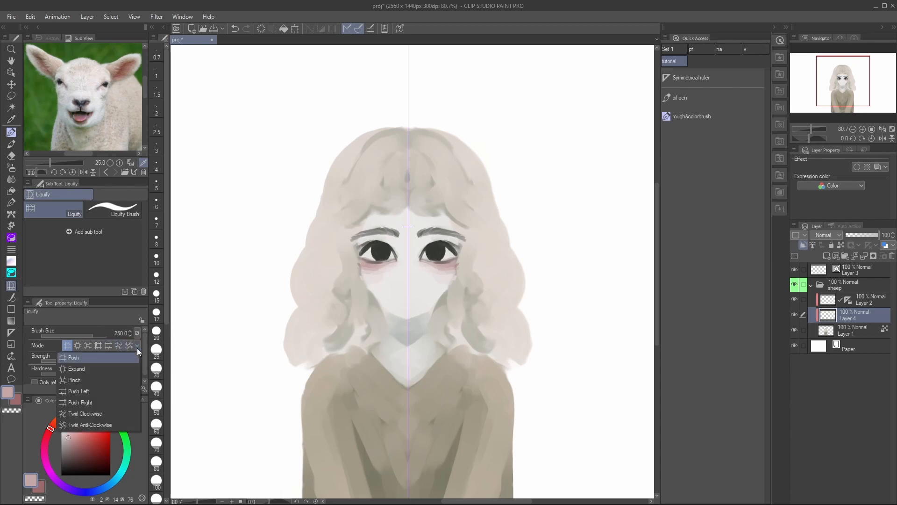
left_click(137, 347)
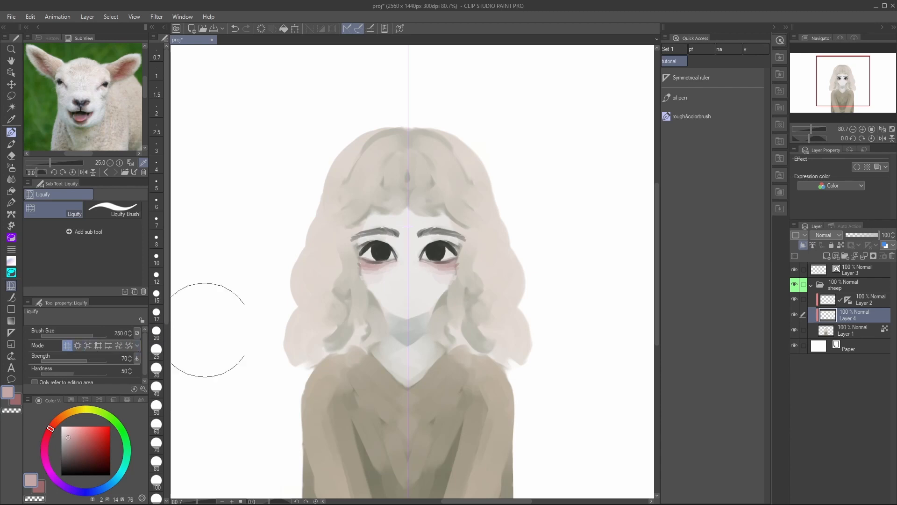
Nudge the character's eyes slightly outward on the sheep folder with Liquify in Push mode, using a smaller brush
left_click(835, 287)
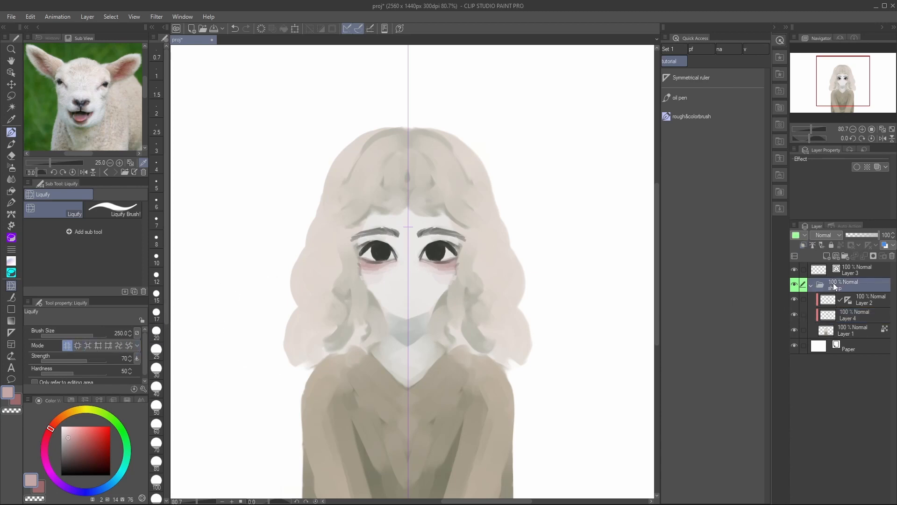
key("[")
mouse_move(443, 251)
left_mouse_down()
mouse_move(511, 269)
mouse_move(490, 276)
mouse_move(498, 270)
mouse_move(450, 254)
left_mouse_up()
key("ctrl+z")
key("ctrl+z")
key("[")
left_click_drag(442, 299, 449, 304)
Try to enlarge the eye on the right half of the face with Liquify's Expand mode
left_click(78, 346)
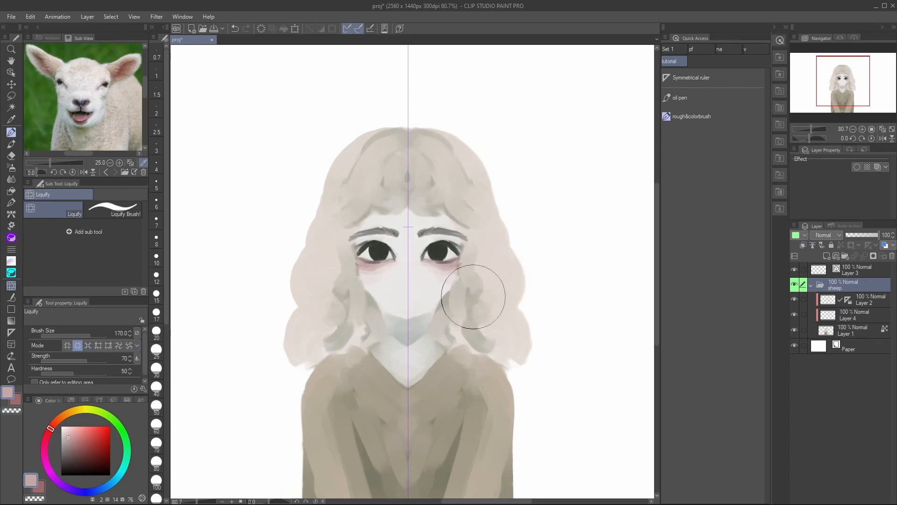
left_click(443, 251)
key("ctrl+z")
left_click(443, 253)
key("ctrl+z")
key("[")
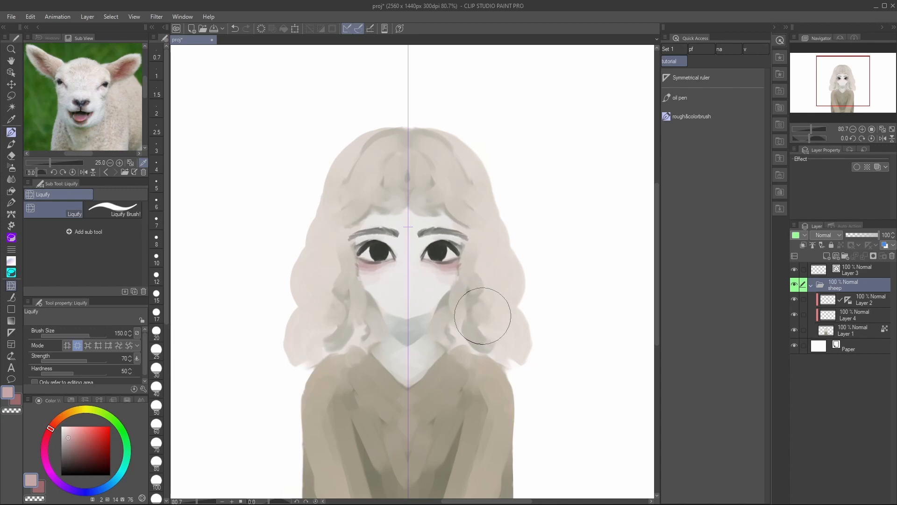
Pinch the lower part of the eye on the right half of the face with Liquify at brush size 60
left_click(88, 345)
key("[")
key("[")
key("[")
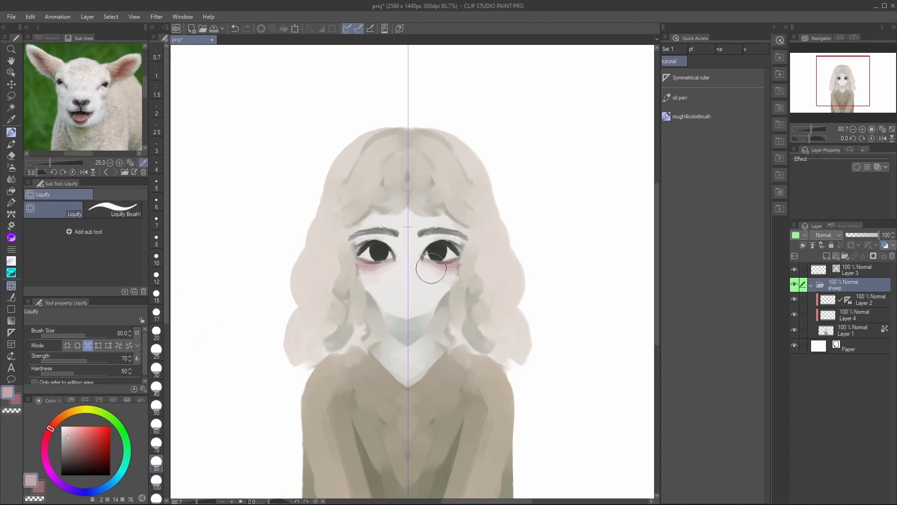
left_click(433, 263)
left_click(434, 262)
key("ctrl+z")
key("[")
key("[")
left_click(434, 256)
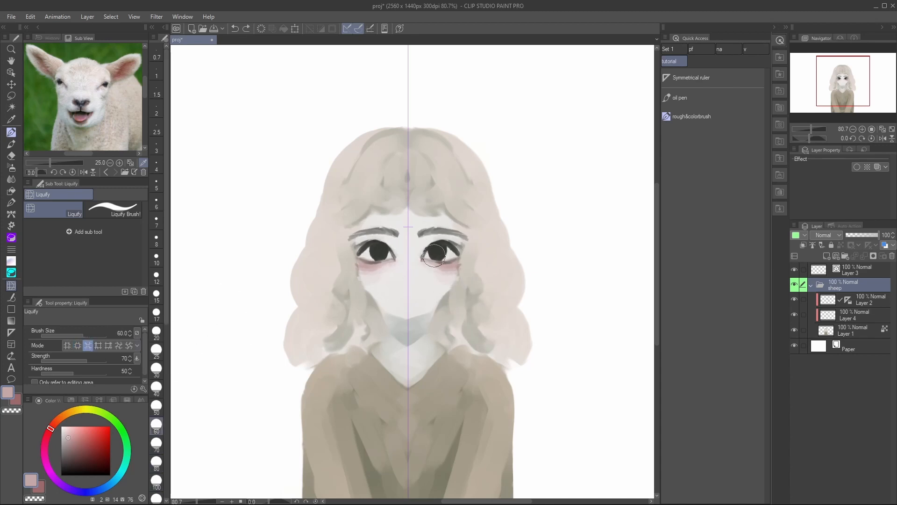
Switch back to rough&colorbrush for Layer 4, and merge Layer 2 and Layer 4 down into Layer 1
left_click(692, 116)
left_click(858, 318)
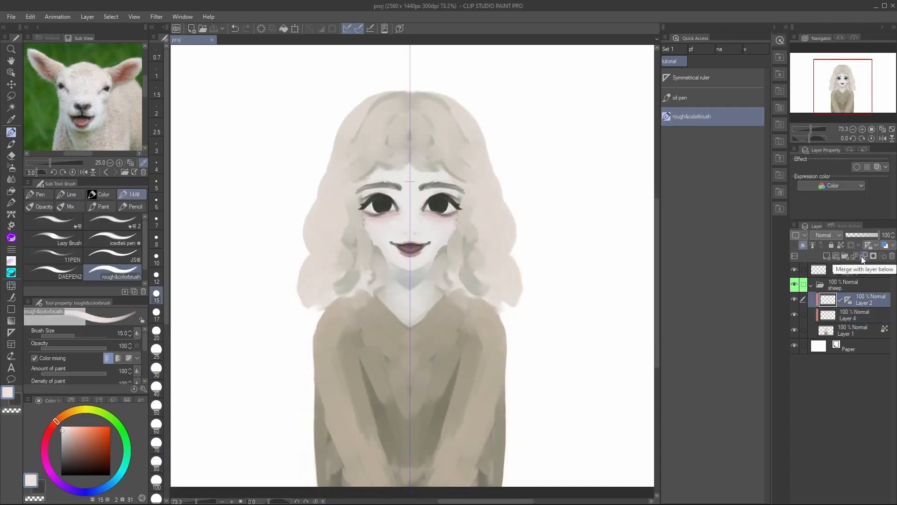
left_click(863, 257)
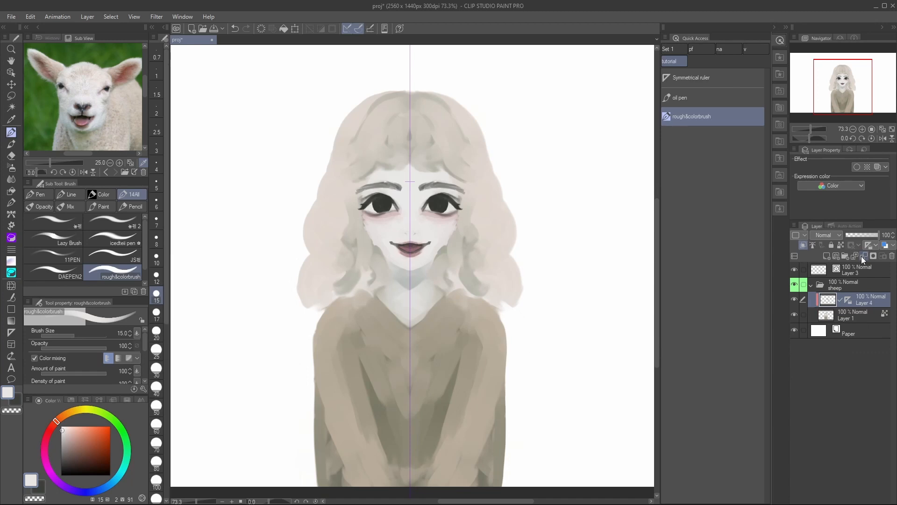
left_click(863, 258)
Pinch the eye on the right half of the face on Layer 1 with Liquify at brush size 50
left_click(11, 285)
left_click(88, 346)
key("bracketright")
key("bracketright")
key("bracketright")
key("bracketright")
key("bracketright")
key("bracketright")
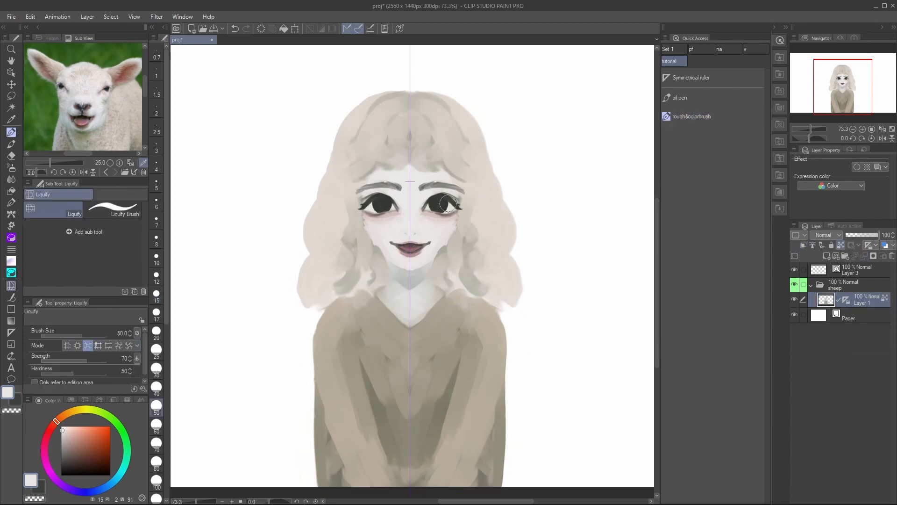
left_click_drag(441, 209, 443, 209)
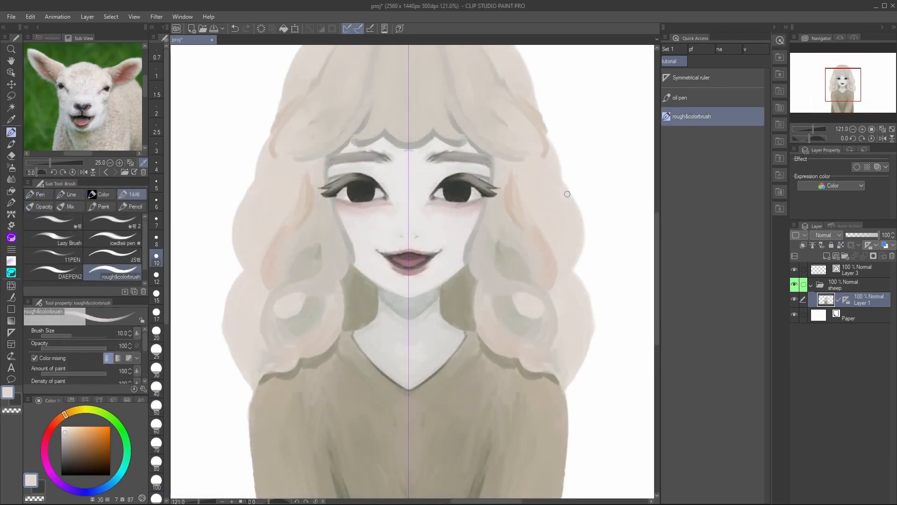
Hide Layer 1's symmetrical ruler and show it again
scroll(439, 196, "down", 4)
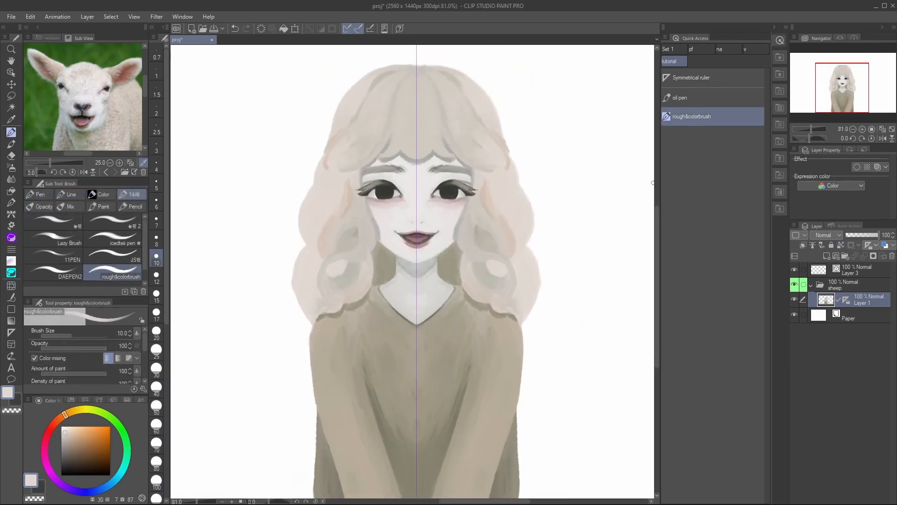
right_click(847, 299)
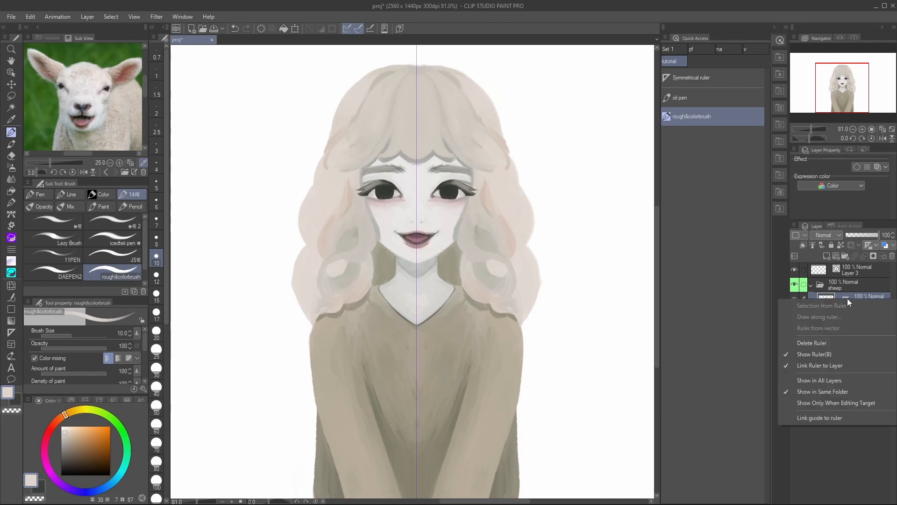
left_click(823, 354)
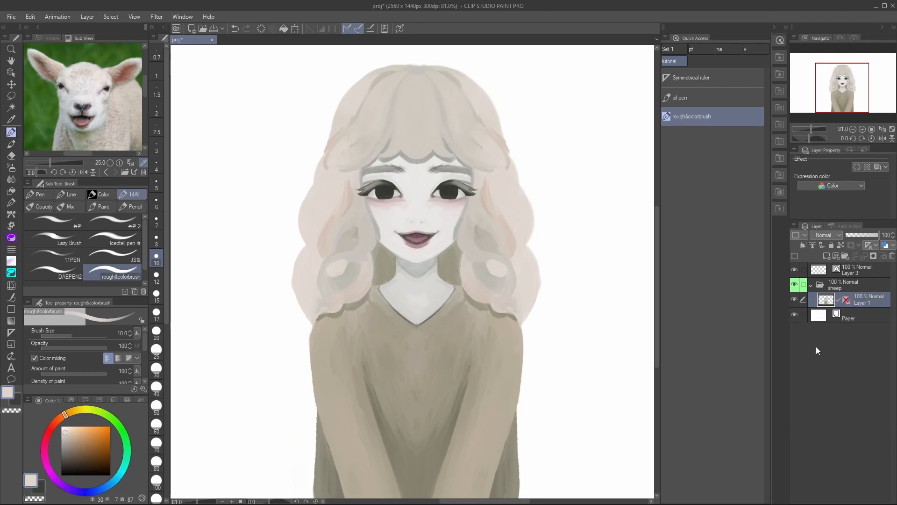
left_click(846, 300)
left_click(847, 300, "shift")
Set Layer 1's symmetrical ruler to Show Only When Editing Target and move it onto a new layer in the sheep folder
right_click(843, 298)
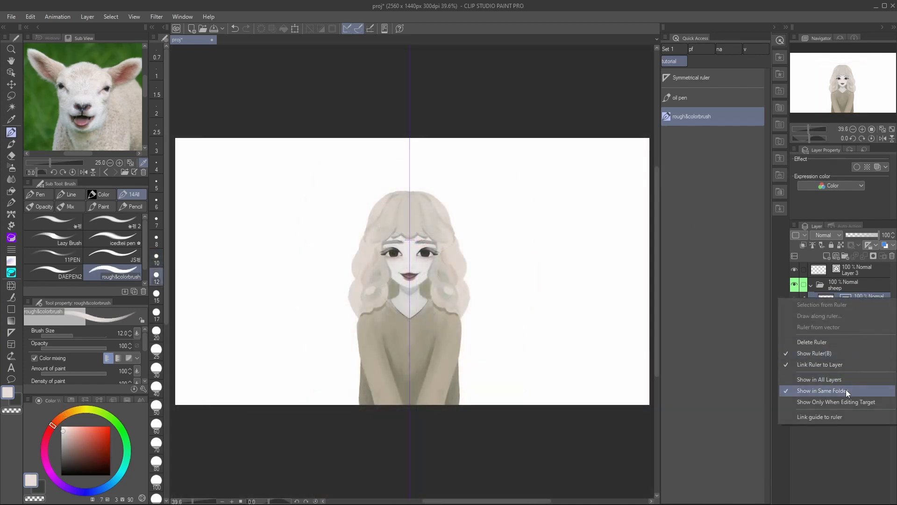
left_click(852, 401)
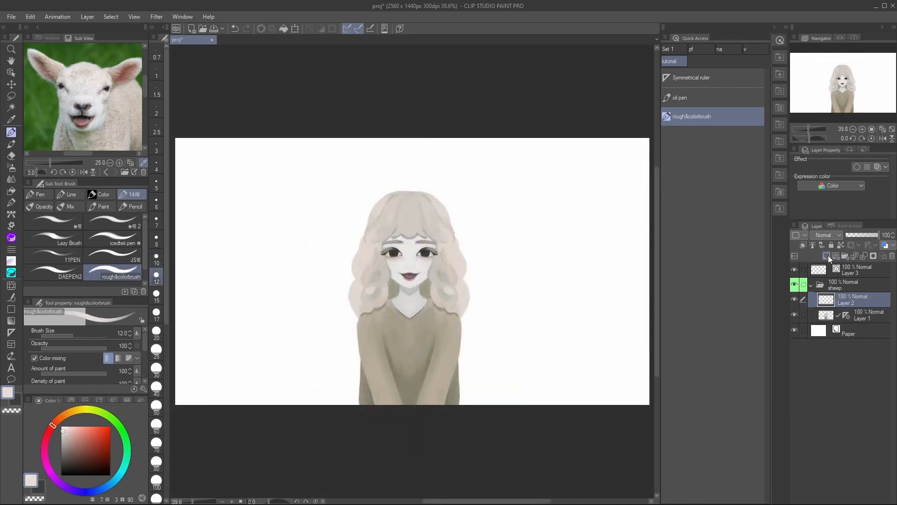
left_click_drag(845, 314, 840, 283)
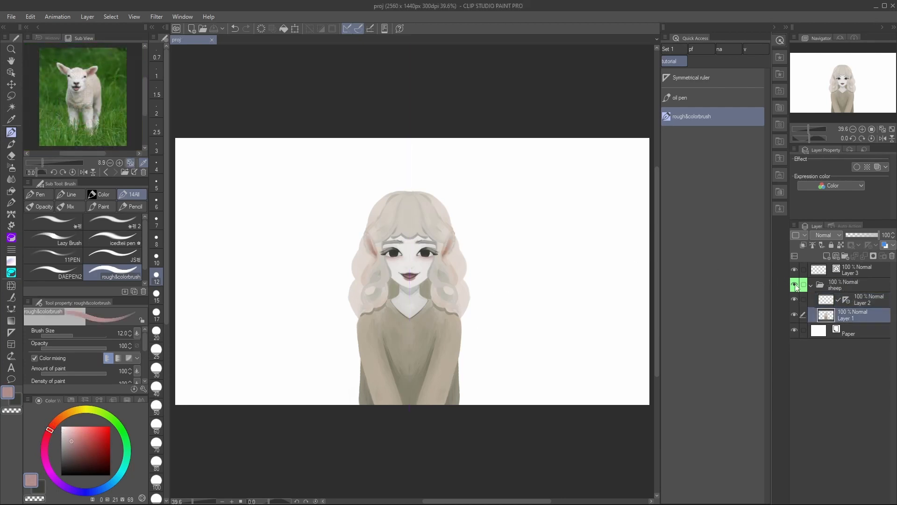
Hide the sheep folder and add a new layer directly above it, outside the folder
left_click(795, 284)
left_click(848, 284)
left_click(827, 256)
left_click_drag(849, 300, 843, 282)
Rename the new layer as sketch and collapse the sheep folder
double_click(842, 286)
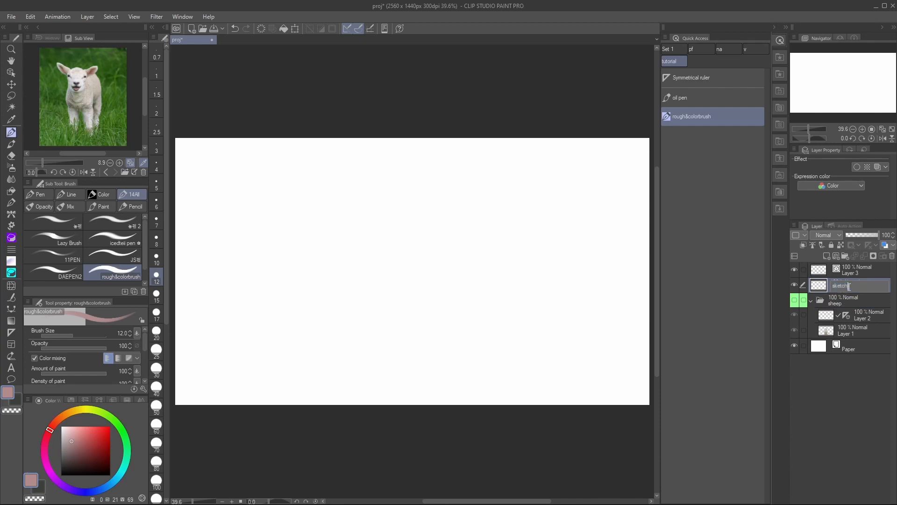
key("Return")
left_click(812, 300)
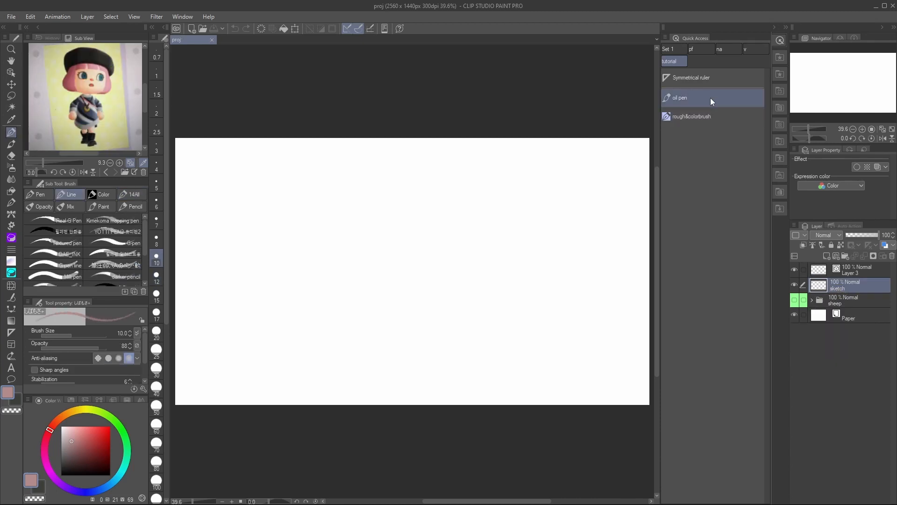
Open the options of the oil pen entry in Quick Access
right_click(712, 101)
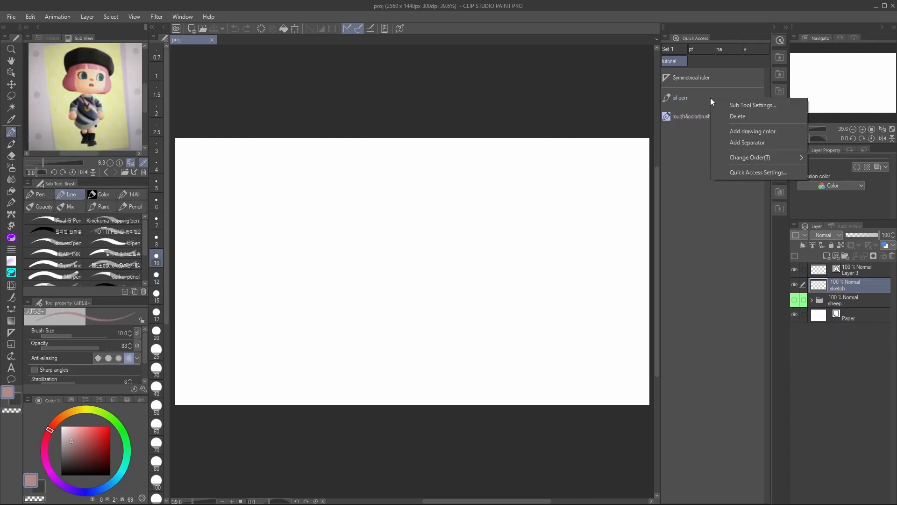
Remove the oil pen from the Quick Access set and add the G-pen from the Line brush group
left_click(738, 116)
right_click(697, 104)
left_click_drag(685, 98, 696, 114)
left_click(69, 193)
left_click_drag(112, 242, 708, 118)
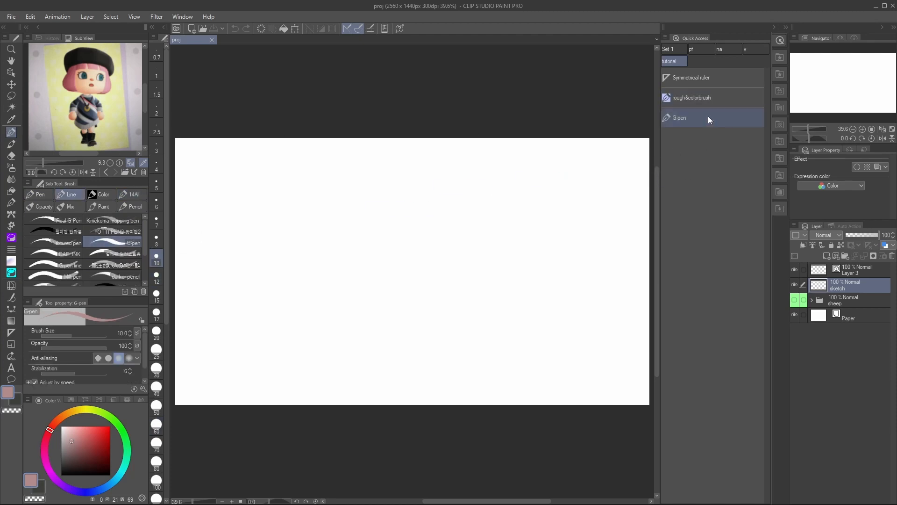
Hide the Quick Access palette and sketch the beret and outer hair outline in black with the G-pen
key("x")
left_click(782, 39)
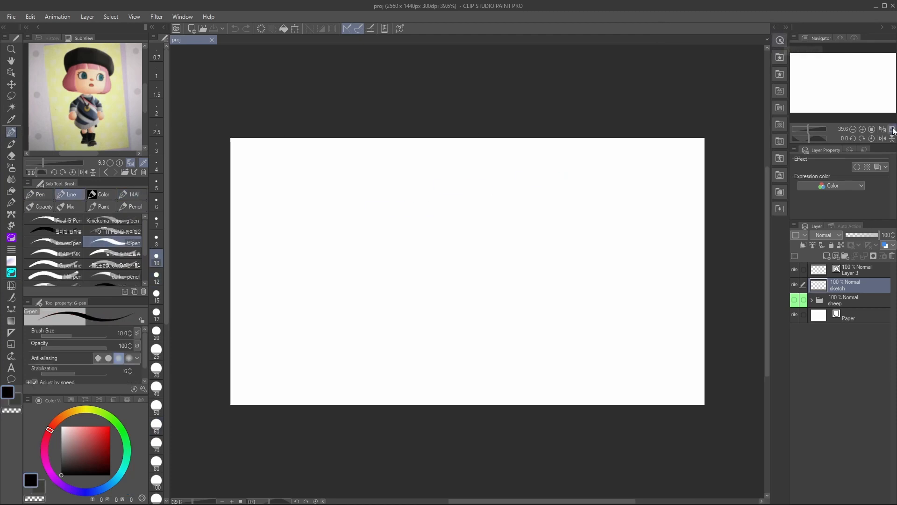
left_click(892, 130)
mouse_move(406, 172)
left_mouse_down()
mouse_move(490, 185)
mouse_move(481, 177)
mouse_move(406, 214)
left_mouse_up()
left_click_drag(481, 180, 486, 225)
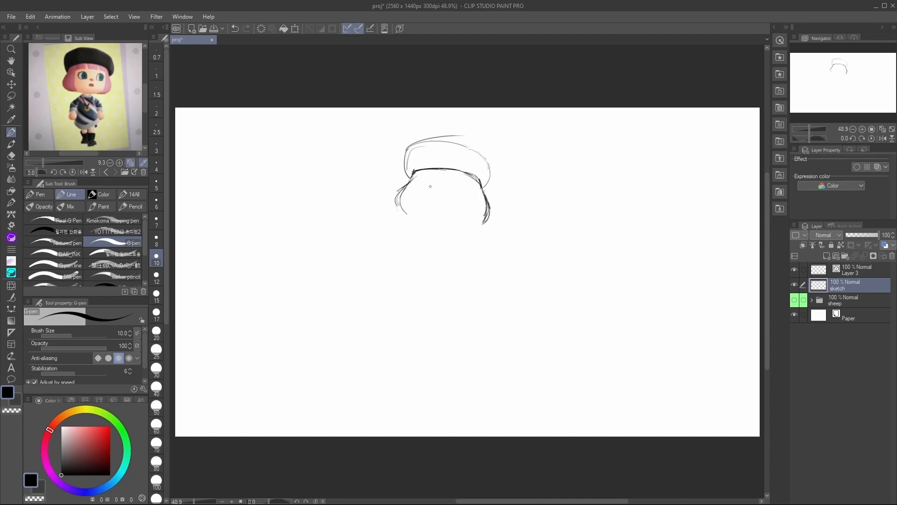
Sketch the bangs, side hair strands and face outline, and reinforce the beret's contour
left_click_drag(427, 171, 423, 217)
left_click_drag(411, 199, 419, 218)
left_click_drag(480, 189, 472, 226)
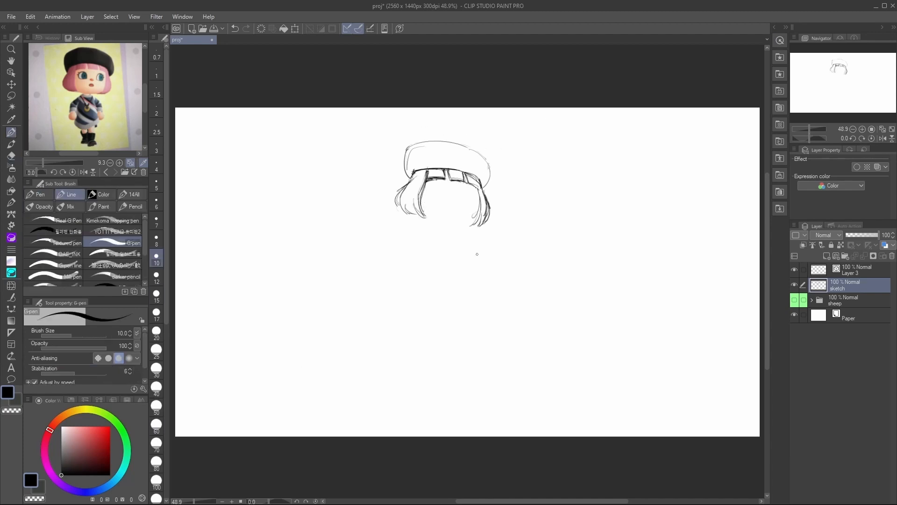
left_click_drag(430, 182, 473, 207)
left_click_drag(405, 157, 490, 174)
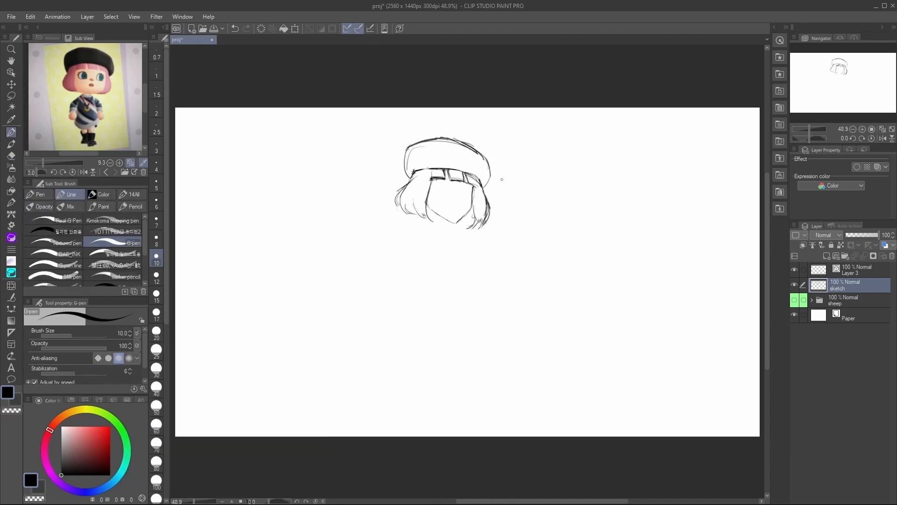
Sketch the neck, both sloping shoulders and the start of the upper arm
left_click_drag(434, 228, 381, 290)
left_click_drag(460, 232, 505, 268)
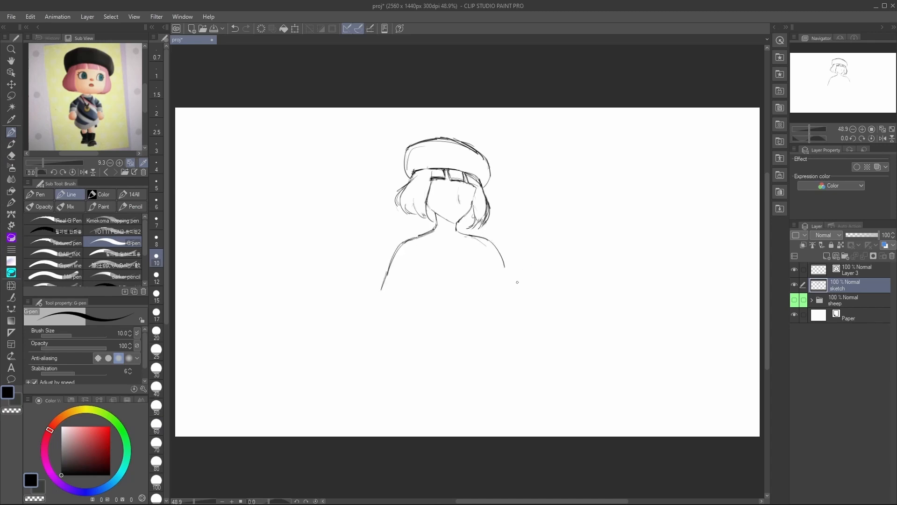
left_click_drag(391, 267, 371, 310)
key("e")
key("p")
Sketch the long sides of the torso and a ribbed collar around the neck
mouse_move(442, 228)
left_mouse_down()
mouse_move(414, 240)
mouse_move(399, 413)
left_mouse_up()
left_click_drag(489, 263, 514, 394)
left_click_drag(492, 300, 510, 415)
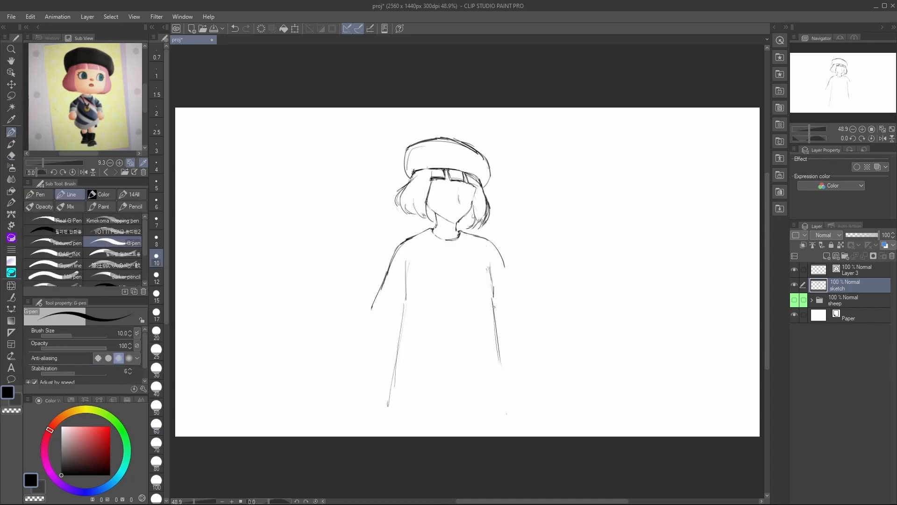
left_click_drag(406, 299, 394, 416)
left_click_drag(431, 225, 457, 230)
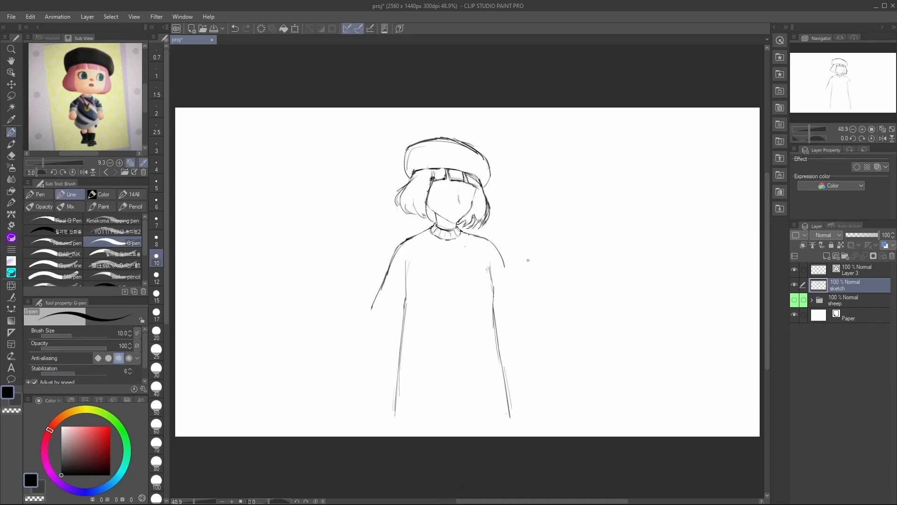
Scale the whole character sketch down and reposition it on the canvas
key("ctrl+t")
left_click_drag(512, 133, 485, 196)
left_click_drag(459, 298, 465, 249)
key("Return")
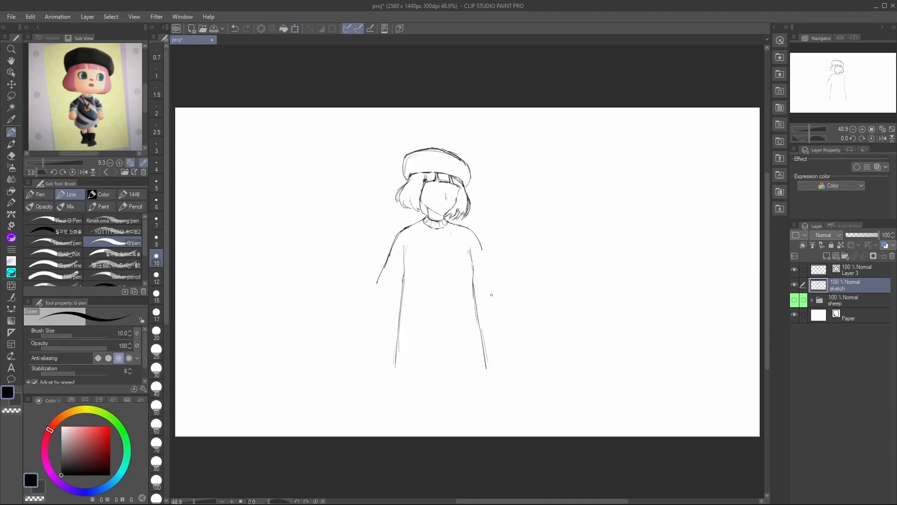
Lasso the character's head with the beret and try to transform it with Scale/Rotate
key("m")
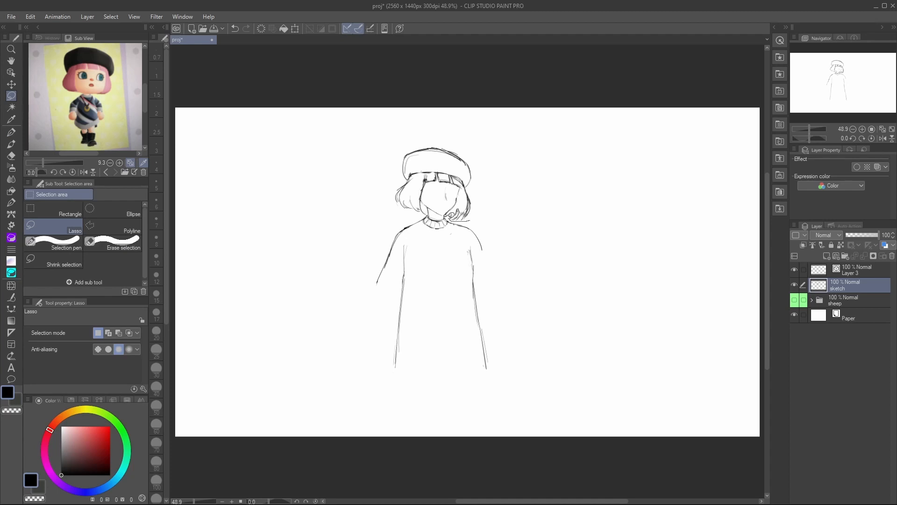
mouse_move(429, 209)
left_mouse_down()
mouse_move(494, 158)
mouse_move(483, 218)
left_mouse_up()
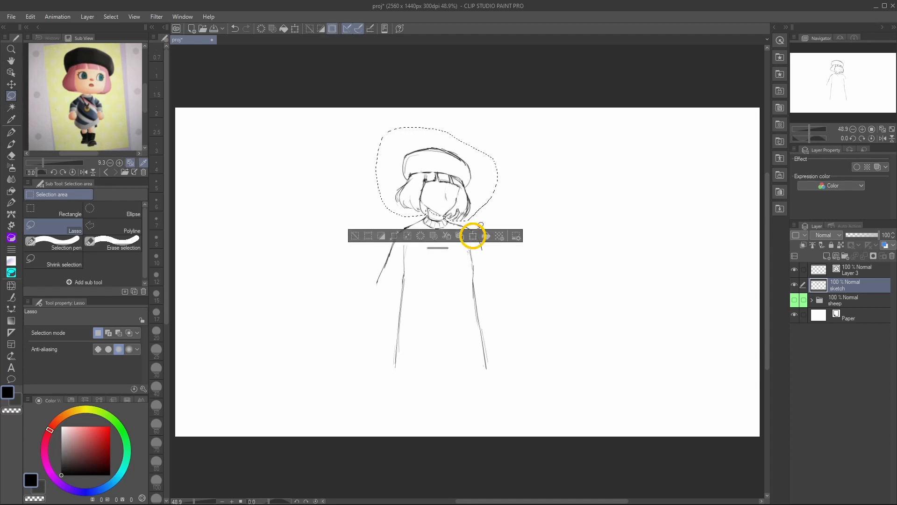
left_click(473, 236)
scroll(452, 230, "up", 5)
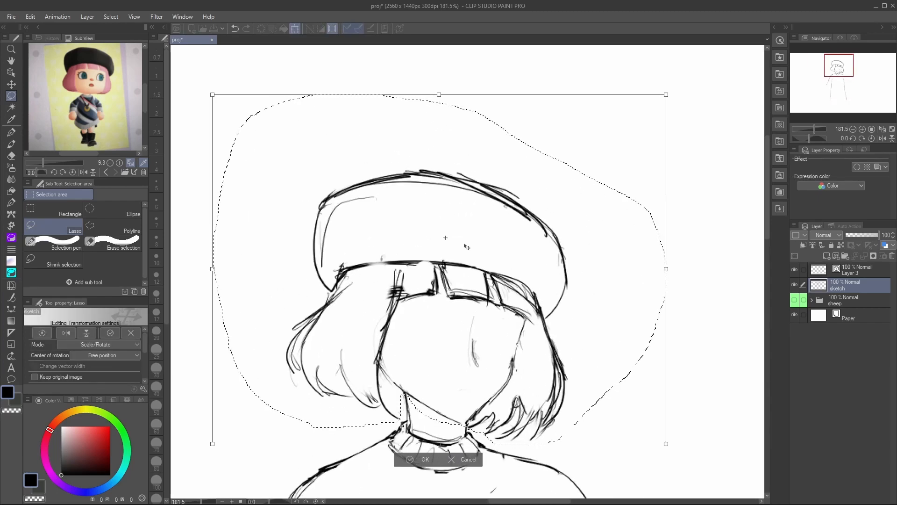
scroll(452, 230, "up", 3)
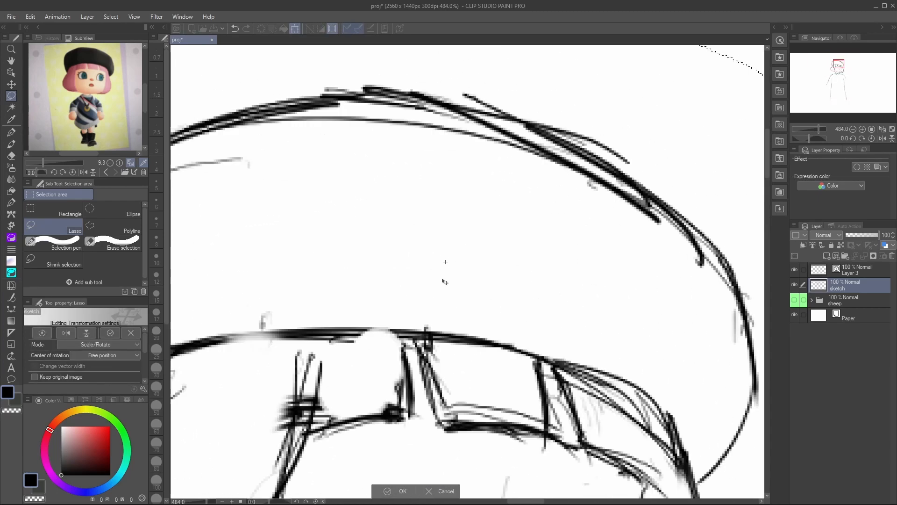
scroll(445, 282, "down", 4)
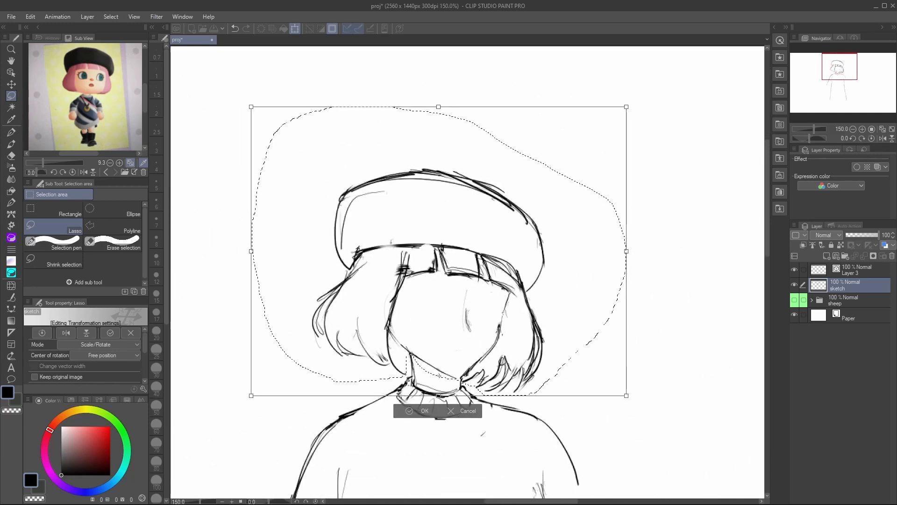
scroll(416, 188, "down", 3)
mouse_move(526, 154)
left_mouse_down()
mouse_move(511, 134)
mouse_move(537, 140)
mouse_move(545, 152)
mouse_move(516, 211)
left_mouse_up()
left_click(450, 319)
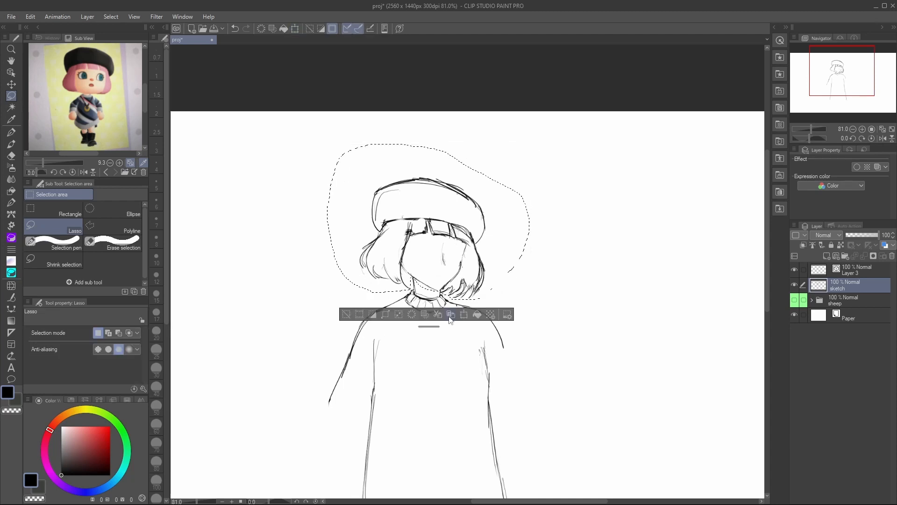
Select the face with the Selection pen, rotate it slightly and clear the selection
key("m")
left_click(346, 314)
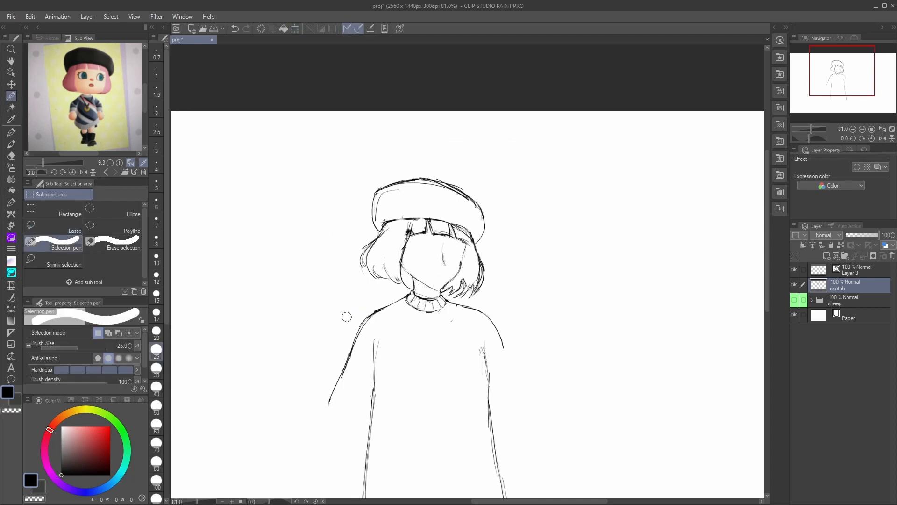
mouse_move(467, 247)
left_mouse_down()
mouse_move(441, 287)
mouse_move(411, 271)
mouse_move(405, 255)
left_mouse_up()
key("ctrl+t")
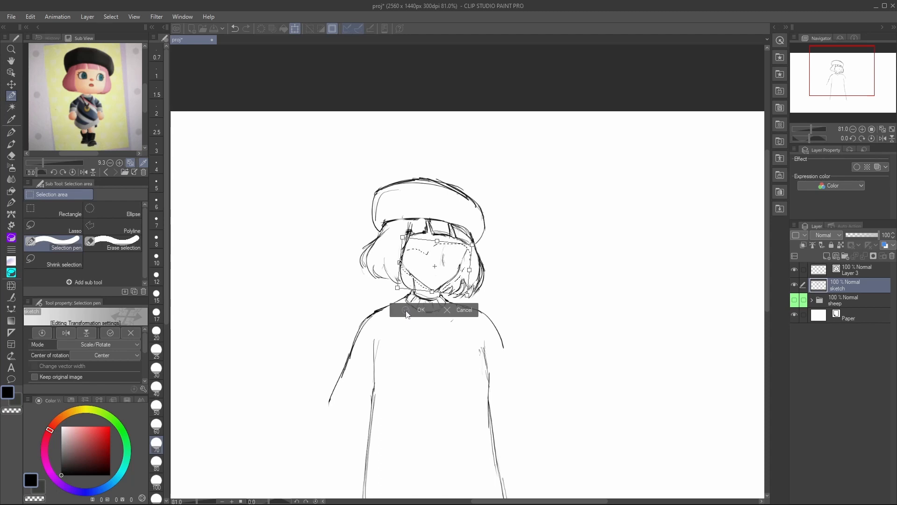
key("Return")
left_click(354, 306)
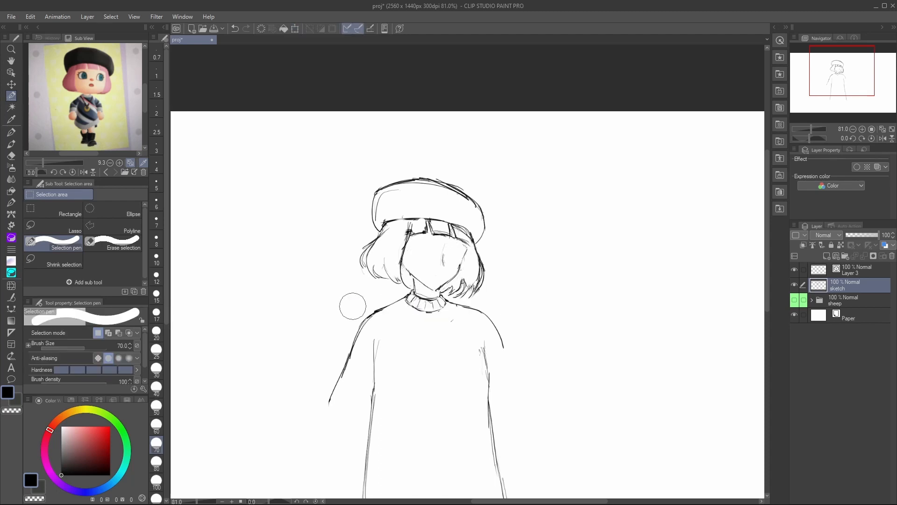
Mirror the canvas view horizontally to check the sketch, and activate the Liquify tool
left_click(892, 129)
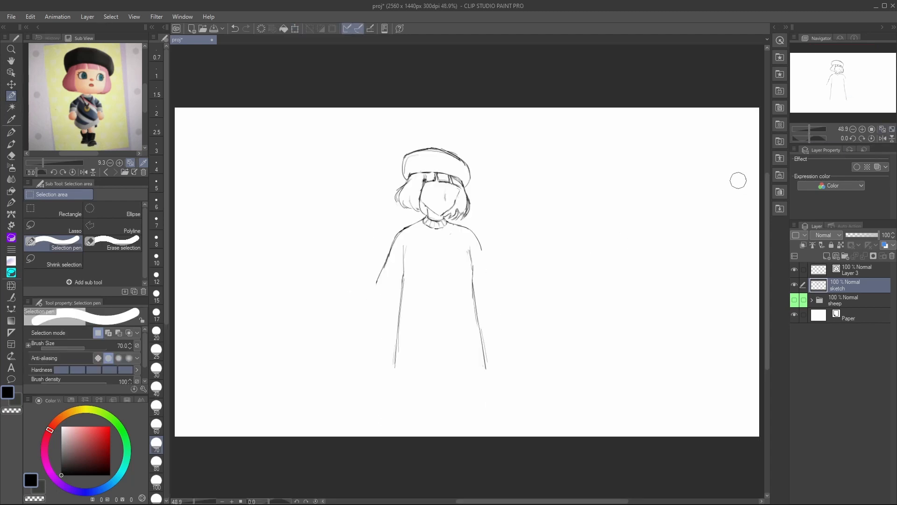
left_click(884, 138)
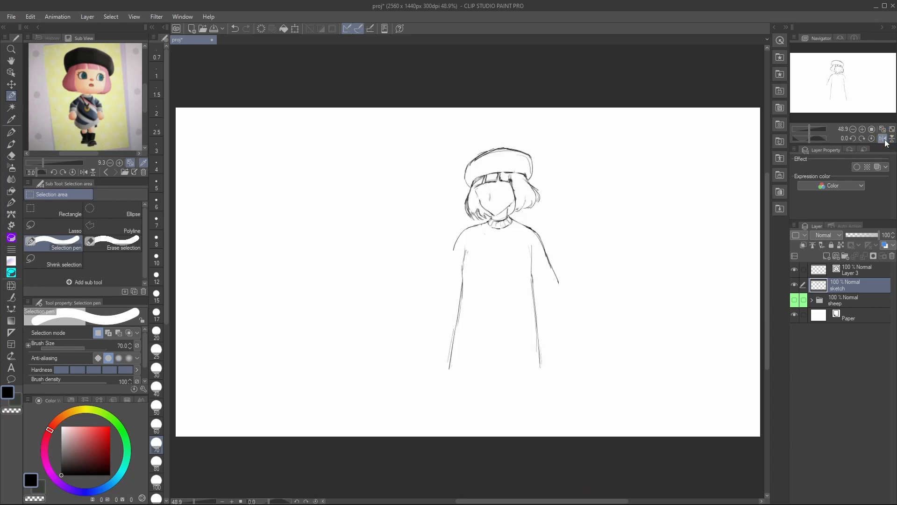
key("j")
key("h")
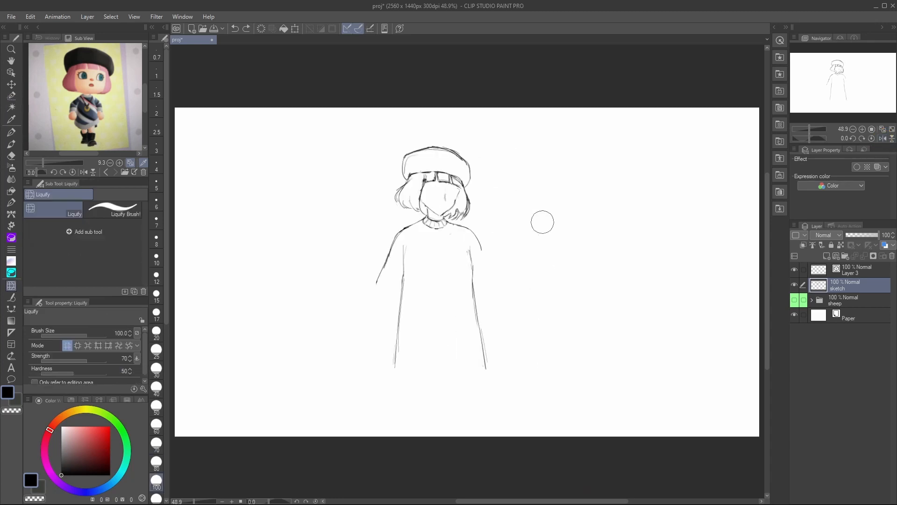
key("h")
Open the Shortcut Settings and set the category to Menu commands
left_click(11, 16)
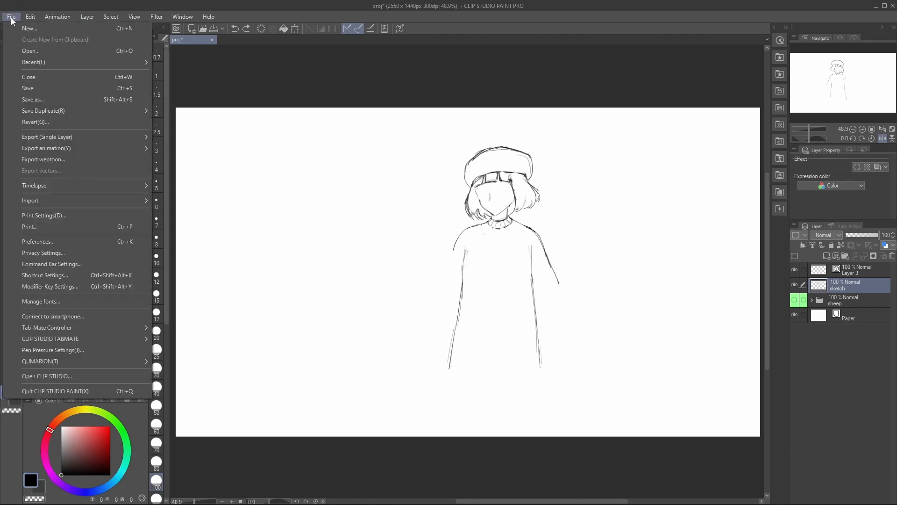
left_click(70, 277)
left_click(380, 140)
left_click(375, 169)
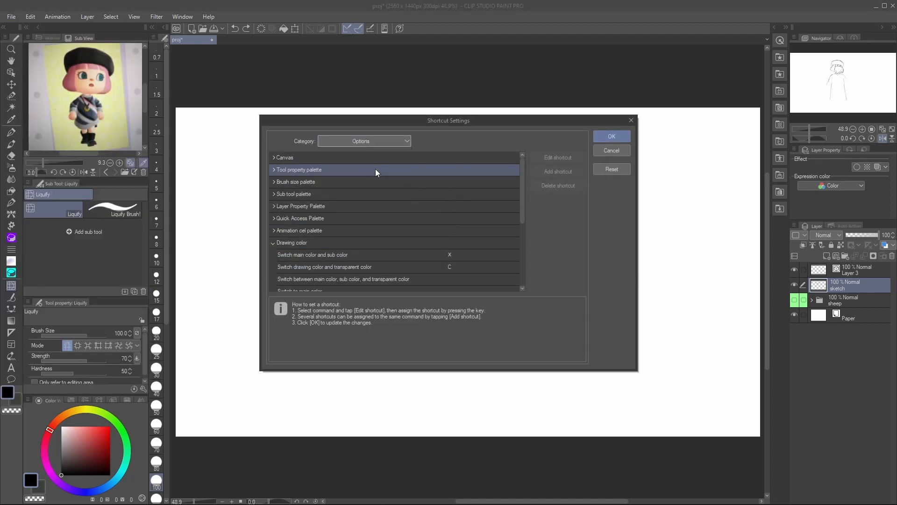
left_click(358, 141)
left_click(343, 152)
Assign F as the shortcut for Flip Horizontal in the View commands' Rotate/Flip group and apply the settings
left_click(273, 194)
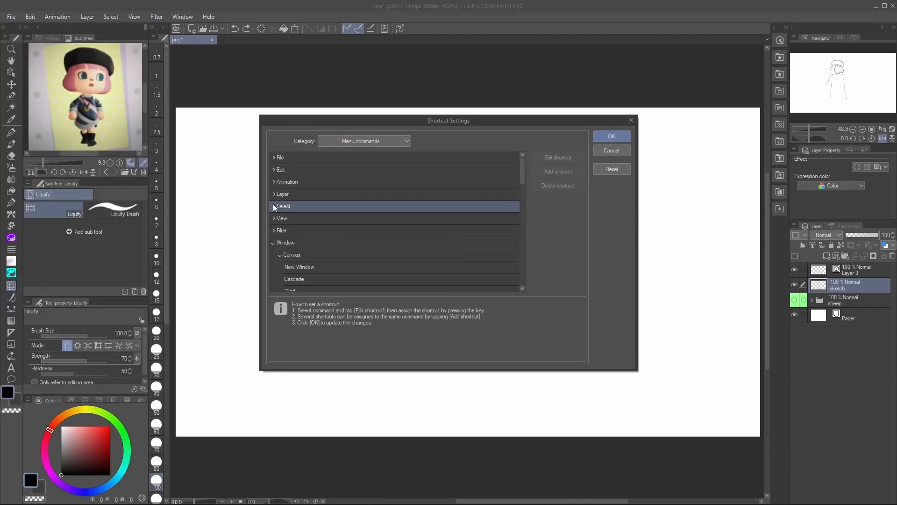
left_click(273, 243)
left_click(273, 218)
left_click(356, 232)
scroll(375, 238, "down", 2)
scroll(375, 238, "down", 1)
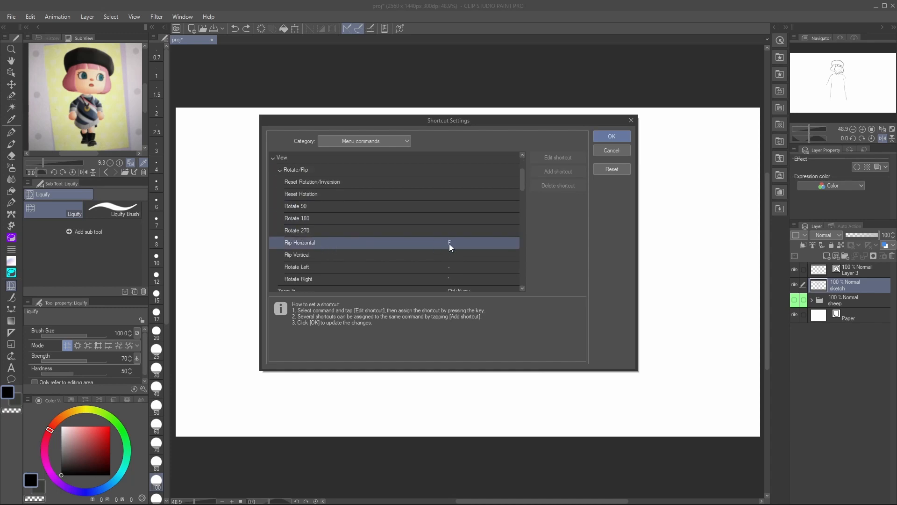
left_click(451, 243)
left_click(565, 157)
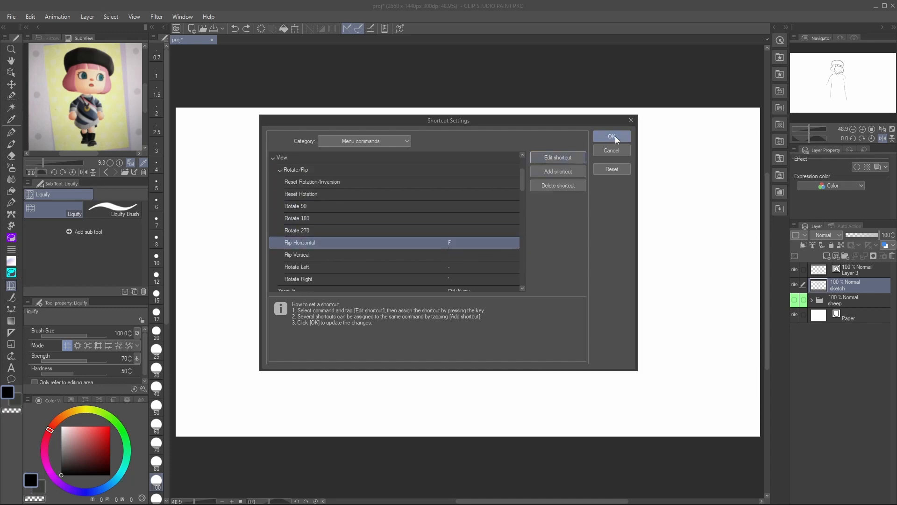
left_click(613, 137)
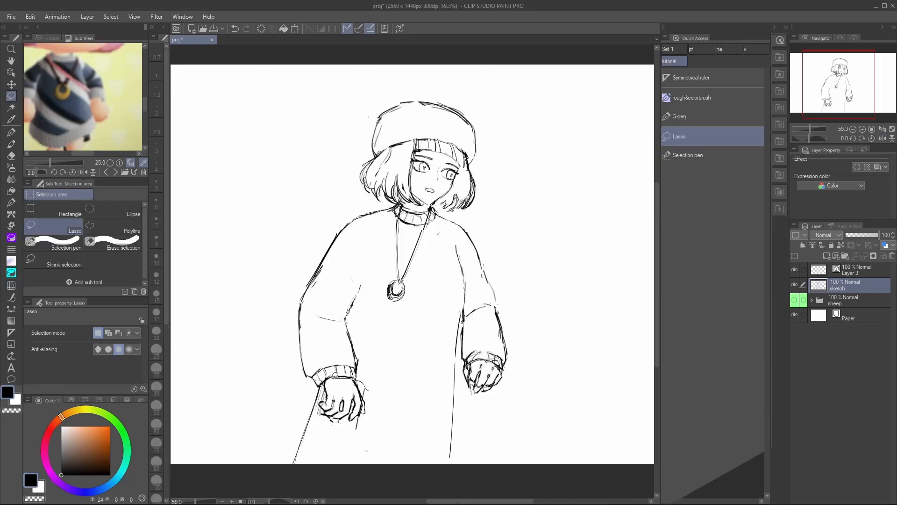
Lasso the lower of the character's two hands and try scaling and rotating it
mouse_move(321, 382)
left_mouse_down()
mouse_move(368, 415)
mouse_move(359, 379)
left_mouse_up()
left_click(381, 447)
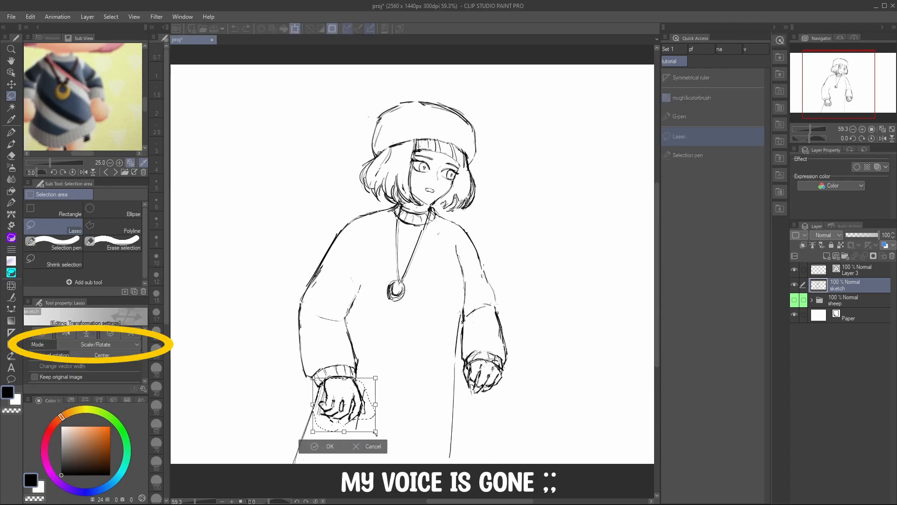
left_click(98, 344)
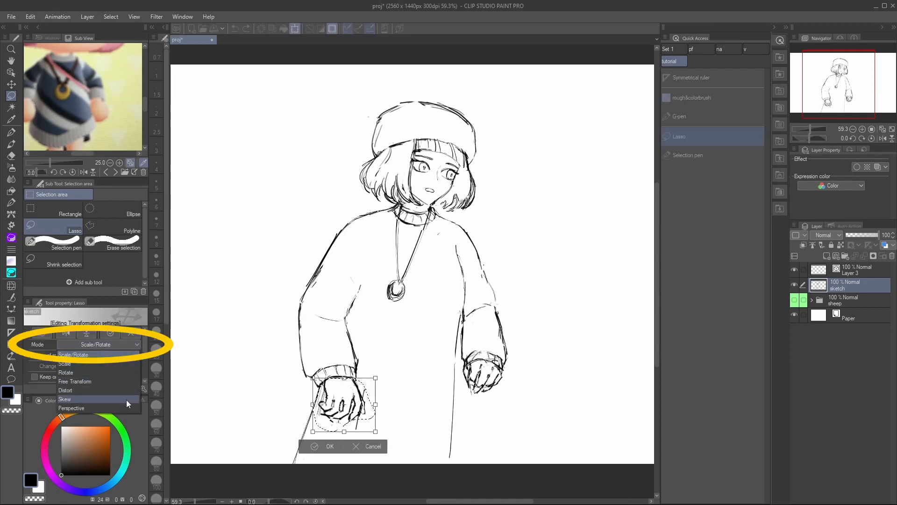
left_click_drag(376, 430, 349, 437)
left_click_drag(382, 407, 345, 439)
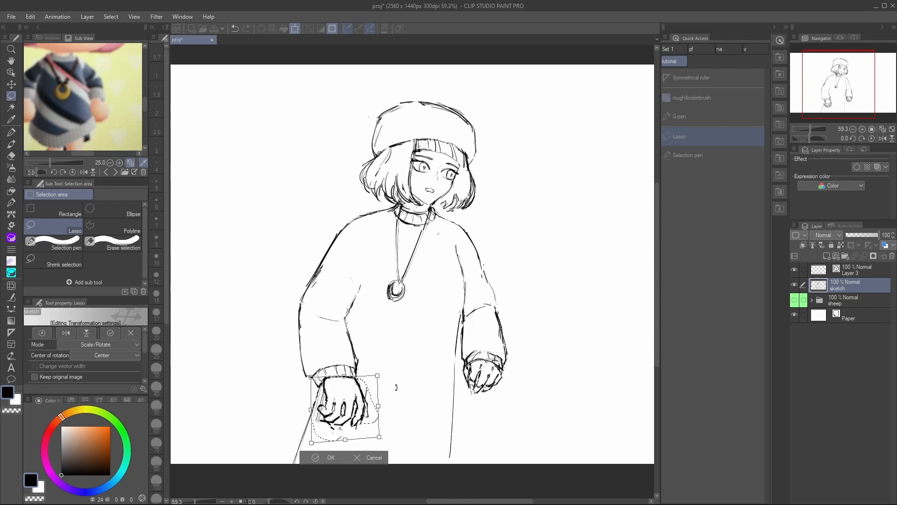
left_click(375, 457)
Try a Perspective transformation on the selected hand
key("ctrl+t")
left_click(136, 345)
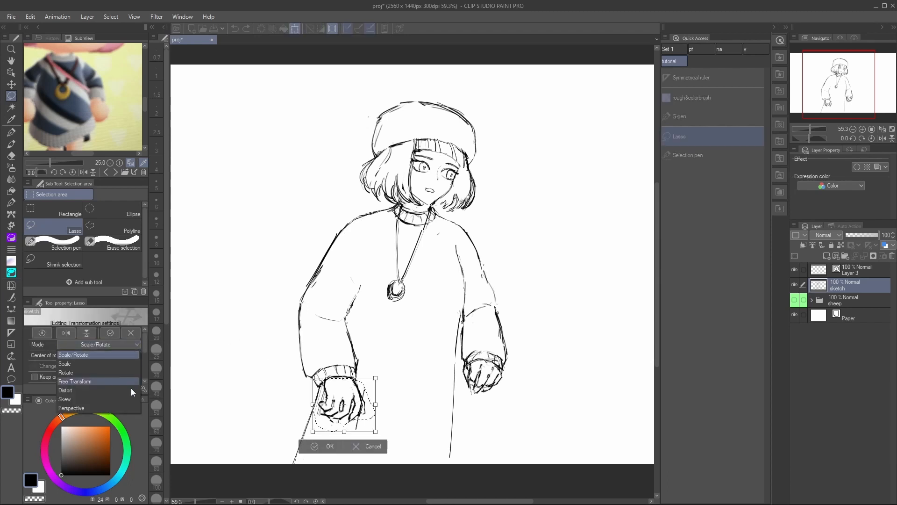
left_click(122, 409)
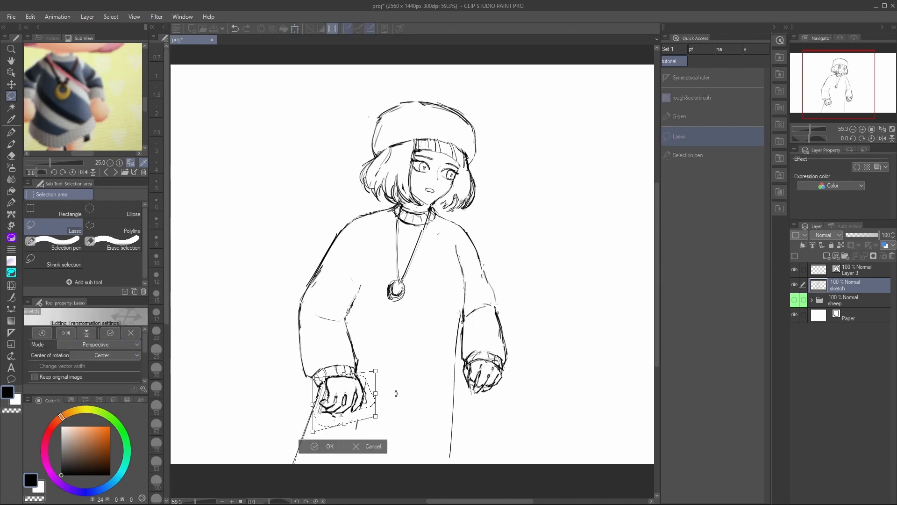
left_click(329, 445)
Start a Mesh Transformation on the selected lower hand and set the number of horizontal lattice points to 3
left_click(30, 17)
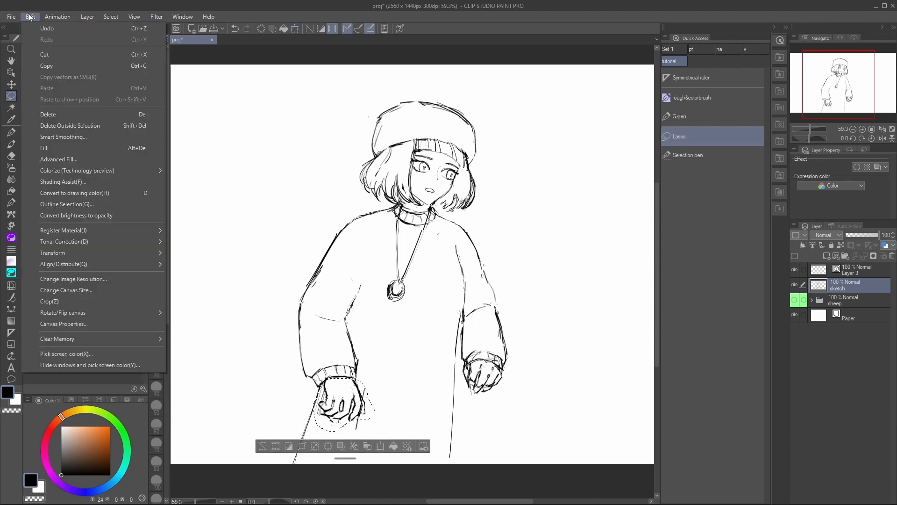
mouse_move(136, 253)
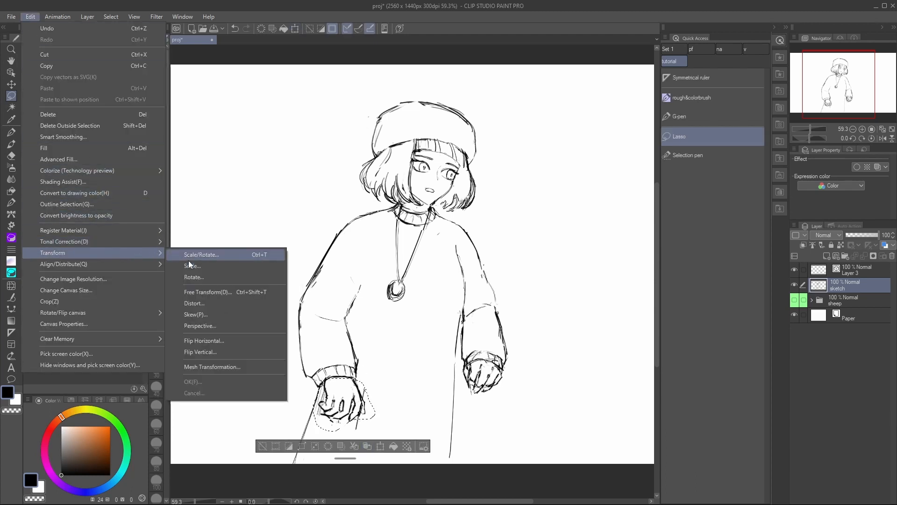
left_click(227, 366)
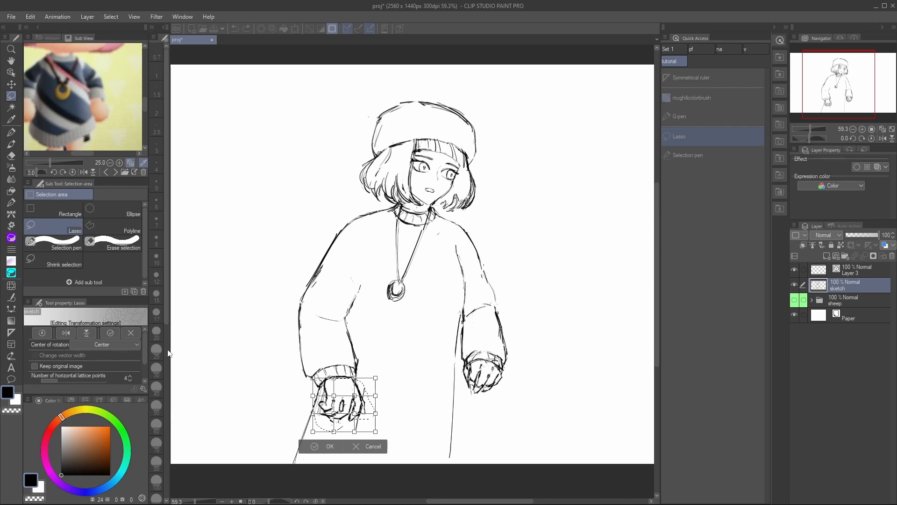
left_click_drag(145, 344, 150, 365)
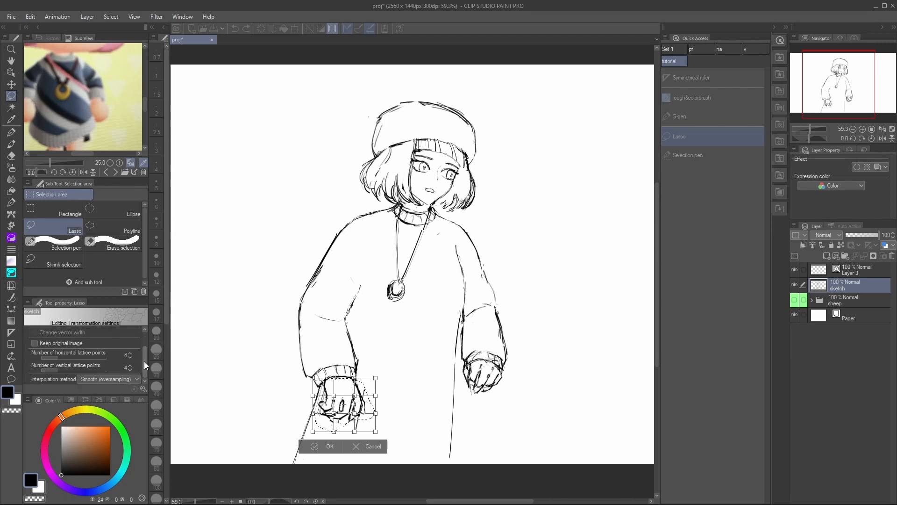
left_click(129, 359)
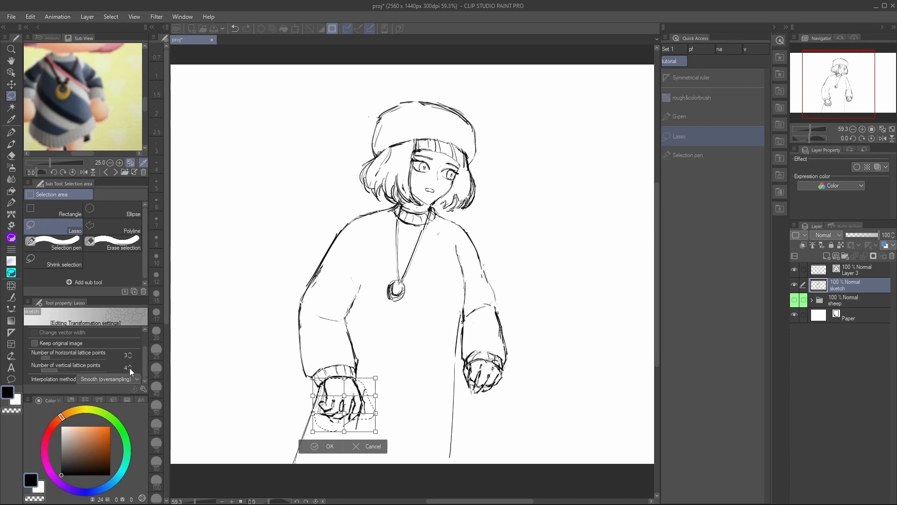
Warp the hand by pulling its outer lattice points slightly, checking it in a horizontally flipped view, and apply the transformation
left_click_drag(312, 414, 312, 409)
left_click_drag(312, 395, 315, 396)
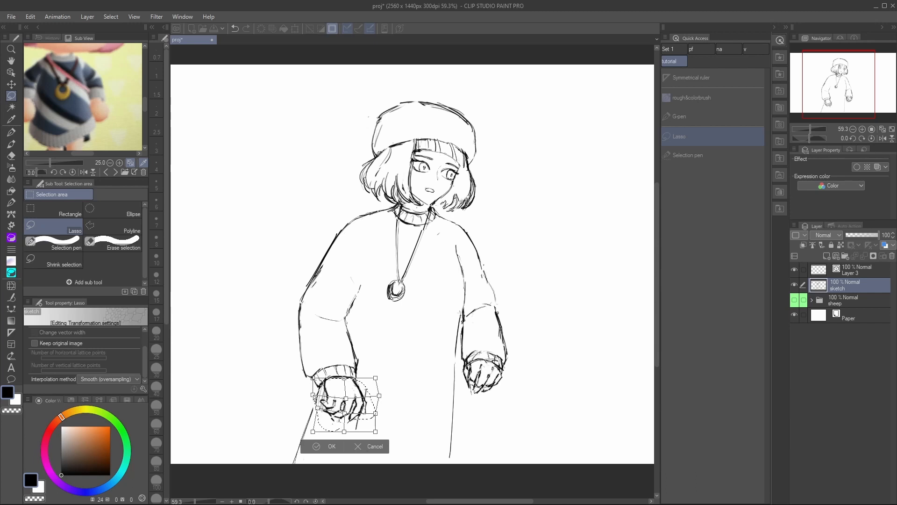
key("h")
mouse_move(479, 398)
left_mouse_down()
mouse_move(507, 407)
mouse_move(480, 413)
mouse_move(514, 395)
left_mouse_up()
left_click_drag(445, 395, 441, 396)
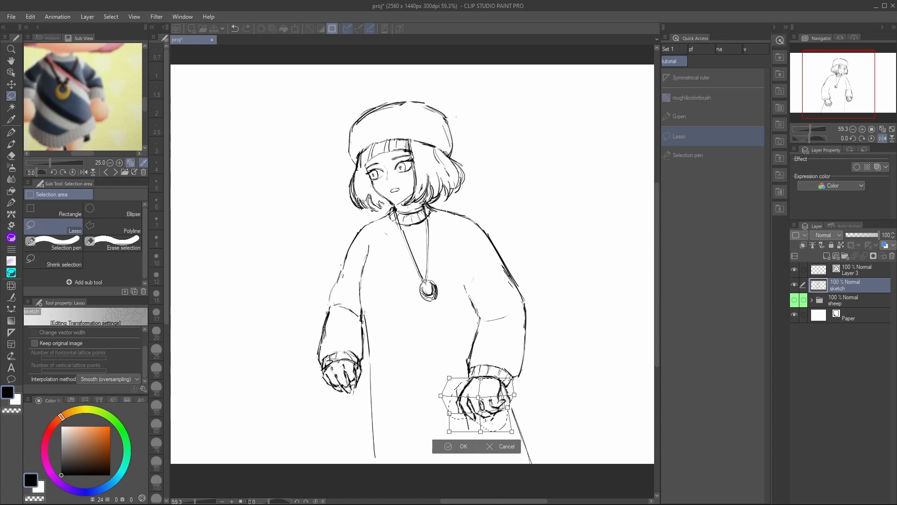
key("h")
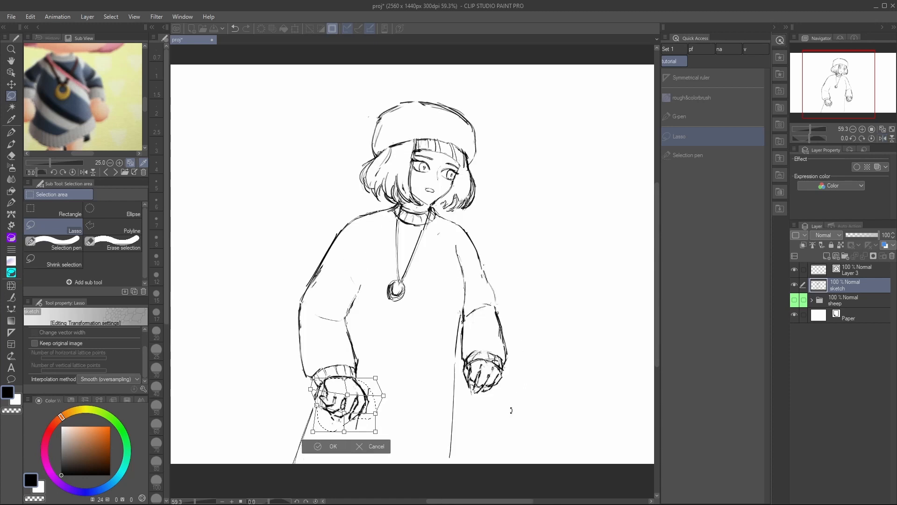
left_click(333, 446)
Toggle the canvas's horizontal flip to check the drawing in both orientations and switch to the Liquify tool
left_click(892, 129)
key("h")
key("h")
key("j")
scroll(468, 285, "up", 5)
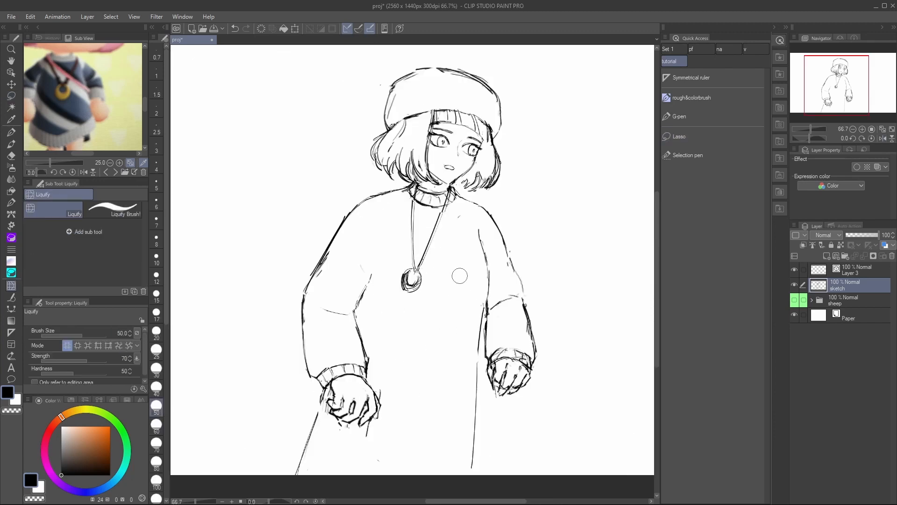
Add the Mesh Transformation command from the Edit commands' Transform group to Quick Access
right_click(689, 171)
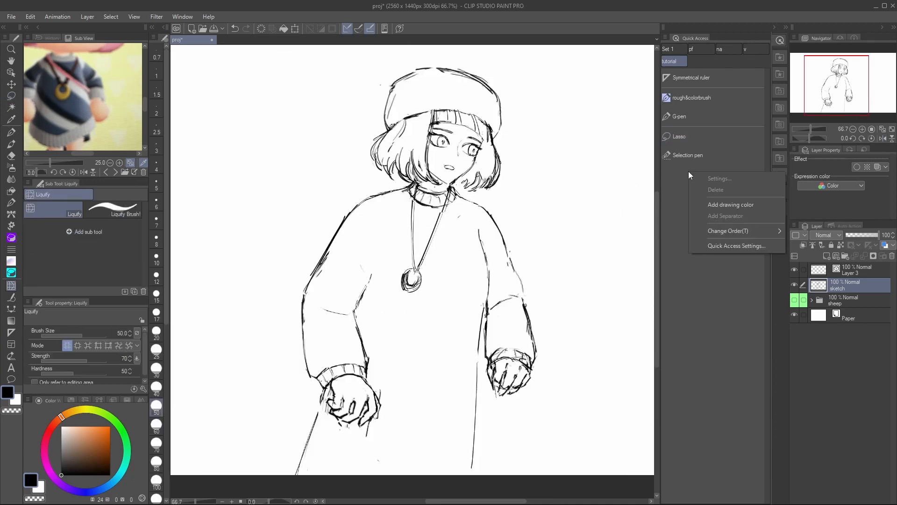
left_click(737, 246)
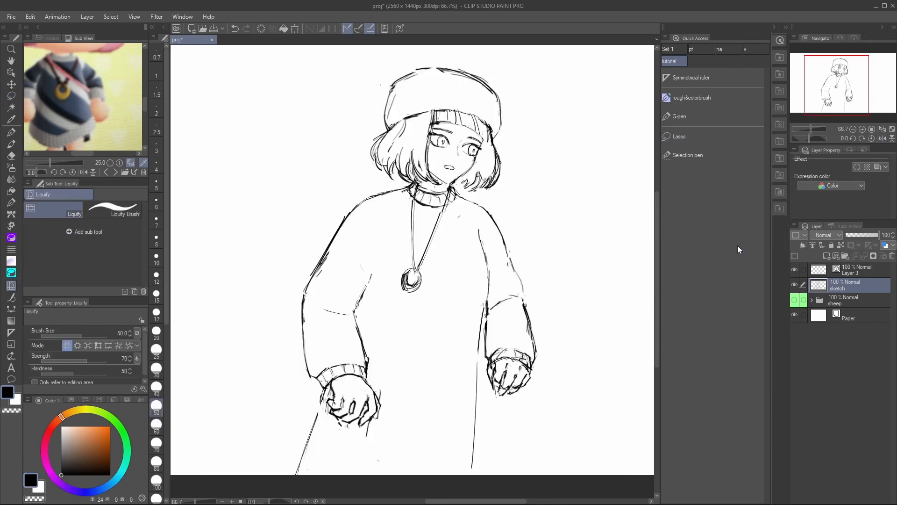
left_click(368, 171)
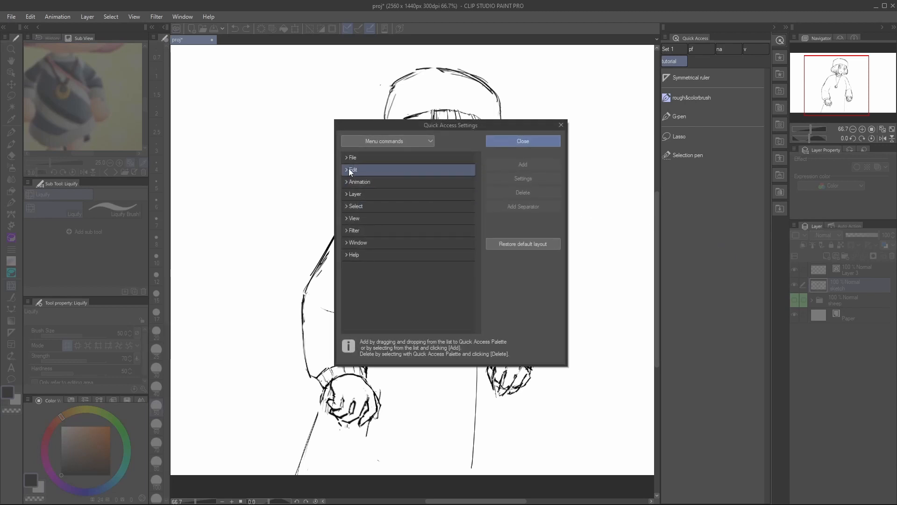
left_click(349, 169)
scroll(378, 197, "down", 4)
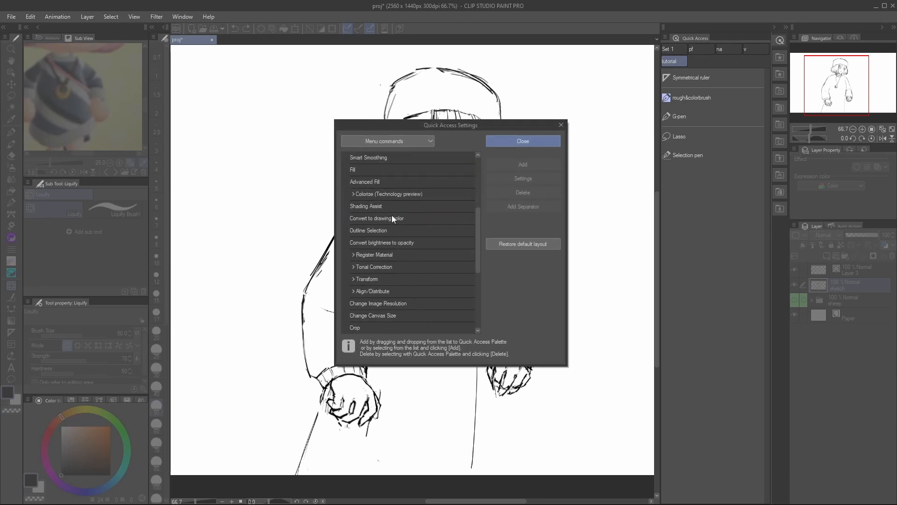
left_click(360, 278)
scroll(392, 277, "down", 2)
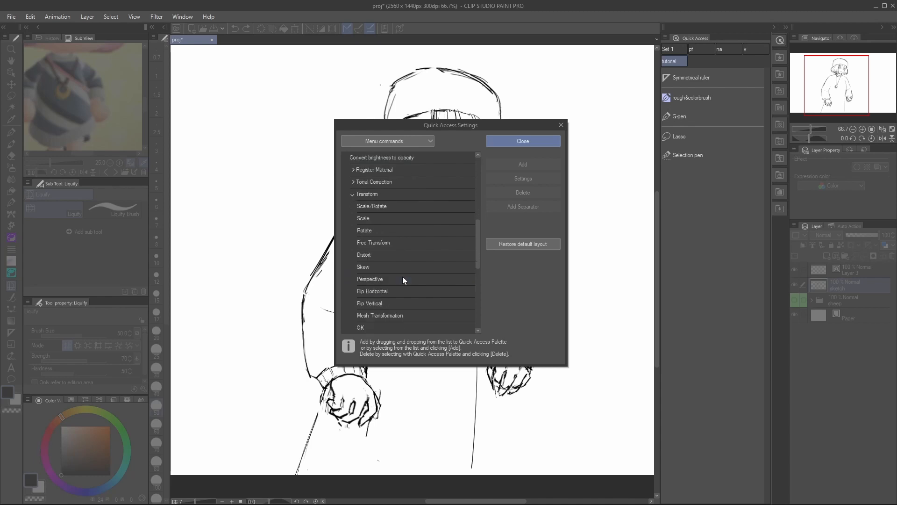
scroll(403, 279, "down", 2)
left_click(406, 291)
left_click(530, 163)
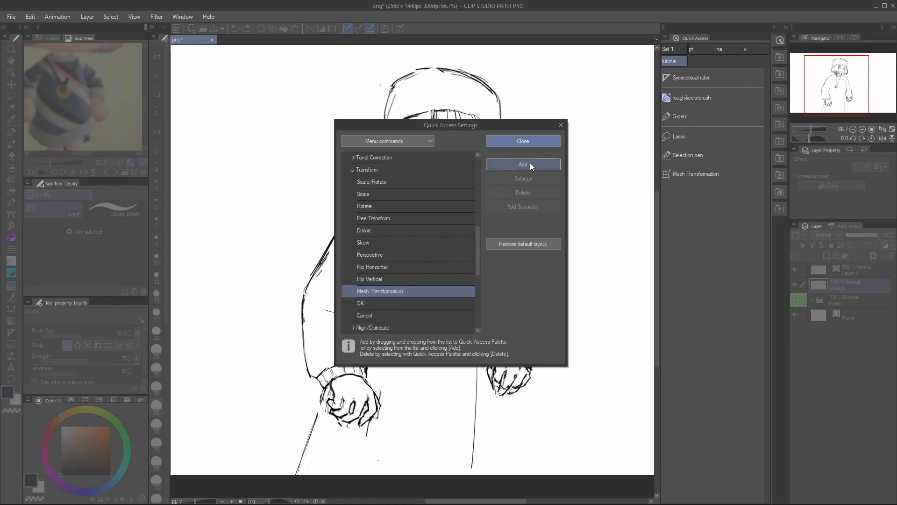
Add the Change Canvas Size command to Quick Access and close the Quick Access Settings
left_click_drag(477, 234, 481, 264)
left_click(414, 245)
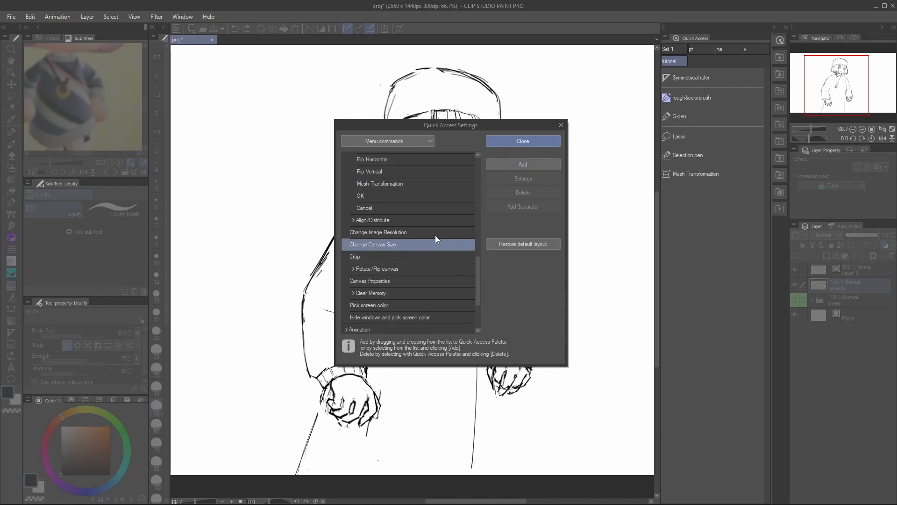
left_click(531, 163)
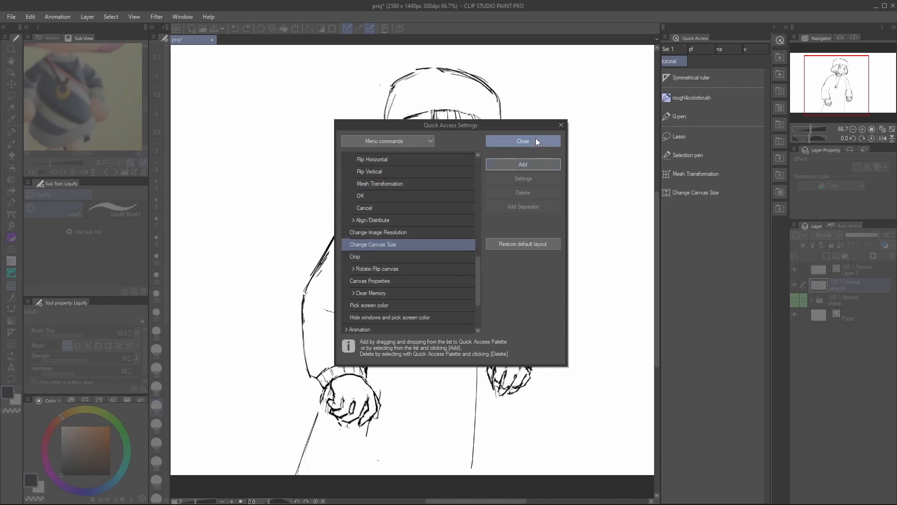
left_click(536, 141)
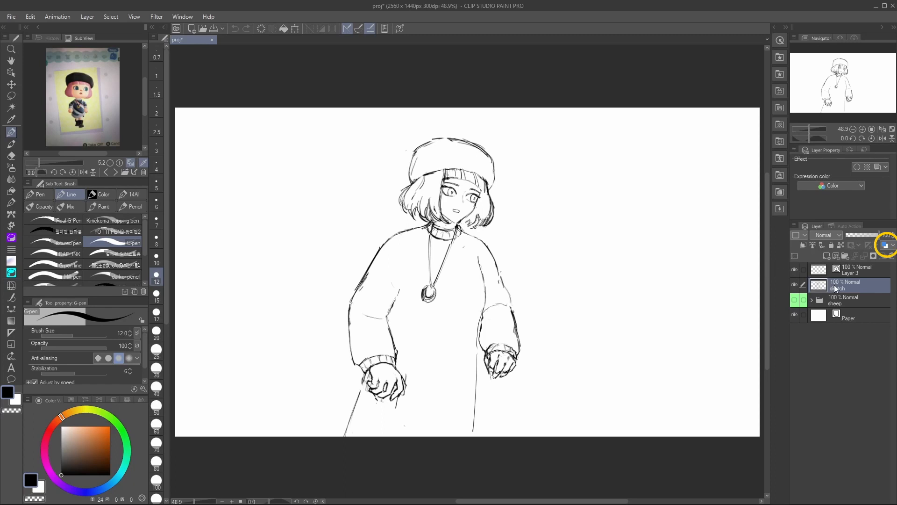
Turn on the layer color effect for the sketch layer, keeping its blue color
left_click(886, 245)
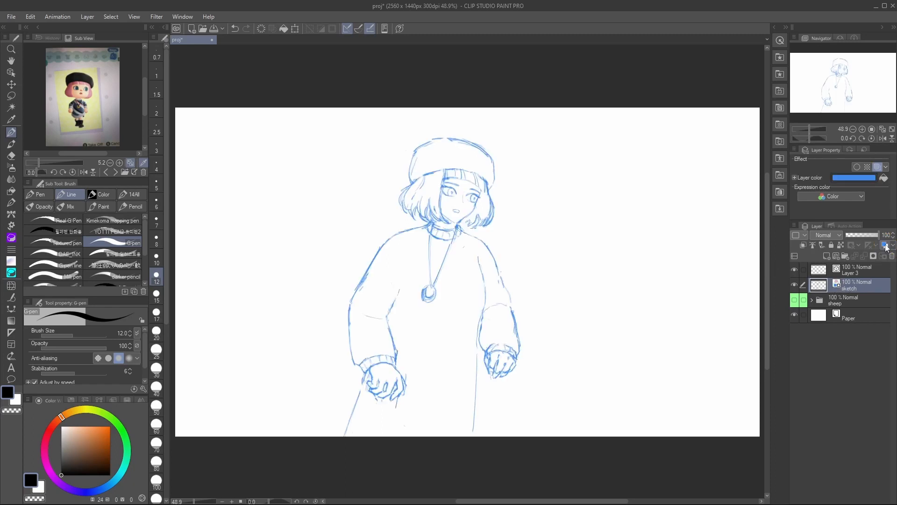
left_click(885, 246)
left_click(885, 245)
left_click(853, 180)
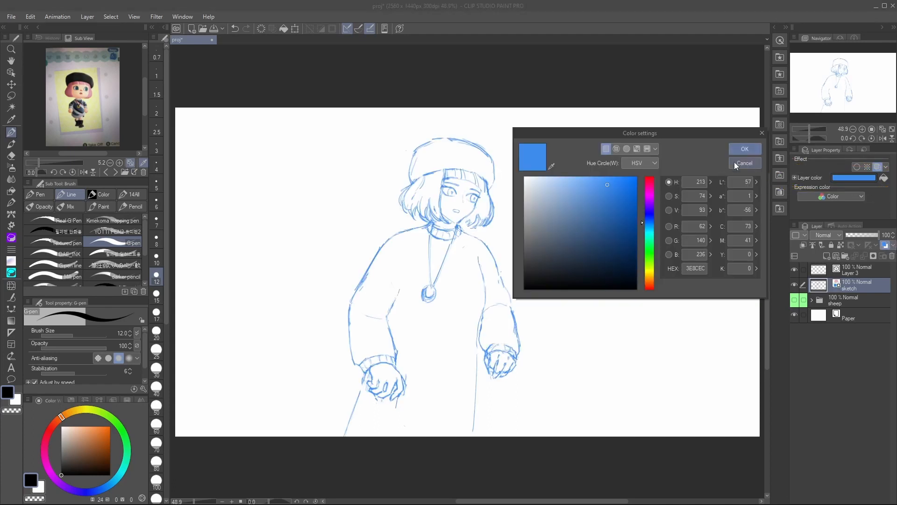
left_click(749, 149)
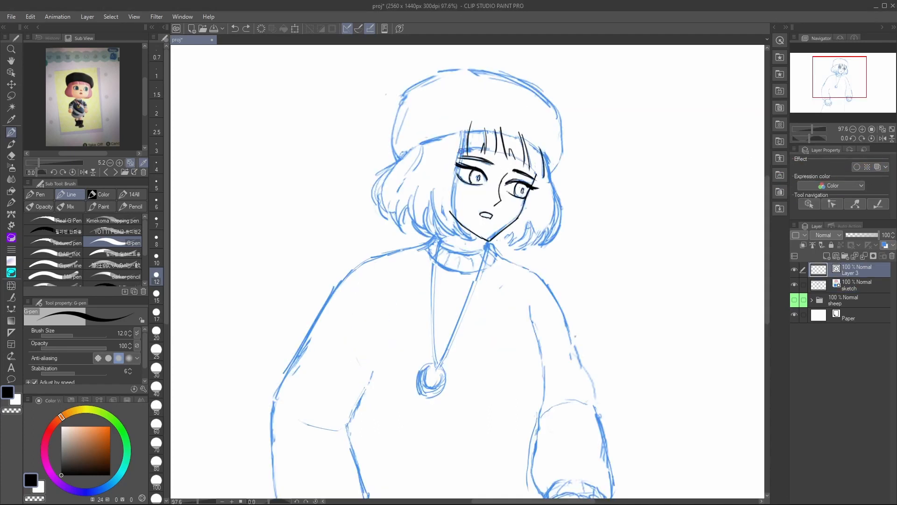
Ink the character's bangs on Layer 3 with the G-pen and trim overlapping lines with the Vector eraser
left_click_drag(461, 151, 544, 177)
key("e")
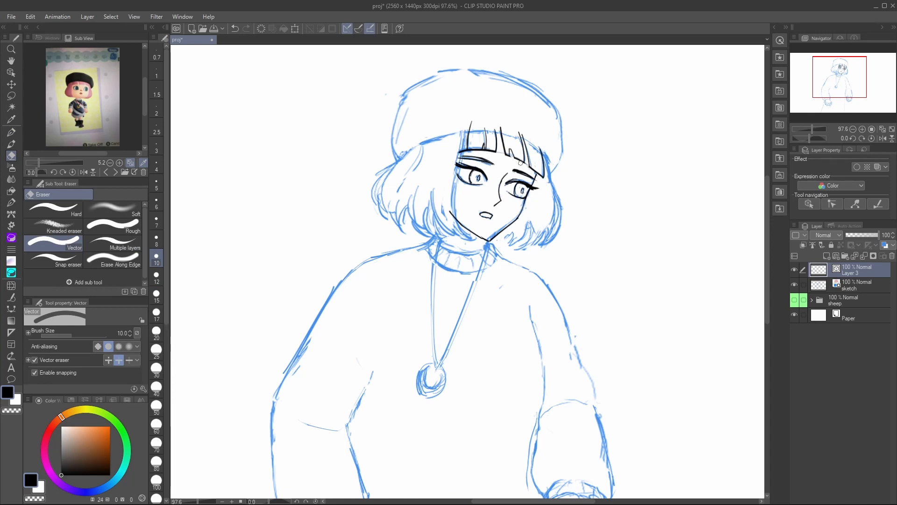
key("p")
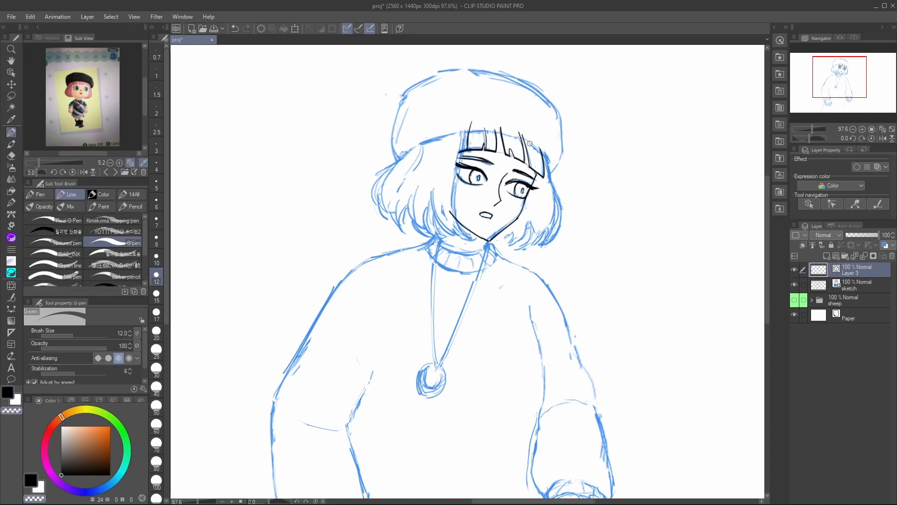
left_click_drag(530, 143, 546, 171)
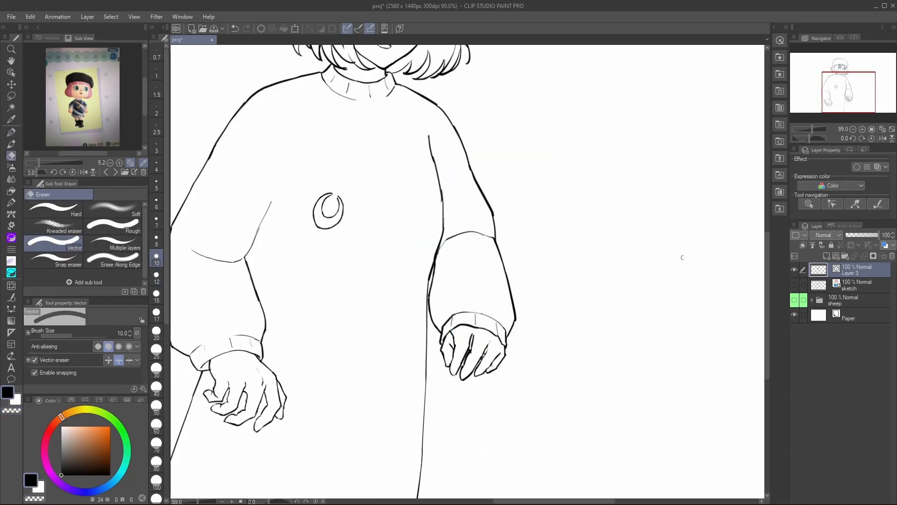
Rasterize Layer 3 and set the Liquify brush size to 100
right_click(852, 269)
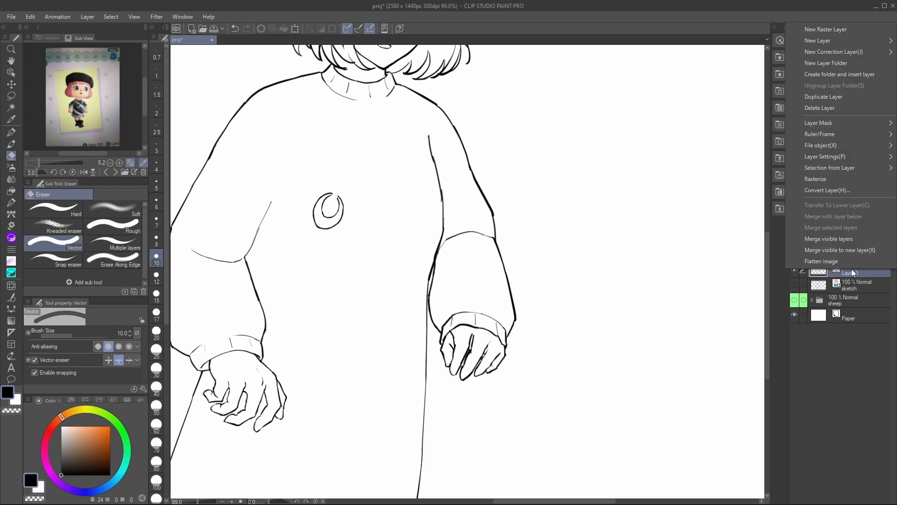
left_click(830, 178)
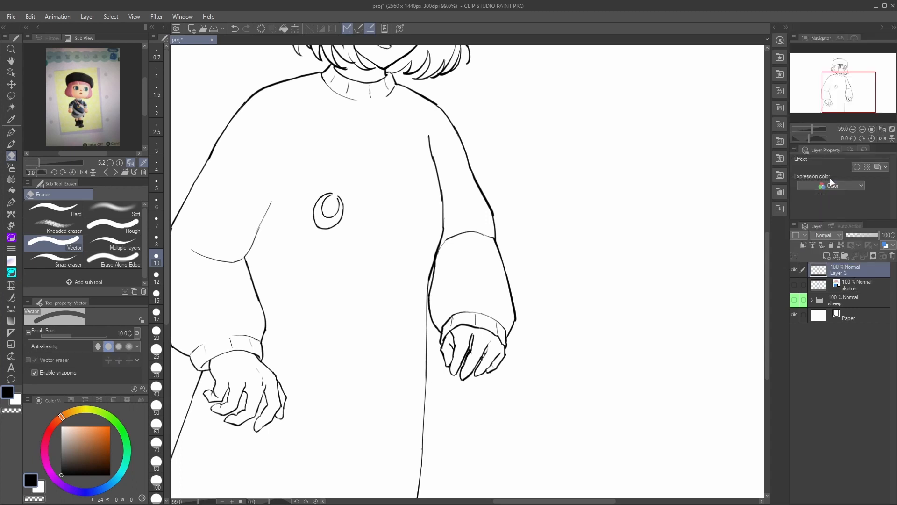
left_click(11, 286)
key("bracketright")
key("bracketright")
key("bracketright")
key("bracketright")
key("bracketright")
key("bracketright")
key("bracketright")
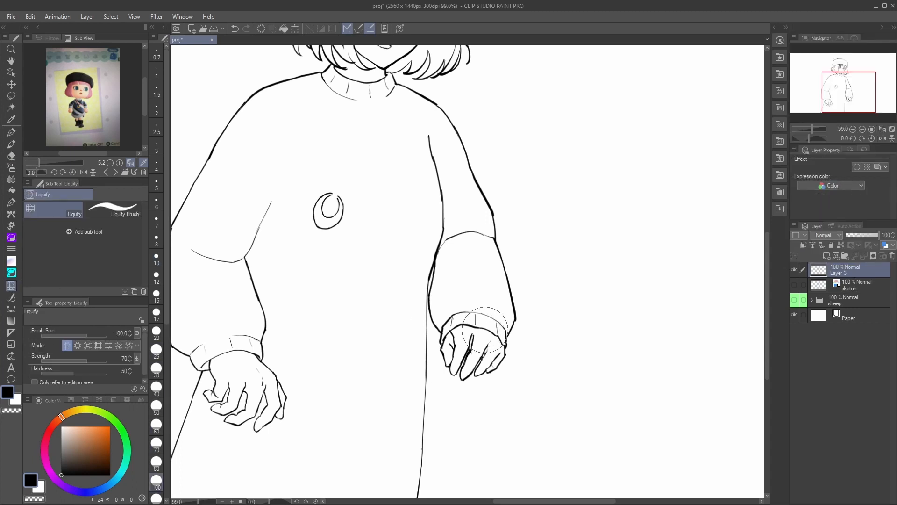
Try liquifying the hand beside the coat's far edge, undo it, and nudge its lines with a brush size of 50
left_click_drag(483, 329, 502, 368)
key("ctrl+z")
key("bracketleft")
key("bracketleft")
key("bracketleft")
key("bracketleft")
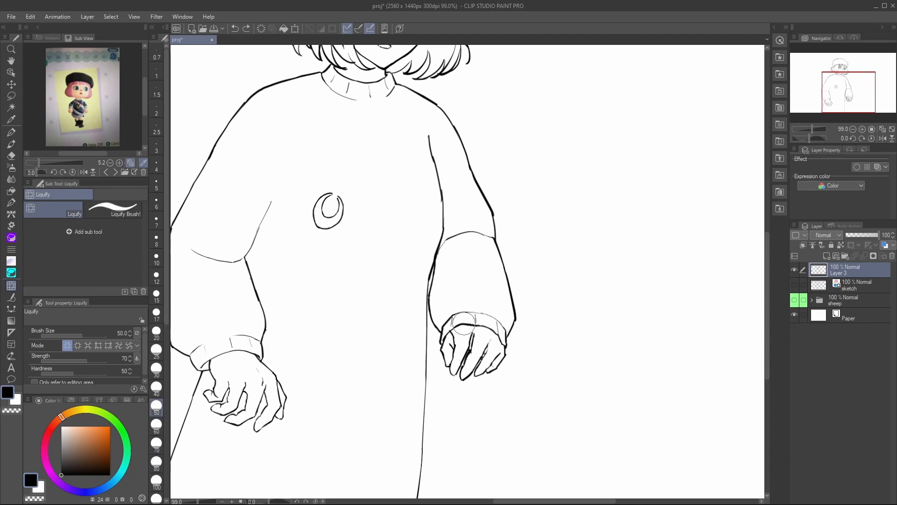
left_click_drag(464, 324, 464, 325)
scroll(522, 302, "down", 1)
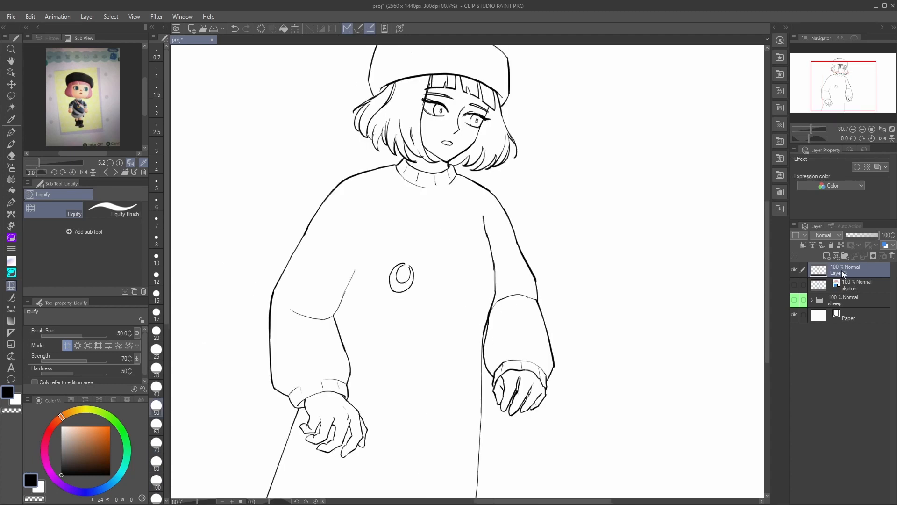
Convert the rasterized Layer 3 to a vector layer, accepting the default vector conversion settings
right_click(842, 270)
left_click(839, 192)
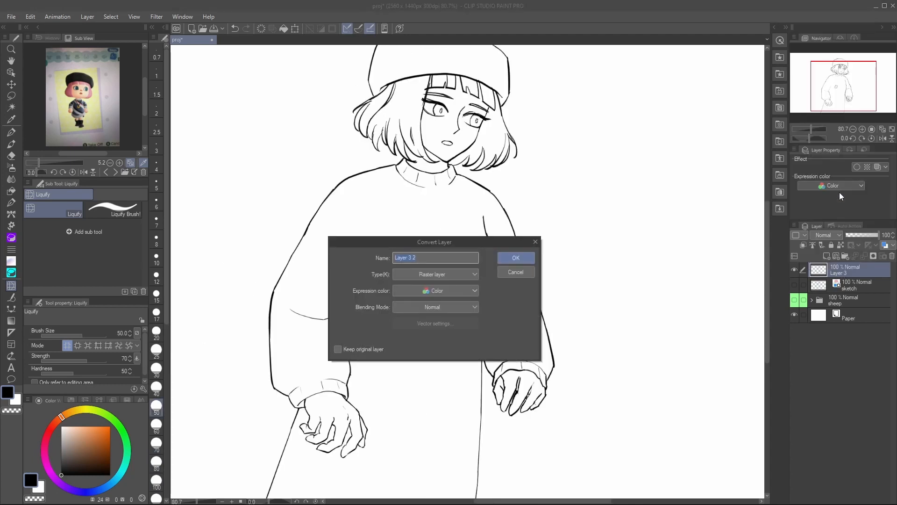
left_click(444, 274)
left_click(439, 296)
left_click(453, 321)
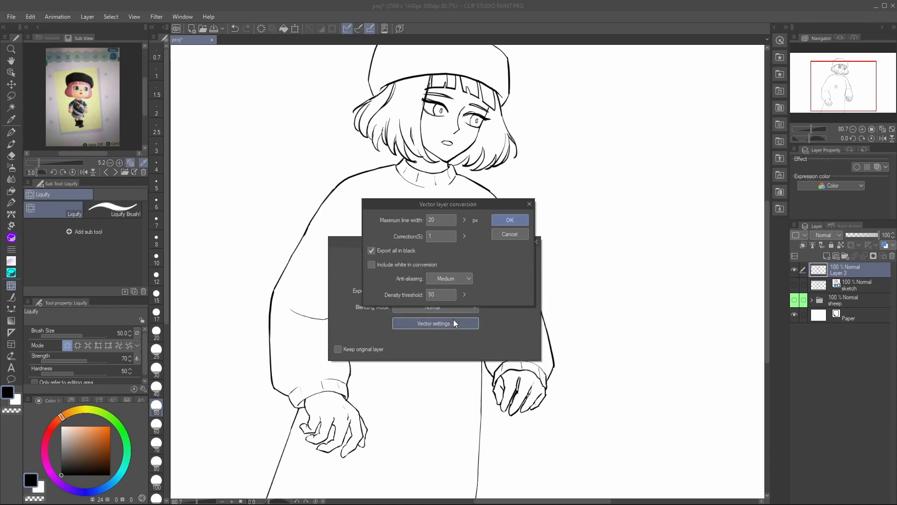
left_click(509, 220)
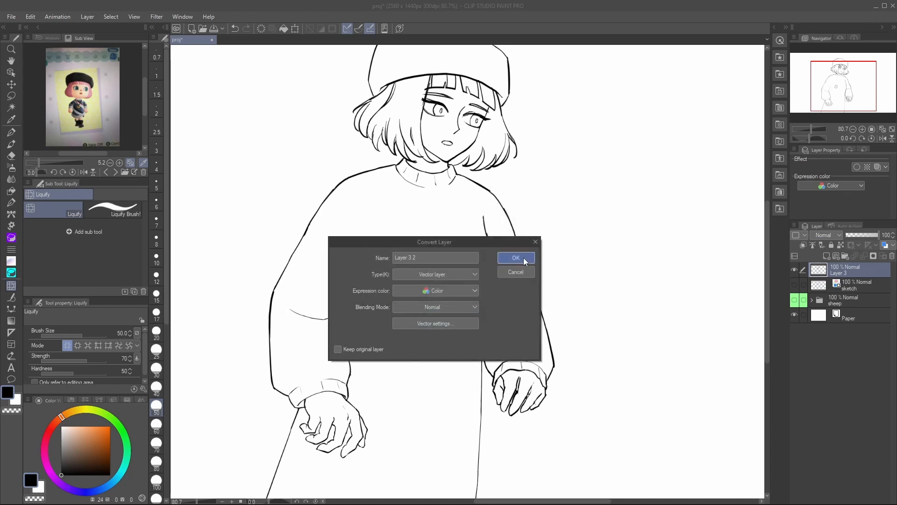
left_click(517, 256)
Undo the layer conversion and revert the History to the Vector eraser state just before Layer 3 was rasterized
key("ctrl+z")
key("ctrl+z")
key("ctrl+z")
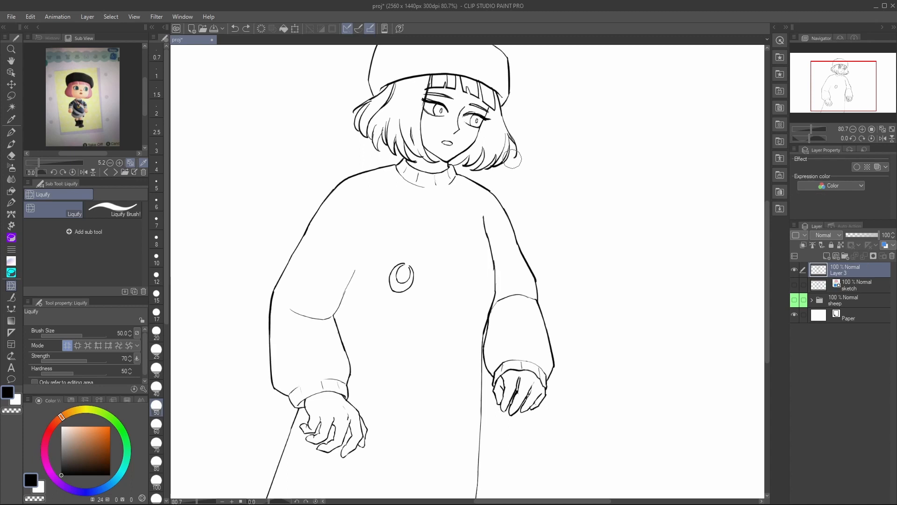
left_click(52, 37)
scroll(76, 98, "up", 2)
left_click(77, 86)
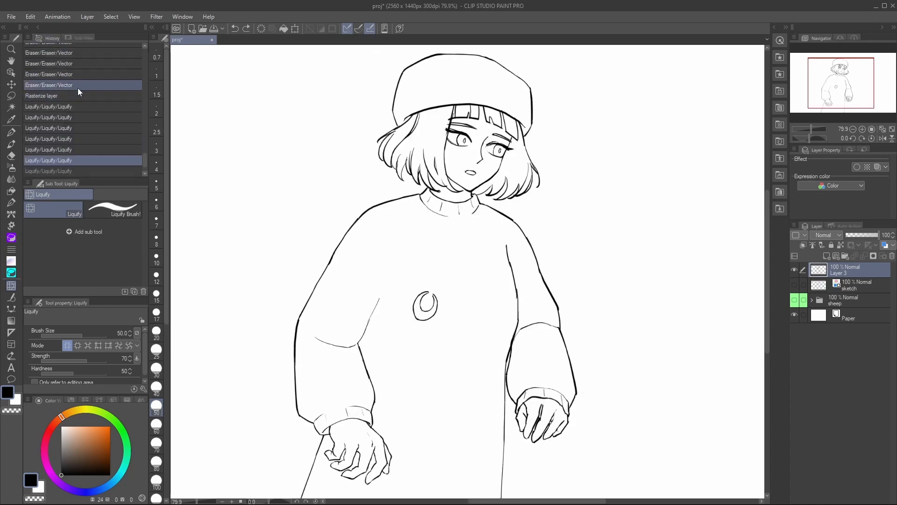
Duplicate the vector Layer 3 and place the copy directly beneath it
left_click_drag(849, 273, 848, 282)
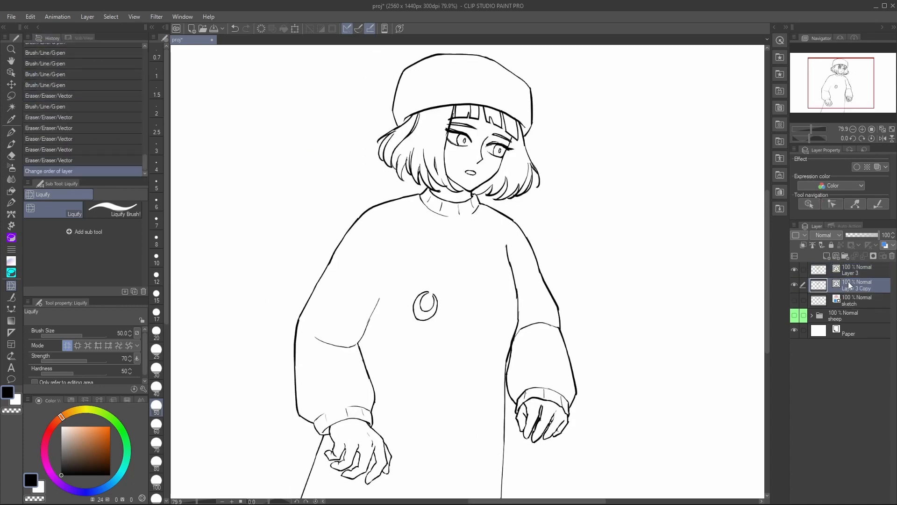
Rasterize the upper Layer 3 and hide Layer 3 Copy
right_click(851, 268)
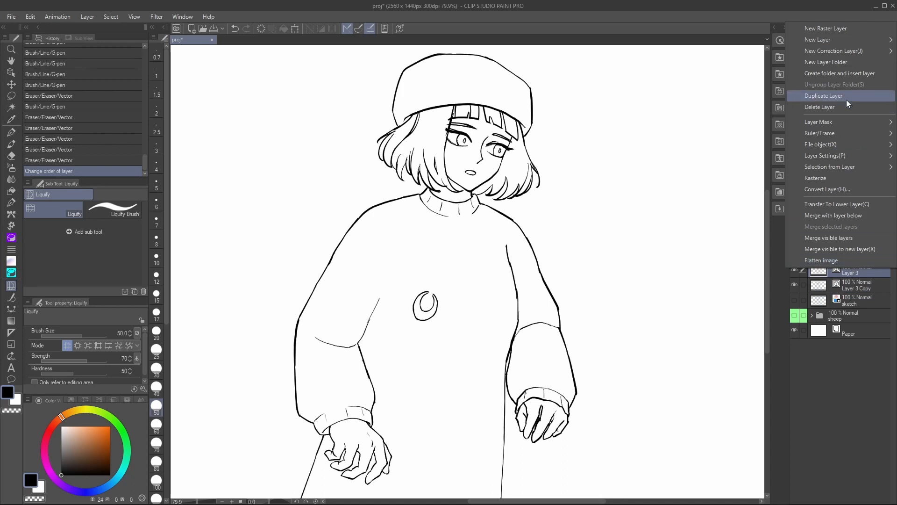
left_click(865, 266)
left_click(794, 285)
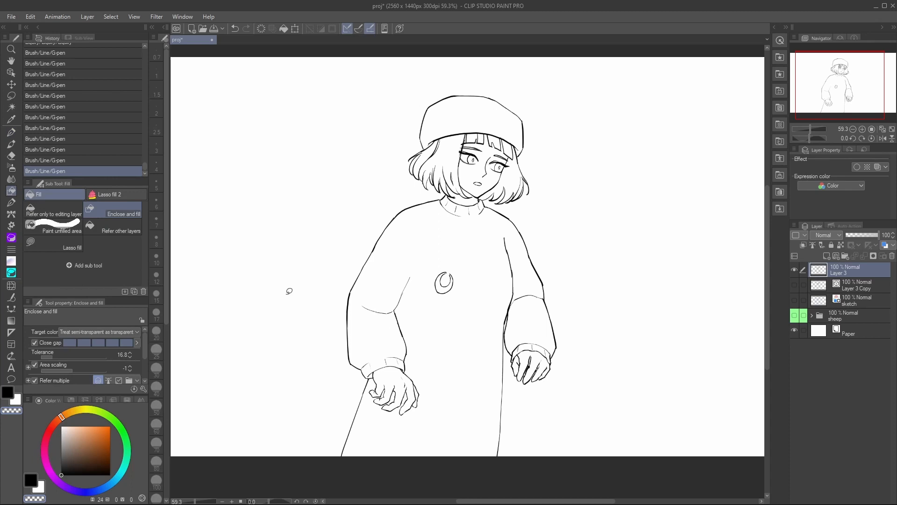
Choose the Refer other layers fill tool, show the reference image in Sub View and sample its cream skin tone
left_click(104, 231)
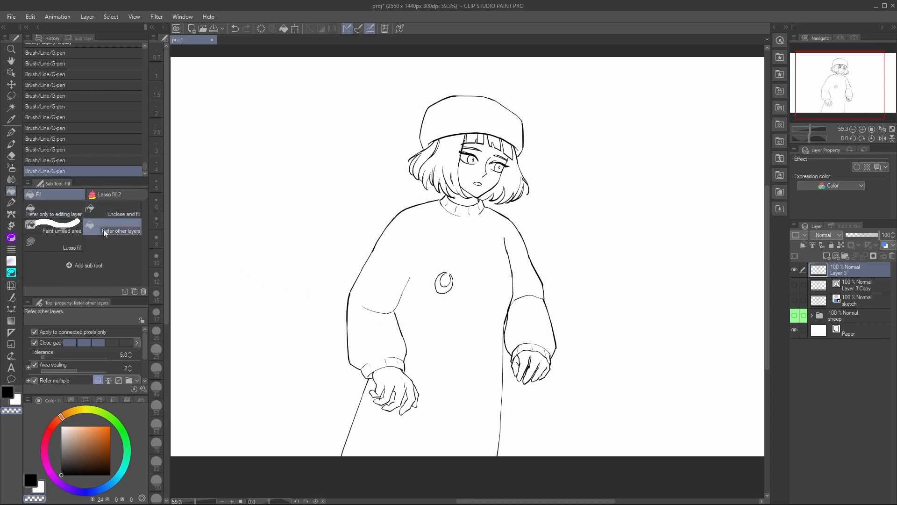
key("ctrl+z")
left_click(81, 38)
scroll(83, 104, "up", 3)
key("c")
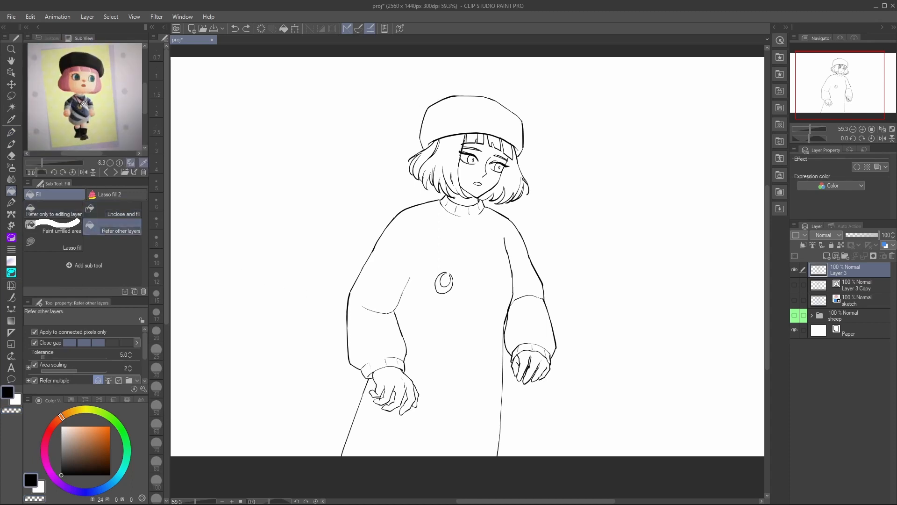
left_click(92, 84)
Add a raster layer named color directly beneath the line art, and rename the line art layer line
left_click(826, 256)
left_click_drag(839, 269, 849, 293)
double_click(846, 289)
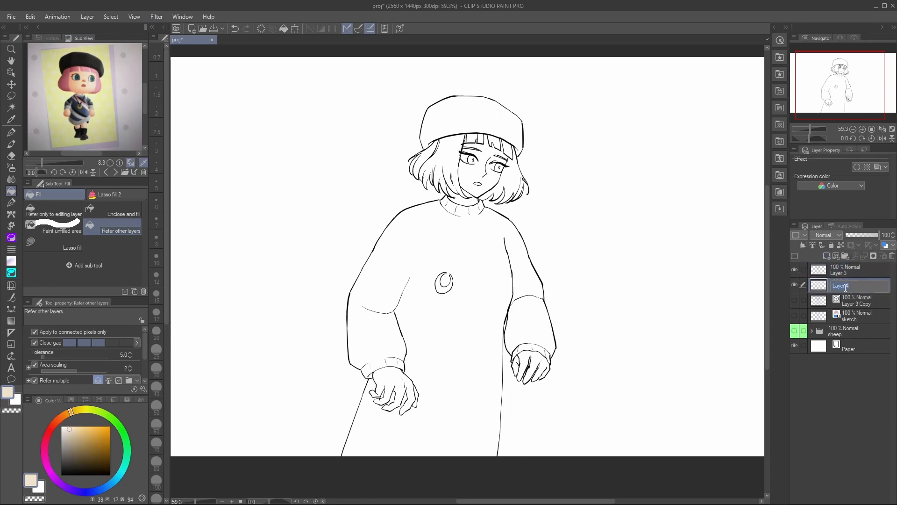
type("color")
key("Return")
double_click(843, 274)
type("line")
key("Return")
Make the color layer active and set the secondary drawing color to a neutral mid grey
left_click(844, 286)
key("x")
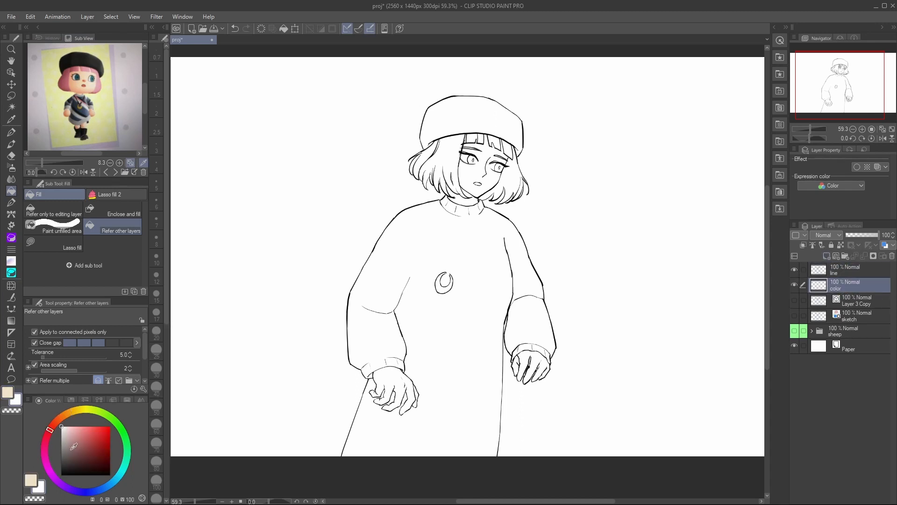
left_click(60, 444)
Try filling the face, coat, sleeve and near hand with grey one area at a time, and clear the color layer
left_click(473, 178)
left_click(464, 227)
left_click(445, 283)
left_click(522, 313)
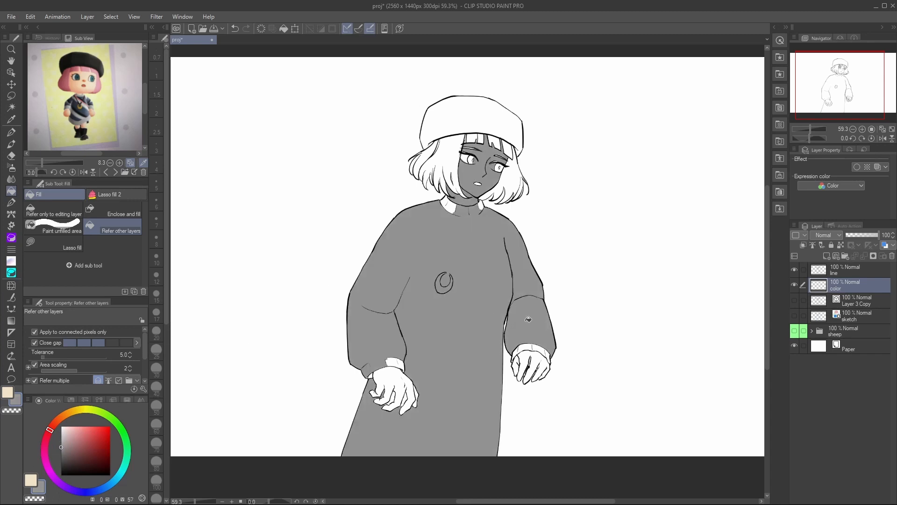
left_click(385, 376)
left_click(384, 368)
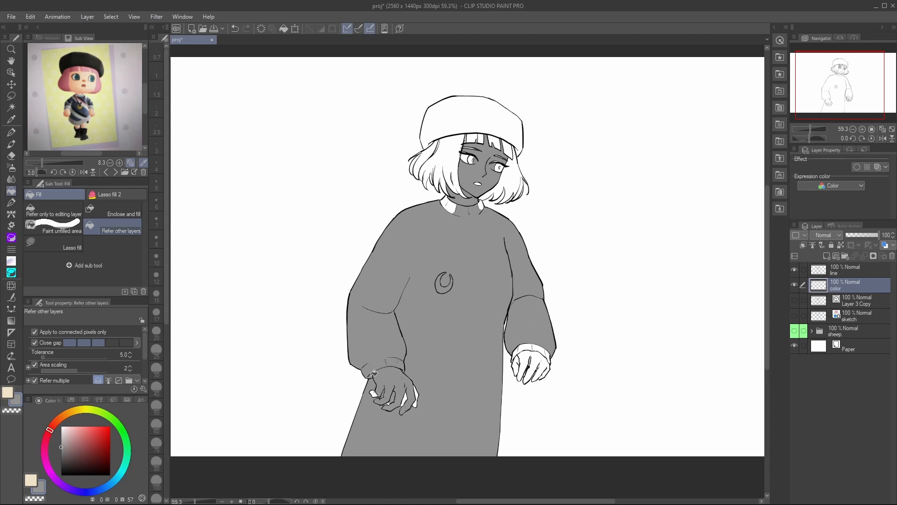
key("Delete")
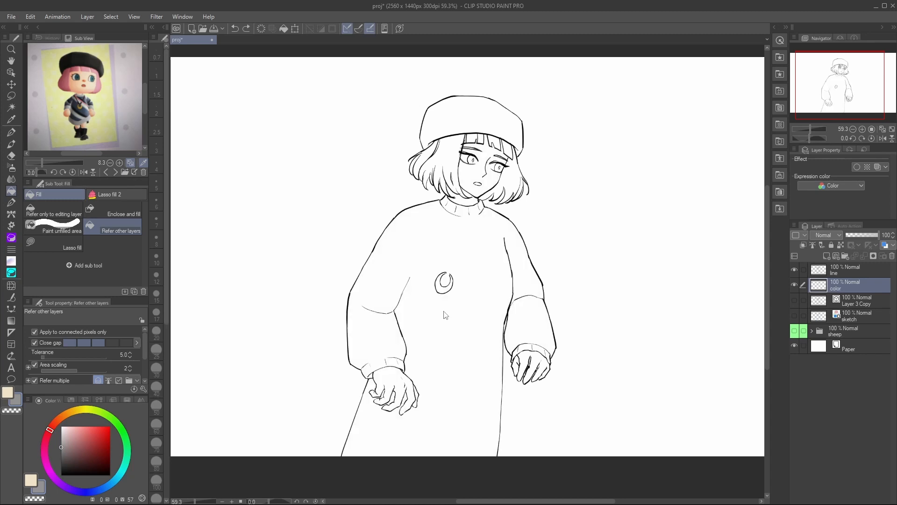
Fill the whole figure grey with Enclose and fill, and cover the coat's bottom edge with Paint unfilled area
left_click(120, 209)
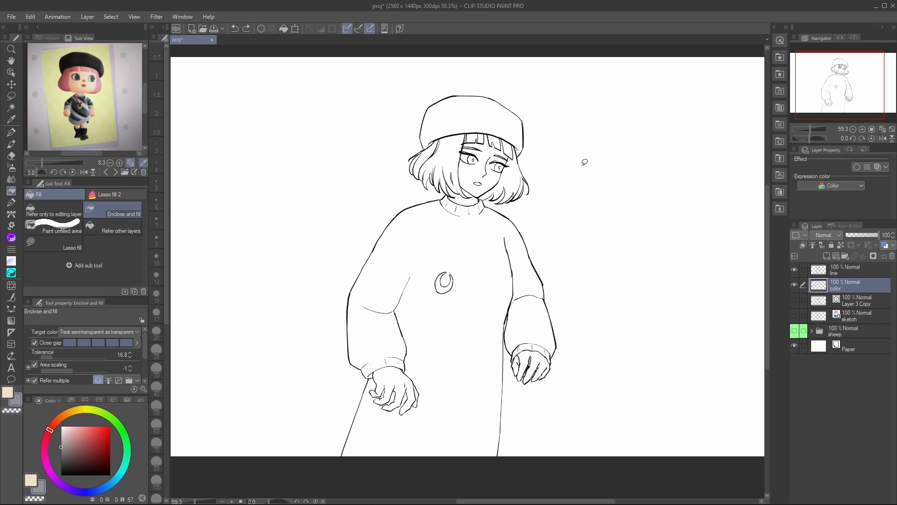
mouse_move(583, 171)
left_mouse_down()
mouse_move(552, 118)
mouse_move(411, 99)
mouse_move(330, 264)
mouse_move(307, 390)
mouse_move(313, 470)
mouse_move(483, 486)
mouse_move(615, 330)
mouse_move(570, 169)
left_mouse_up()
left_click(61, 227)
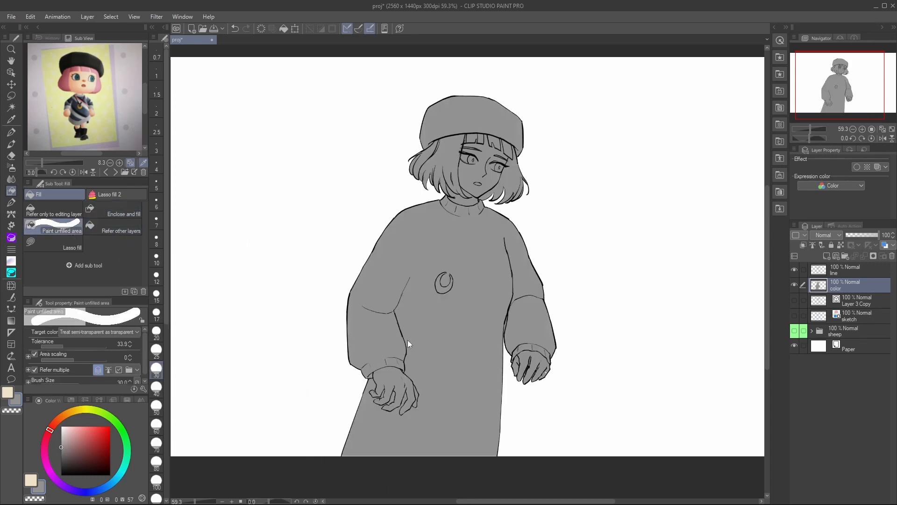
scroll(447, 472, "up", 3)
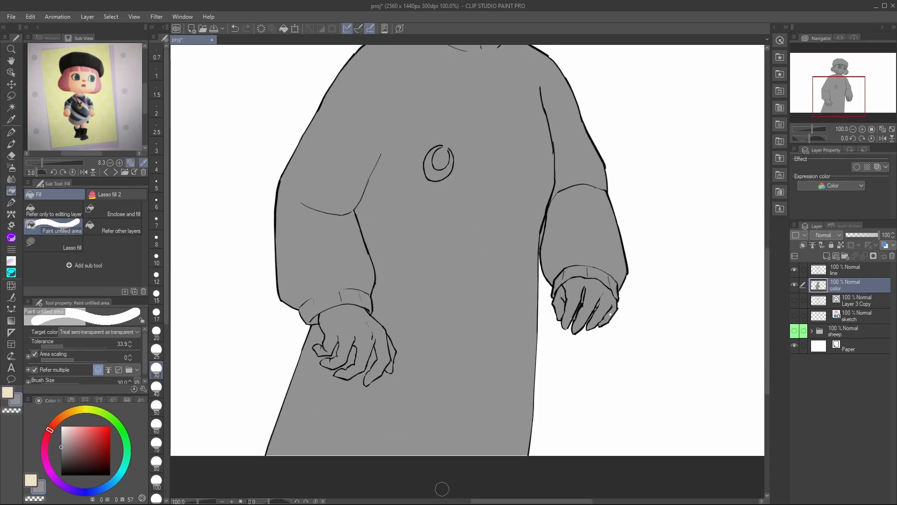
left_click_drag(440, 452, 268, 453)
mouse_move(311, 453)
left_mouse_down()
mouse_move(290, 458)
mouse_move(323, 456)
left_mouse_up()
left_click_drag(465, 456, 528, 455)
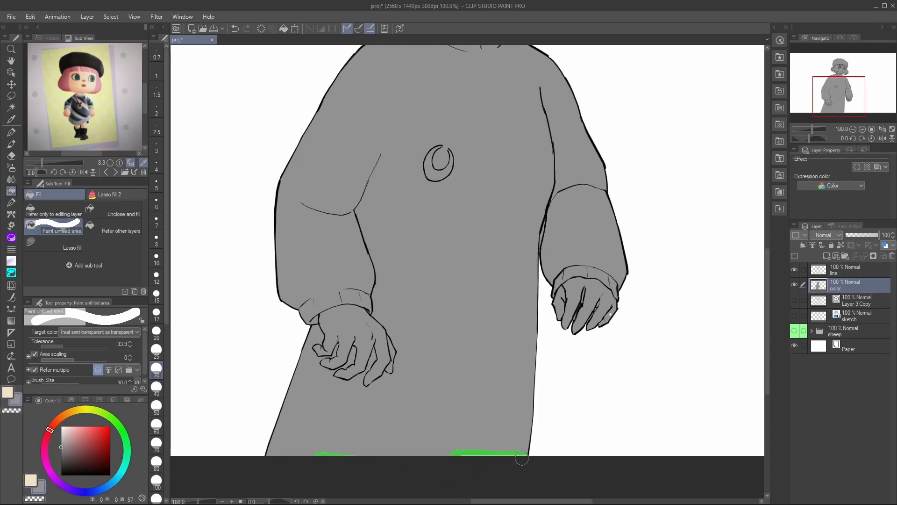
Remove the grey from the narrow gap between the coat and the far sleeve using Enclose and fill with transparent color
scroll(514, 456, "up", 3)
left_click(134, 206)
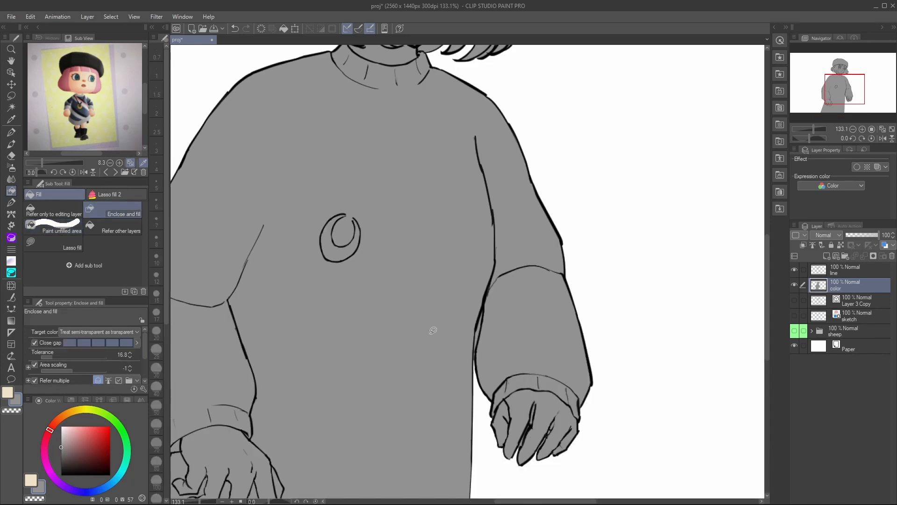
mouse_move(479, 322)
left_mouse_down()
mouse_move(484, 364)
mouse_move(469, 320)
left_mouse_up()
key("e")
key("p")
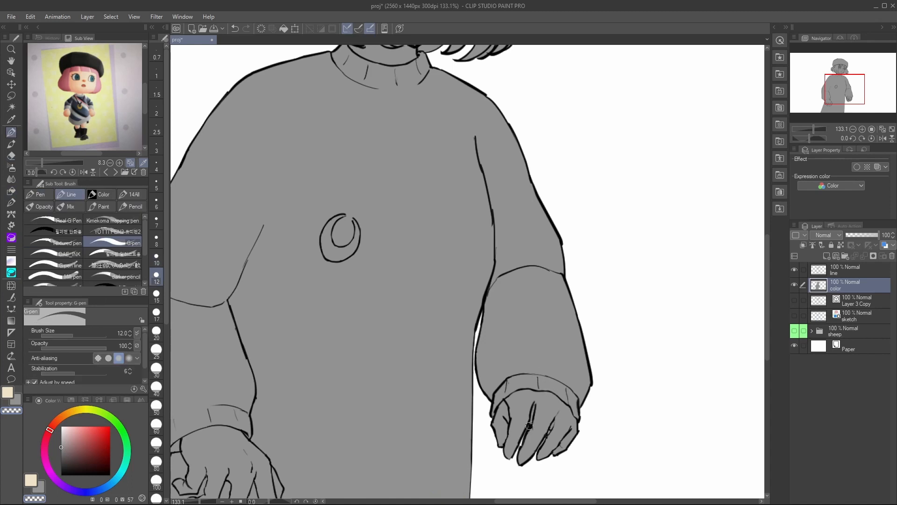
On a new layer clipped above color, fill both hands, the face and the neck with the cream skin tone
scroll(542, 365, "down", 3)
key("g")
key("ctrl+shift+n")
key("x")
mouse_move(339, 409)
left_mouse_down()
mouse_move(336, 430)
mouse_move(362, 429)
left_mouse_up()
key("c")
left_click_drag(547, 370, 572, 404)
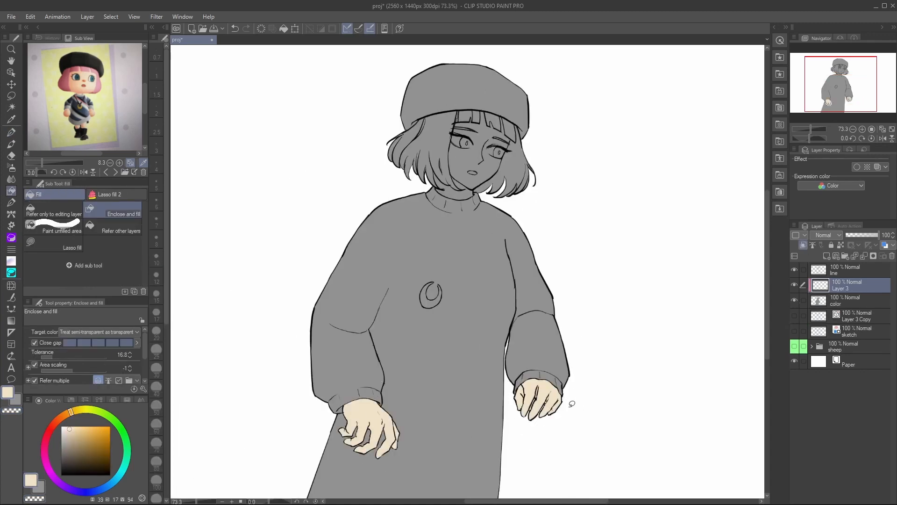
mouse_move(482, 194)
left_mouse_down()
mouse_move(446, 127)
mouse_move(520, 159)
left_mouse_up()
mouse_move(519, 159)
left_mouse_down()
mouse_move(484, 193)
mouse_move(463, 140)
mouse_move(411, 219)
mouse_move(460, 219)
left_mouse_up()
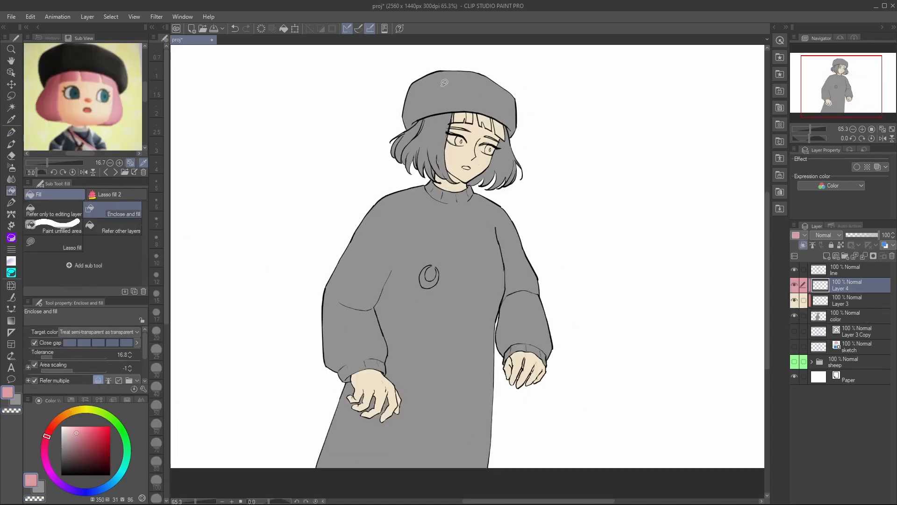
Fill the bangs and both sides of the hair with pink on Layer 4 using Enclose and fill
scroll(463, 140, "up", 3)
mouse_move(491, 115)
left_mouse_down()
mouse_move(517, 140)
mouse_move(477, 143)
mouse_move(493, 118)
left_mouse_up()
left_click_drag(486, 152, 452, 148)
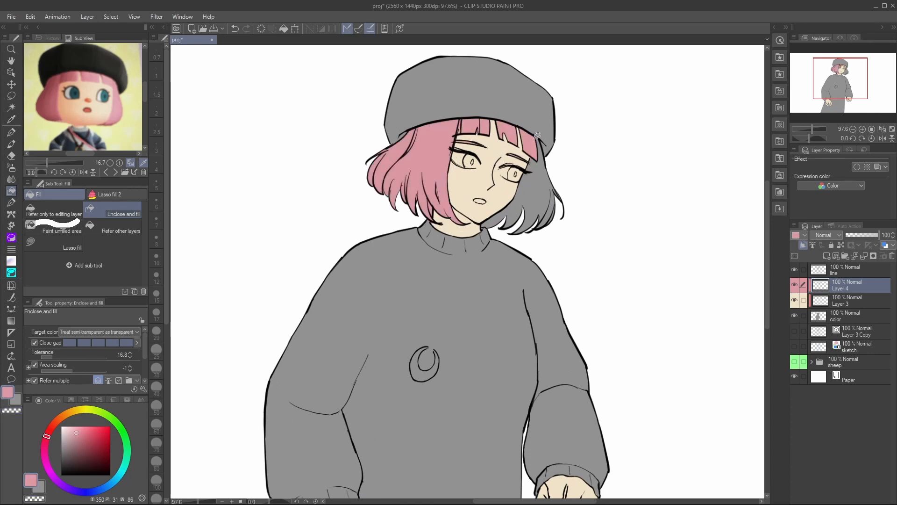
mouse_move(537, 136)
left_mouse_down()
mouse_move(484, 215)
mouse_move(486, 205)
left_mouse_up()
scroll(485, 90, "up", 2)
mouse_move(418, 305)
left_mouse_down()
mouse_move(409, 298)
mouse_move(424, 297)
left_mouse_up()
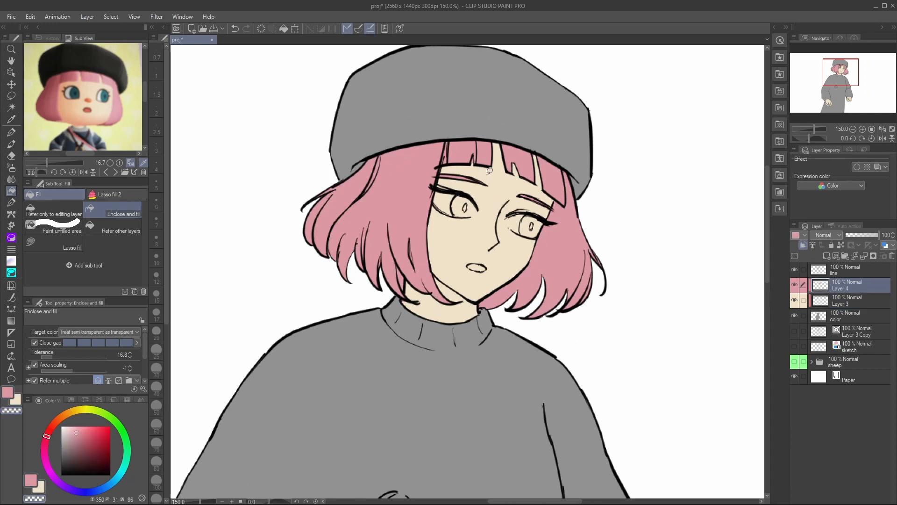
Add a layer with a teal palette color sampled from the reference's eyes, and another clipped layer with a white palette color
left_click(827, 256)
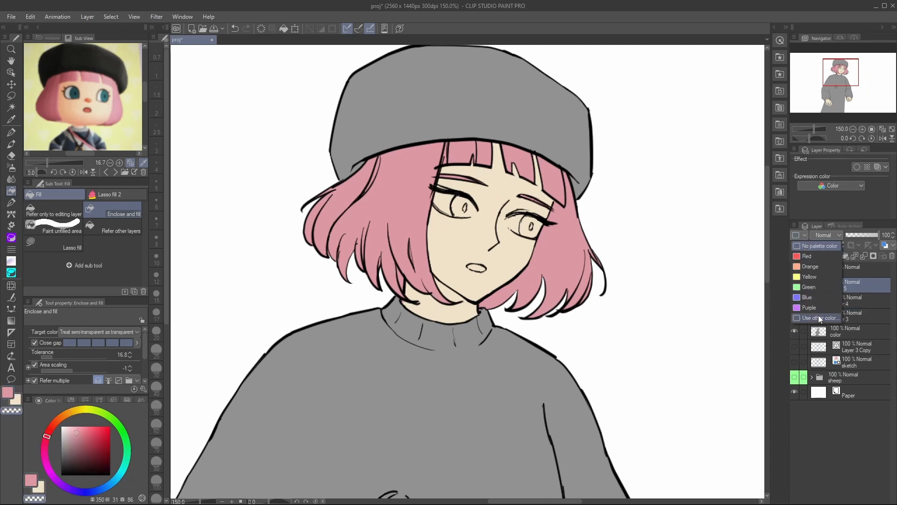
left_click(105, 91)
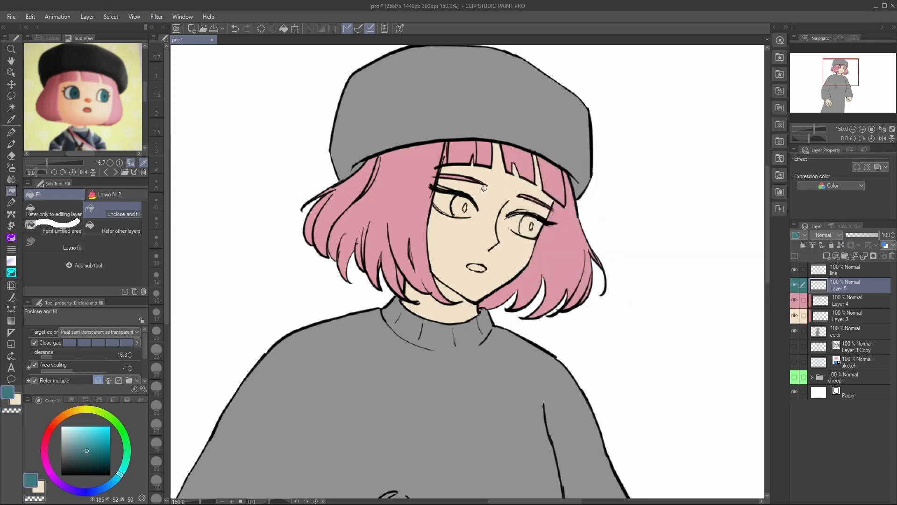
key("ctrl+shift+n")
left_click(741, 155)
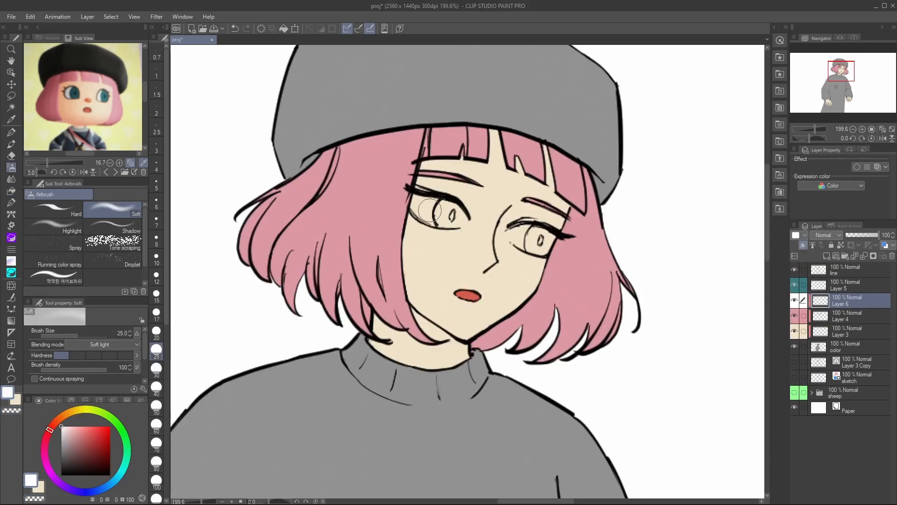
Paint the whites of both eyes and a soft red blush on both cheeks with the Soft airbrush on Layer 6
mouse_move(447, 219)
left_mouse_down()
mouse_move(423, 205)
mouse_move(418, 212)
mouse_move(457, 216)
left_mouse_up()
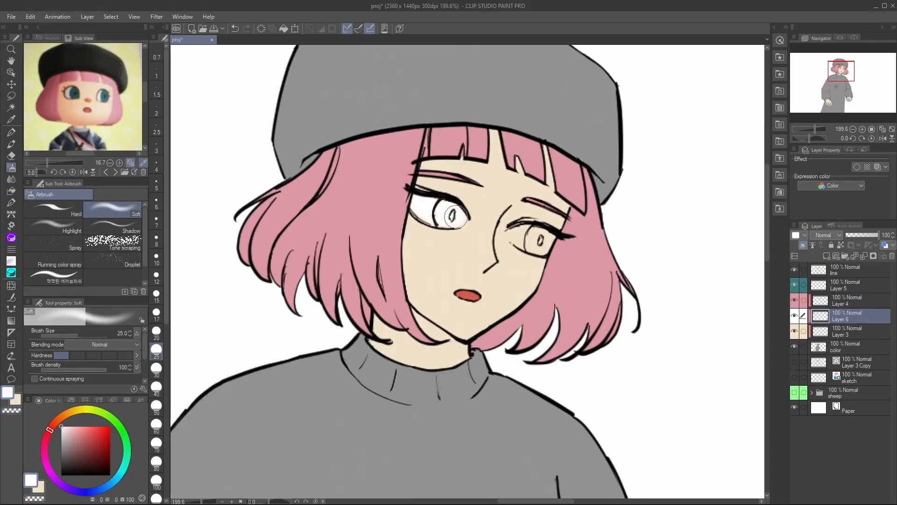
mouse_move(519, 233)
left_mouse_down()
mouse_move(538, 244)
mouse_move(522, 238)
left_mouse_up()
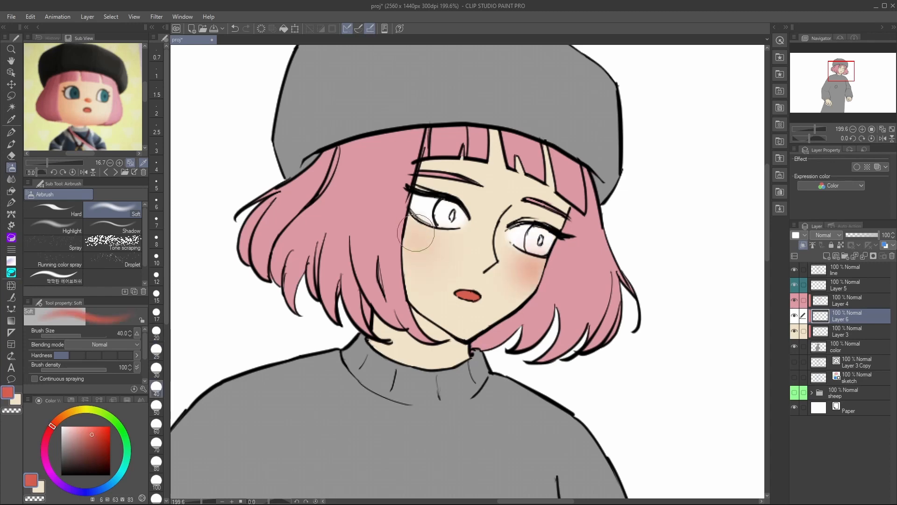
key("h")
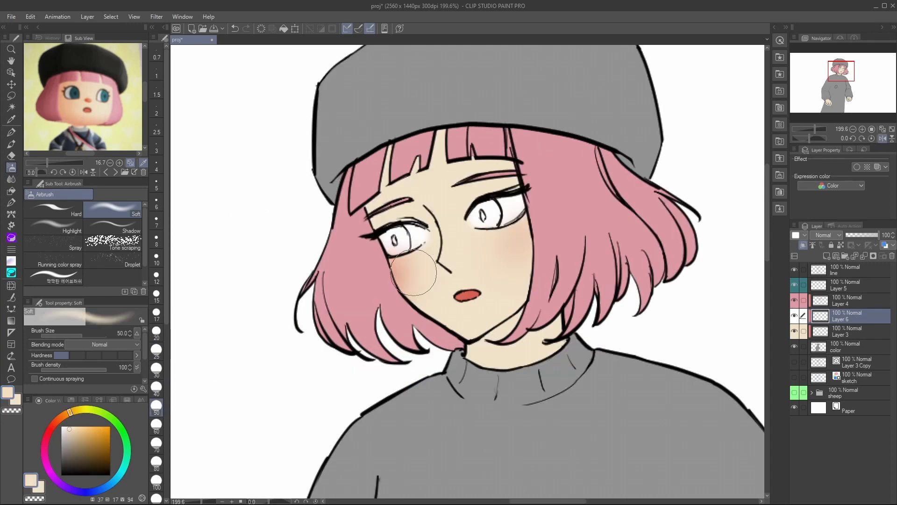
key("h")
left_click_drag(416, 226, 414, 245)
key("h")
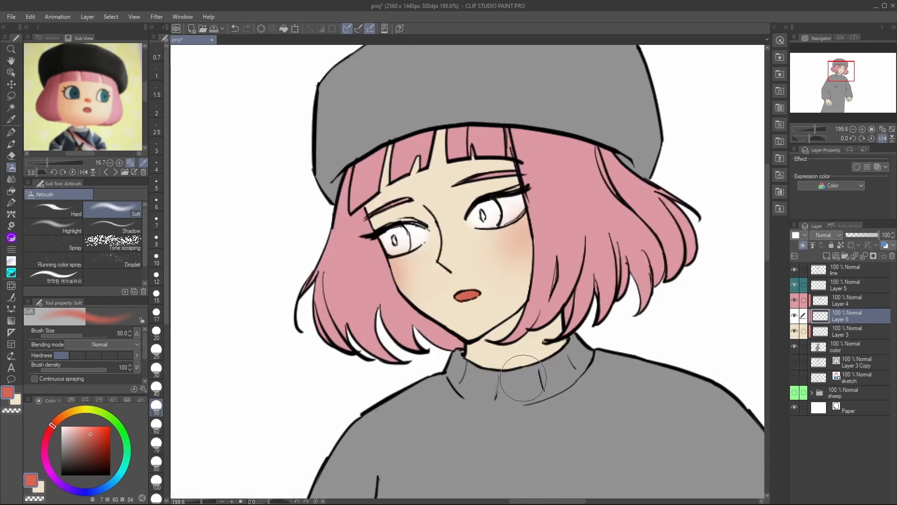
key("h")
Sample the eye white and touch up the whites of both eyes with a much smaller airbrush
left_click(442, 206, "alt")
key("bracketleft")
key("bracketleft")
key("bracketleft")
key("bracketleft")
key("bracketleft")
key("bracketleft")
left_click_drag(423, 209, 426, 217)
left_click_drag(532, 240, 543, 246)
Move Layer 5 beneath Layer 4, sample the reference's teal eye color and hide Layer 6
left_click_drag(852, 286, 851, 303)
left_click(103, 96)
key("g")
left_click(795, 316)
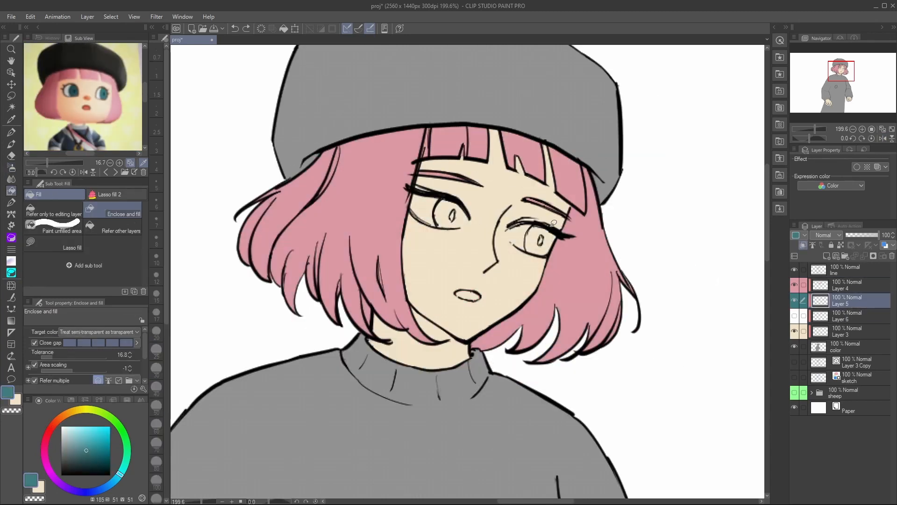
Fill both irises with teal on Layer 5 using Enclose and fill, and show Layer 6 again
left_click_drag(560, 228, 558, 225)
left_click_drag(468, 215, 437, 201)
key("p")
key("g")
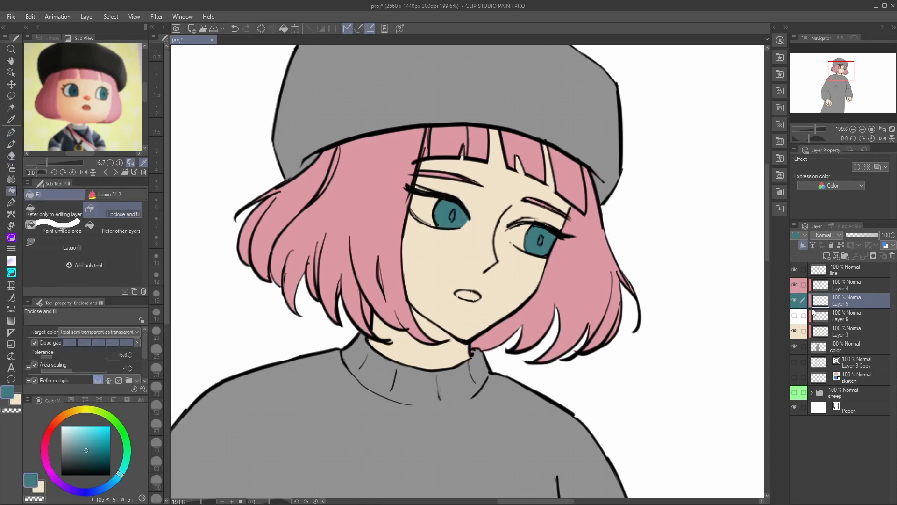
scroll(484, 183, "down", 5)
scroll(484, 183, "up", 5)
key("p")
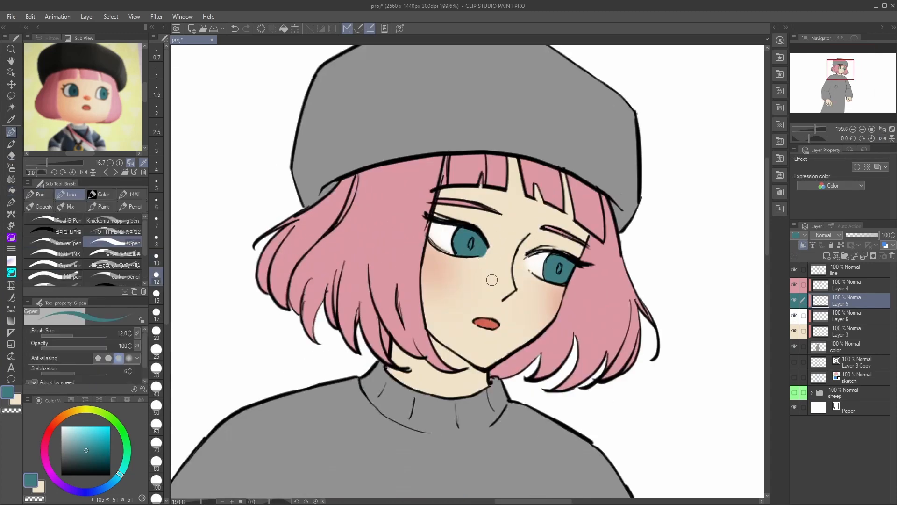
Add a new raster layer above Layer 4 and clip it to the layer below
scroll(567, 200, "down", 6)
left_click(866, 286)
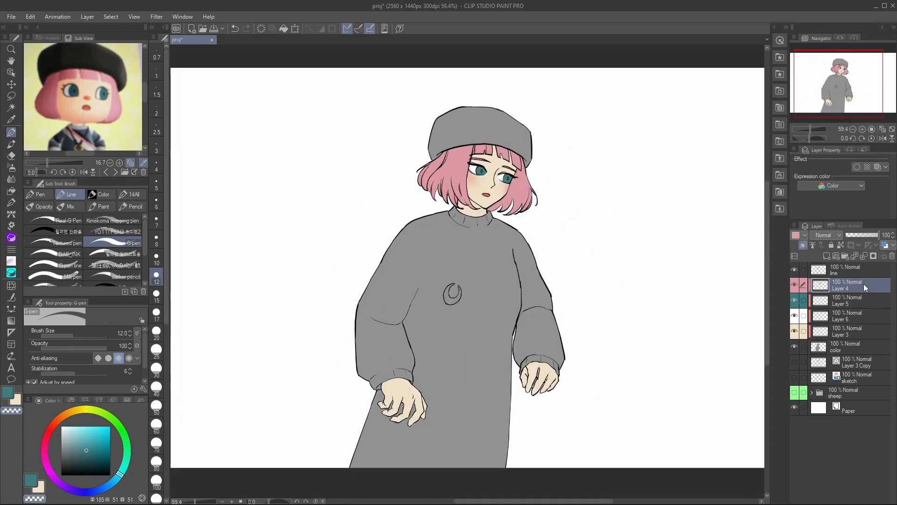
left_click(852, 350)
scroll(492, 101, "up", 3)
left_click(851, 286)
left_click(827, 256)
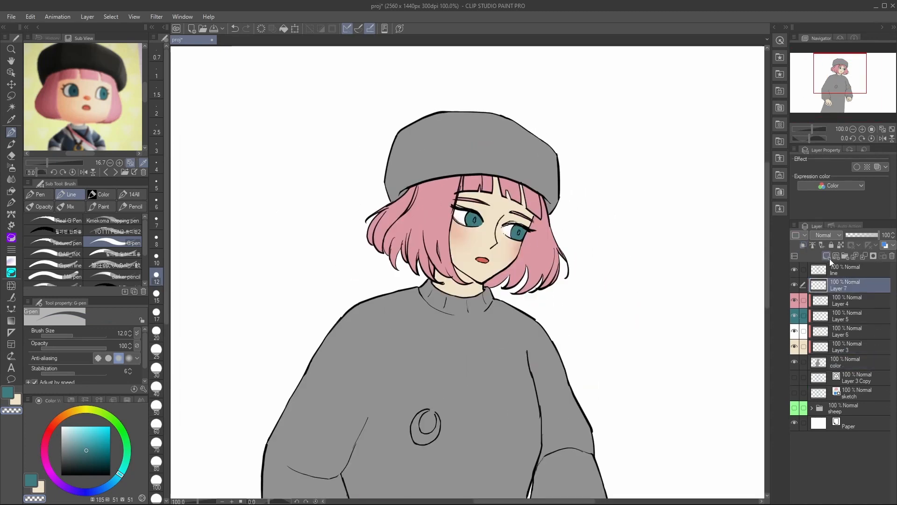
left_click(804, 245)
Fill the beret on Layer 7 with the near-black sampled from the reference's hat
left_click(99, 58)
key("g")
key("g")
left_click(464, 163)
key("g")
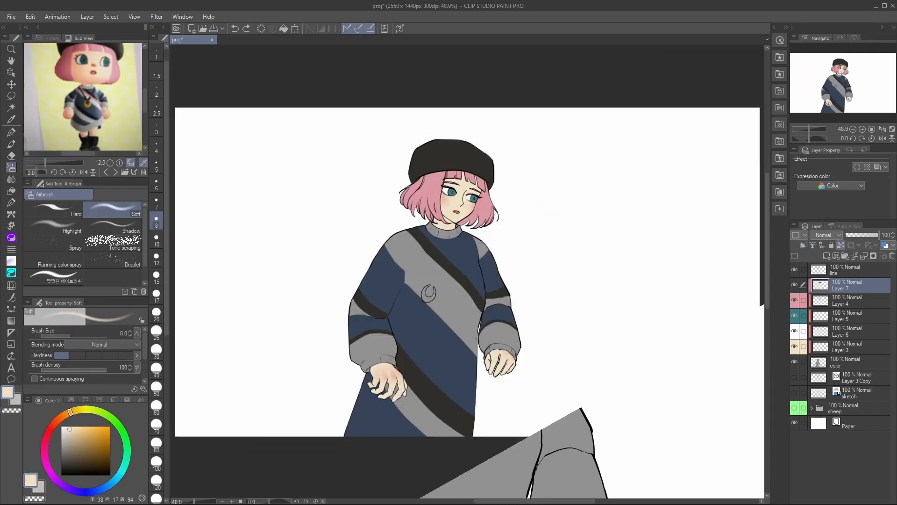
Group all the character layers from color up through line into a new folder
left_click(847, 364)
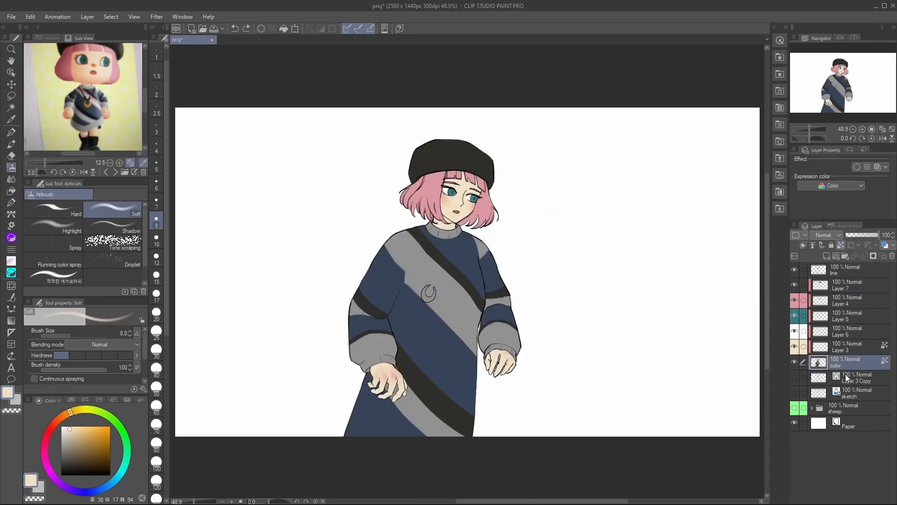
left_click(843, 275, "shift")
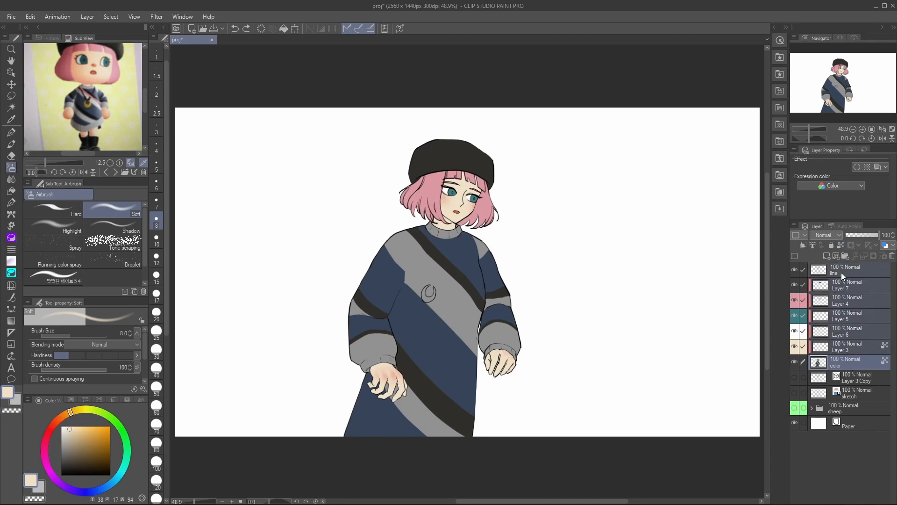
right_click(843, 275)
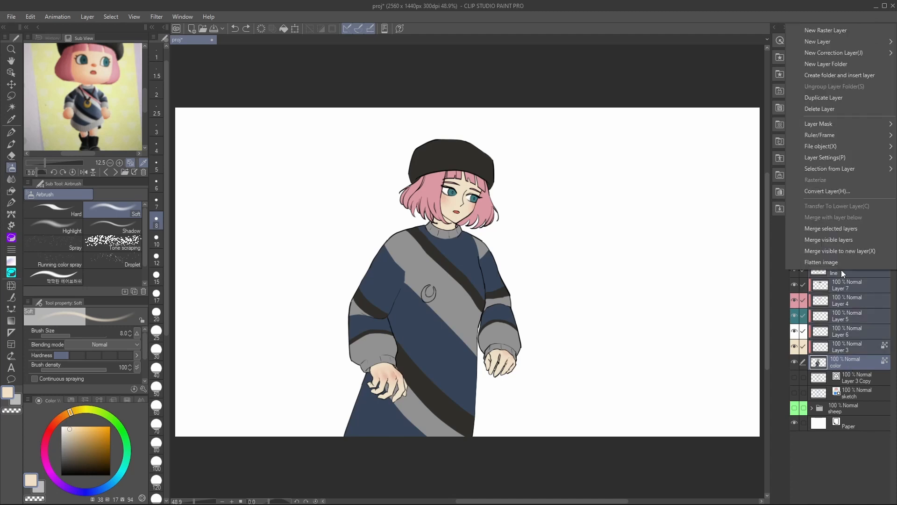
left_click(836, 77)
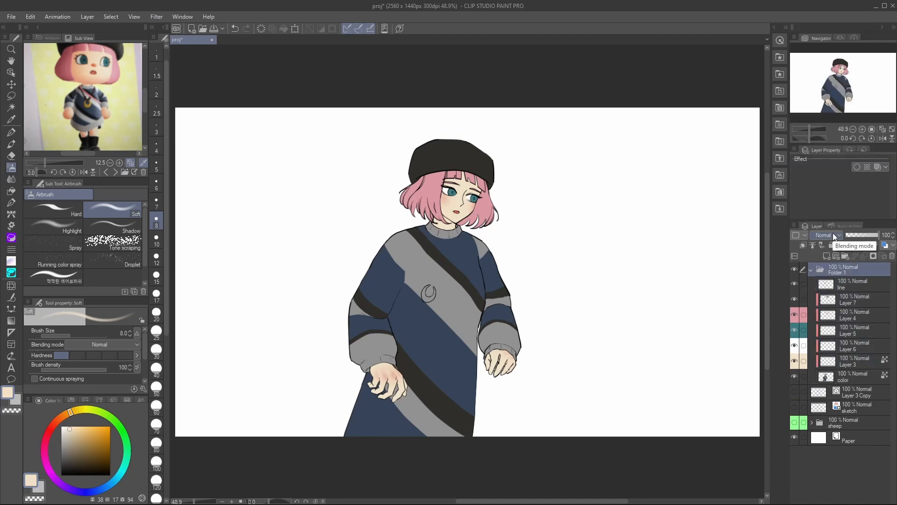
Set Folder 1's label color to a pink sampled from the character's hair and collapse the folder
double_click(826, 311)
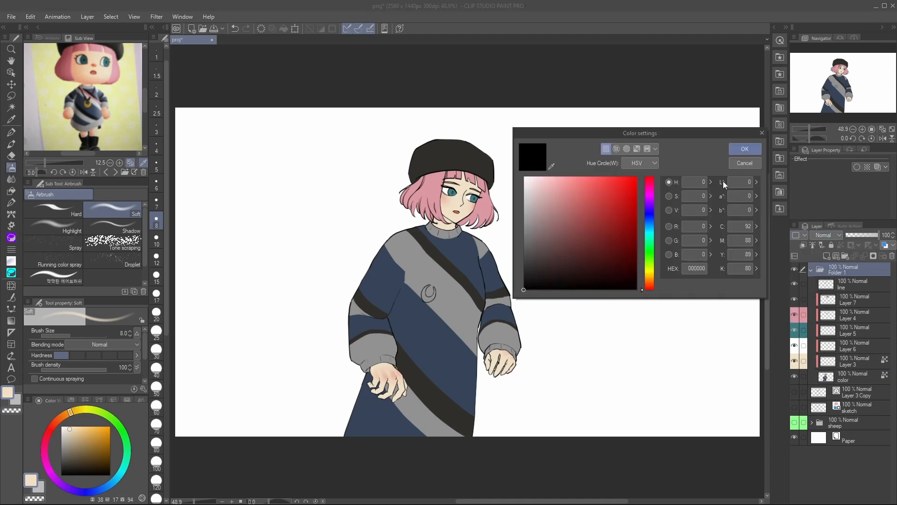
left_click(552, 166)
left_click(435, 189)
left_click(745, 149)
left_click(812, 270)
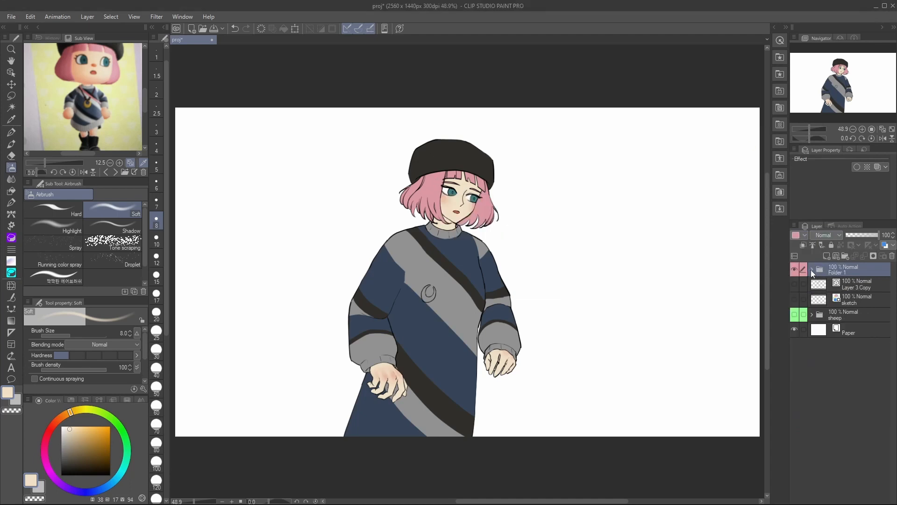
Create a vector layer beneath Folder 1 in place of an initial raster layer, and ready the Rectangle figure in black
key("ctrl+shift+n")
left_click_drag(844, 293, 844, 266)
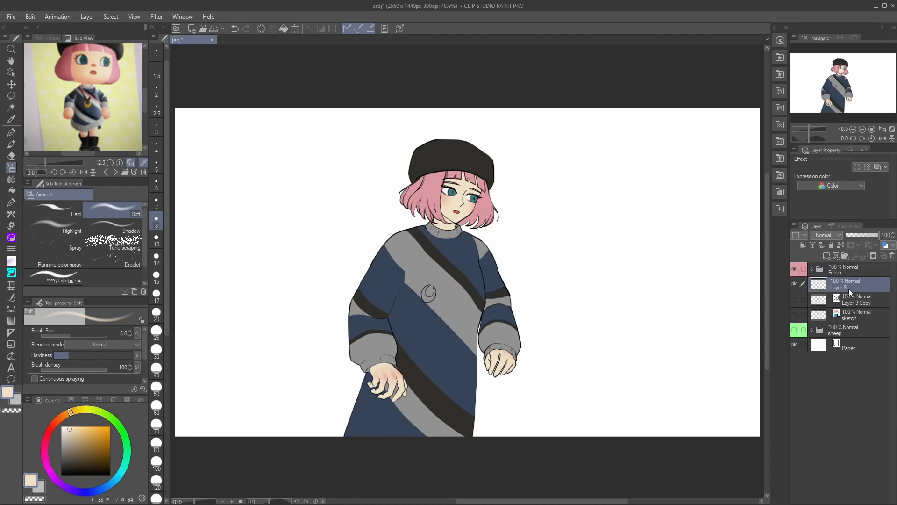
key("u")
left_click(130, 247)
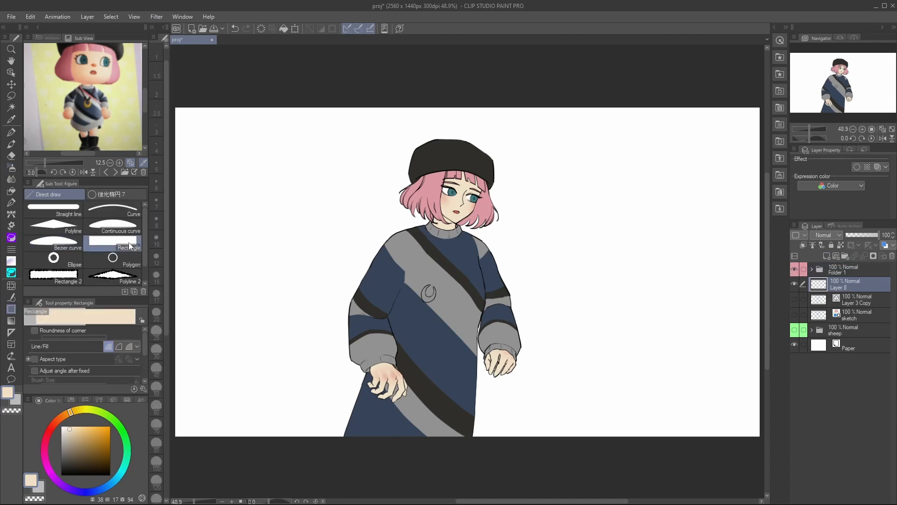
left_click(892, 256)
left_click(455, 191)
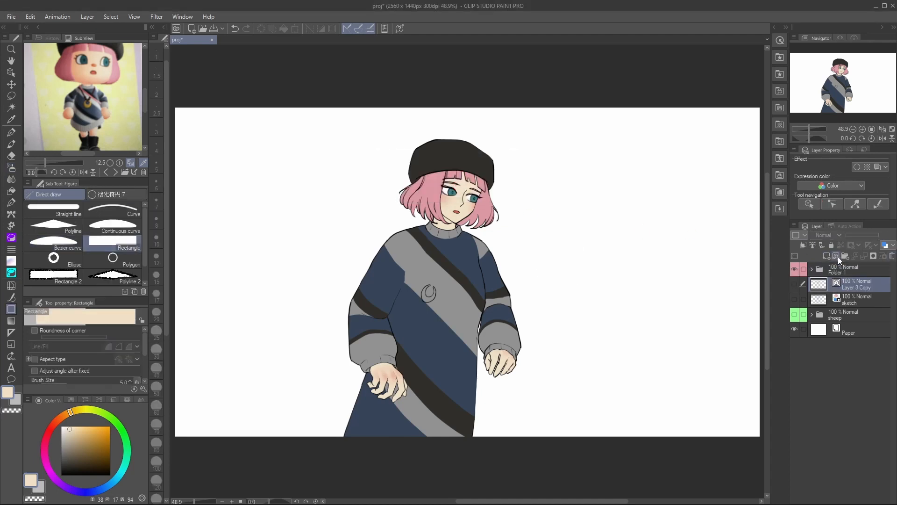
left_click(836, 256)
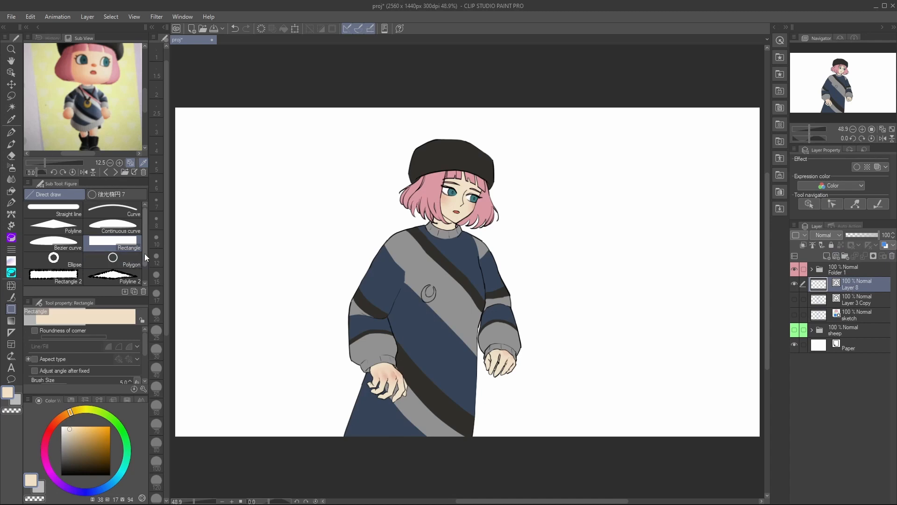
left_click_drag(69, 463, 61, 475)
key("ctrl+z")
Set the figure's brush size to 13.2 and draw a rough-edged rectangle behind the character's head and torso
left_click_drag(144, 344, 145, 355)
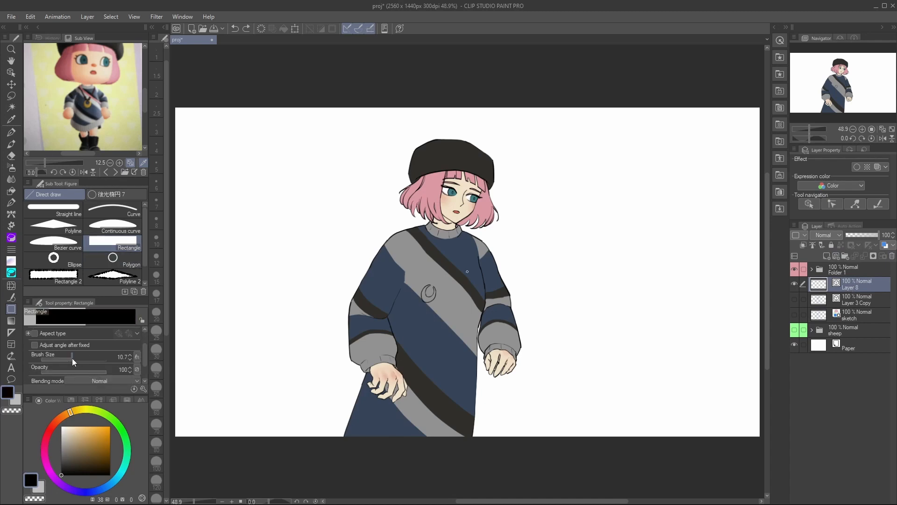
left_click_drag(72, 358, 74, 359)
left_click_drag(145, 354, 145, 356)
left_click(137, 354)
left_click(141, 378)
left_click(143, 352)
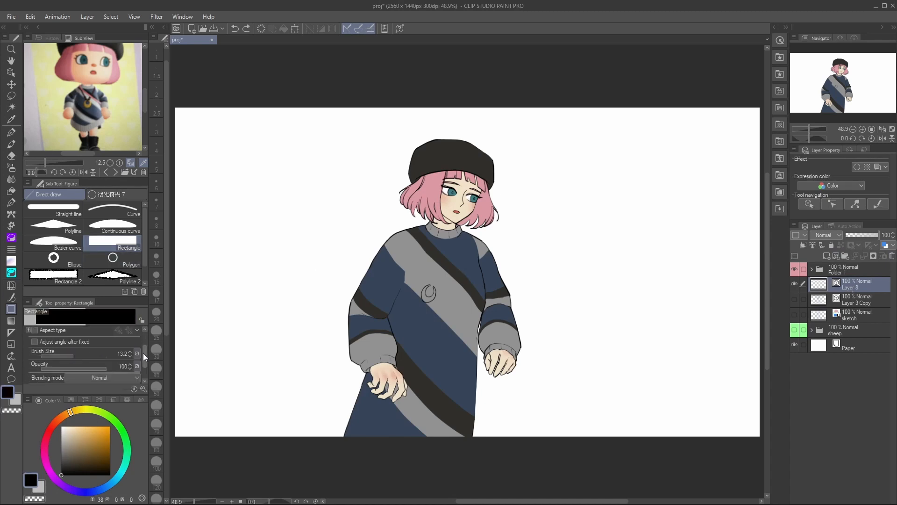
scroll(144, 356, "up", 2)
left_click_drag(308, 126, 474, 324)
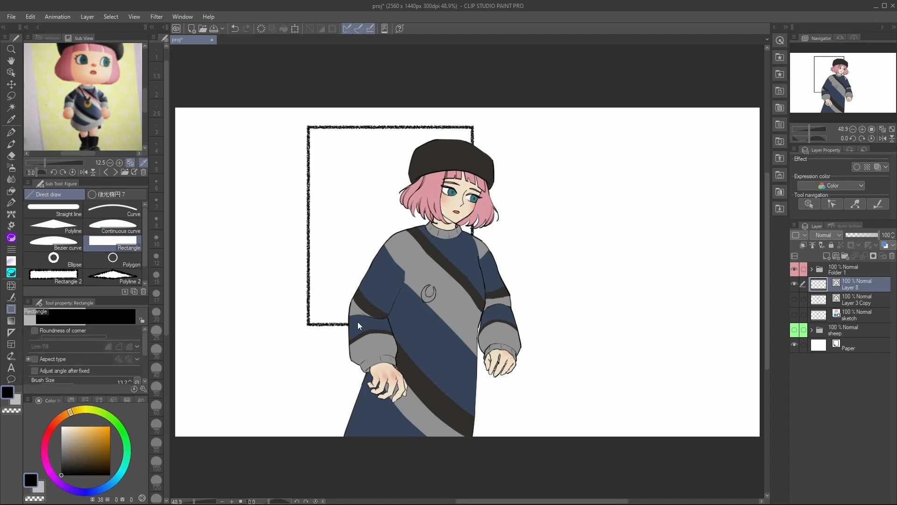
Change the Rectangle's brush shape to Pen and draw a larger second rectangle overlapping the first
scroll(143, 349, "down", 3)
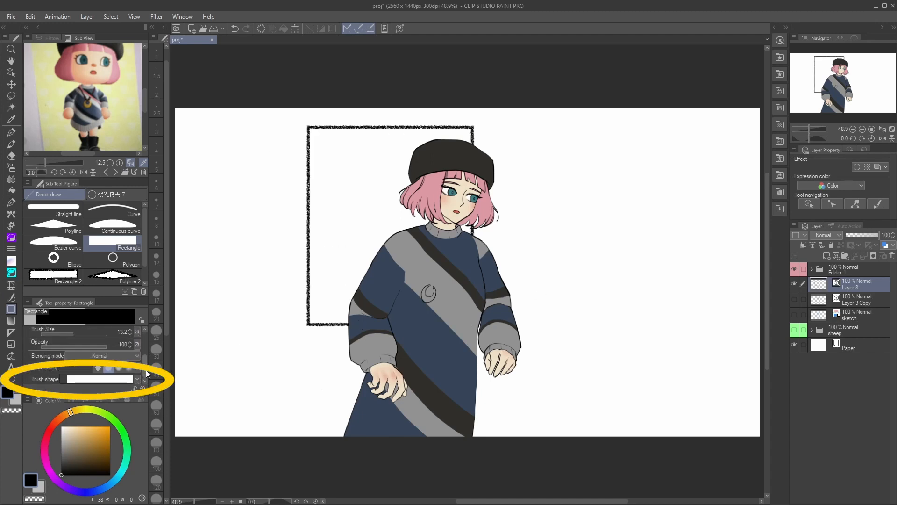
left_click(137, 379)
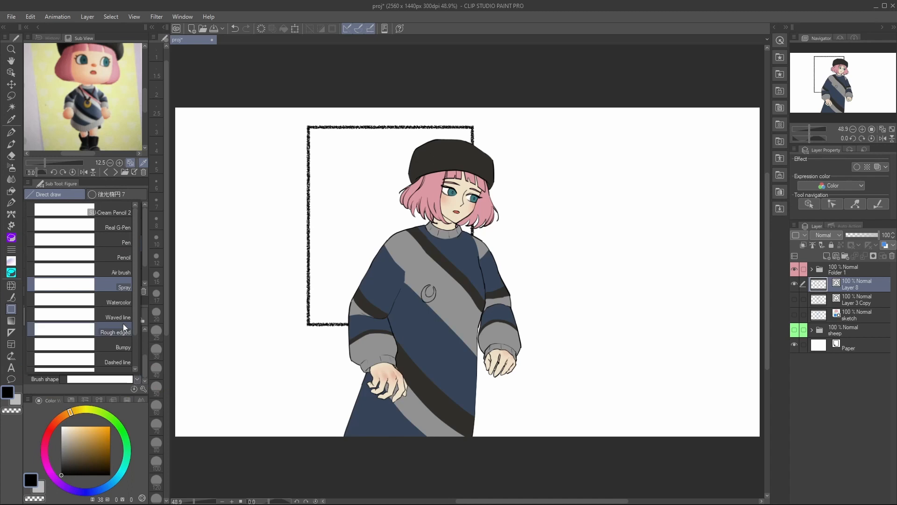
left_click(88, 243)
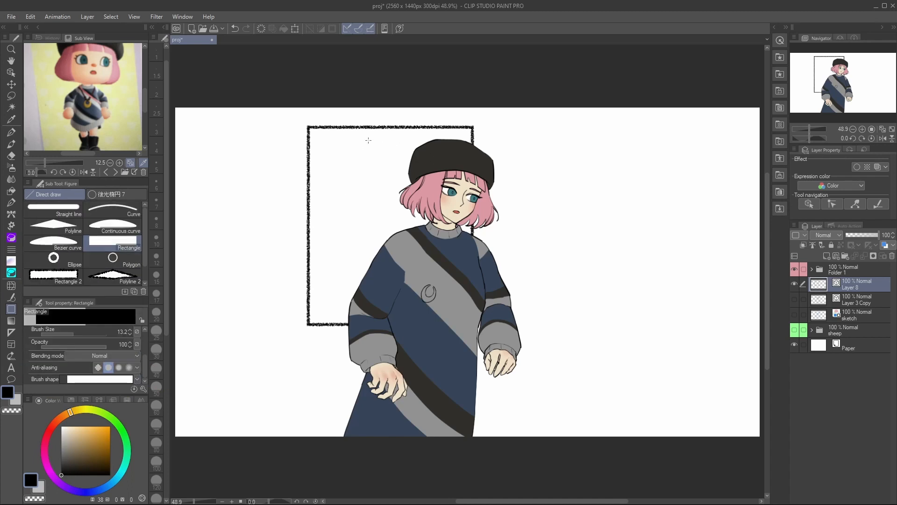
left_click_drag(368, 141, 618, 396)
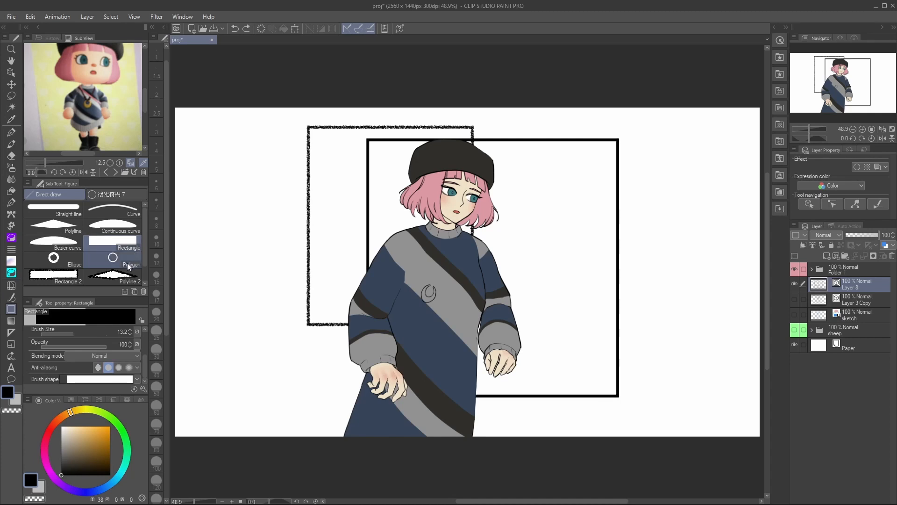
Try drawing an ellipse beside the character with a heart-patterned brush shape at size 72, and undo it
left_click(127, 263)
left_click(138, 384)
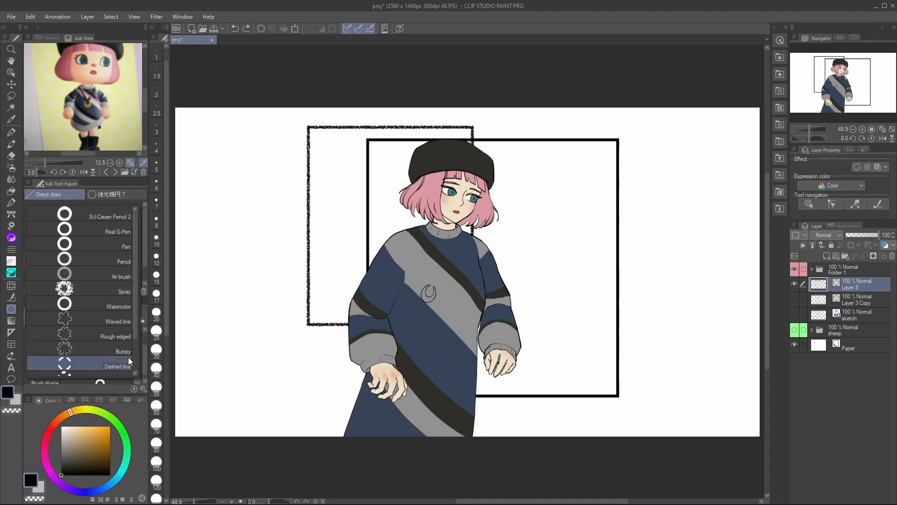
scroll(128, 357, "down", 3)
left_click(129, 348)
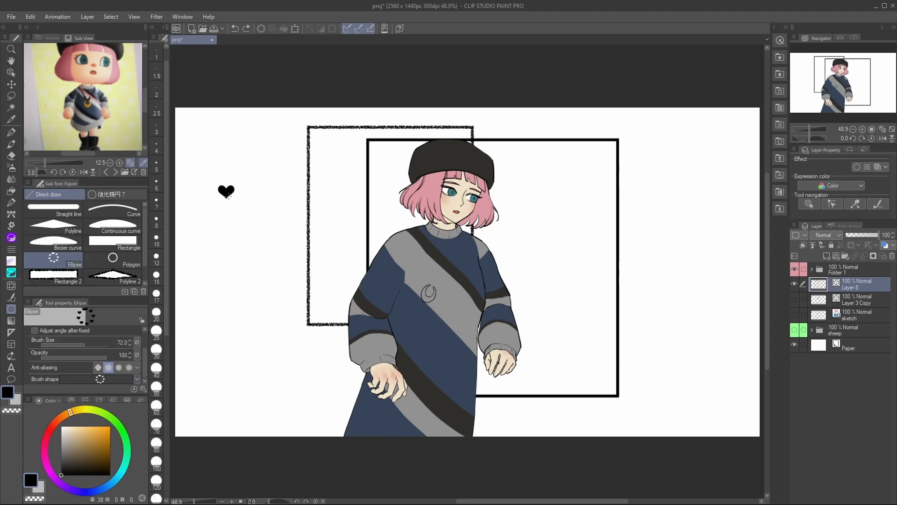
left_click_drag(226, 191, 343, 316)
key("ctrl+z")
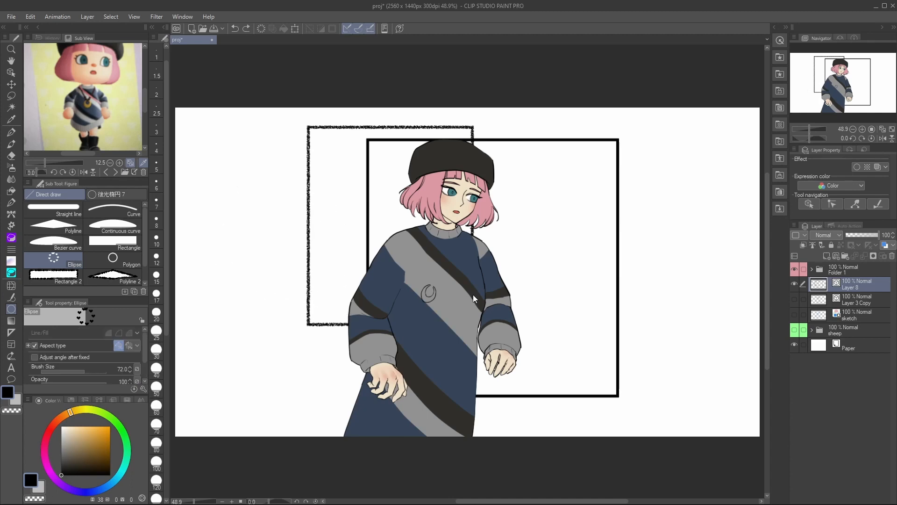
Skew both rectangles with the Perspective transform mode, and clear the layer's contents
key("ctrl+t")
left_click(123, 347)
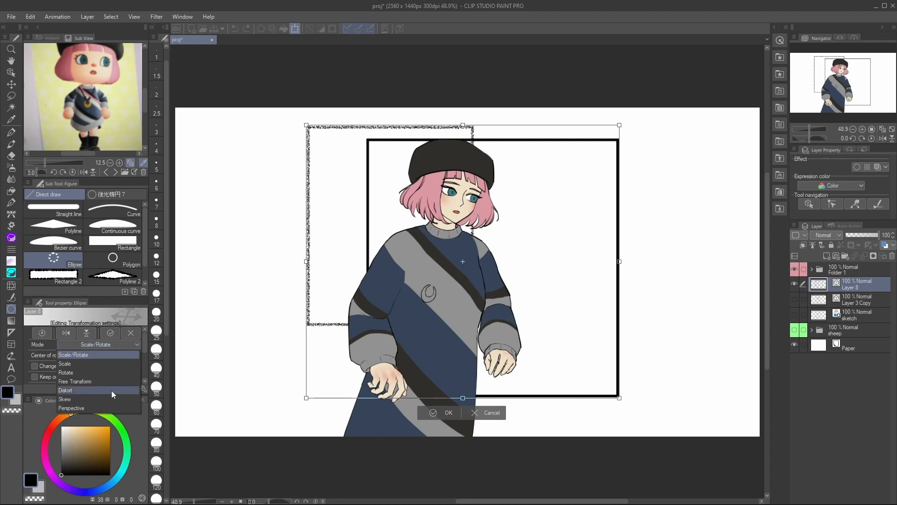
left_click(109, 406)
left_click_drag(306, 398, 307, 358)
left_click_drag(575, 272, 613, 244)
left_click_drag(656, 370, 659, 389)
mouse_move(600, 264)
left_mouse_down()
mouse_move(612, 242)
mouse_move(608, 262)
mouse_move(609, 253)
left_mouse_up()
left_click_drag(684, 359, 678, 368)
left_click(490, 400)
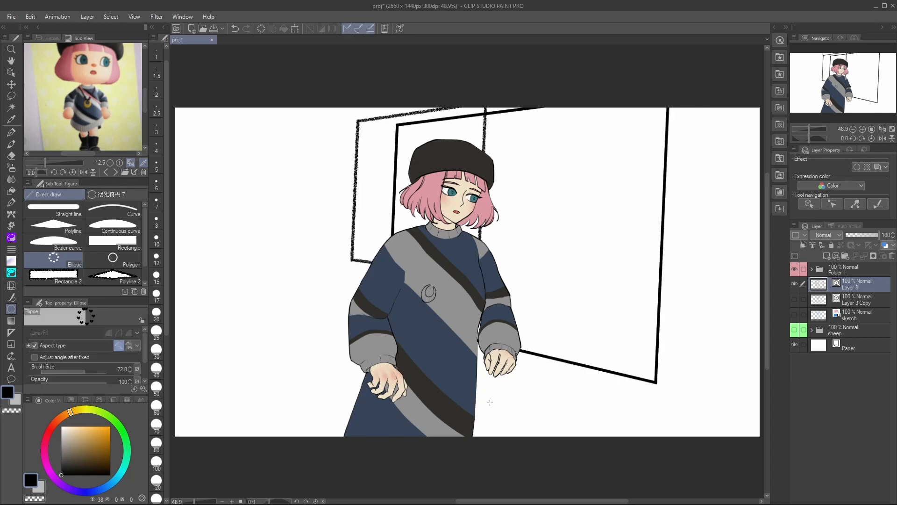
left_click(260, 29)
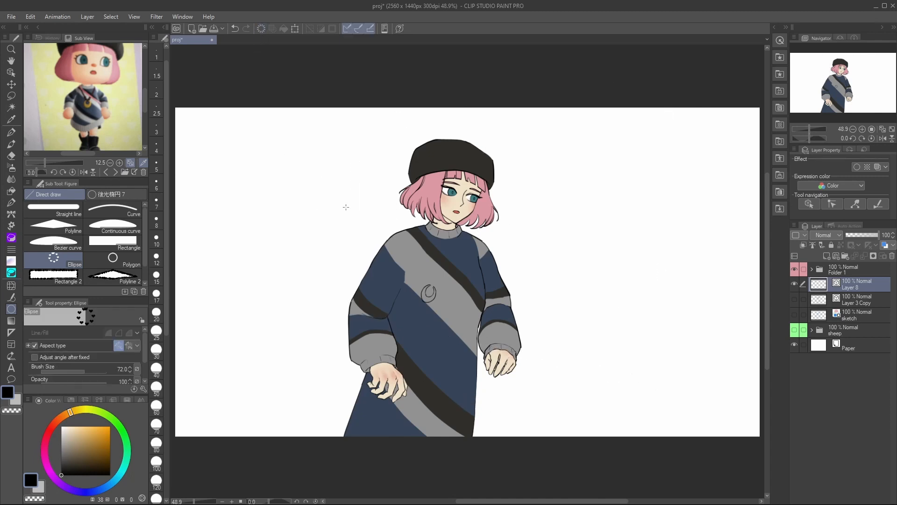
Draw a closed four-sided frame of straight lines behind the character with the G-pen at size 40
key("p")
left_click(272, 142)
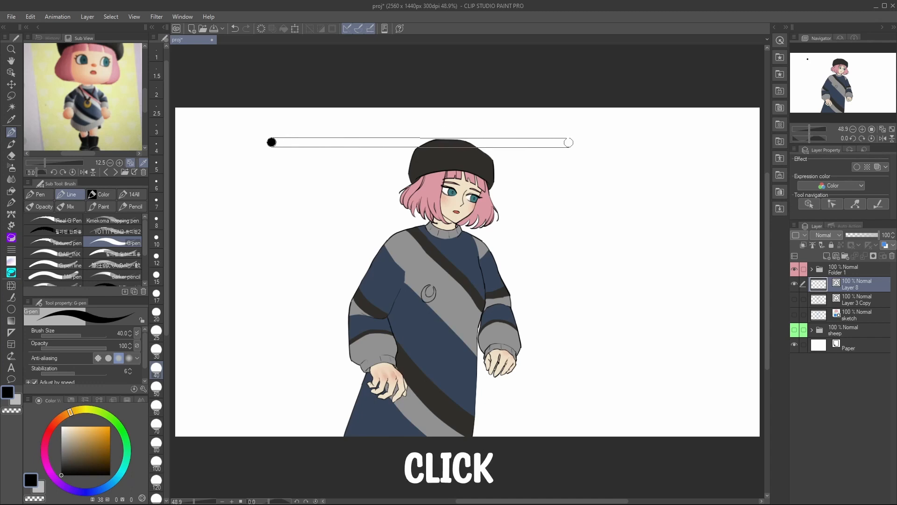
left_click(571, 141, "shift")
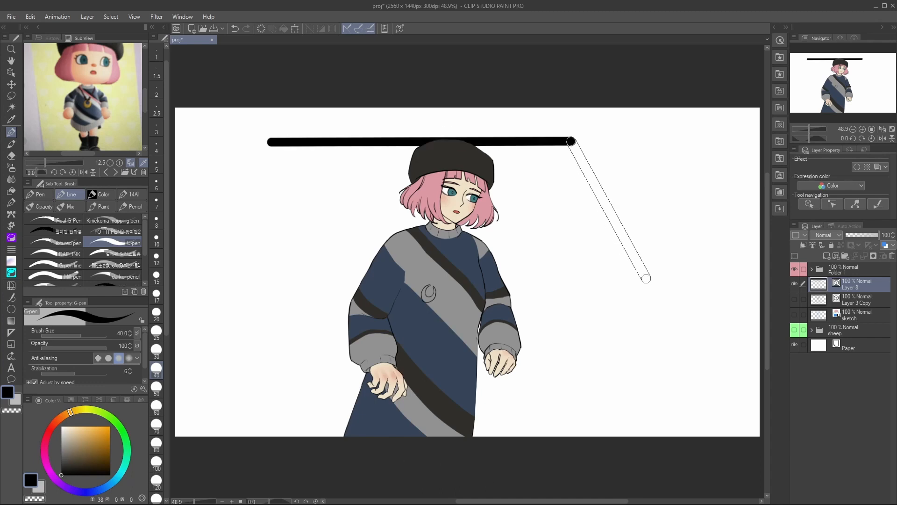
left_click(659, 294, "shift")
left_click(435, 420, "shift")
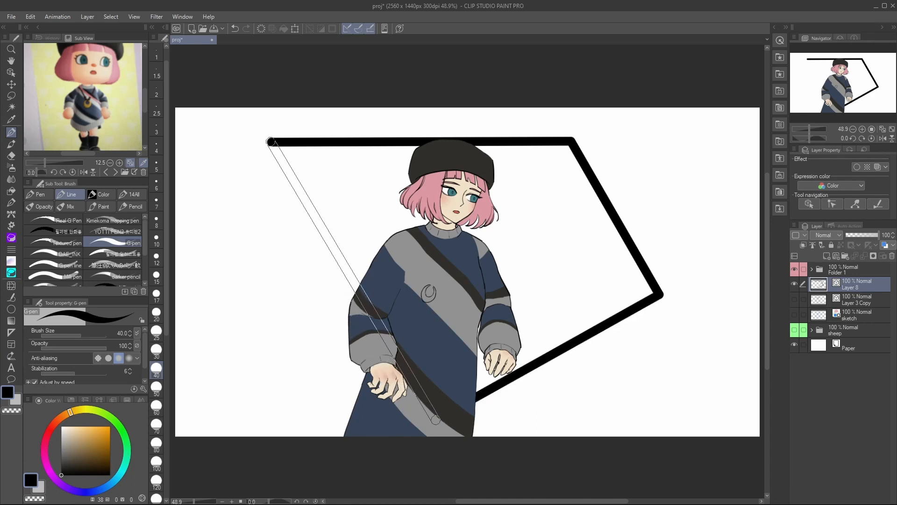
left_click(271, 141, "shift")
Using the Object tool, change the frame lines' brush shape to the star pattern
key("o")
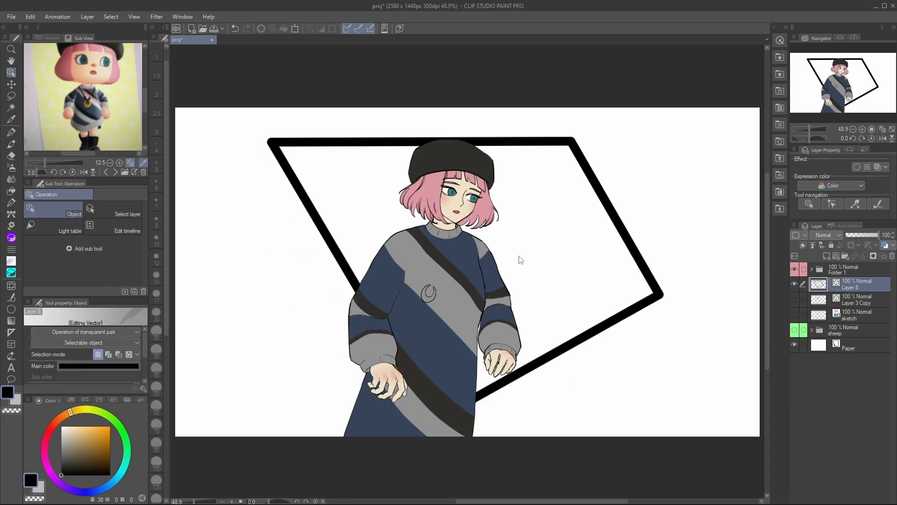
left_click(539, 148)
left_click(561, 184)
left_click_drag(147, 348, 146, 372)
left_click(138, 358)
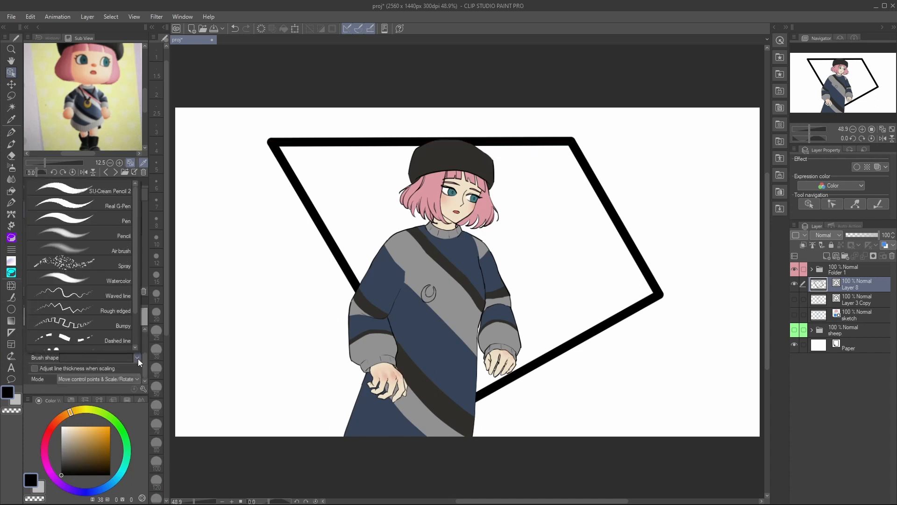
scroll(136, 298, "down", 1)
scroll(136, 298, "down", 2)
left_click(110, 345)
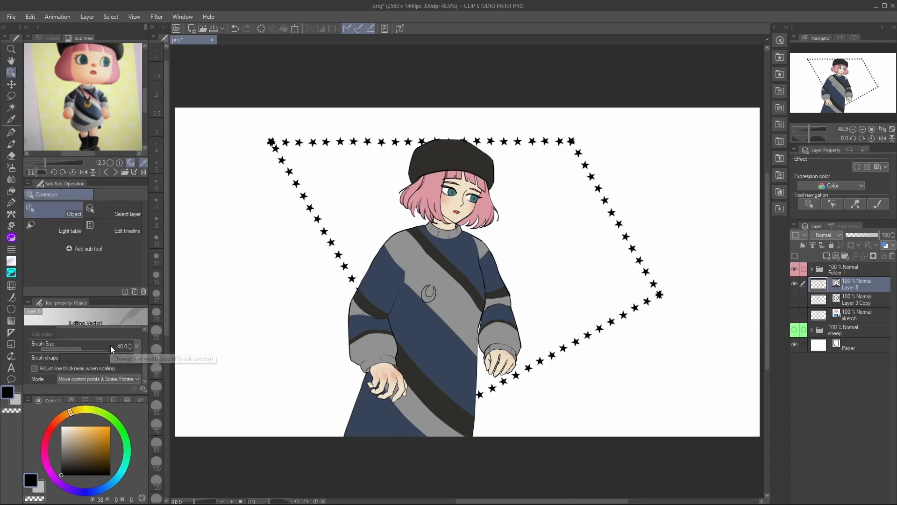
Change the frame lines' brush shape to Waved line
left_click(137, 358)
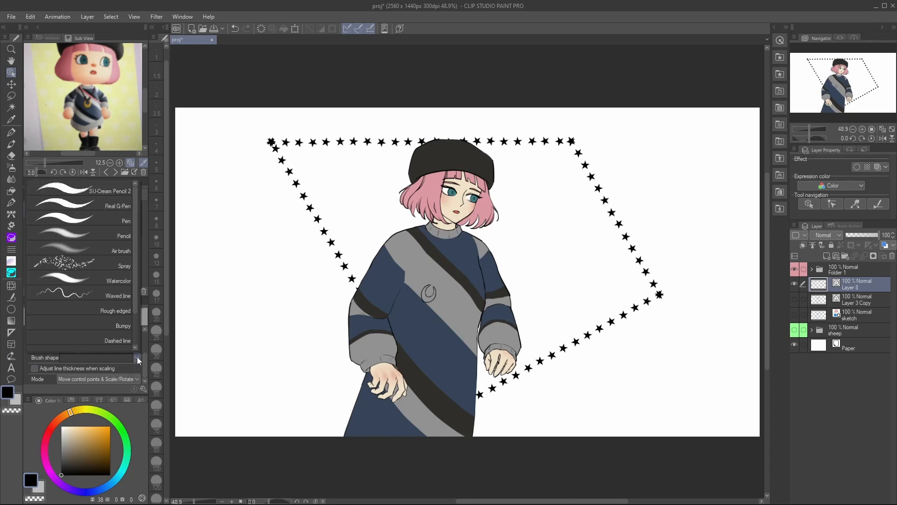
left_click(105, 296)
mouse_move(146, 355)
left_mouse_down()
mouse_move(145, 344)
mouse_move(143, 366)
left_mouse_up()
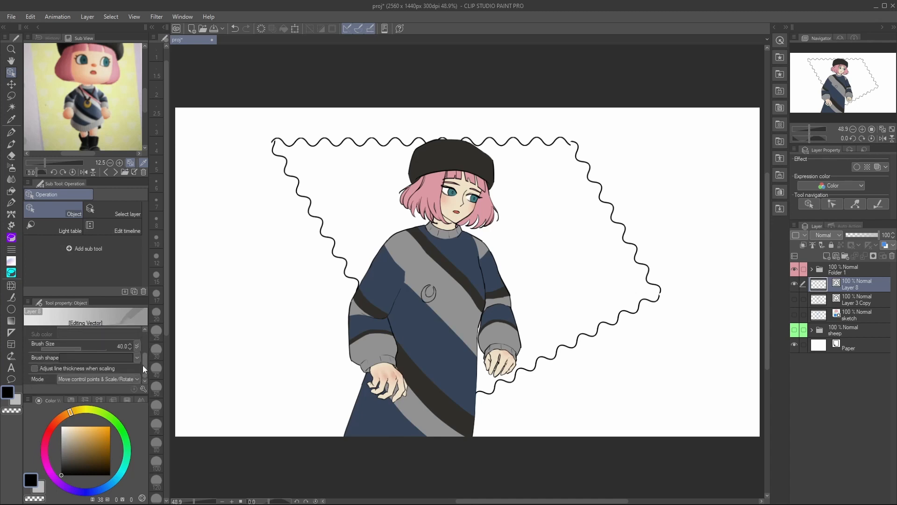
Set the frame lines' brush shape to Spray and enlarge their brush size to 855.8 to scatter specks across the background
left_click(135, 357)
left_click(119, 263)
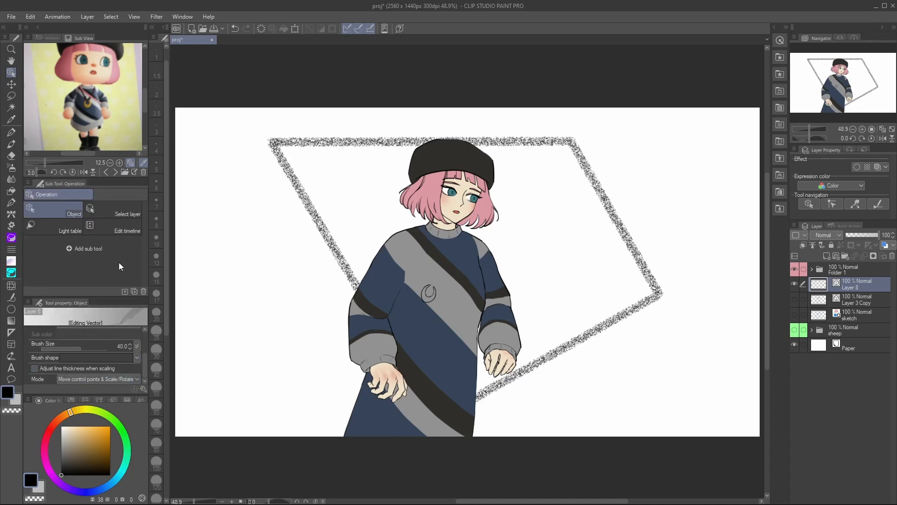
mouse_move(78, 346)
left_mouse_down()
mouse_move(69, 347)
mouse_move(101, 348)
left_mouse_up()
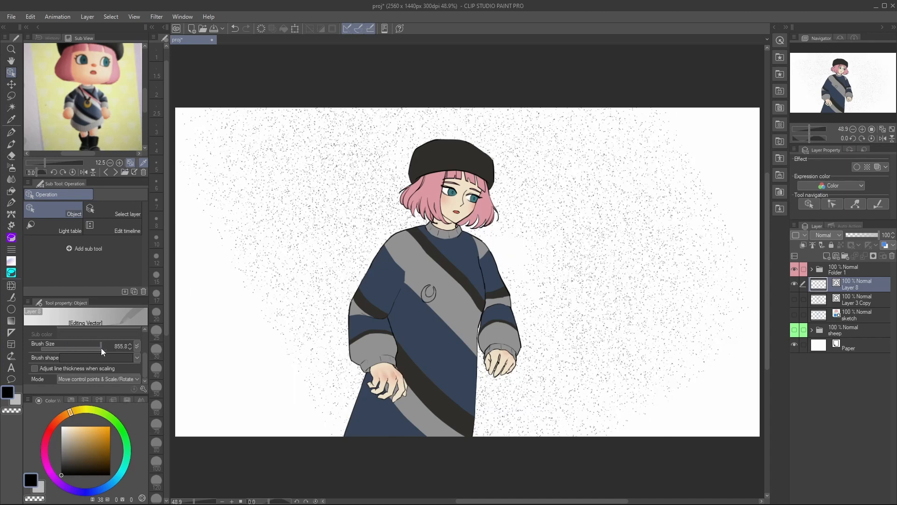
Add a layer beneath the spray layer and apply the Sunset gradient vertically from the canvas's upper edge to its lower edge
left_click(827, 256)
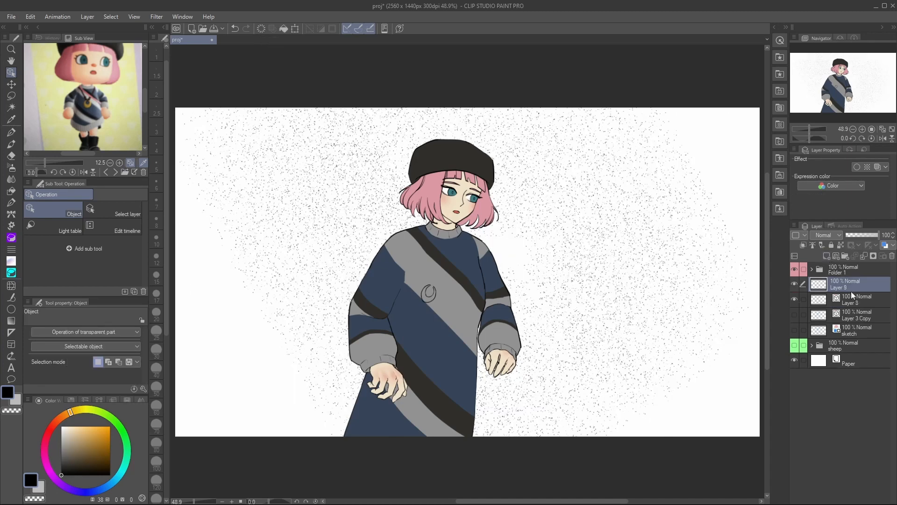
left_click_drag(851, 290, 839, 308)
key("g")
scroll(117, 237, "up", 4)
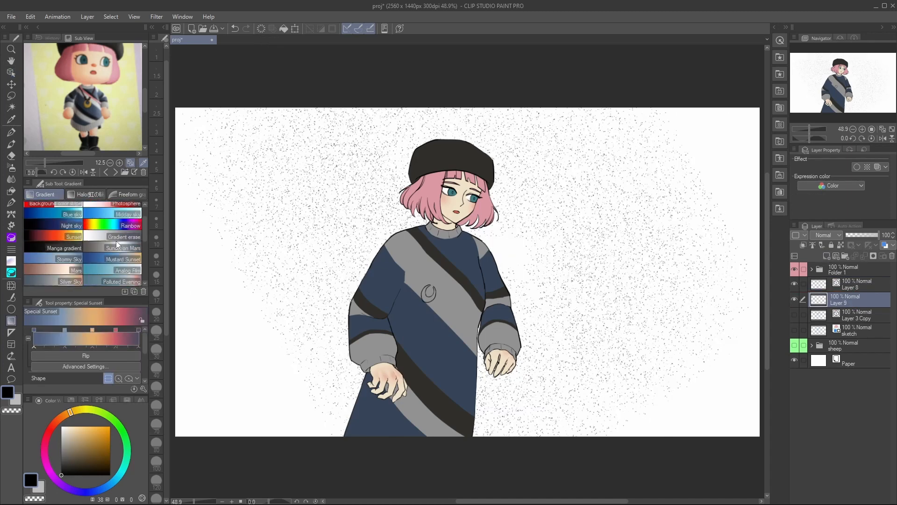
left_click(70, 265)
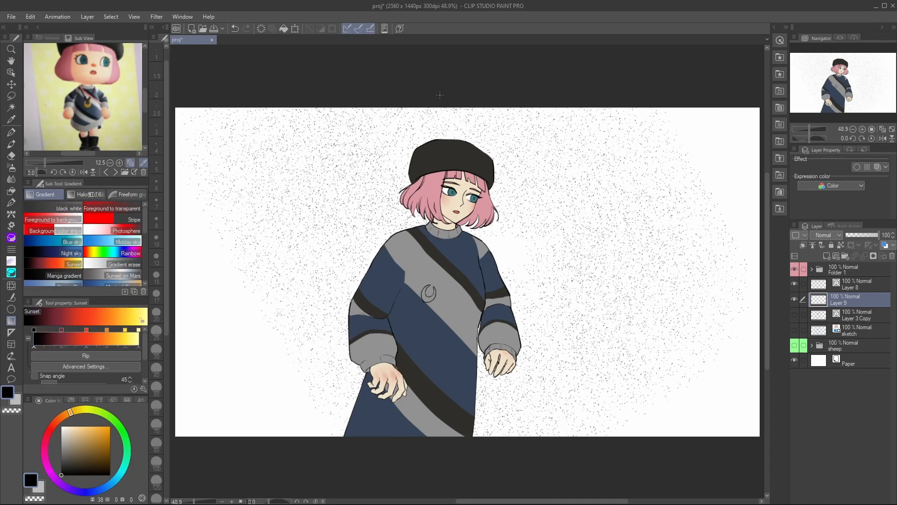
left_click_drag(442, 92, 439, 473)
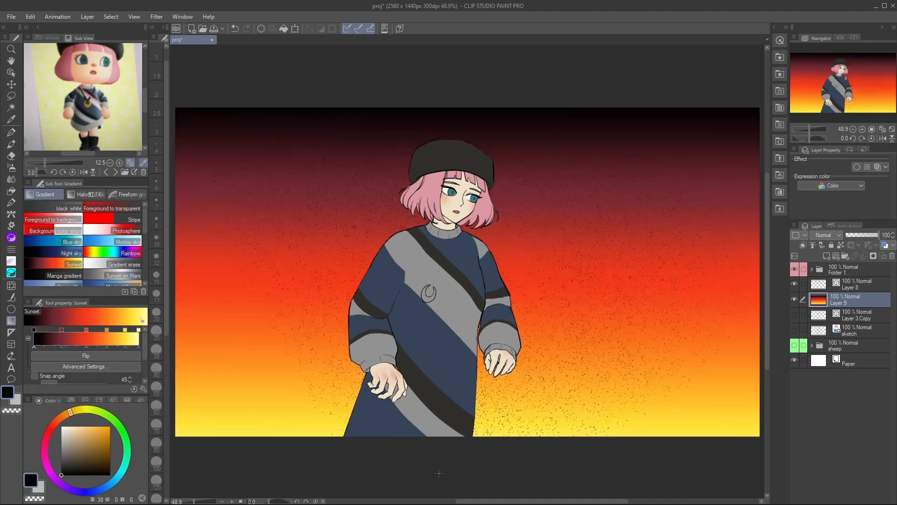
Replace the sunset with a vertical Foreground to background gradient, using pale yellow sampled from the reference and white
left_click(66, 220)
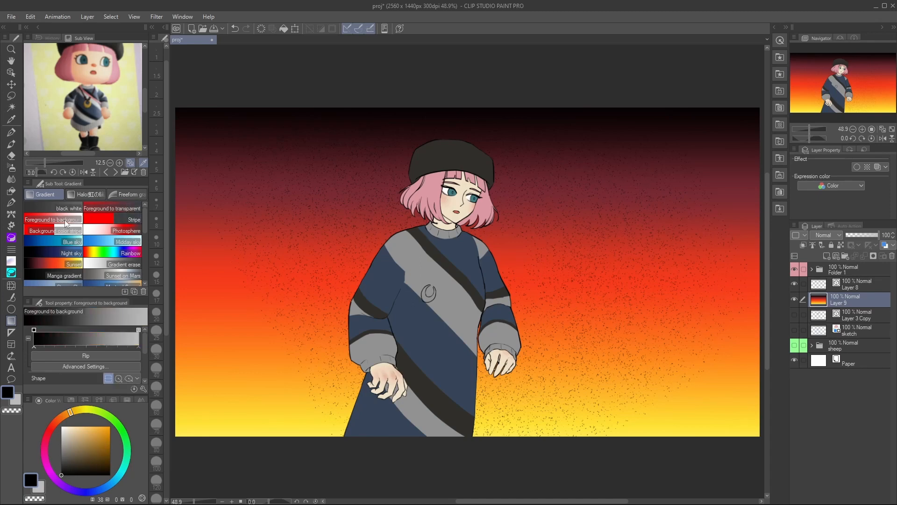
left_click(127, 106)
left_click(17, 400)
left_click(61, 426)
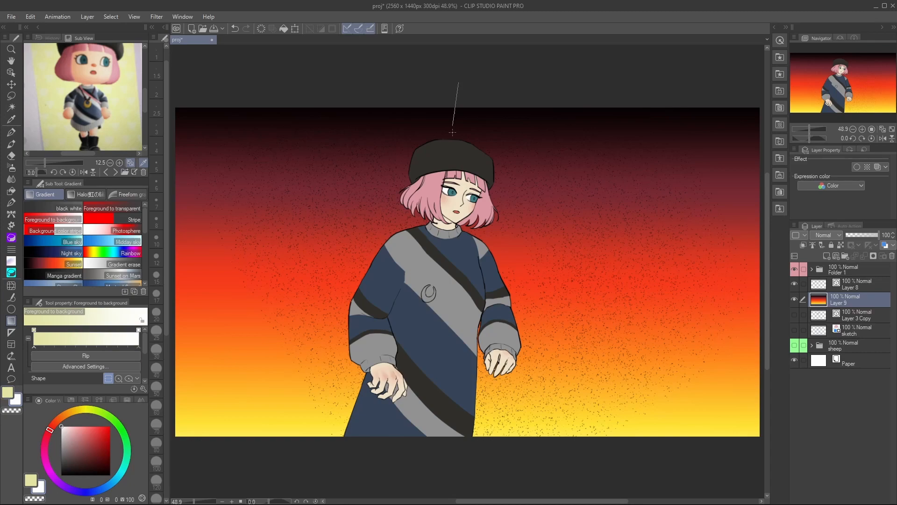
left_click_drag(452, 132, 465, 471)
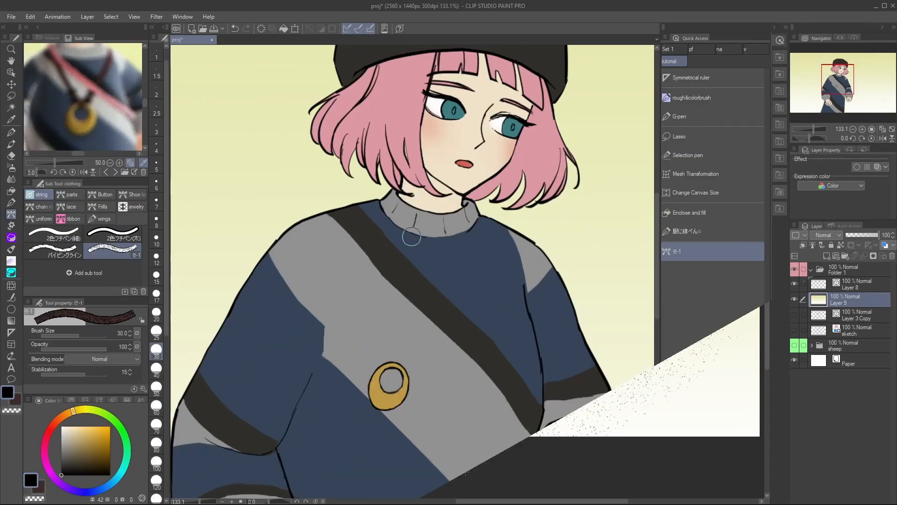
Draw both sides of the braided necklace cord from the collar to the pendant with the パイピングライン brush at size 12
mouse_move(223, 190)
left_mouse_down()
mouse_move(261, 166)
mouse_move(367, 384)
left_mouse_up()
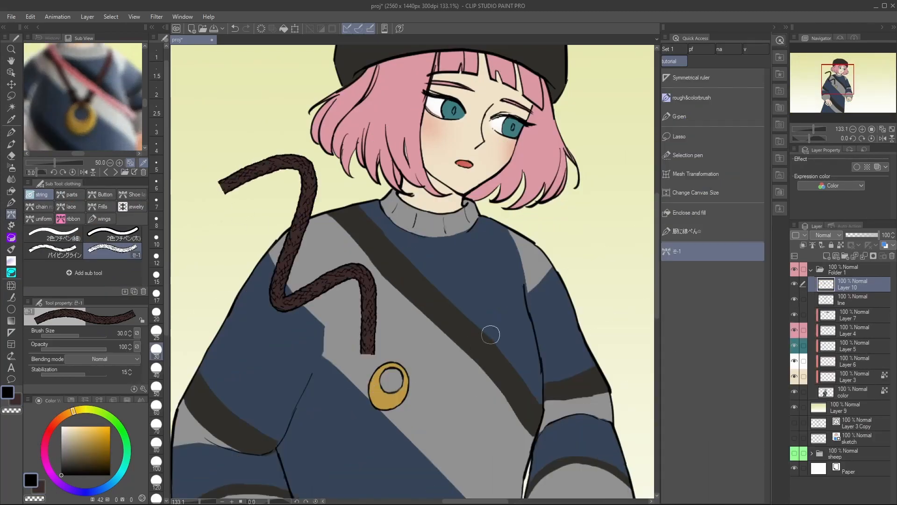
key("ctrl+z")
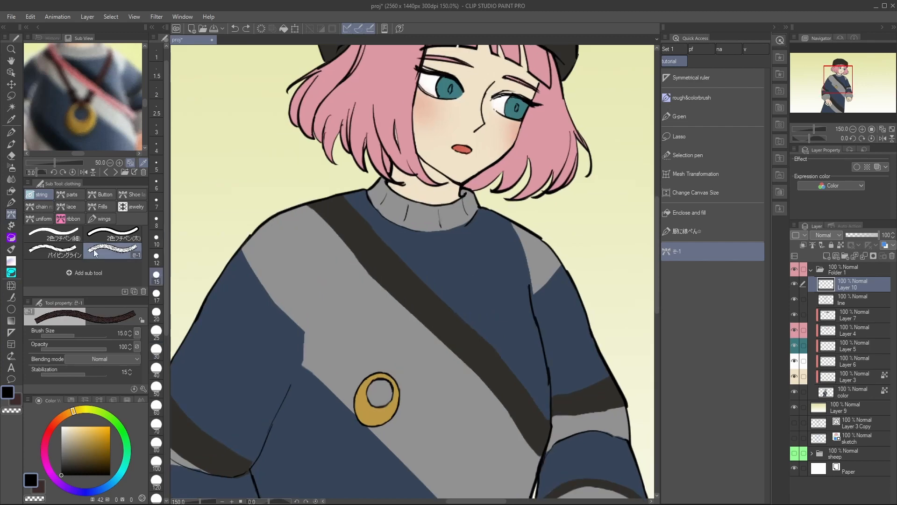
left_click(56, 251)
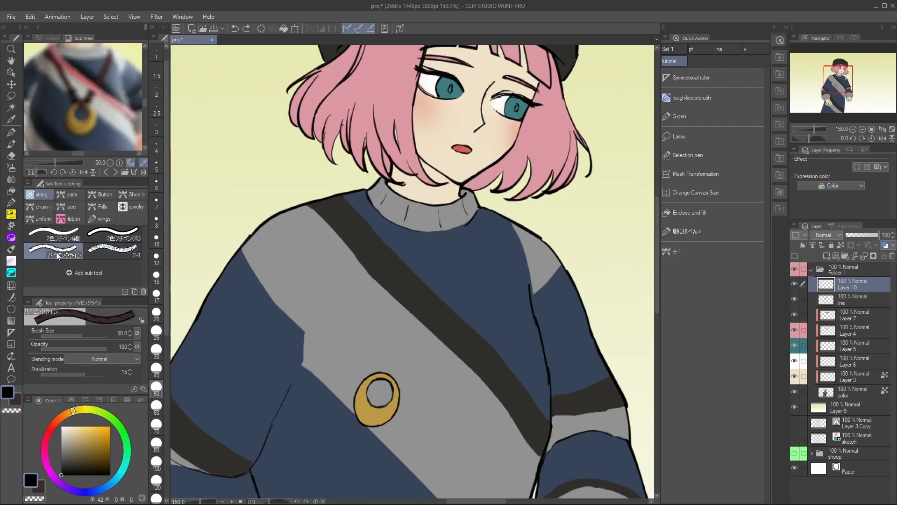
mouse_move(478, 200)
left_mouse_down()
mouse_move(472, 256)
mouse_move(383, 372)
left_mouse_up()
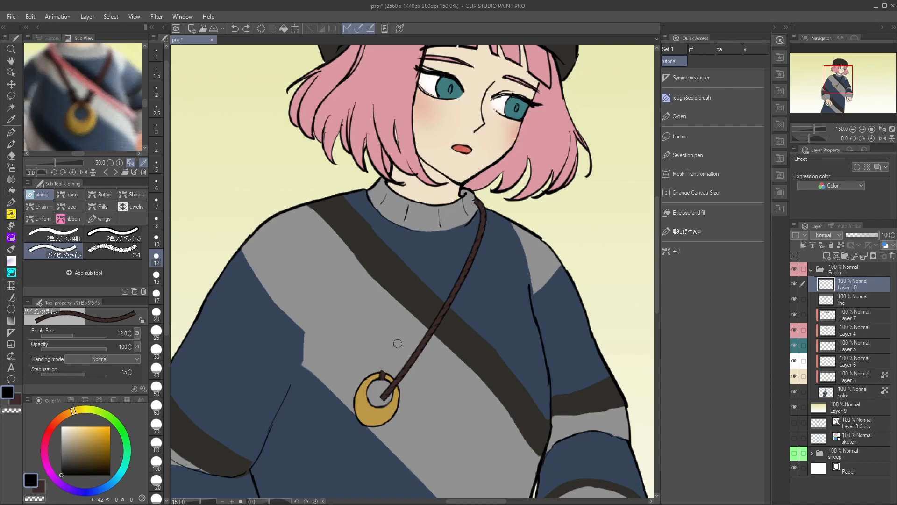
mouse_move(376, 182)
left_mouse_down()
mouse_move(353, 230)
mouse_move(381, 393)
left_mouse_up()
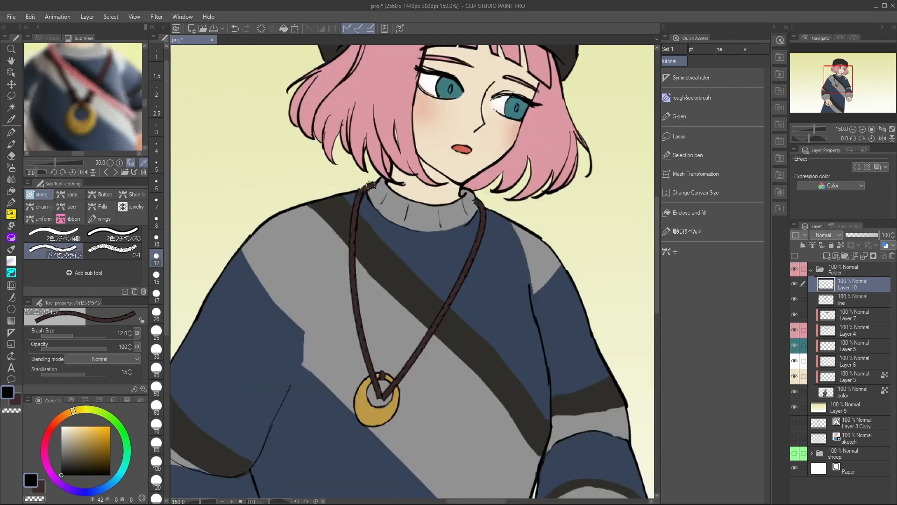
key("h")
key("h")
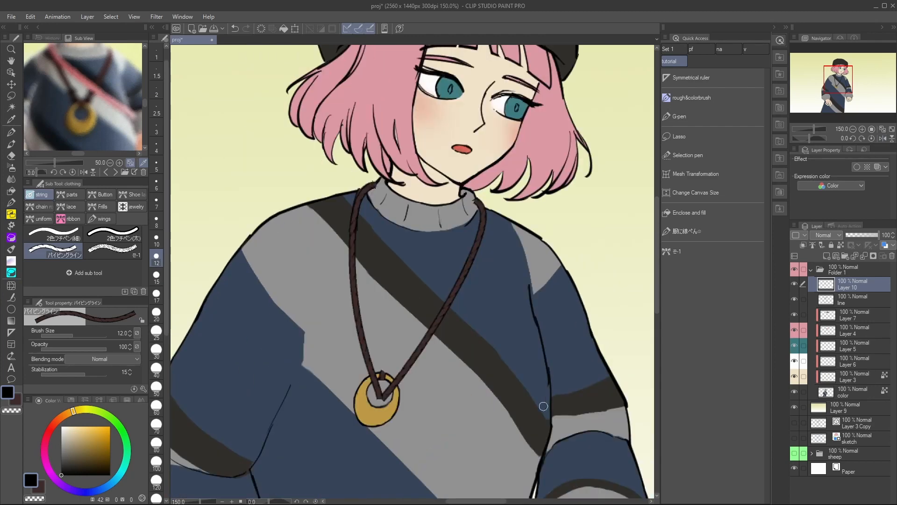
Erase the cord ends crossing the pendant's opening and tidy the cord at the collar with a transparent G-pen, then sample the cord's brown
left_click(693, 137)
left_click(691, 155)
scroll(392, 370, "up", 2)
left_click_drag(385, 374, 382, 384)
key("Delete")
key("ctrl+d")
key("p")
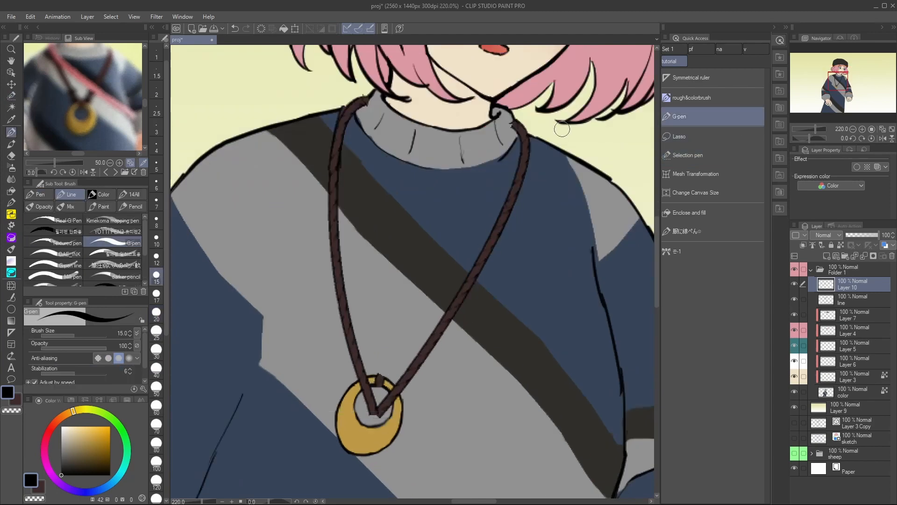
key("c")
left_click_drag(350, 96, 370, 91)
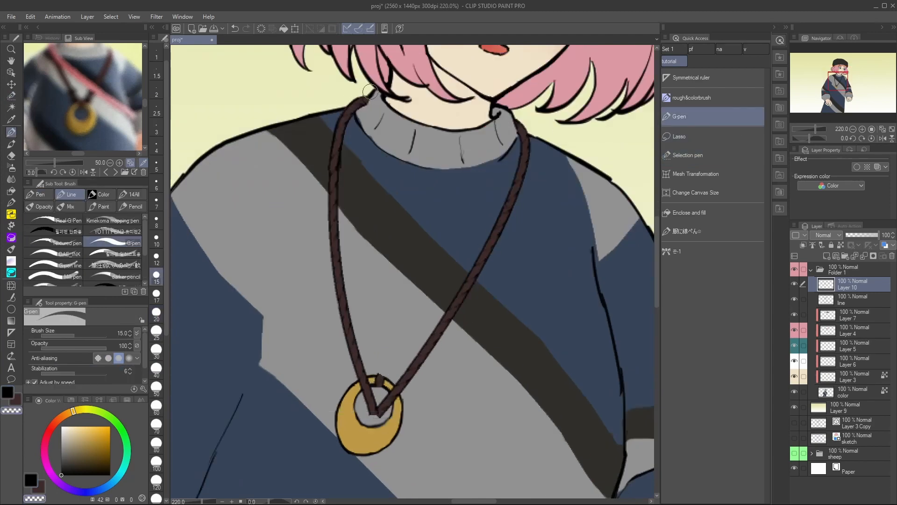
mouse_move(373, 414)
left_mouse_down()
mouse_move(373, 395)
mouse_move(383, 420)
mouse_move(393, 397)
mouse_move(377, 384)
left_mouse_up()
key("c")
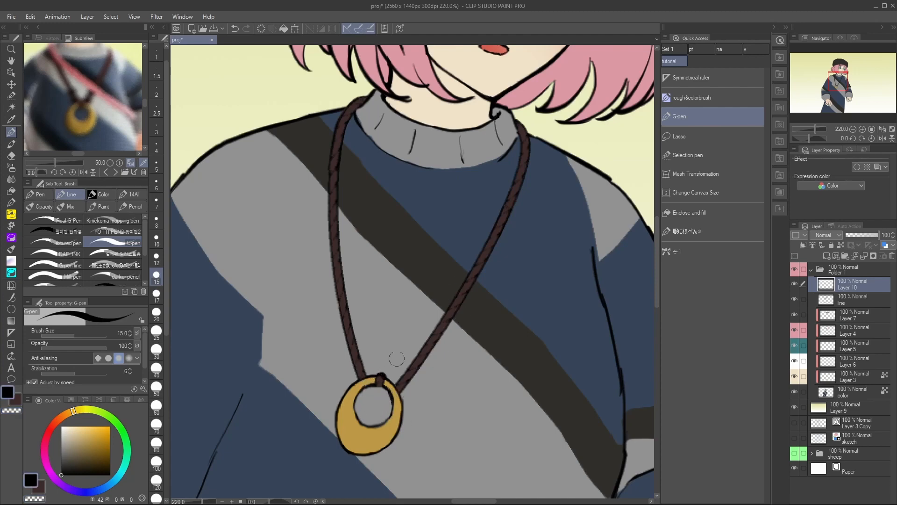
left_click(376, 386, "alt")
Select the cord strand beside the gray sweater stripe with the Selection pen and adjust its shape with Free Transform
scroll(376, 386, "down", 2)
key("m")
mouse_move(364, 215)
left_mouse_down()
mouse_move(356, 400)
mouse_move(373, 410)
left_mouse_up()
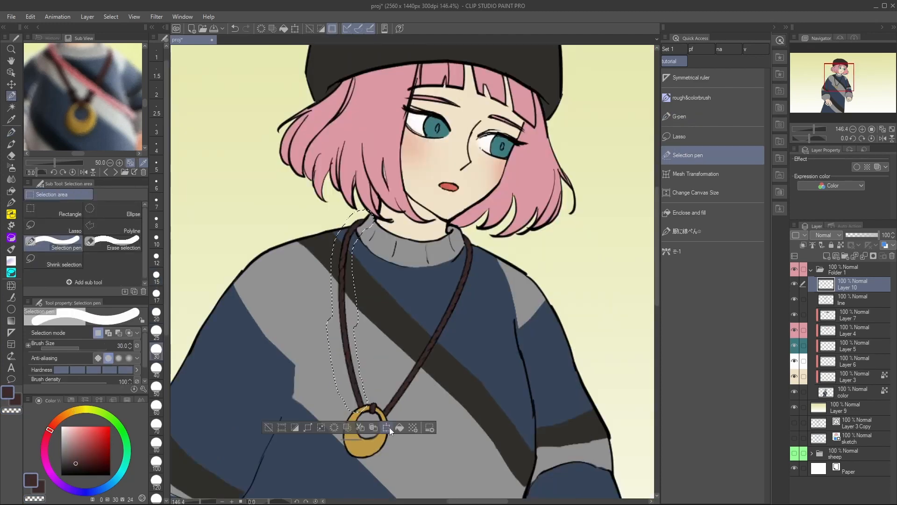
key("ctrl+t")
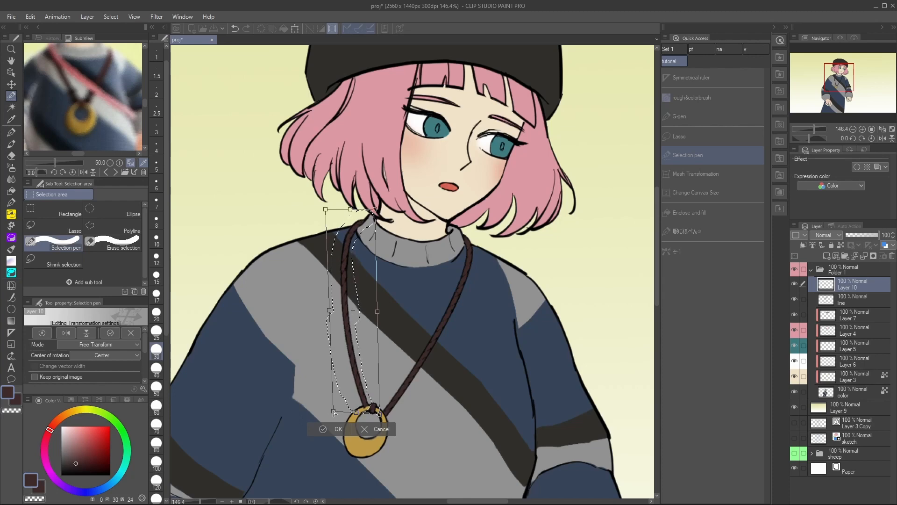
key("h")
key("h")
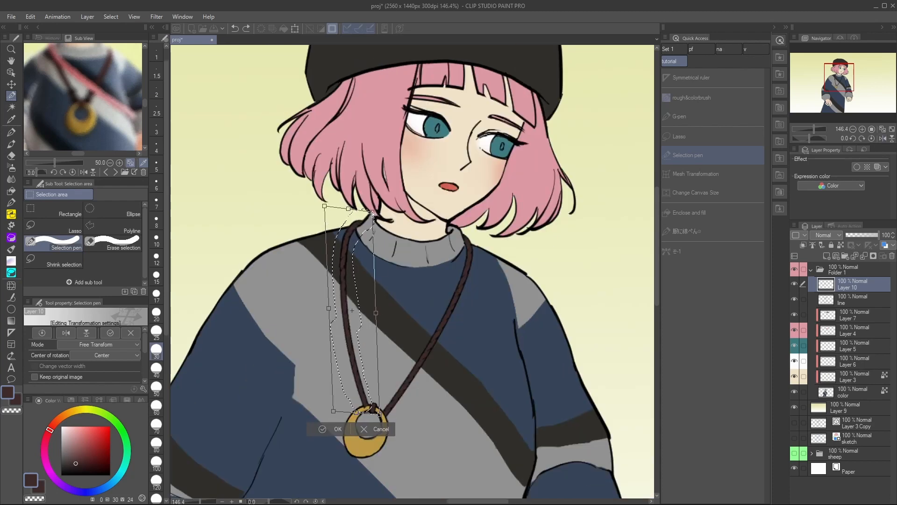
key("h")
key("h")
key("Return")
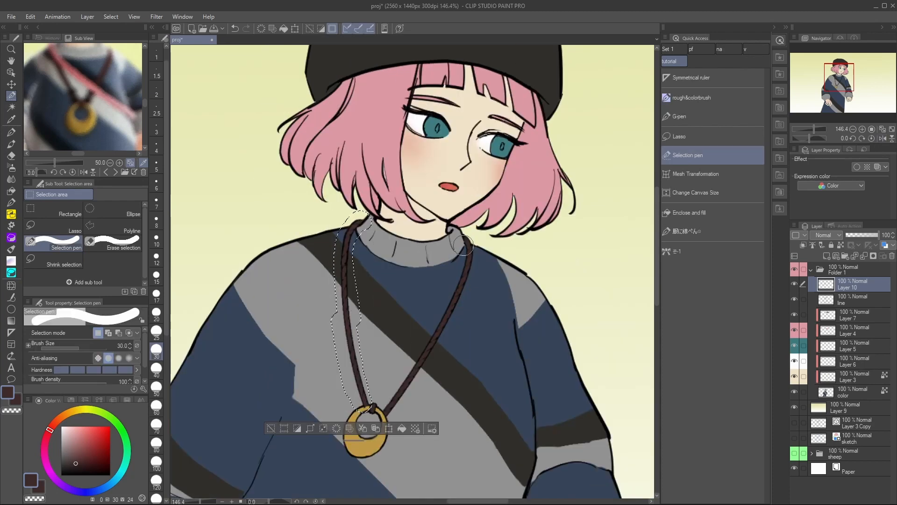
Select the other cord strand, adjust it with a Skew transformation, and clear the selection
left_click_drag(466, 238, 391, 413)
key("h")
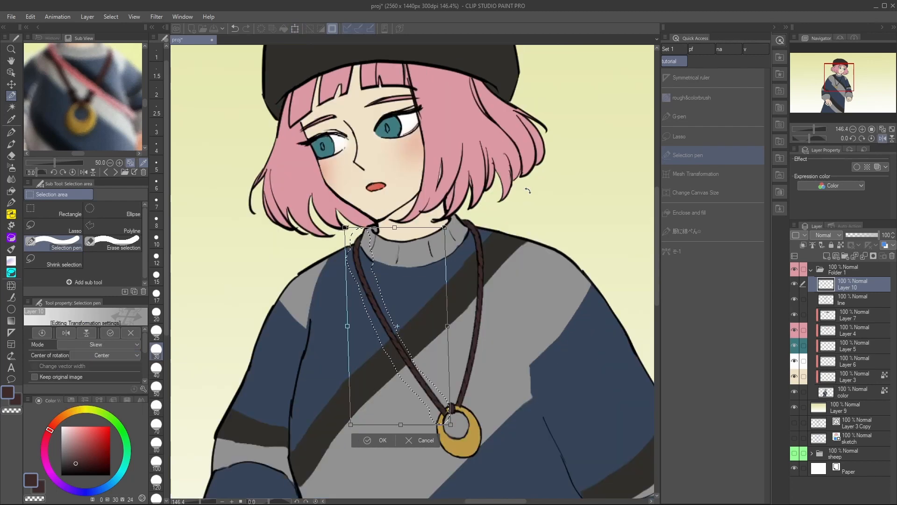
key("h")
key("ctrl+d")
key("p")
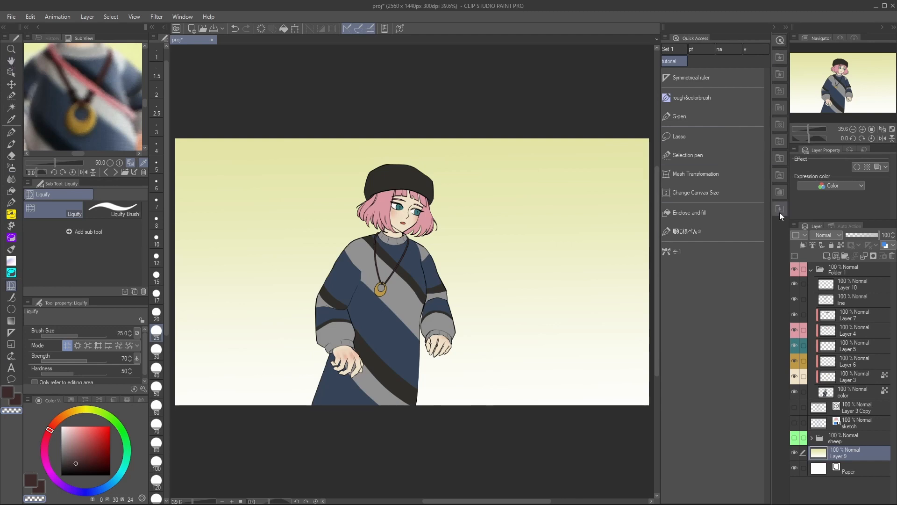
Browse the material categories, including color backgrounds, monochromatic basics, and 3D food and beverage items, through to Download
left_click(778, 91)
left_click(780, 108)
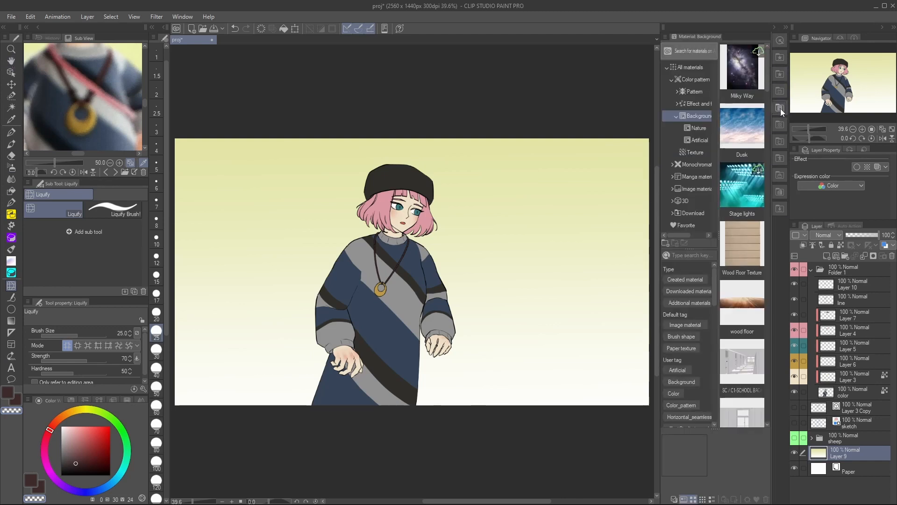
left_click(781, 125)
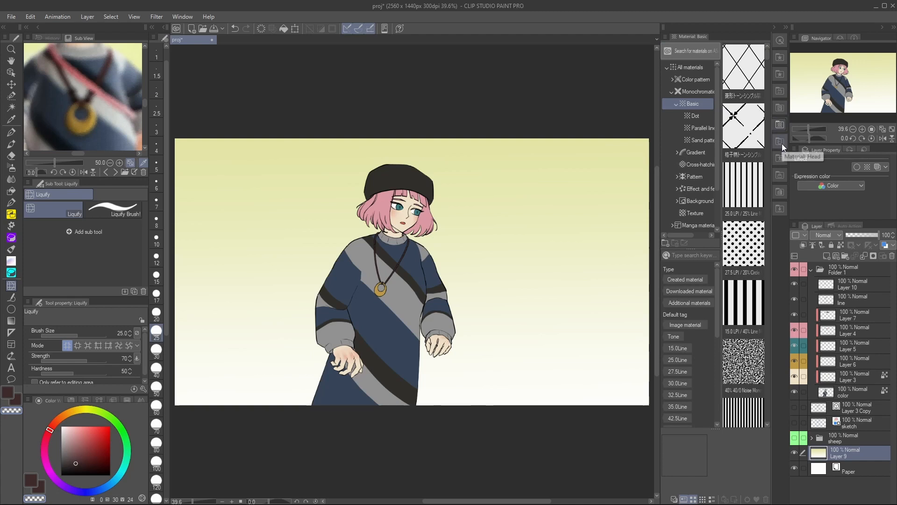
left_click(781, 143)
left_click(782, 173)
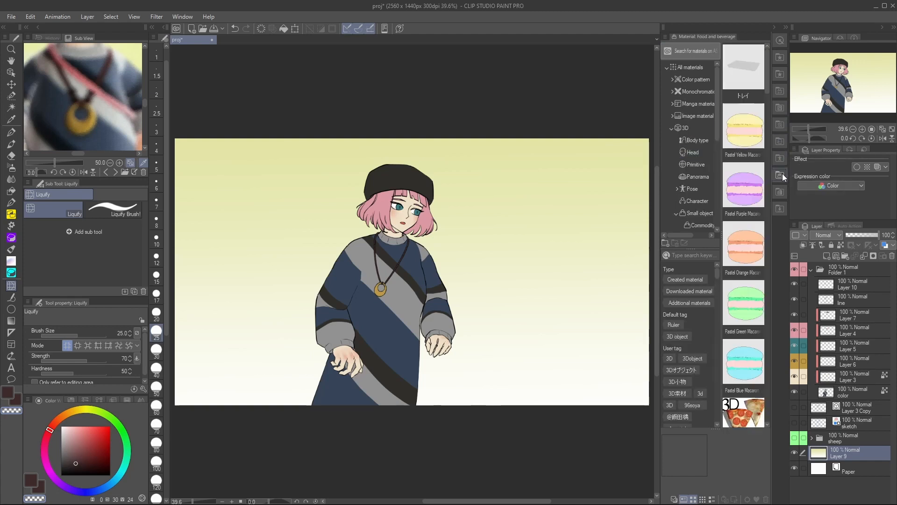
left_click(780, 208)
Select the four downloaded sewing brushes and add them to the jean seam group of the Ruled line sub tools
left_click(752, 192)
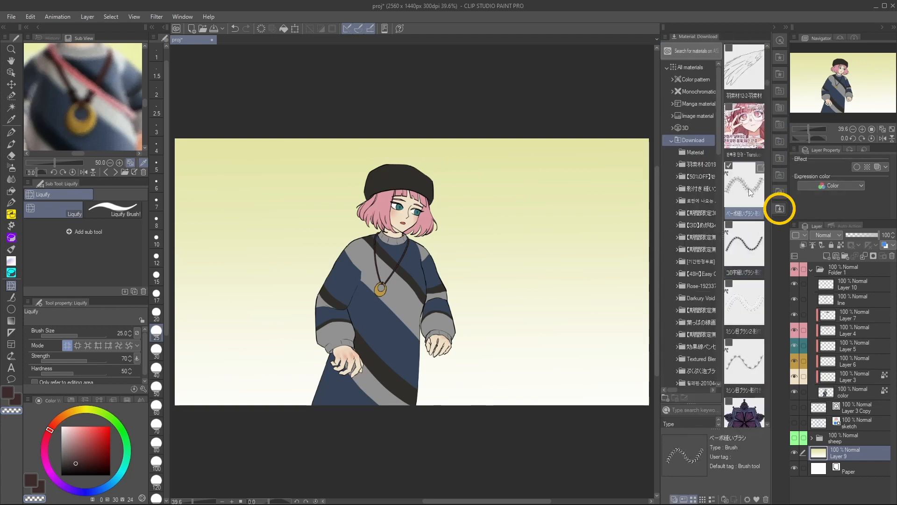
left_click(744, 360, "shift")
key("u")
mouse_move(744, 359)
left_mouse_down()
mouse_move(374, 197)
mouse_move(106, 266)
left_mouse_up()
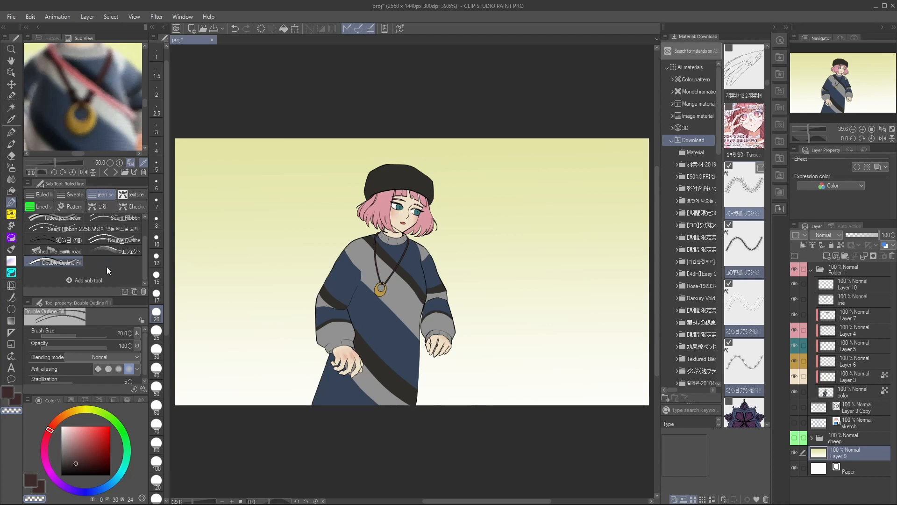
Review the sub tool settings of the newly added ミシン目ブラシ brush, keeping its name and Clothing icon
left_click(70, 282)
right_click(72, 284)
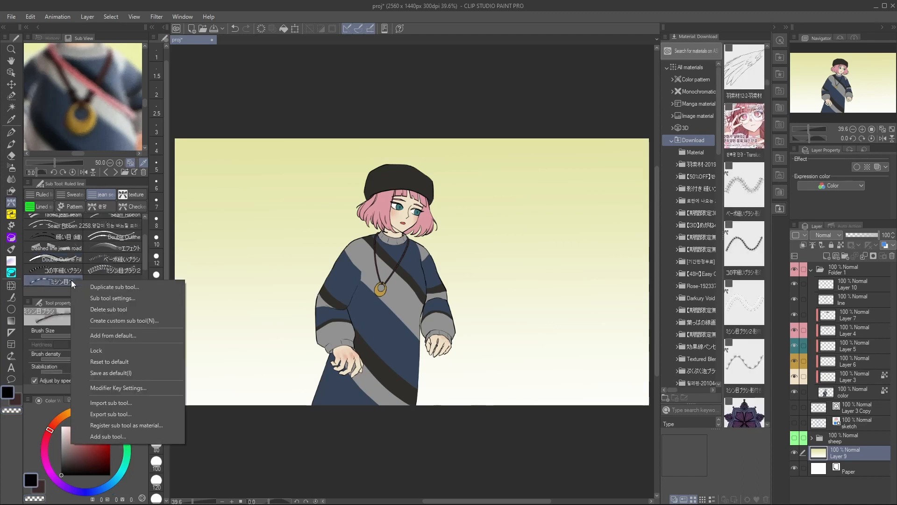
left_click(112, 298)
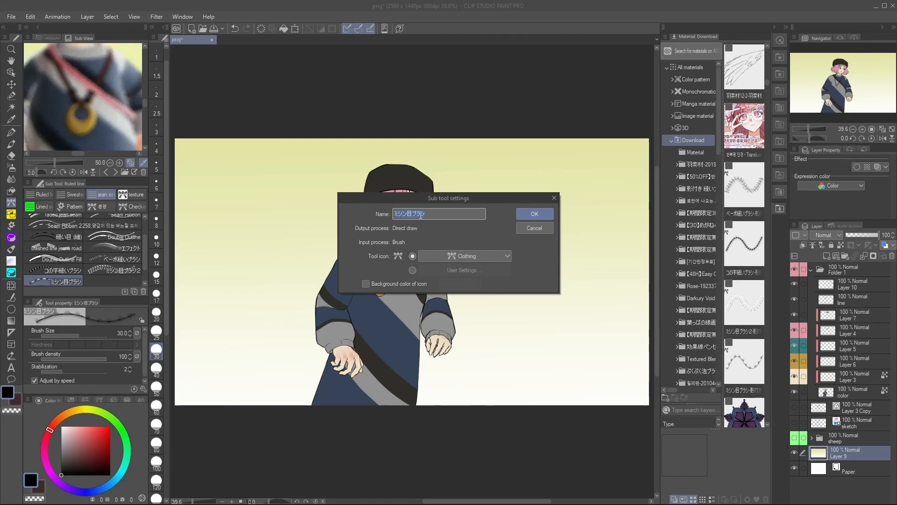
left_click(535, 214)
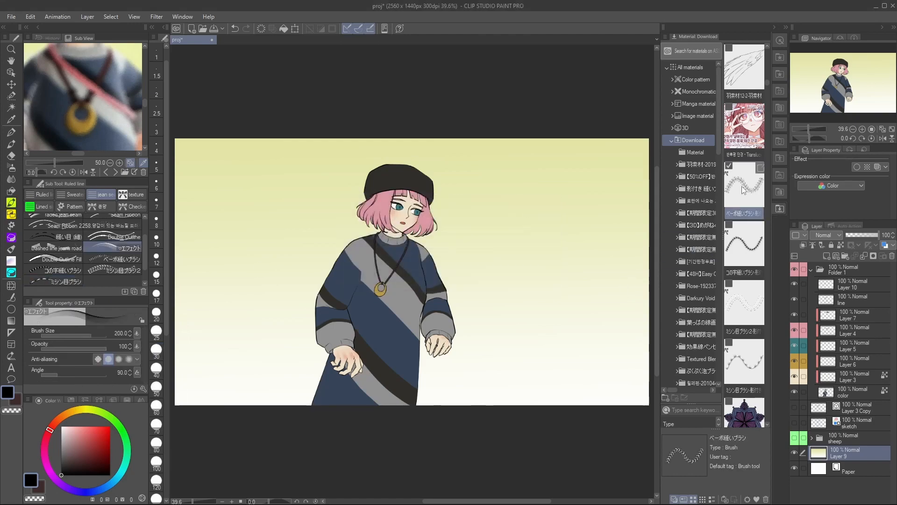
Switch to CLIP STUDIO ASSETS and view the Monthly ranking of top free materials
left_click(753, 384)
left_click(465, 206)
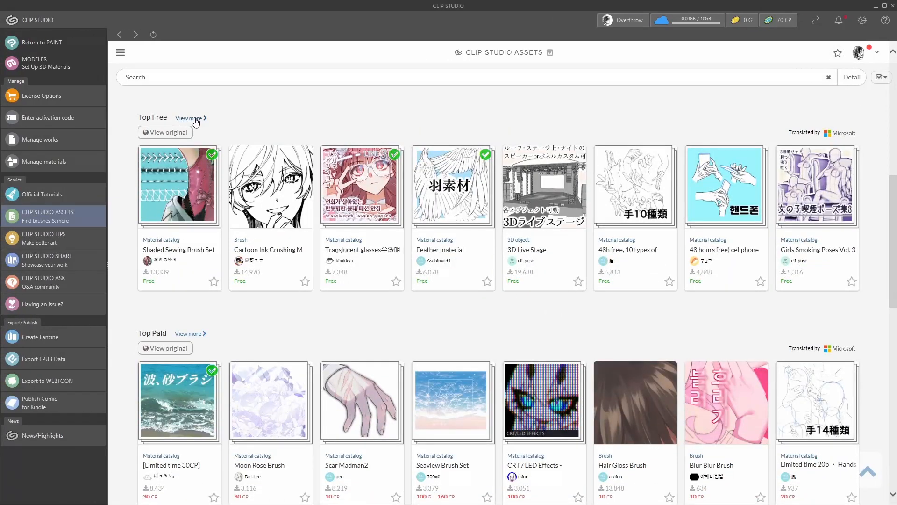
left_click(196, 120)
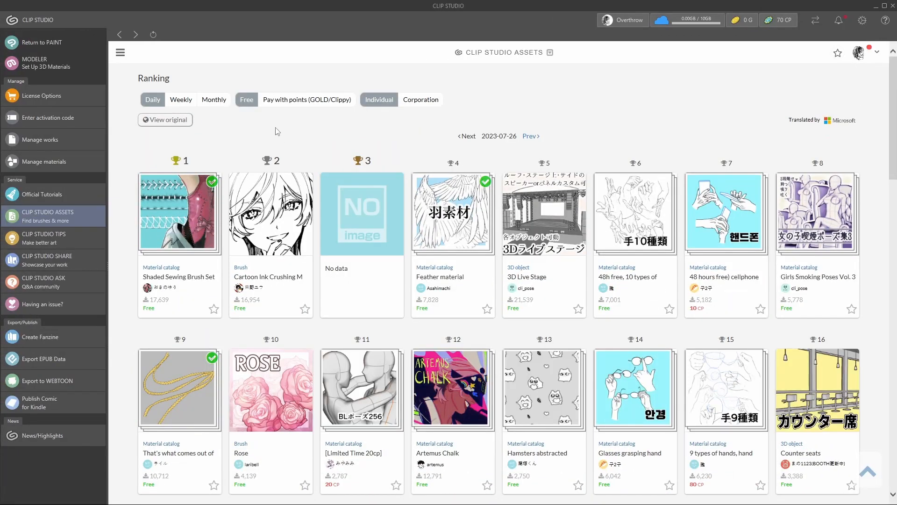
left_click(214, 99)
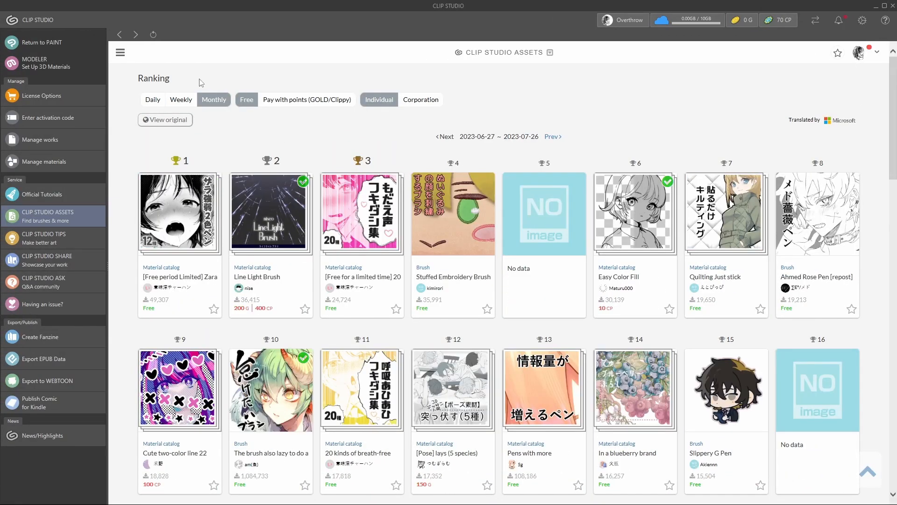
Return to the CLIP STUDIO ASSETS home page and filter the material search to the brush type
left_click(121, 52)
left_click(231, 72)
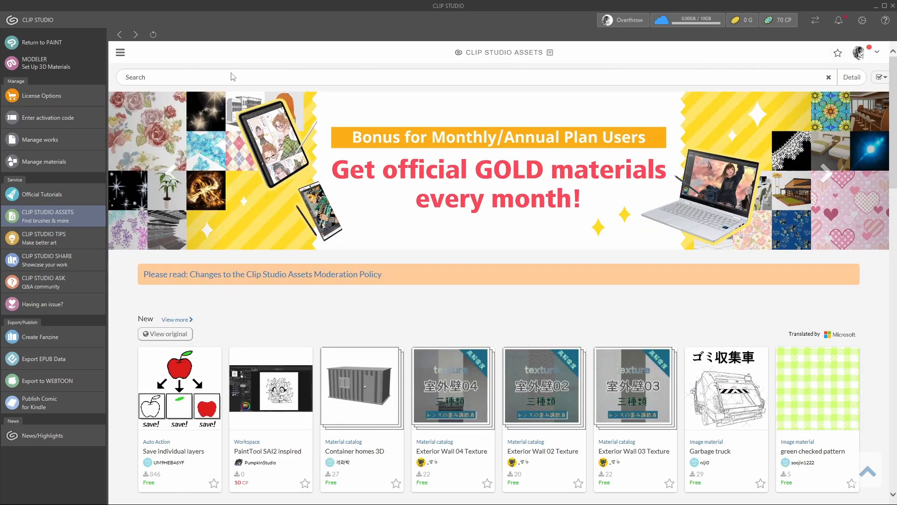
left_click(241, 79)
left_click(225, 114)
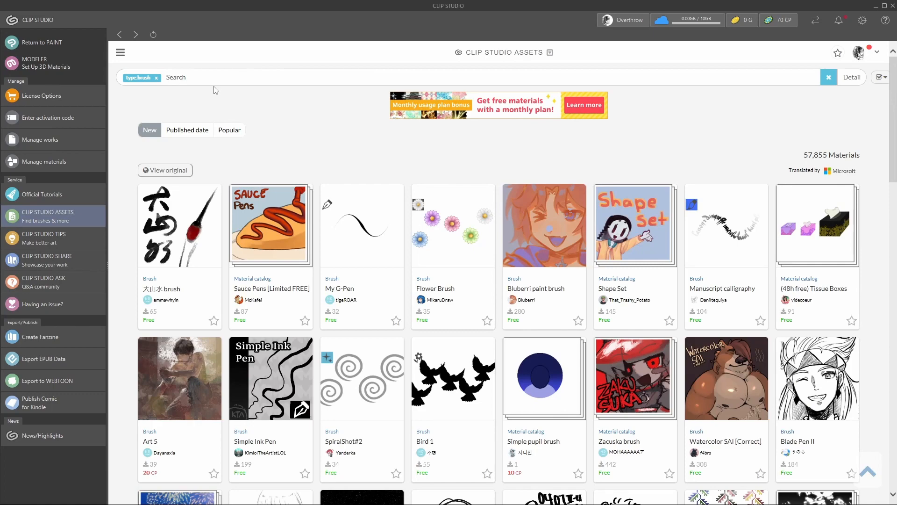
Clear the brush filter, sort all materials by popularity, and return to the CLIP STUDIO ASSETS home page to browse its new and top free listings
left_click(156, 77)
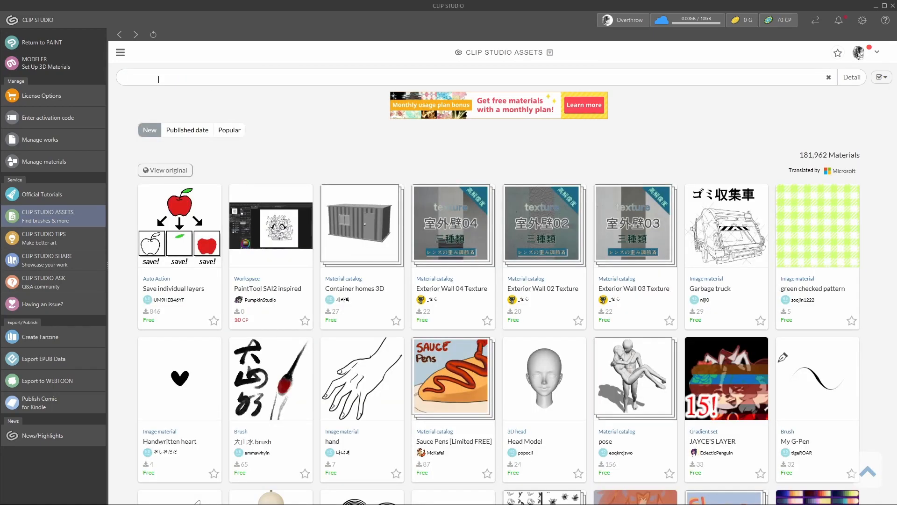
left_click(238, 132)
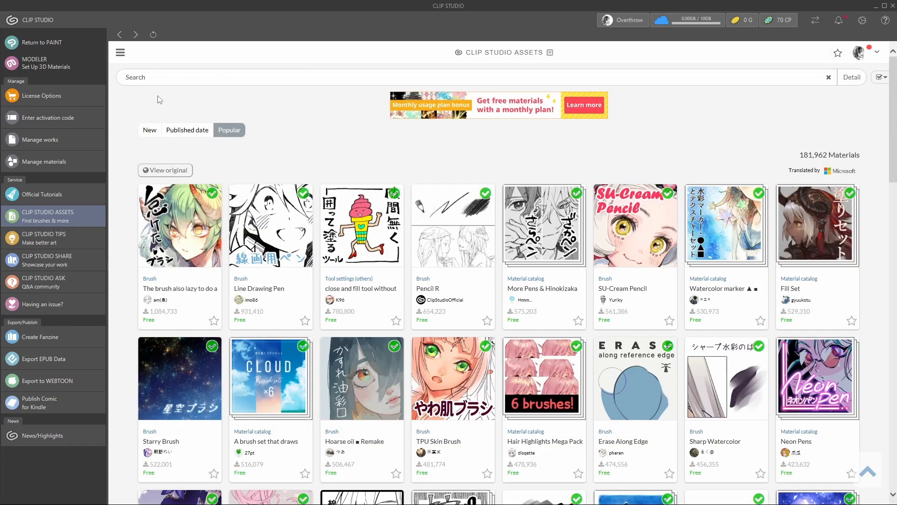
left_click(124, 60)
left_click(149, 71)
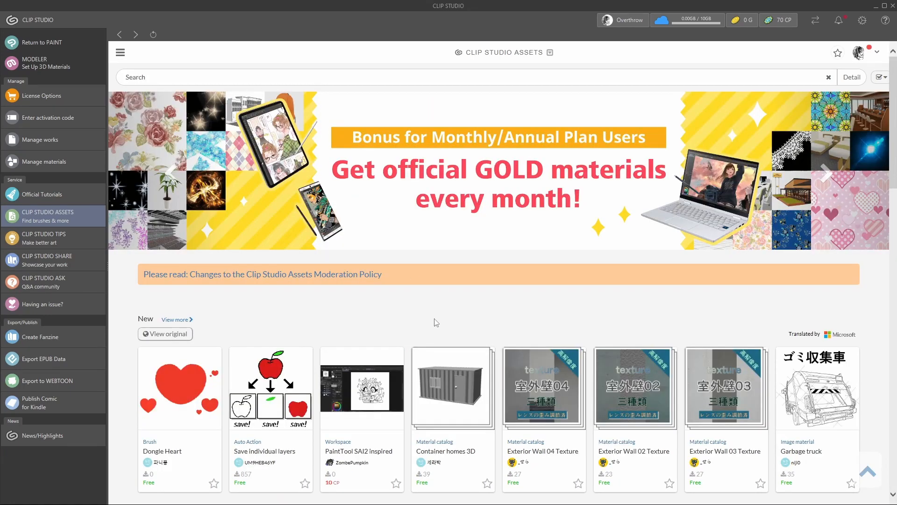
scroll(475, 305, "down", 7)
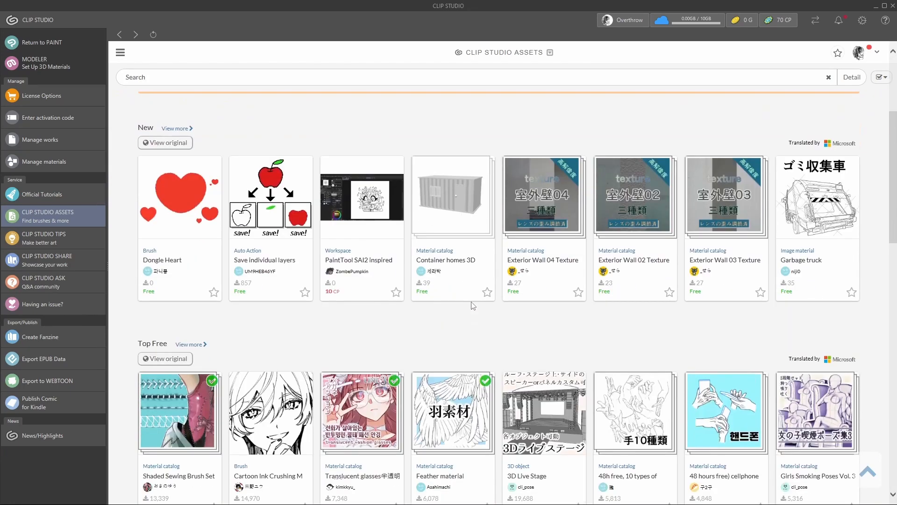
scroll(480, 279, "down", 1)
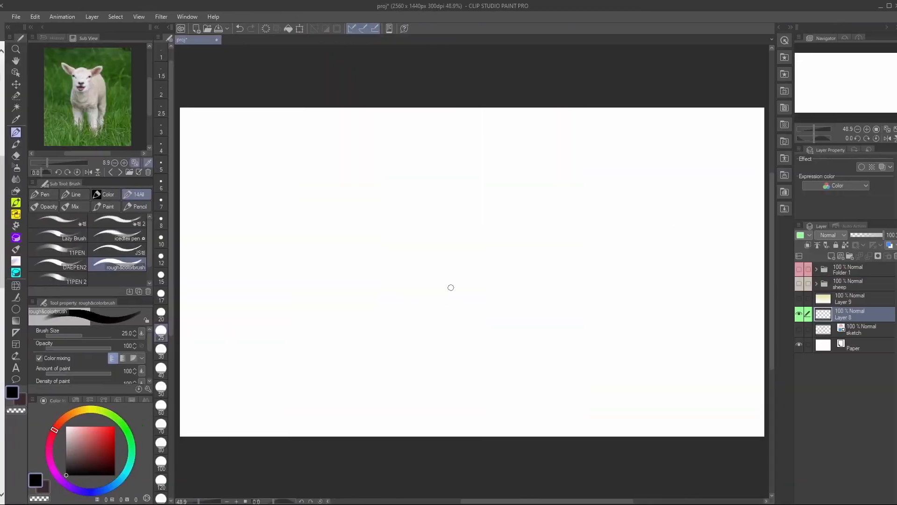
Paint a tall black grass blade on Layer 8 of the drawing in CLIP STUDIO PAINT, thickening its base with brush size 50
left_click_drag(484, 237, 469, 417)
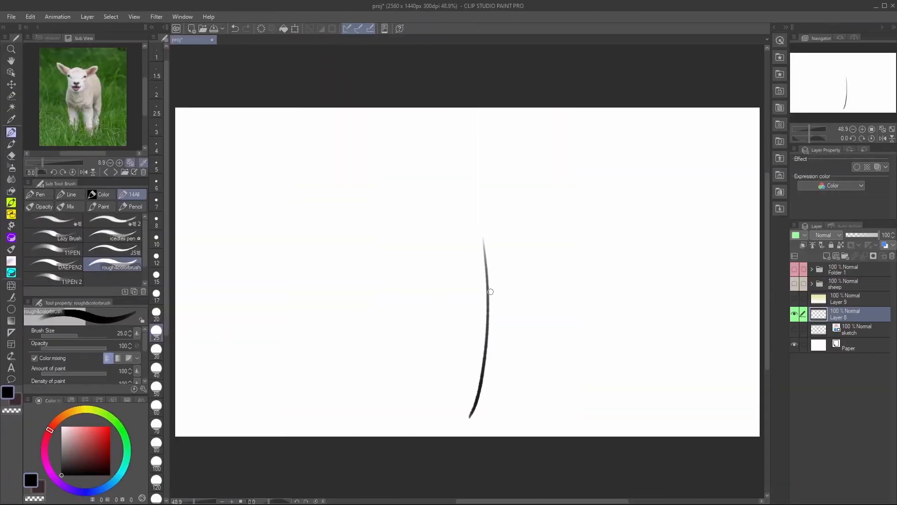
key("bracketright")
key("bracketright")
key("bracketright")
mouse_move(487, 250)
left_mouse_down()
mouse_move(479, 346)
mouse_move(460, 403)
left_mouse_up()
mouse_move(484, 320)
left_mouse_down()
mouse_move(465, 412)
mouse_move(480, 346)
mouse_move(476, 357)
left_mouse_up()
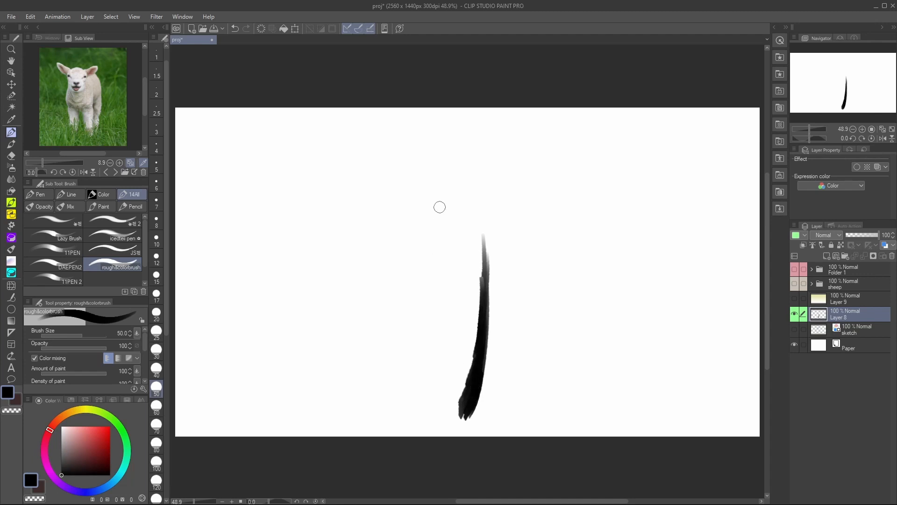
Paint a left-leaning grass blade and a long arching blade that both join the base of the tall blade
left_click_drag(395, 267, 459, 410)
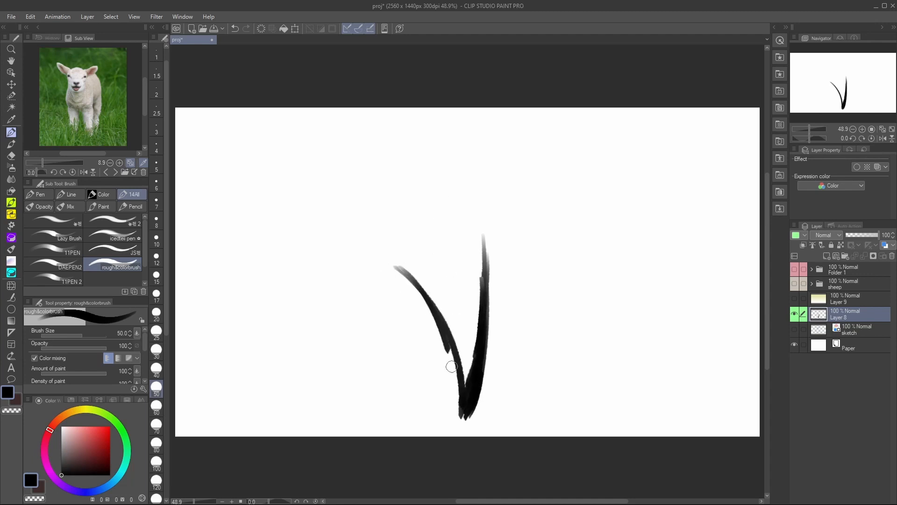
left_click_drag(453, 350, 456, 423)
left_click_drag(441, 320, 457, 397)
mouse_move(446, 336)
left_mouse_down()
mouse_move(455, 369)
mouse_move(449, 412)
mouse_move(361, 399)
left_mouse_up()
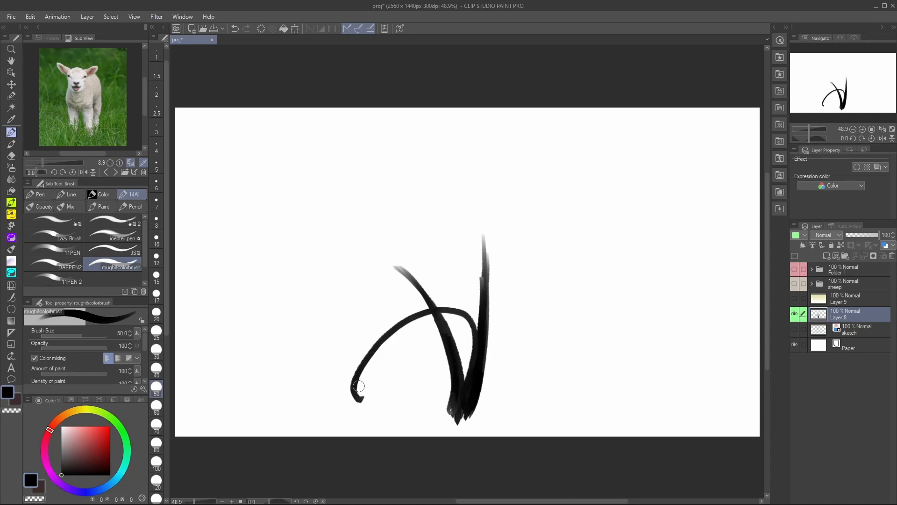
left_click_drag(377, 347, 467, 383)
mouse_move(440, 314)
left_mouse_down()
mouse_move(470, 379)
mouse_move(466, 358)
left_mouse_up()
mouse_move(474, 350)
left_mouse_down()
mouse_move(468, 321)
mouse_move(474, 346)
mouse_move(461, 350)
left_mouse_up()
Carve the gap between the arching and tall blades with transparent color, and repaint the tall blade's inner edge in black
key("c")
mouse_move(448, 304)
left_mouse_down()
mouse_move(464, 311)
mouse_move(432, 302)
mouse_move(467, 323)
left_mouse_up()
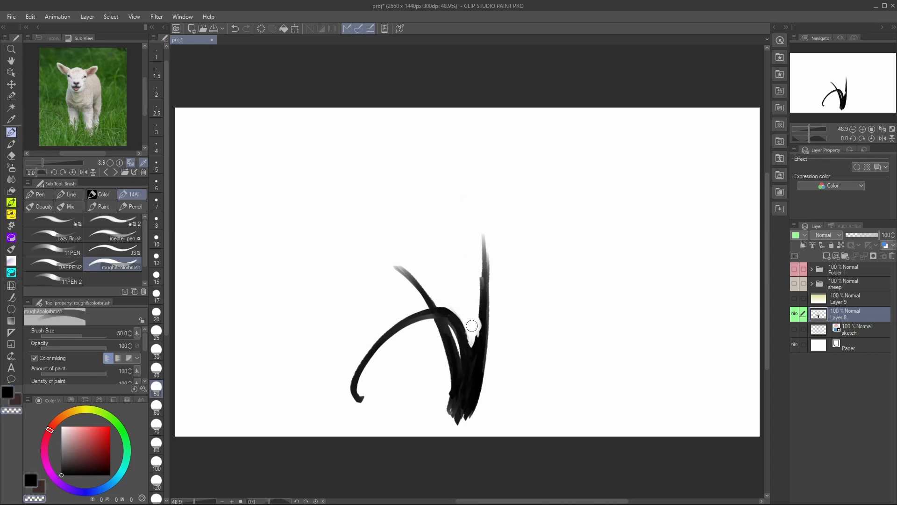
mouse_move(477, 279)
left_mouse_down()
mouse_move(474, 305)
mouse_move(474, 267)
mouse_move(471, 362)
left_mouse_up()
key("c")
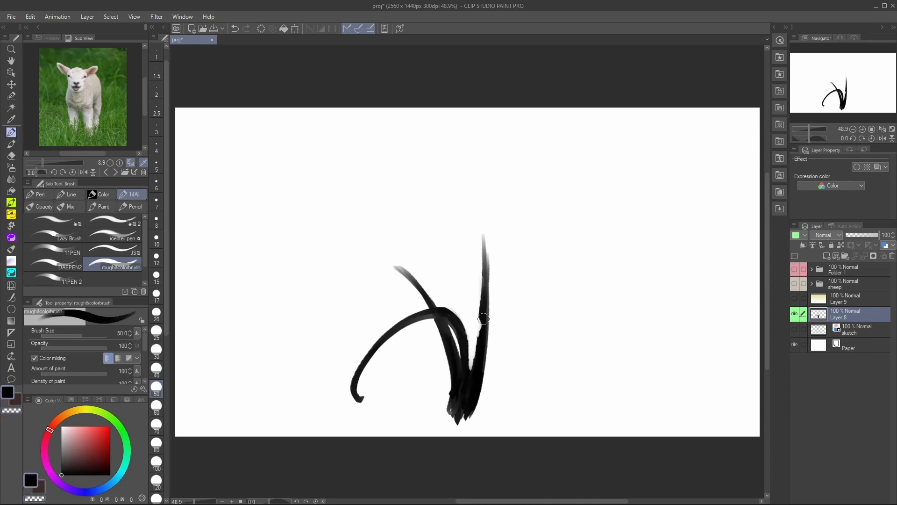
left_click_drag(484, 318, 471, 376)
Sharpen the upper-left blade's tip, trim the tall blade's edge, and shorten the arching blade to a point using transparent color
key("c")
mouse_move(417, 289)
left_mouse_down()
mouse_move(399, 273)
mouse_move(415, 286)
left_mouse_up()
key("c")
key("c")
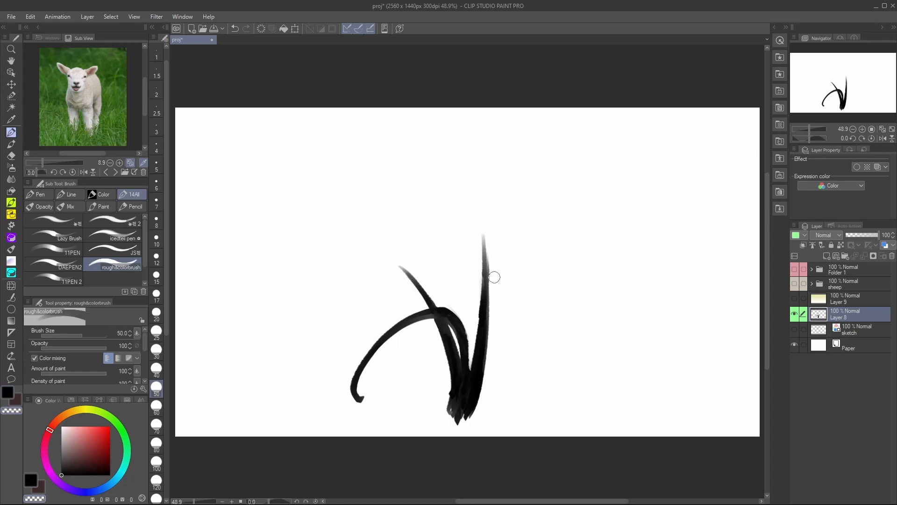
mouse_move(494, 277)
left_mouse_down()
mouse_move(492, 256)
mouse_move(490, 279)
left_mouse_up()
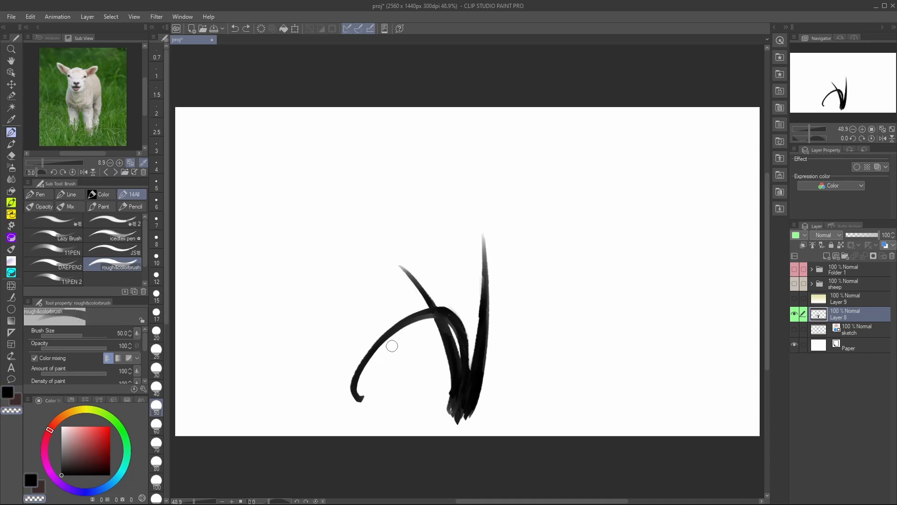
left_click_drag(392, 344, 370, 360)
left_click_drag(433, 325, 374, 345)
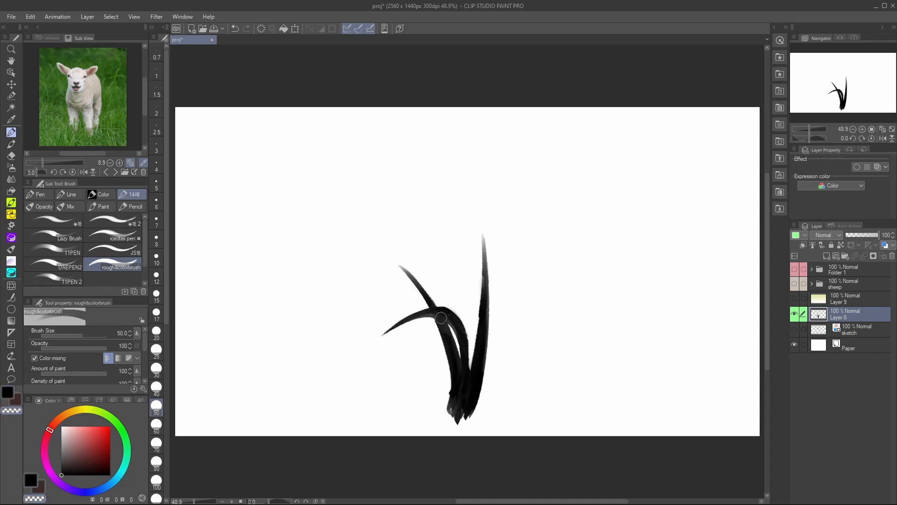
Paint another black blade curving left from the base, above the shortened arching blade
key("c")
mouse_move(474, 338)
left_mouse_down()
mouse_move(473, 369)
mouse_move(357, 351)
left_mouse_up()
key("ctrl+z")
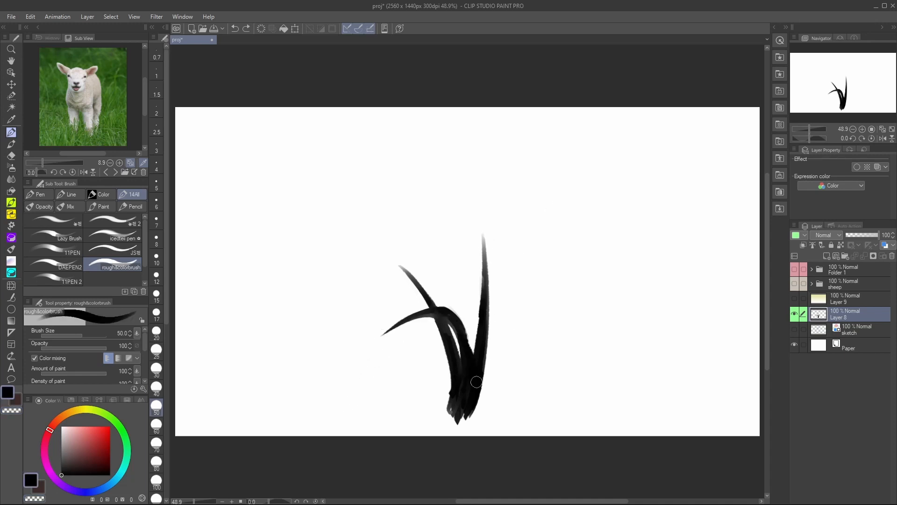
left_click_drag(476, 382, 373, 317)
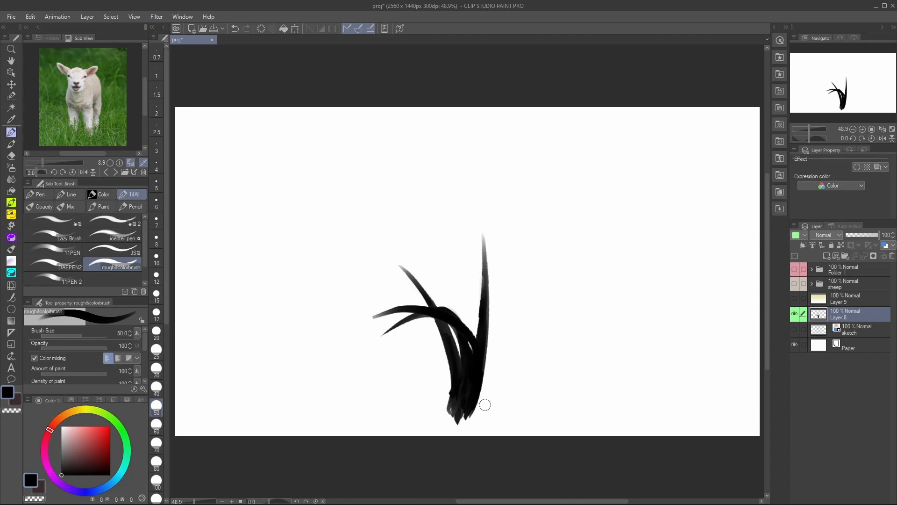
Paint several black grass blades fanning out on the right half of the tuft
left_click_drag(481, 410, 556, 267)
mouse_move(482, 378)
left_mouse_down()
mouse_move(480, 413)
mouse_move(553, 273)
left_mouse_up()
left_click_drag(519, 246, 517, 412)
mouse_move(529, 342)
left_mouse_down()
mouse_move(514, 415)
mouse_move(495, 370)
mouse_move(510, 411)
left_mouse_up()
mouse_move(491, 329)
left_mouse_down()
mouse_move(498, 370)
mouse_move(498, 271)
left_mouse_up()
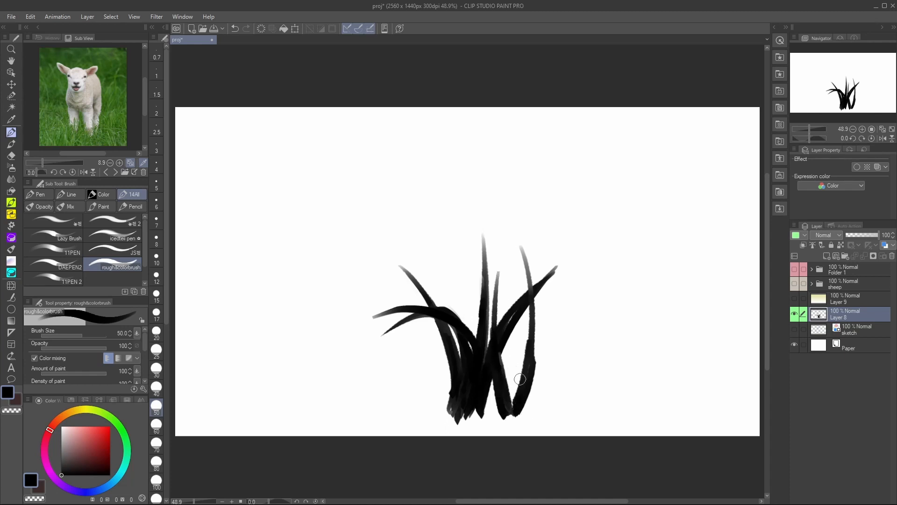
mouse_move(521, 379)
left_mouse_down()
mouse_move(516, 415)
mouse_move(530, 332)
left_mouse_up()
Set Layer 8's expression color to Gray after previewing Monochrome
left_click(858, 185)
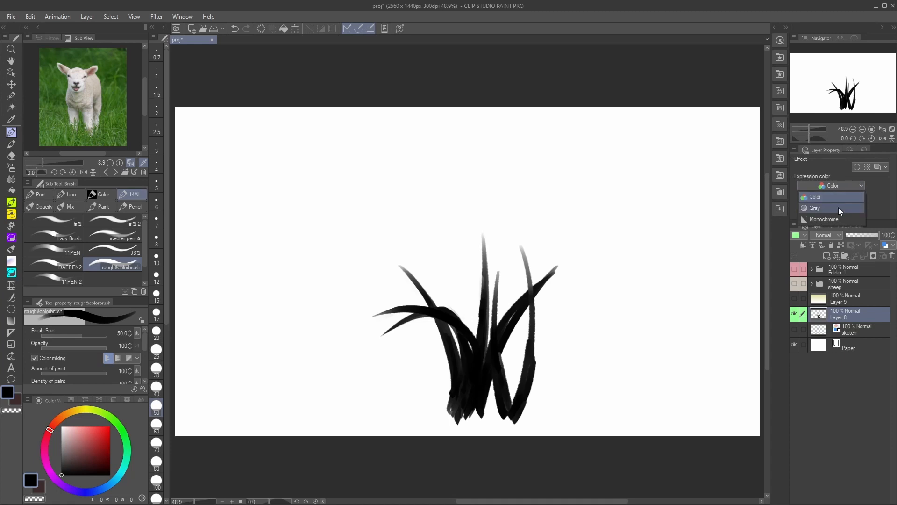
left_click(838, 207)
left_click(845, 187)
left_click(845, 217)
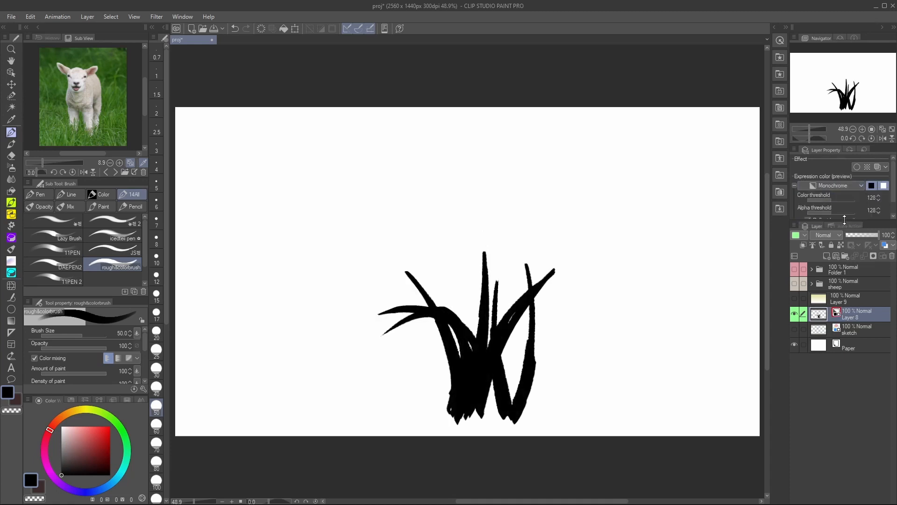
left_click(840, 186)
left_click(845, 208)
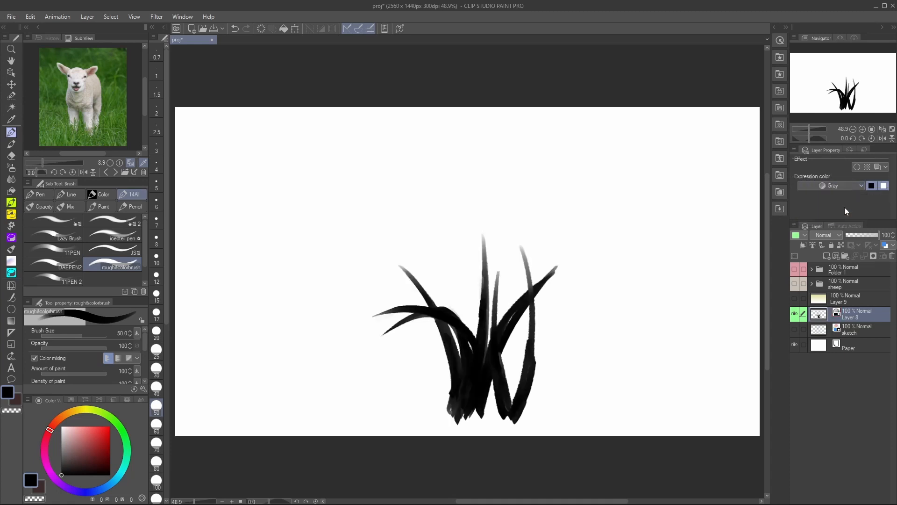
Select the whole grass tuft with a rectangular selection and start registering it as an image material
key("m")
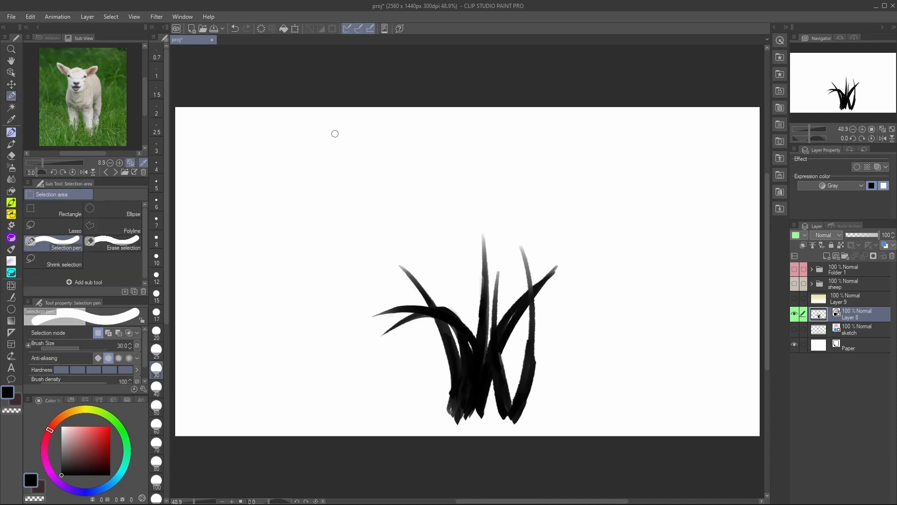
left_click(79, 208)
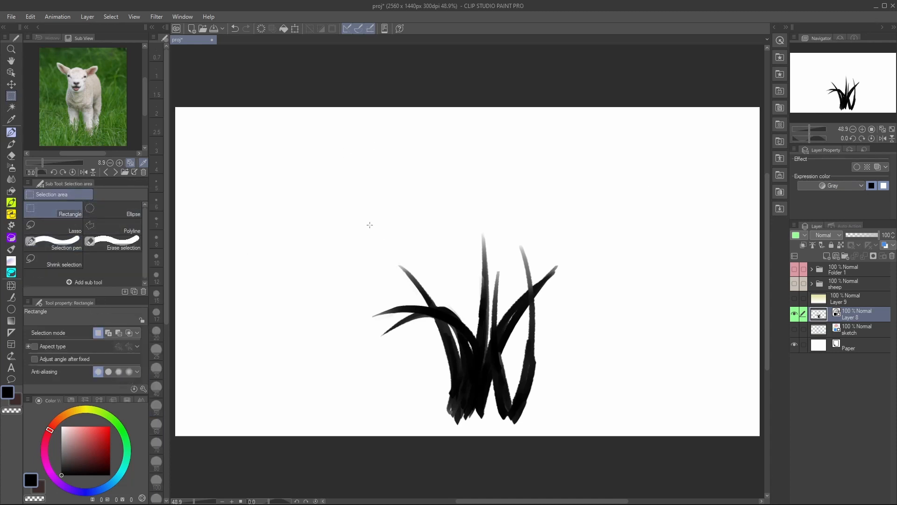
mouse_move(365, 224)
left_mouse_down()
mouse_move(564, 407)
mouse_move(565, 429)
left_mouse_up()
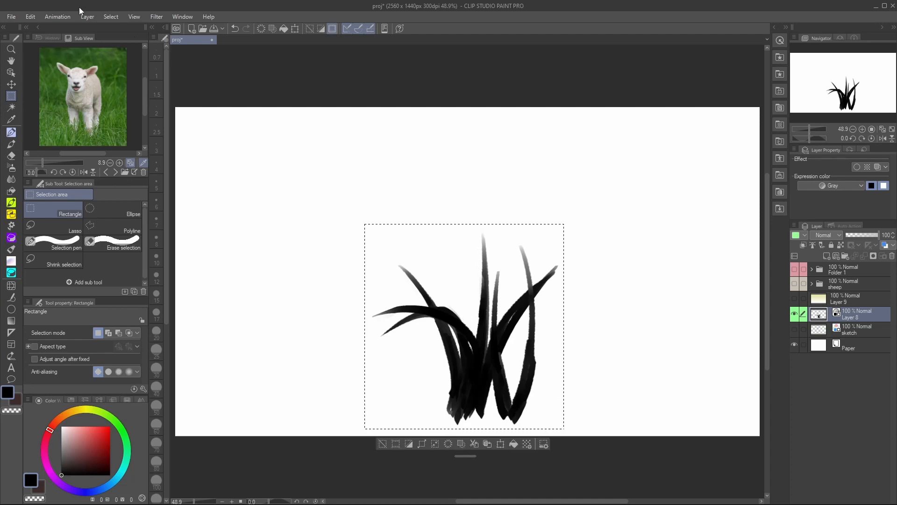
left_click(31, 13)
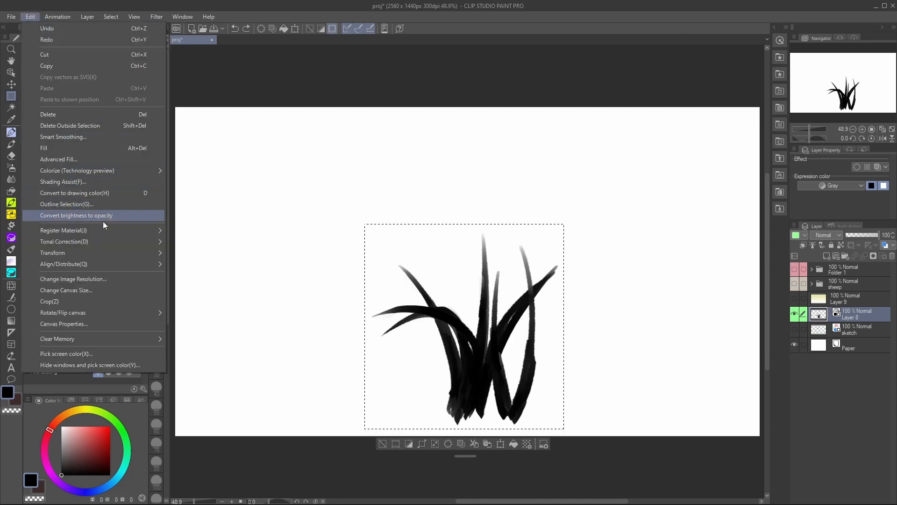
mouse_move(117, 231)
left_click(193, 233)
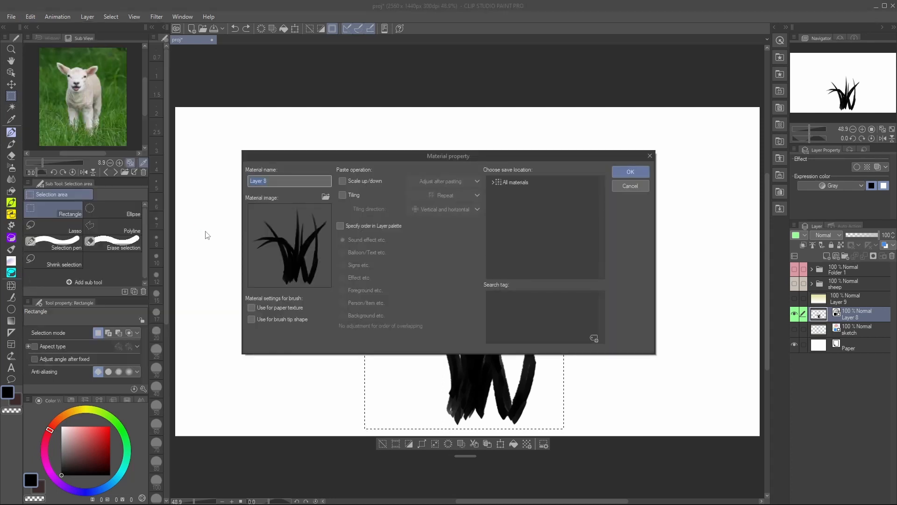
Name the material grass tut, enable its use for brush tip shape, and choose Image material > Brush as the save location
type("grass tut")
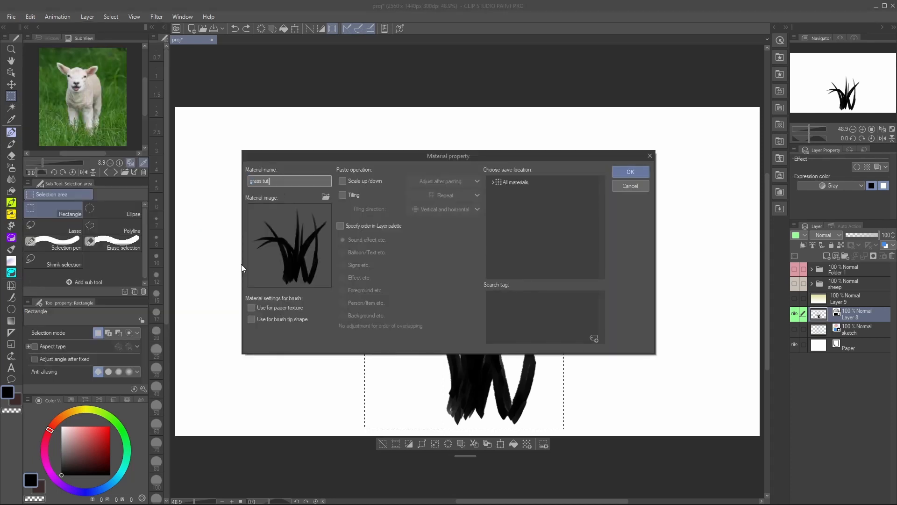
left_click(252, 320)
left_click(493, 183)
left_click(498, 232)
scroll(514, 234, "down", 1)
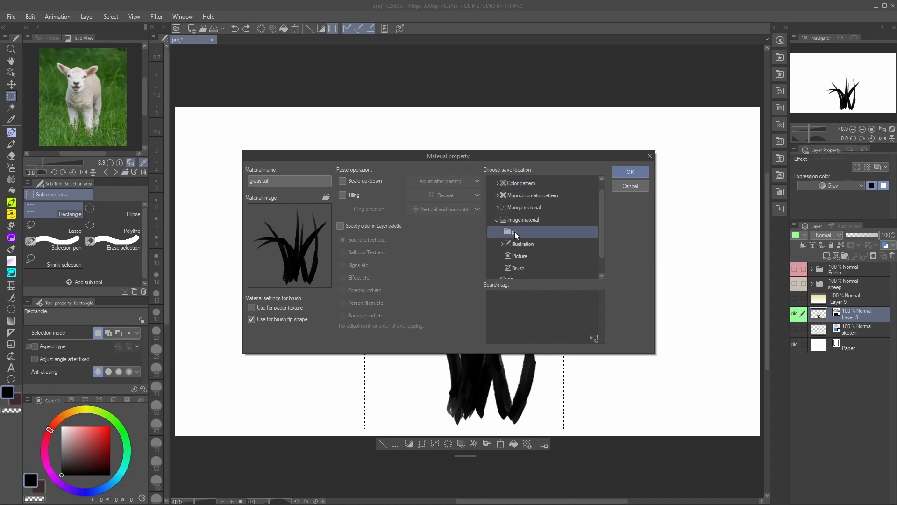
scroll(515, 232, "down", 1)
left_click(518, 248)
Add the search tag grass, register the material, and deselect the tuft
left_click(594, 338)
type("grass")
key("Return")
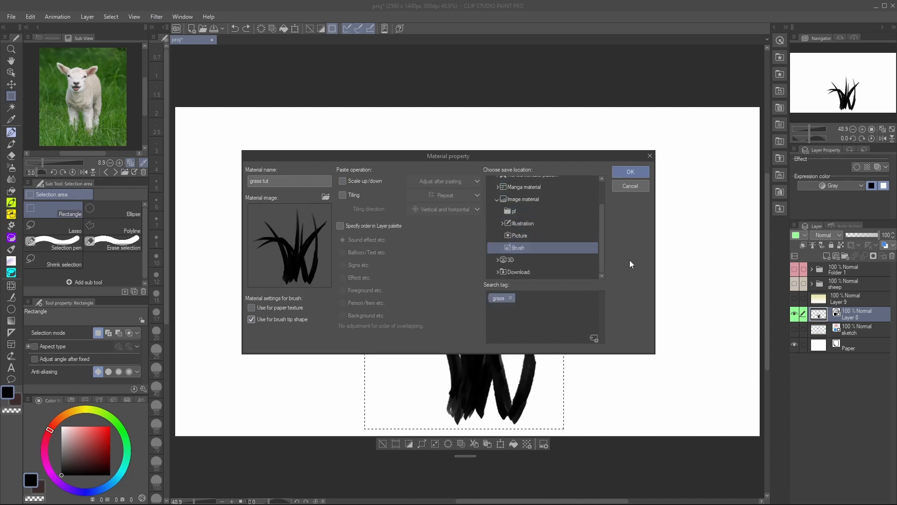
left_click(641, 173)
key("ctrl+d")
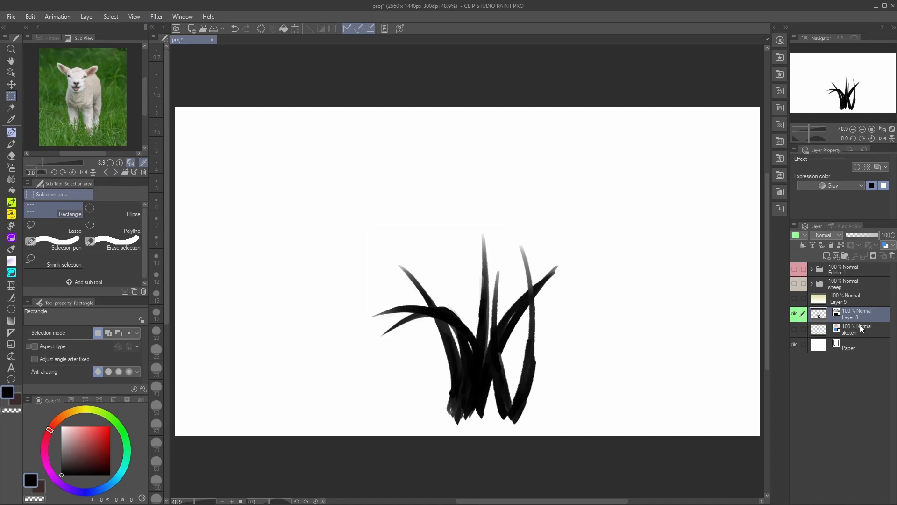
Duplicate the Grass brush from the landscape tool's Grass group under the name Grass tut
left_click(11, 249)
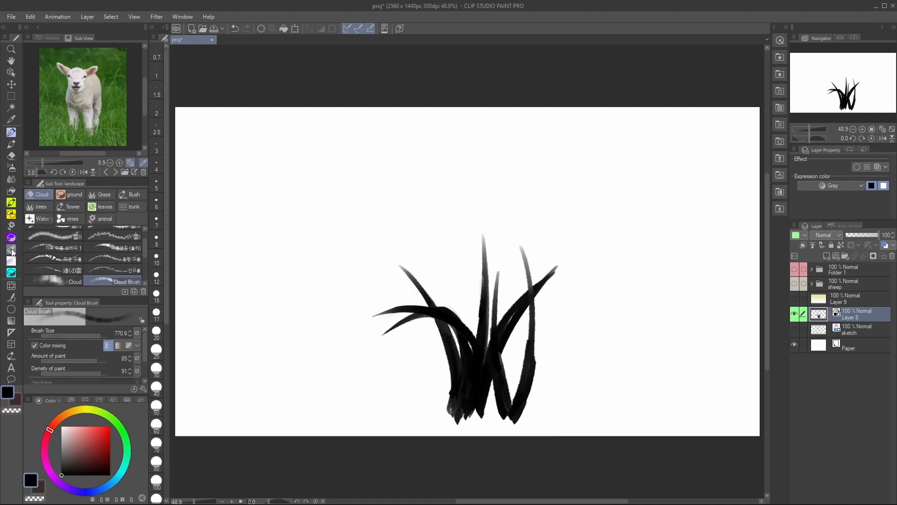
left_click(92, 195)
left_click(76, 230)
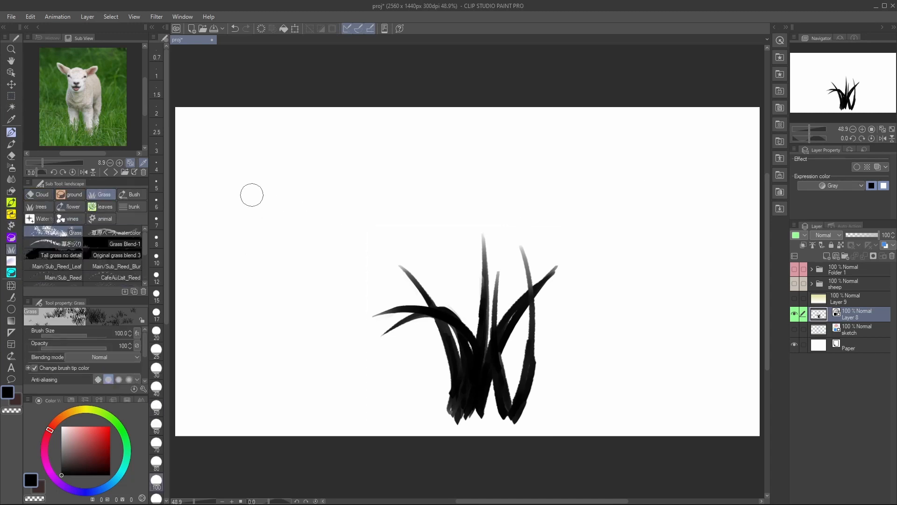
mouse_move(250, 194)
left_mouse_down()
mouse_move(373, 200)
mouse_move(266, 222)
left_mouse_up()
key("ctrl+z")
left_click(134, 292)
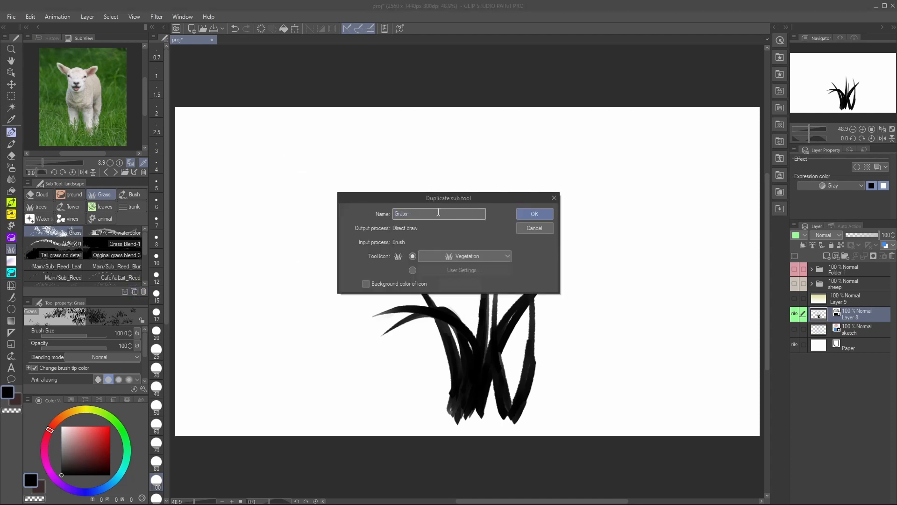
left_click(543, 213)
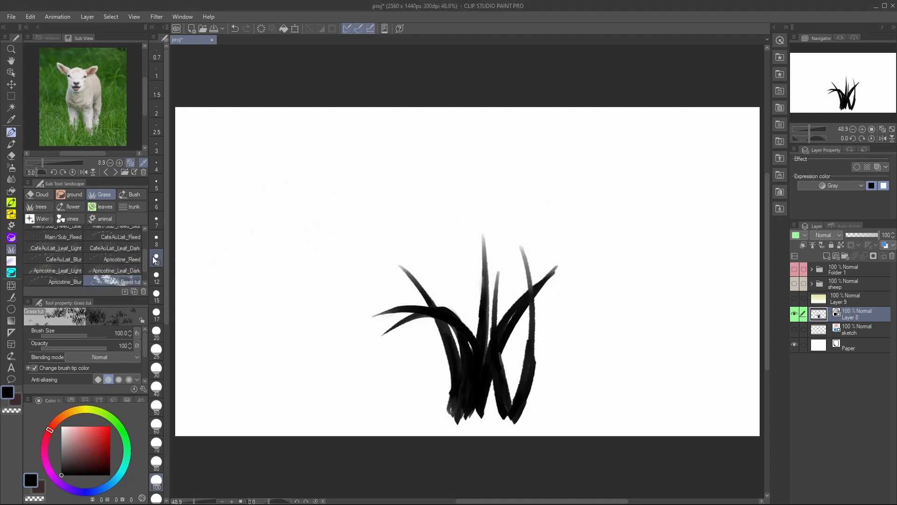
Remove both existing grass tip shapes from the Grass tut brush's brush tip settings
left_click(143, 388)
left_click(563, 236)
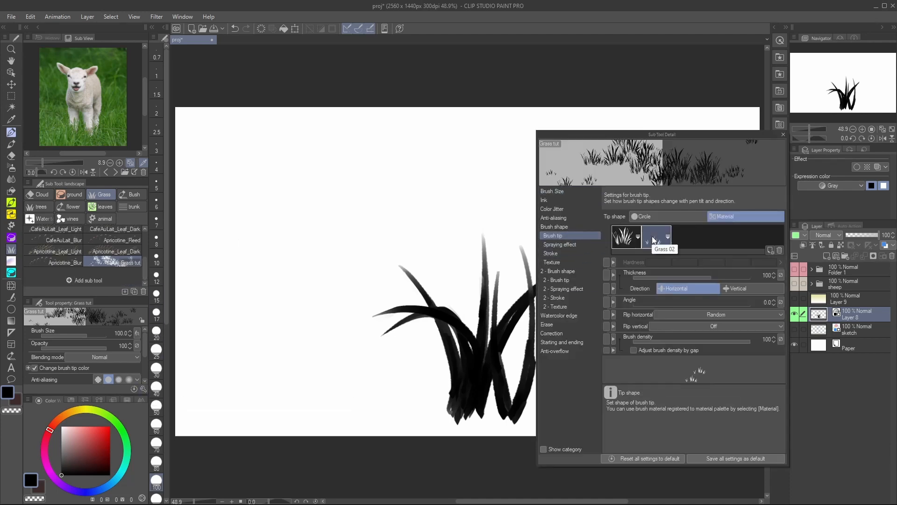
left_click(780, 250)
left_click(780, 250)
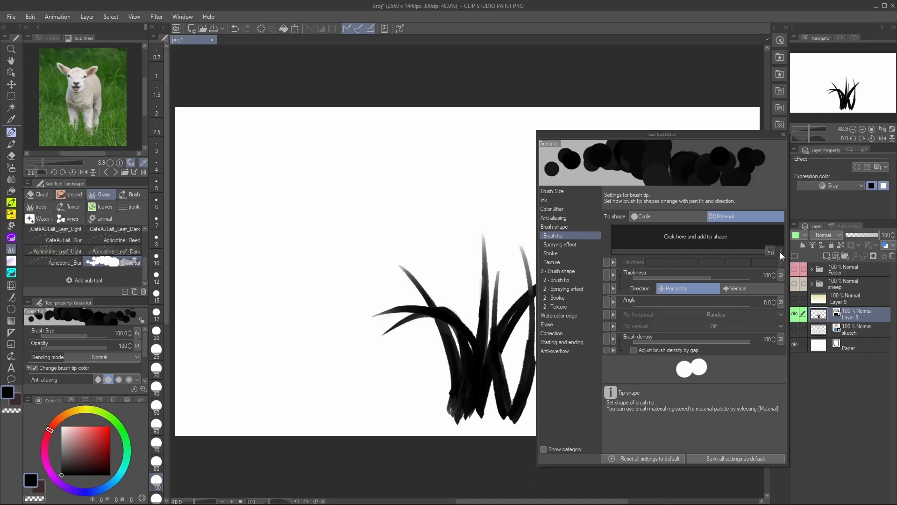
Search the brush tip materials for tut and add the grass tut material as the brush's tip shape
left_click(711, 237)
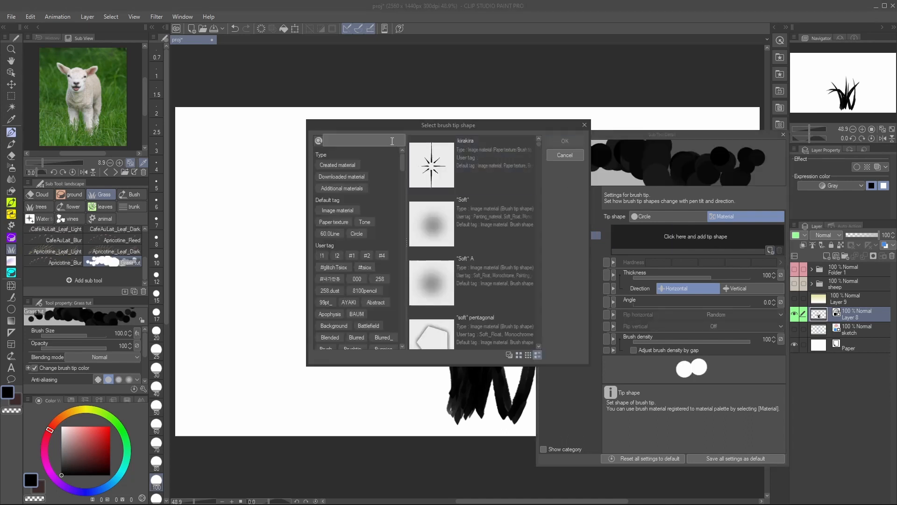
type("tut")
left_click(492, 139)
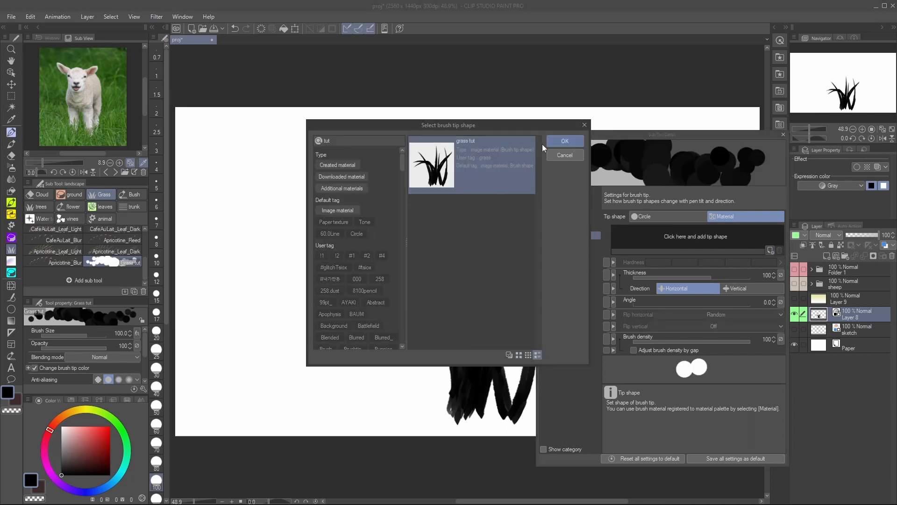
left_click(564, 141)
Create a new layer above the black tuft and pick a light yellow-green drawing color
left_click(826, 256)
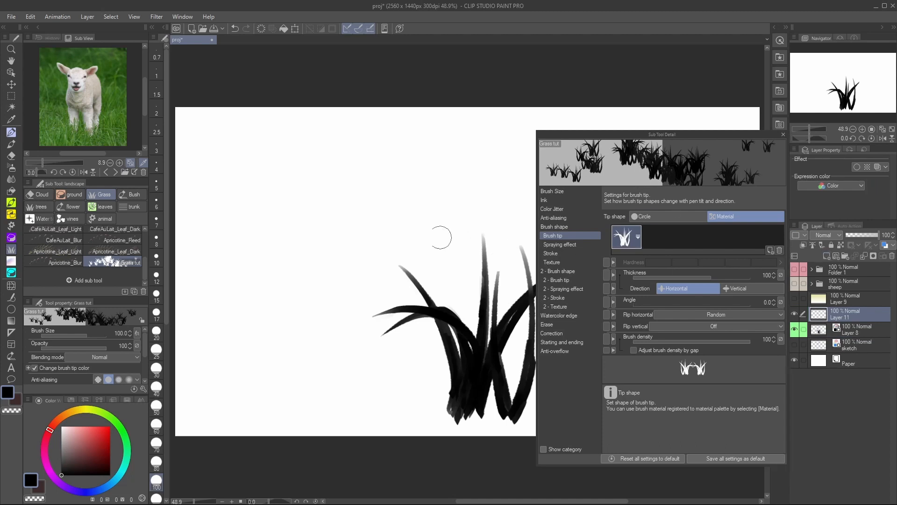
left_click_drag(63, 414, 84, 409)
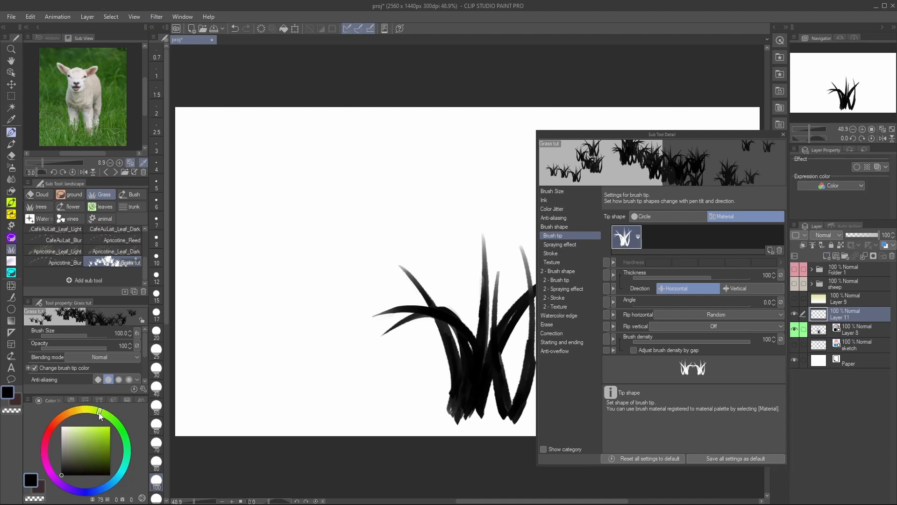
left_click(91, 437)
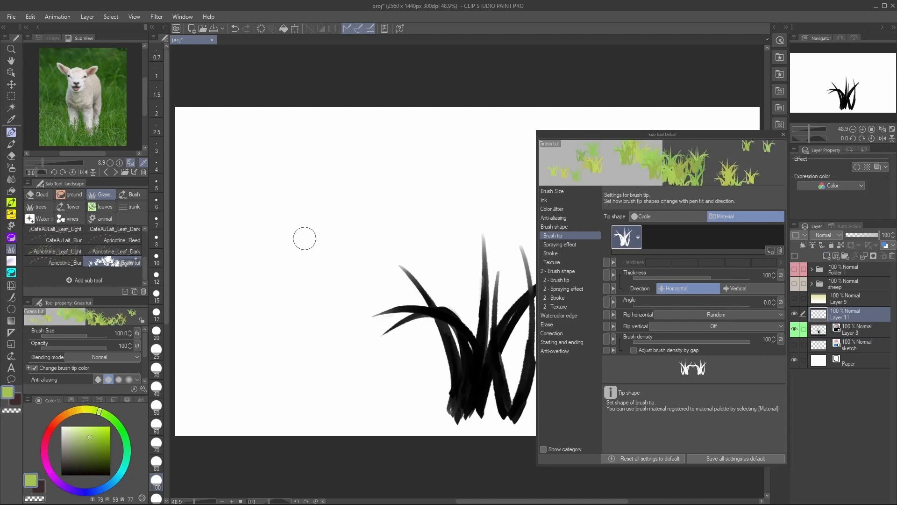
Enlarge the brush size to 400 and paint a test patch of grass beside the black tuft
key("bracketright")
key("bracketright")
key("bracketright")
key("bracketright")
key("bracketright")
key("bracketright")
key("bracketright")
mouse_move(276, 231)
left_mouse_down()
mouse_move(411, 234)
mouse_move(231, 280)
mouse_move(449, 197)
left_mouse_up()
Test a grass stroke with the spraying effect turned off, undo the stroke, and turn the effect back on
left_click(560, 245)
left_click(627, 216)
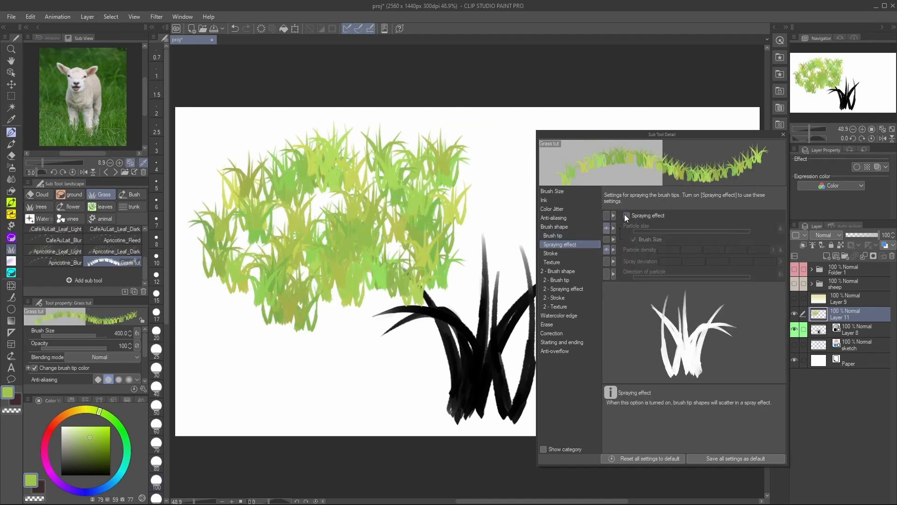
left_click_drag(253, 351, 463, 374)
key("ctrl+z")
left_click(627, 216)
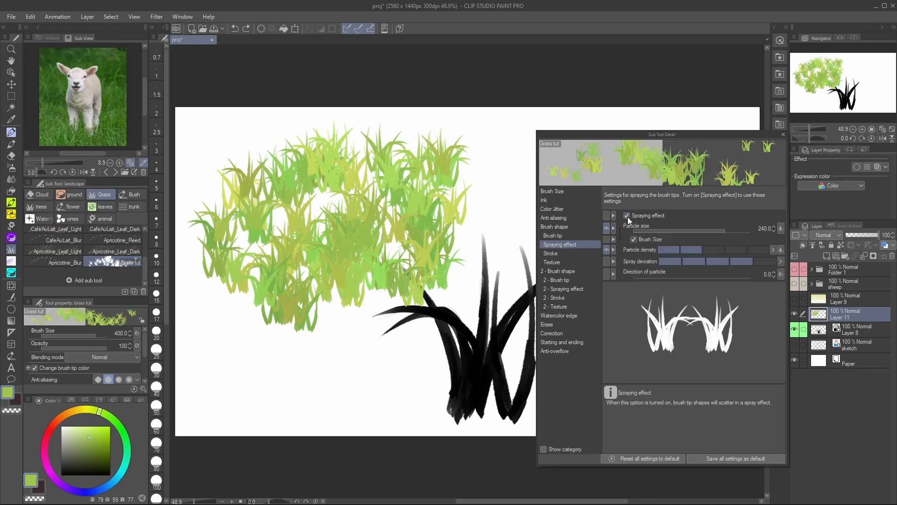
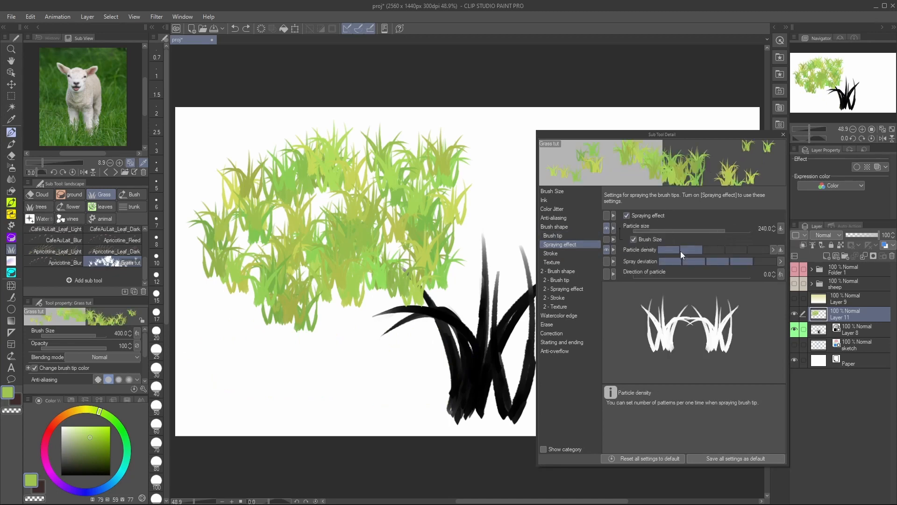
Raise the spraying effect's particle density to three blocks and paint a test stroke below the grass patch
left_click(716, 250)
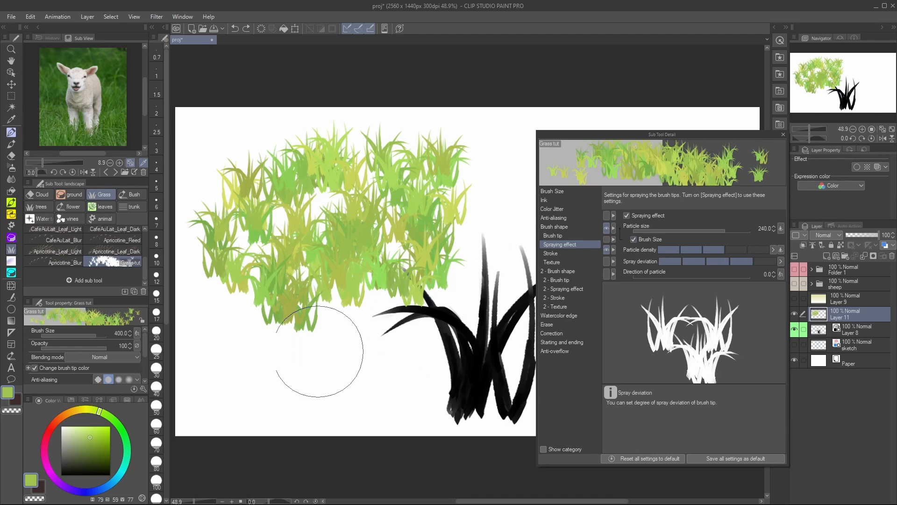
mouse_move(241, 345)
left_mouse_down()
mouse_move(303, 359)
mouse_move(481, 343)
left_mouse_up()
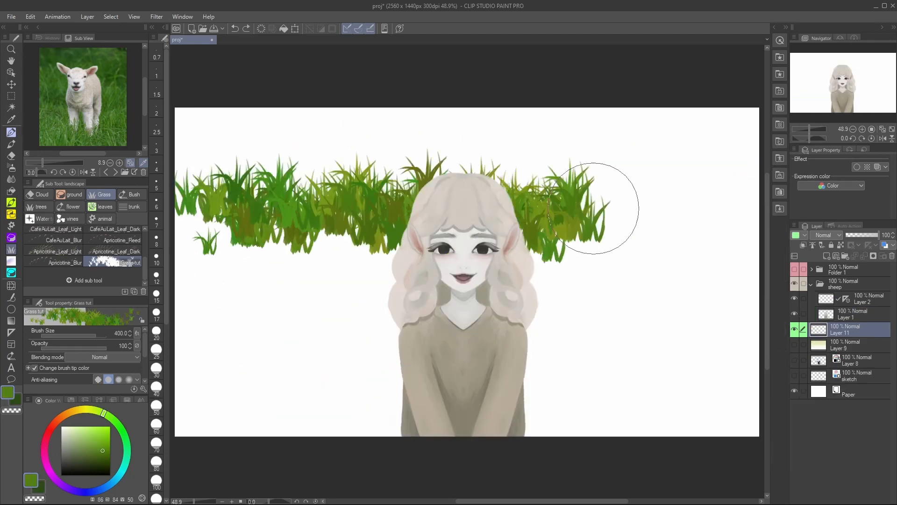
Paint rows of dark green grass across the canvas around the sheep girl, using larger brush sizes toward the foreground and a new layer
left_click_drag(601, 200, 681, 260)
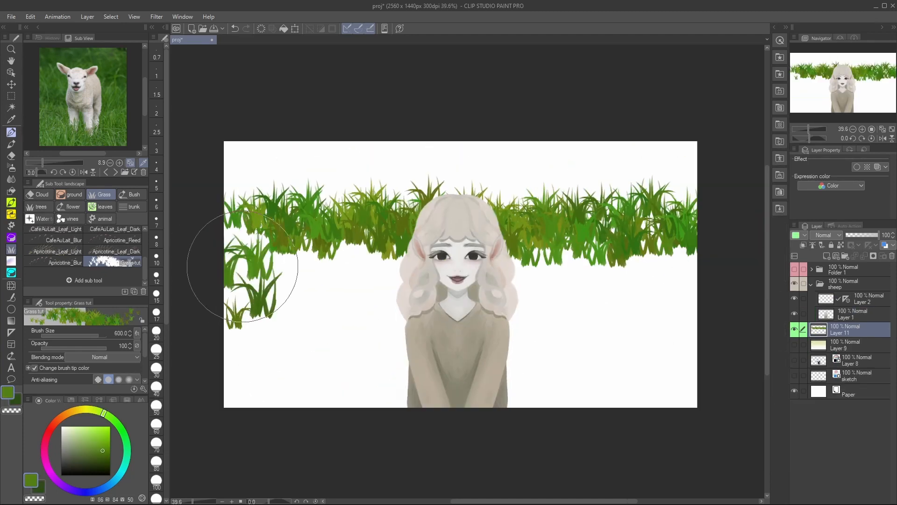
mouse_move(243, 267)
left_mouse_down()
mouse_move(804, 259)
mouse_move(551, 280)
left_mouse_up()
key("ctrl+shift+n")
key("bracketright")
key("ctrl+z")
mouse_move(230, 346)
left_mouse_down()
mouse_move(208, 326)
mouse_move(741, 300)
mouse_move(480, 430)
mouse_move(661, 400)
left_mouse_up()
key("bracketright")
key("bracketright")
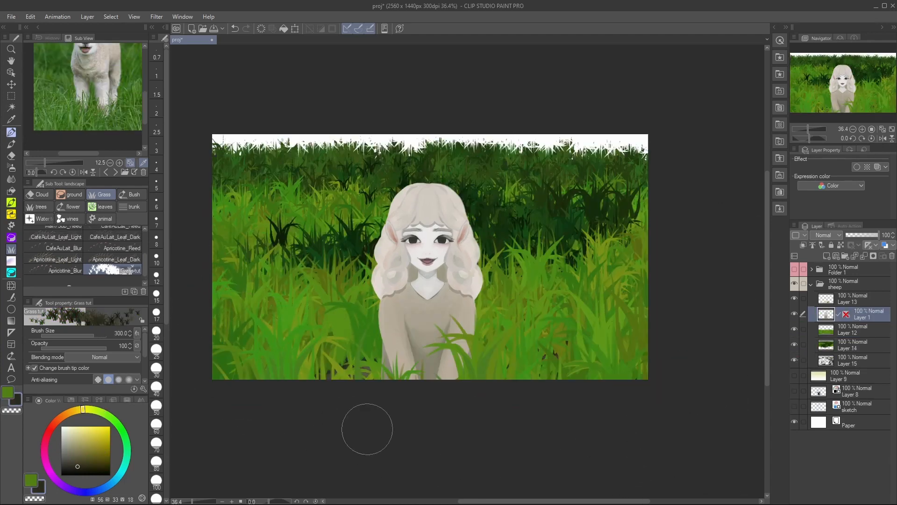
Register the Grass tut sub tool as a material under Image material > Brush with the search tag grass
right_click(125, 270)
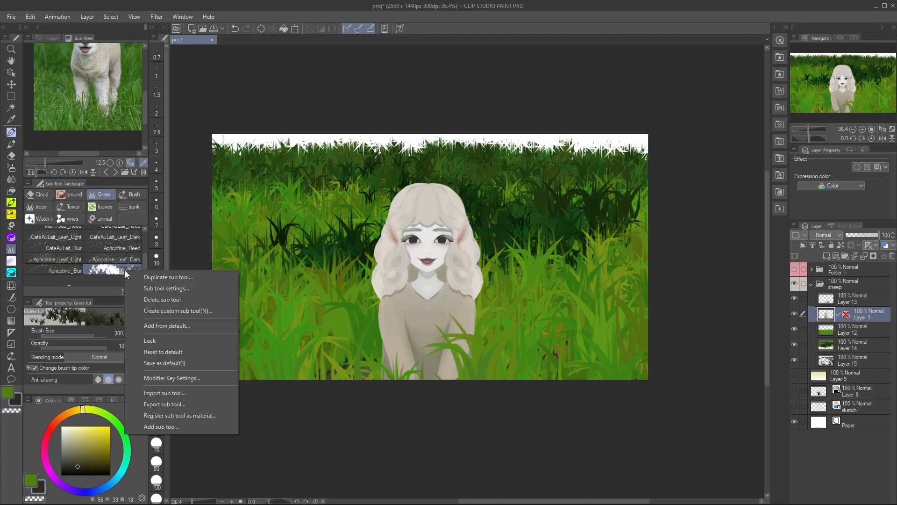
left_click(186, 414)
left_click(493, 182)
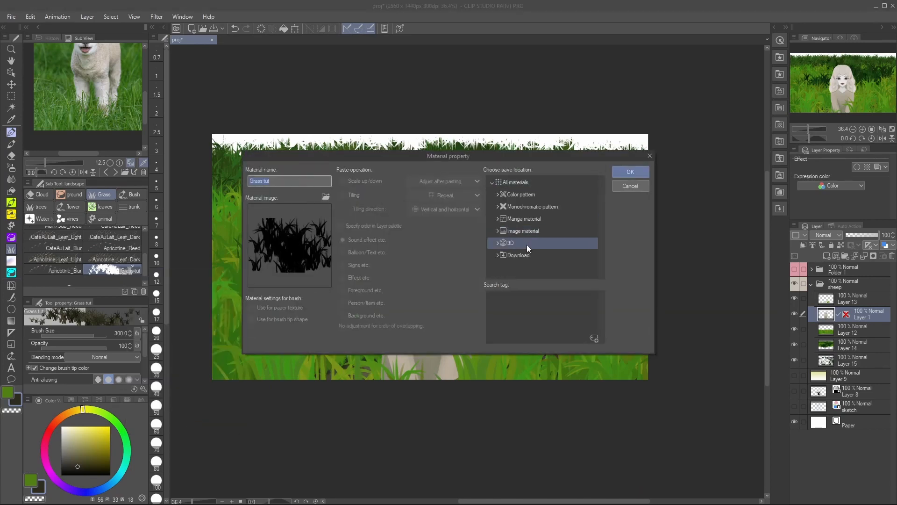
left_click(533, 257)
left_click(594, 338)
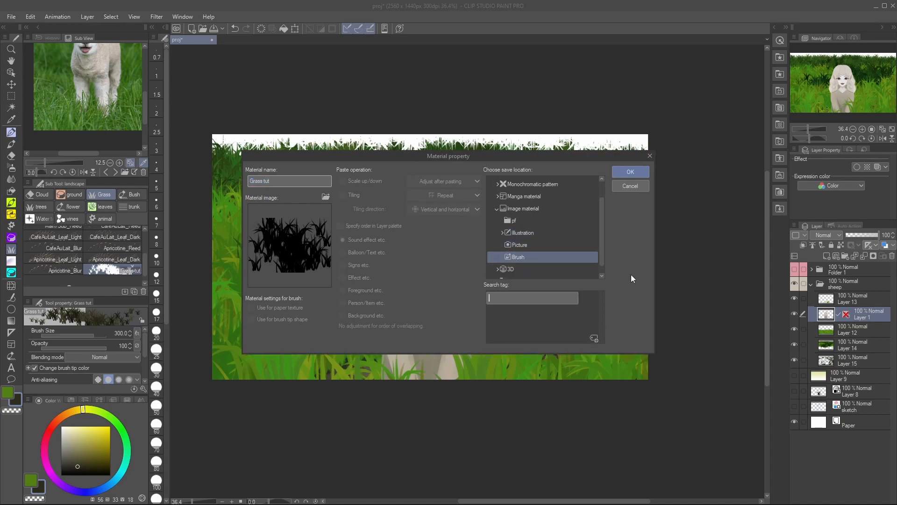
type("grass")
key("Return")
left_click(635, 172)
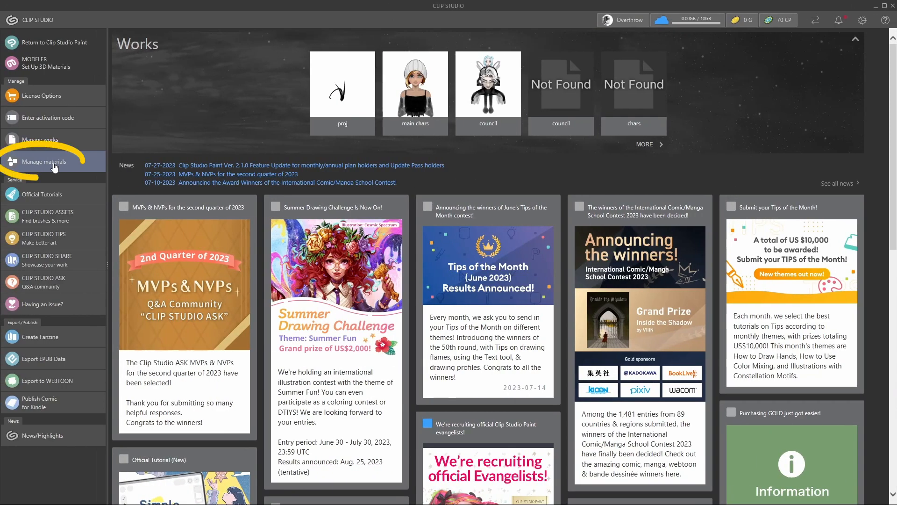
Switch to CLIP STUDIO, select the Grass tut brush among the managed materials, and start publishing it to Assets
left_click(55, 163)
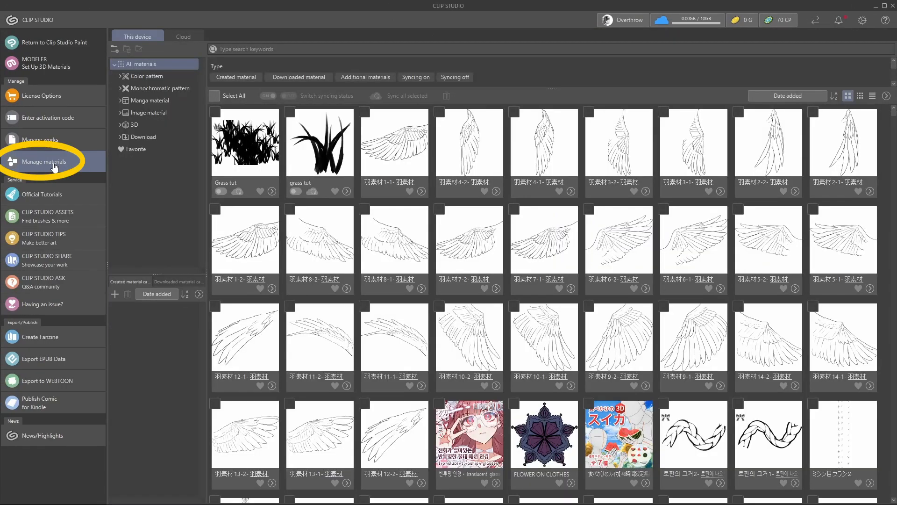
left_click(250, 161)
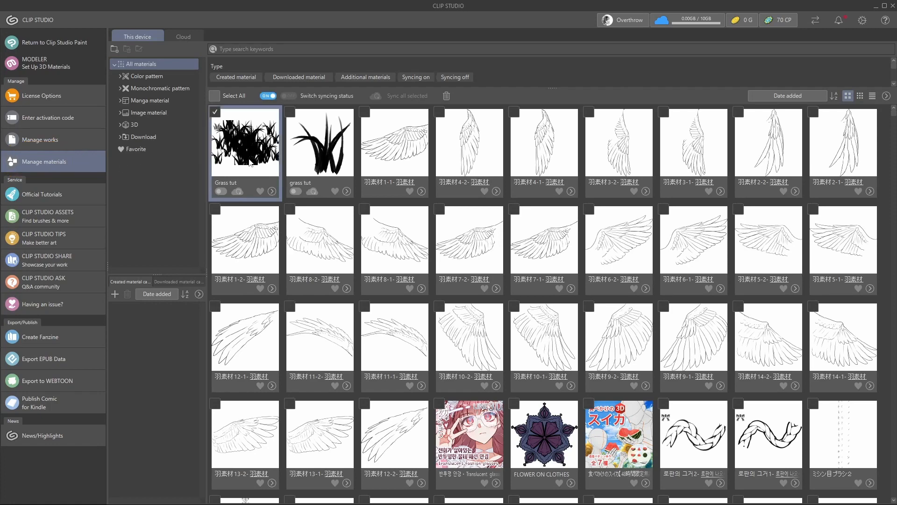
left_click(272, 192)
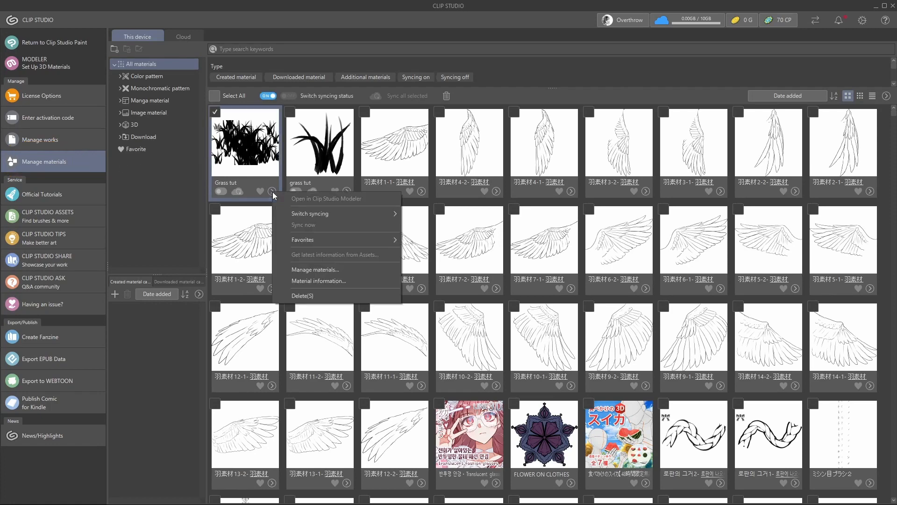
left_click(342, 270)
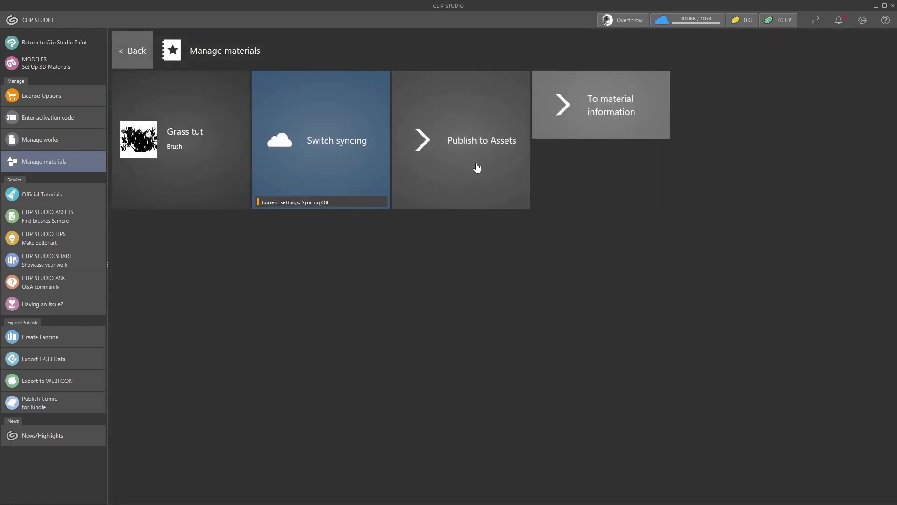
left_click(477, 168)
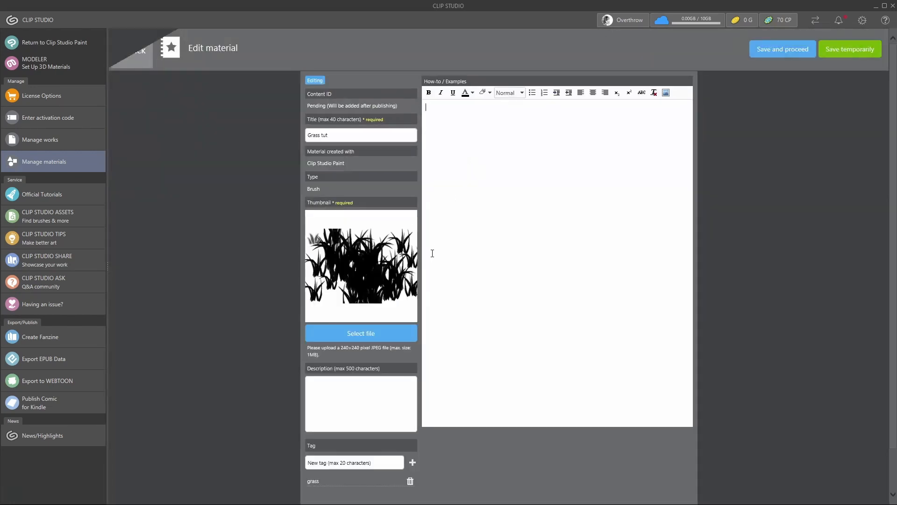
Try to save the Rough Oil Grass material details and proceed with the existing How-to / Examples image
left_click(798, 55)
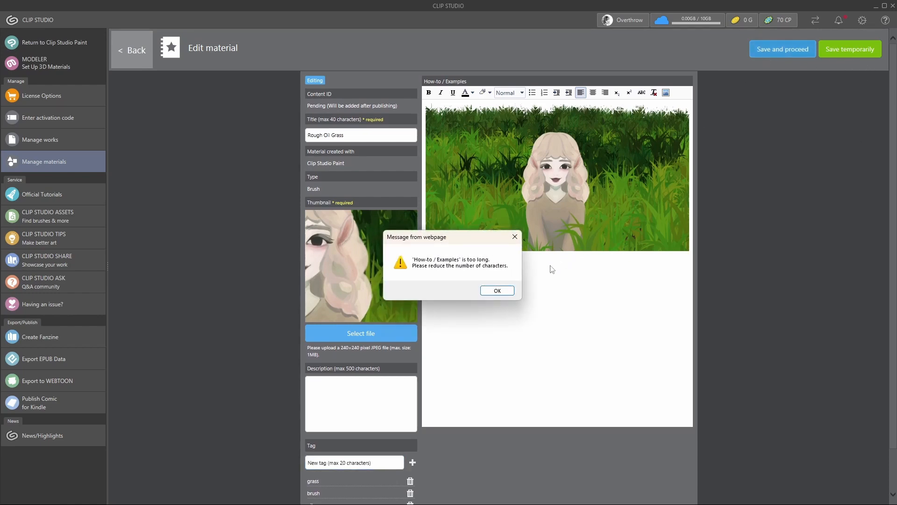
left_click(498, 290)
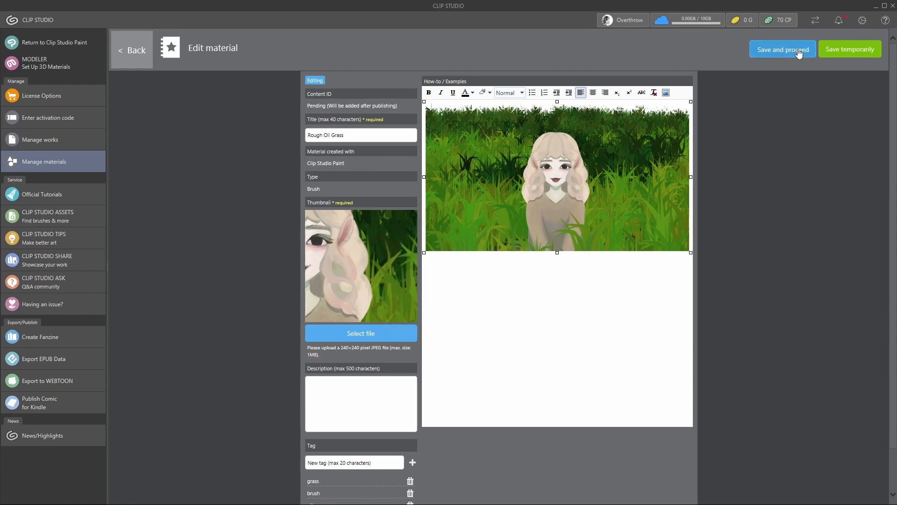
left_click(799, 55)
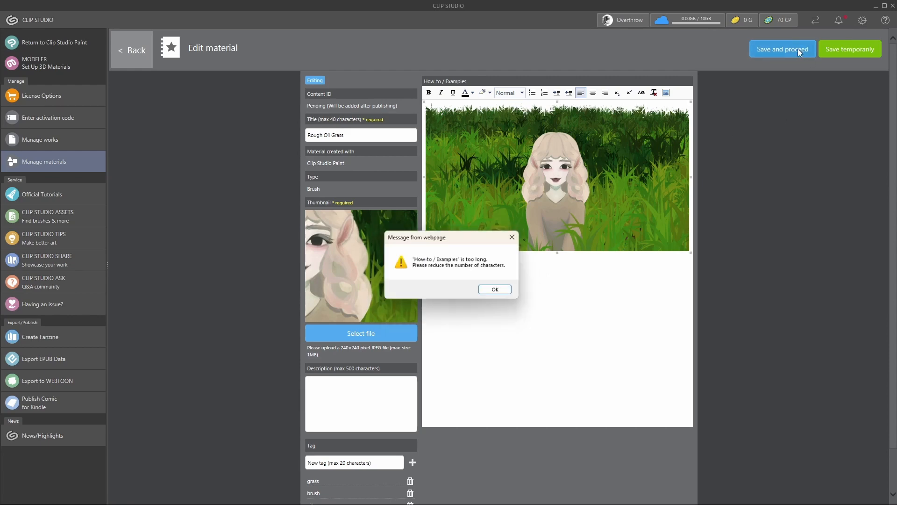
left_click(497, 290)
Replace the How-to / Examples picture with the landscape grass mat image, then save the material and proceed
key("Delete")
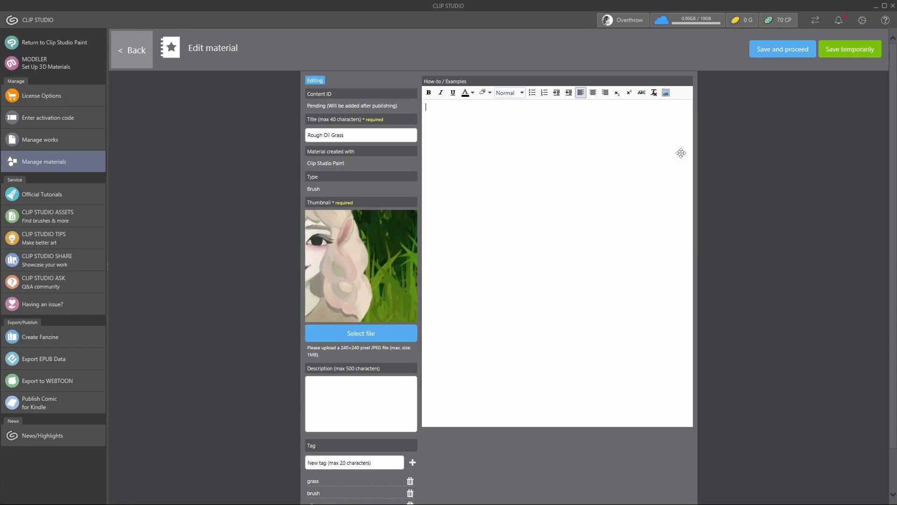
left_click(666, 92)
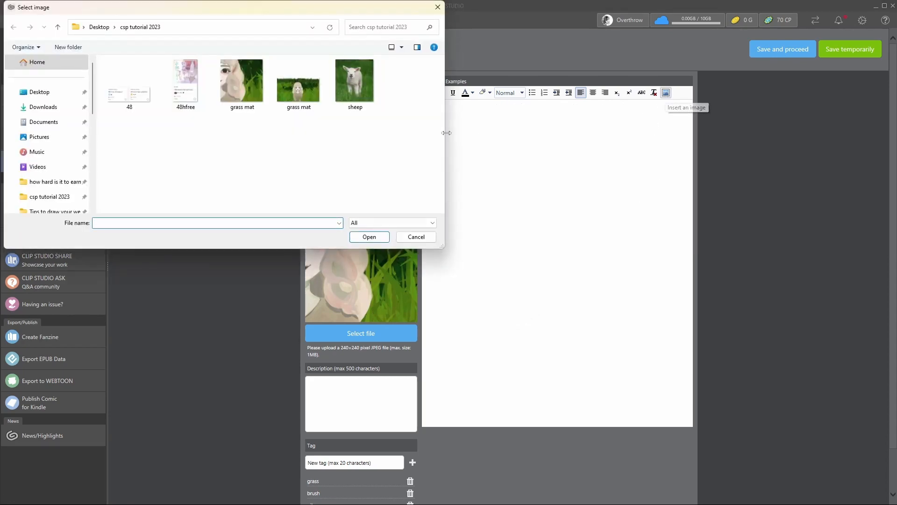
left_click(298, 82)
left_click(377, 237)
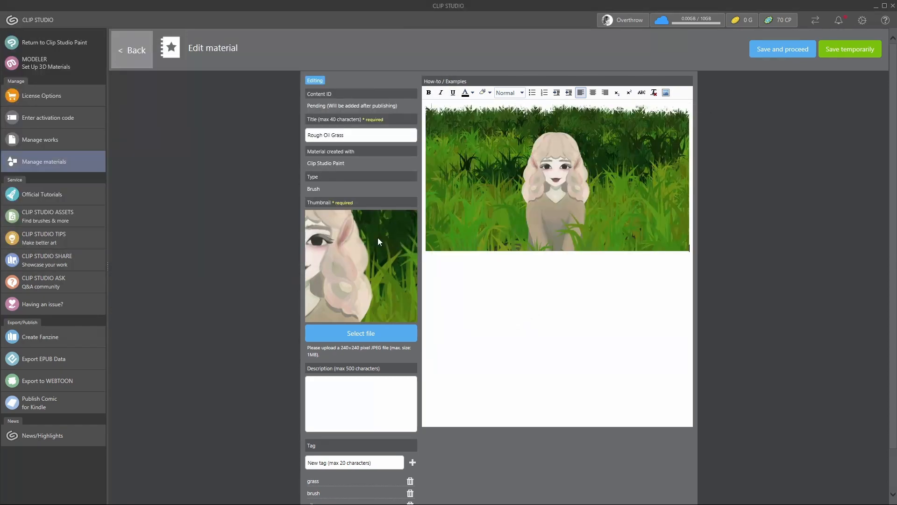
left_click(781, 50)
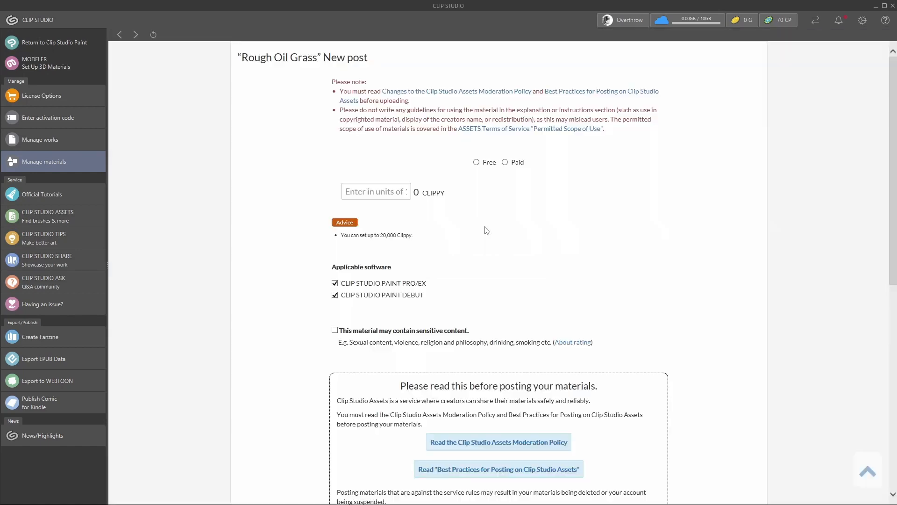
Accept the rules for posting materials and start the temporary upload of Rough Oil Grass
scroll(474, 177, "down", 5)
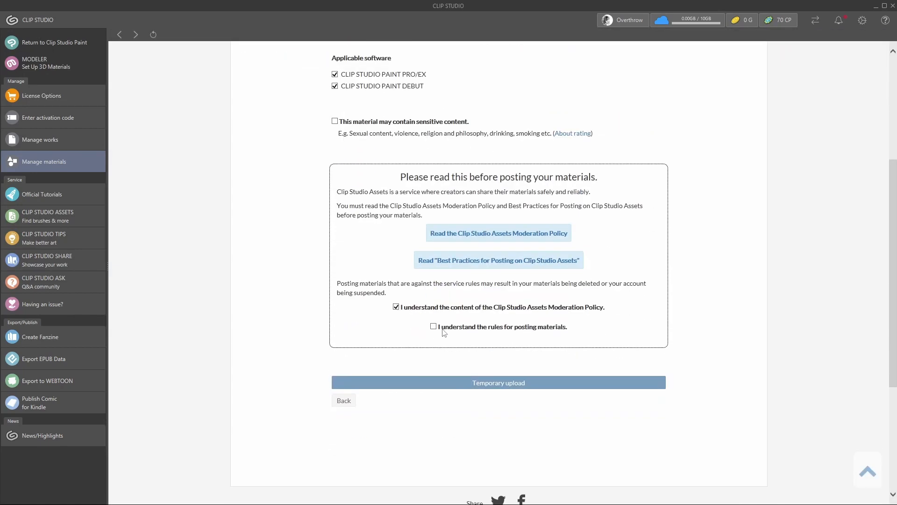
left_click(433, 326)
scroll(510, 323, "down", 2)
left_click(510, 315)
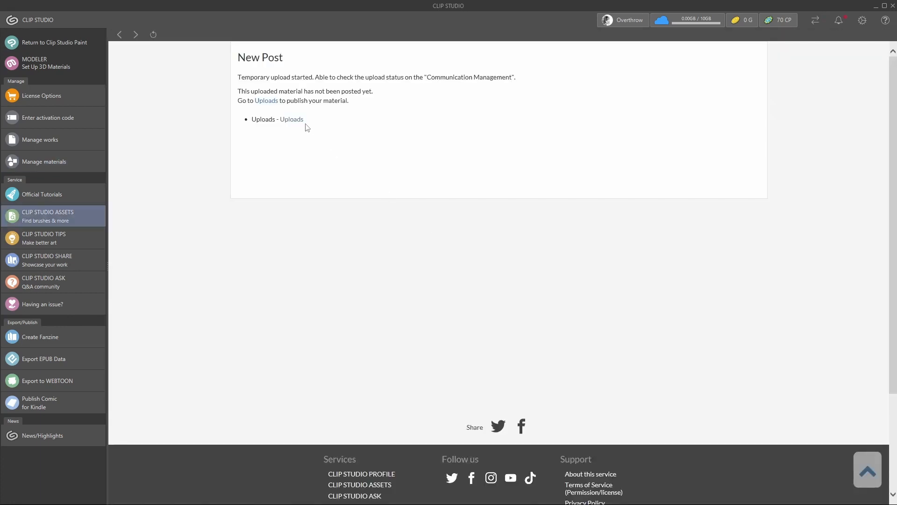
Go to the uploaded materials, preview the Rough Oil Grass post, and publish it
left_click(291, 119)
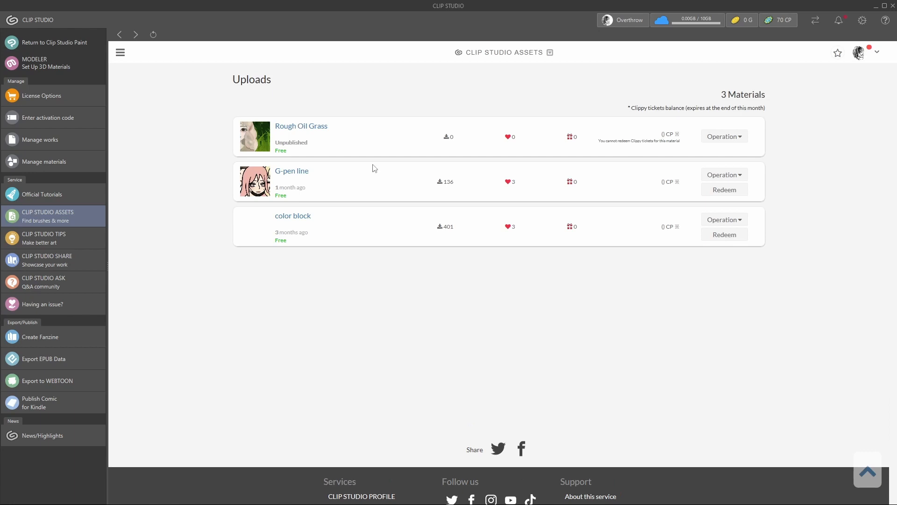
left_click(731, 137)
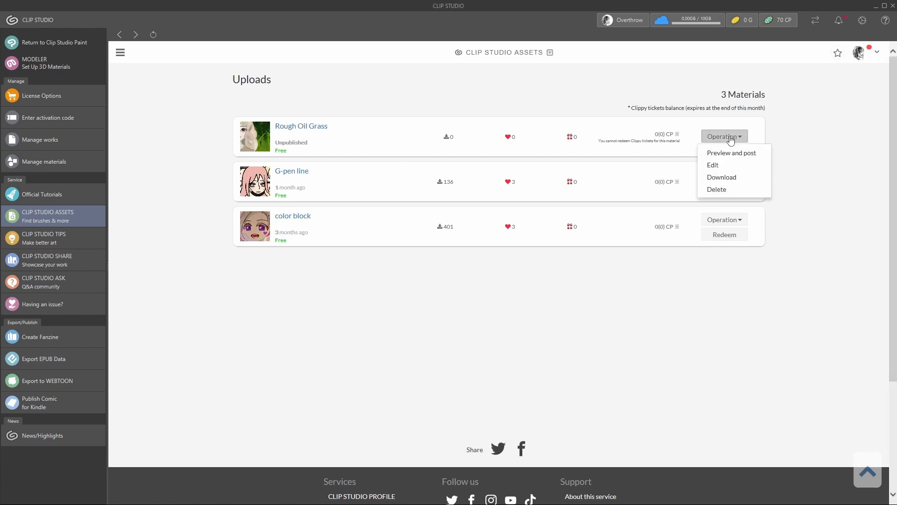
left_click(746, 153)
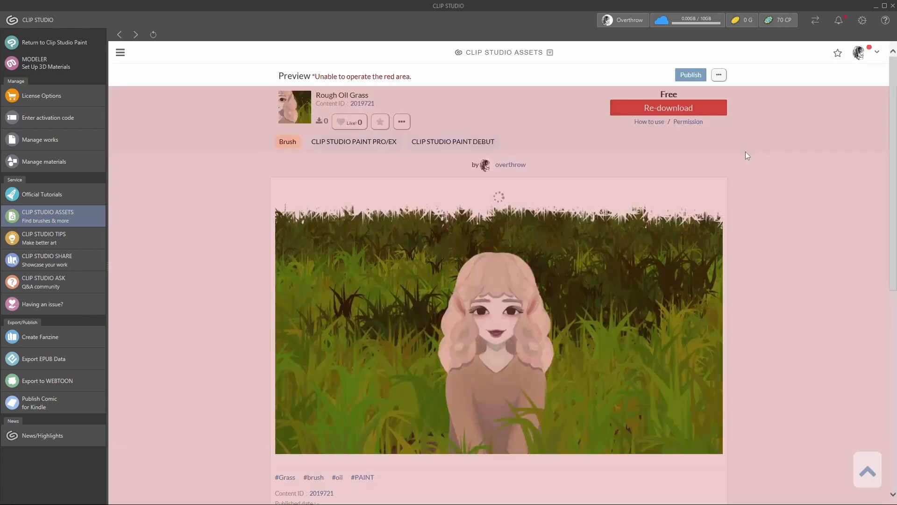
left_click(691, 75)
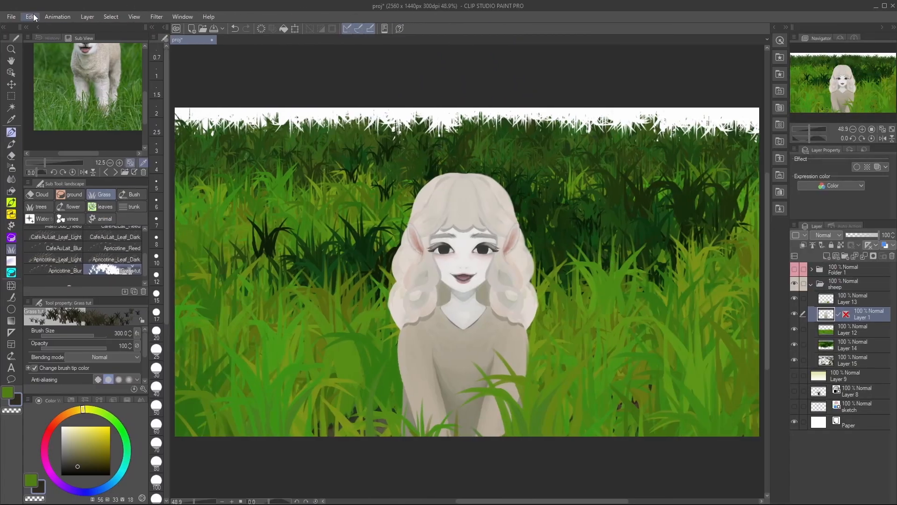
Apply a Hue/Saturation/Luminosity correction to the character on Layer 1 with the saturation set to 4
left_click(31, 16)
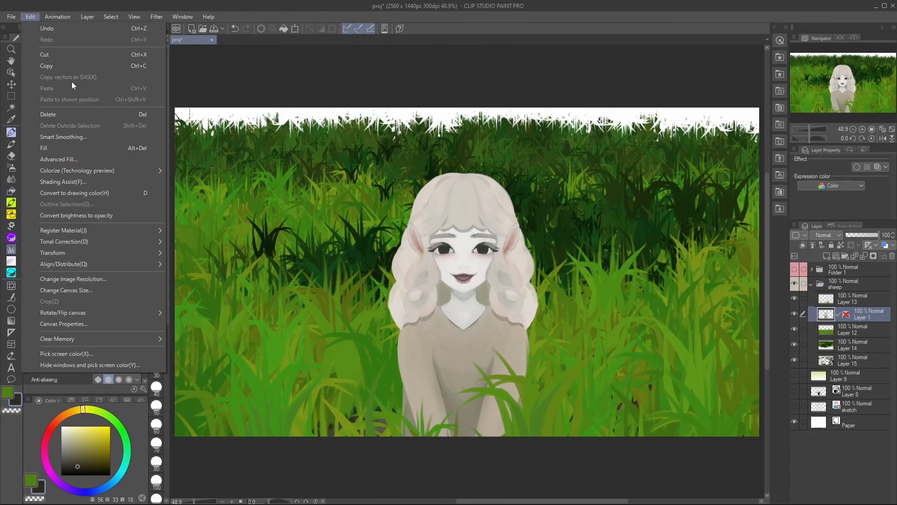
mouse_move(149, 240)
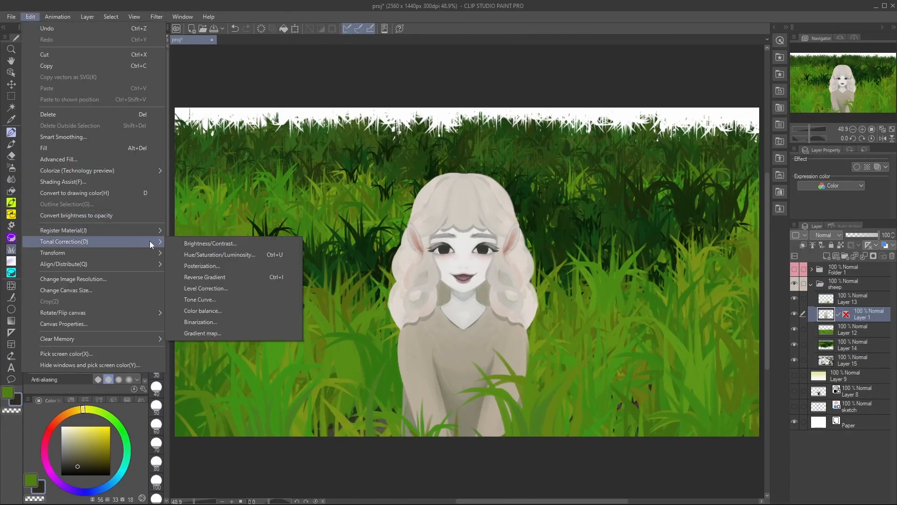
left_click(240, 254)
mouse_move(114, 198)
left_mouse_down()
mouse_move(132, 192)
mouse_move(114, 193)
left_mouse_up()
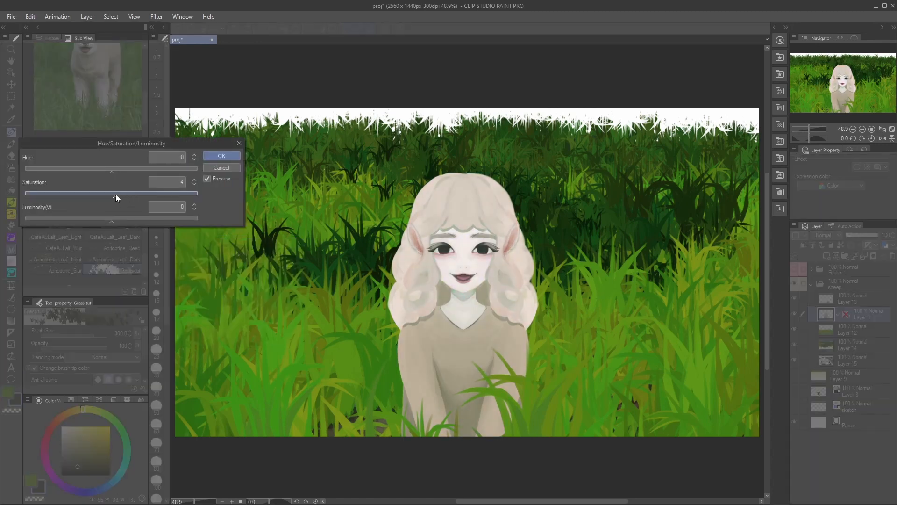
left_click(214, 155)
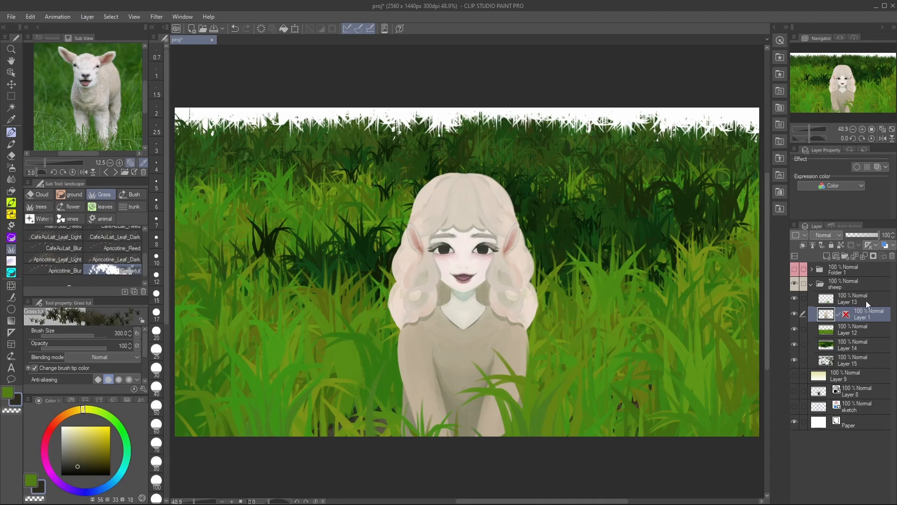
Add a Tone Curve correction layer above Layer 13 and shape its RGB curve into a wavy line through several points
right_click(863, 300)
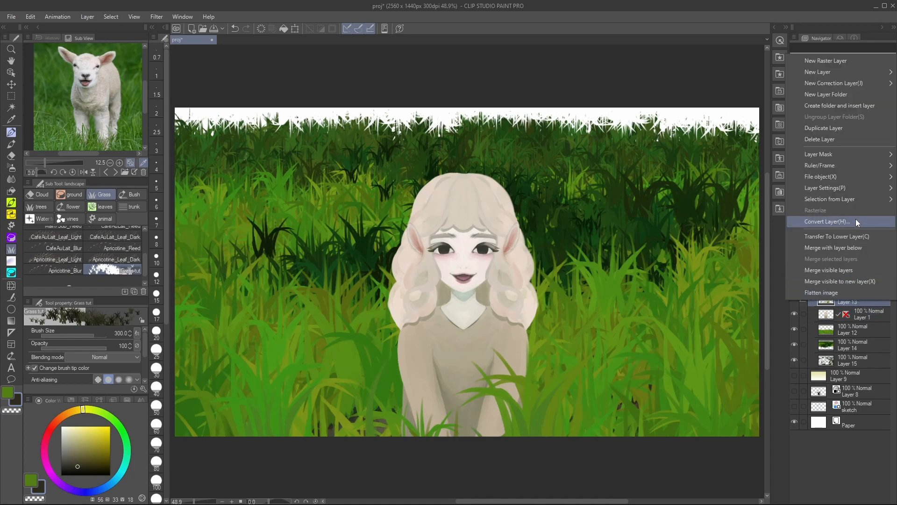
mouse_move(848, 197)
mouse_move(840, 81)
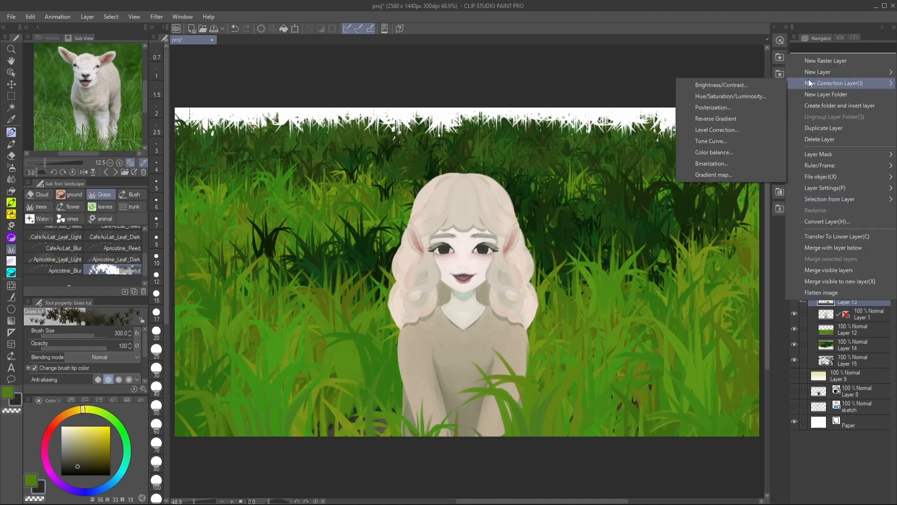
left_click(756, 139)
left_click_drag(86, 200, 144, 144)
left_click_drag(119, 183, 85, 209)
left_click_drag(119, 184, 105, 199)
left_click_drag(97, 191, 120, 173)
left_click_drag(143, 136, 136, 151)
mouse_move(129, 164)
left_mouse_down()
mouse_move(127, 181)
mouse_move(130, 167)
left_mouse_up()
left_click_drag(144, 133, 140, 152)
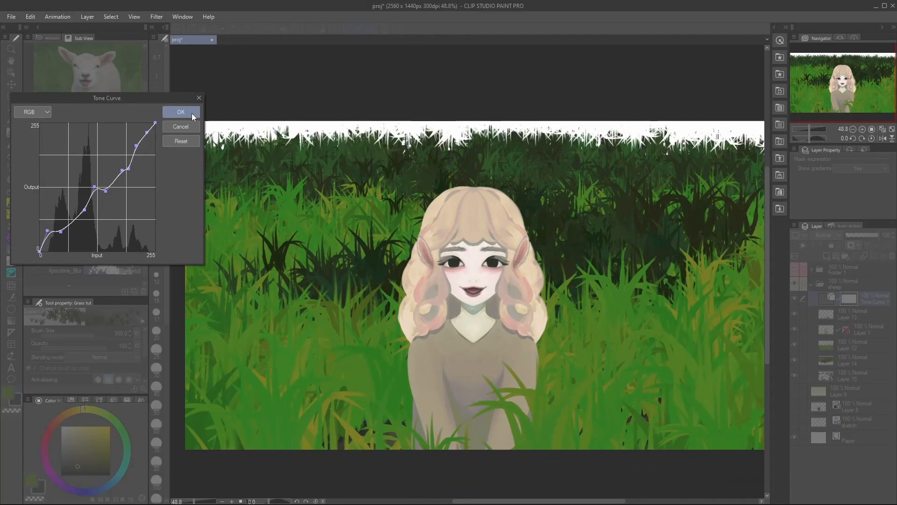
left_click(187, 112)
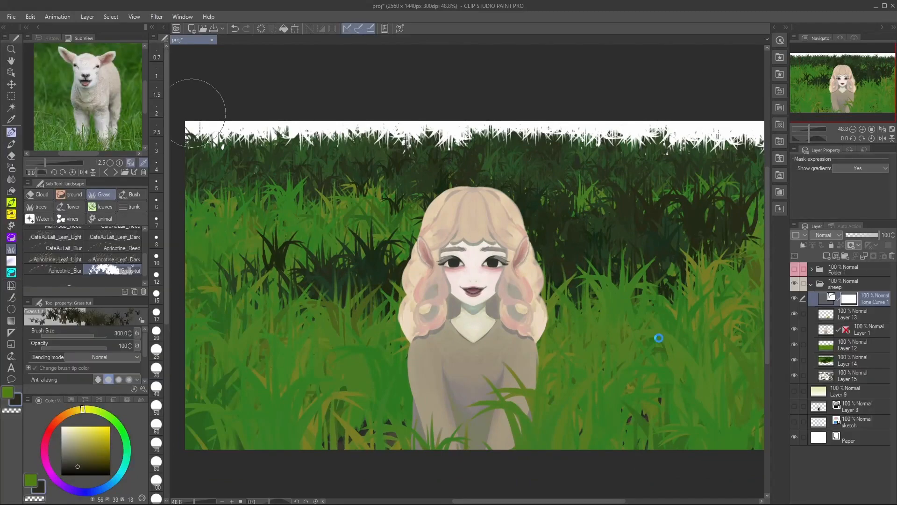
Compare the image with and without the tone curve, and lower the curve's dip just past the midpoint
left_click(794, 298)
left_click(793, 299)
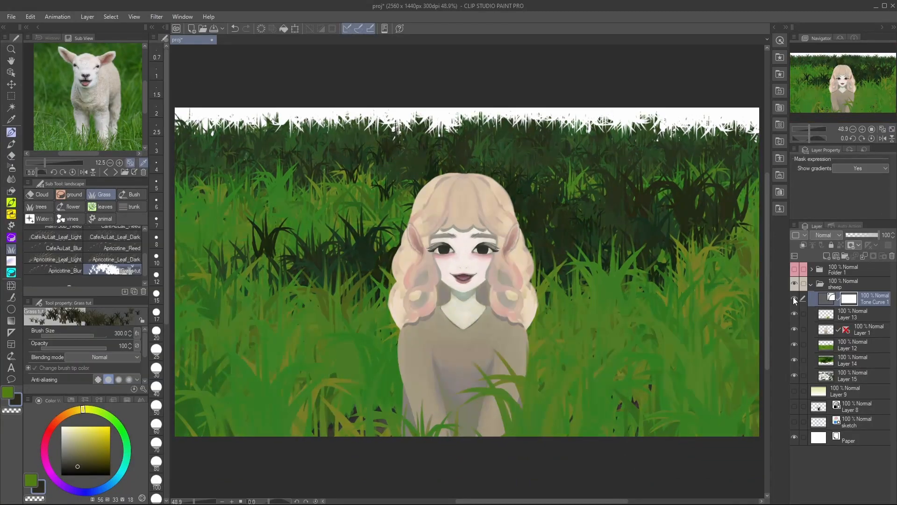
left_click(794, 298)
left_click(794, 298)
double_click(831, 299)
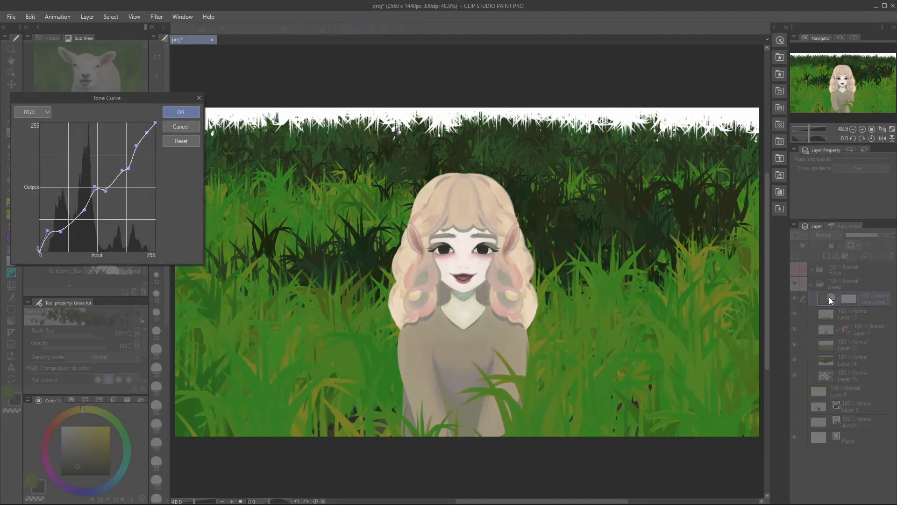
mouse_move(105, 190)
left_mouse_down()
mouse_move(102, 201)
mouse_move(111, 201)
left_mouse_up()
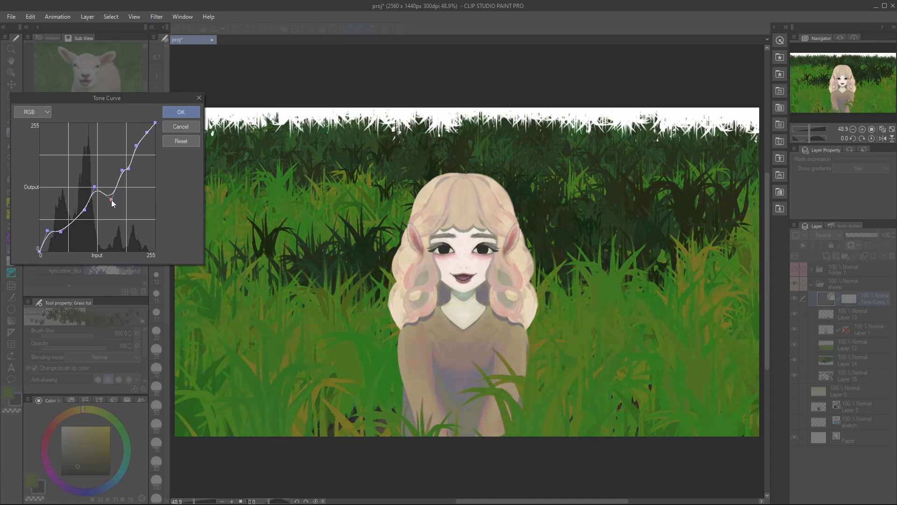
left_click(181, 112)
Reduce the Tone Curve layer's opacity to 44% and move it below Layer 13, clipped to the character on Layer 1
left_click(868, 234)
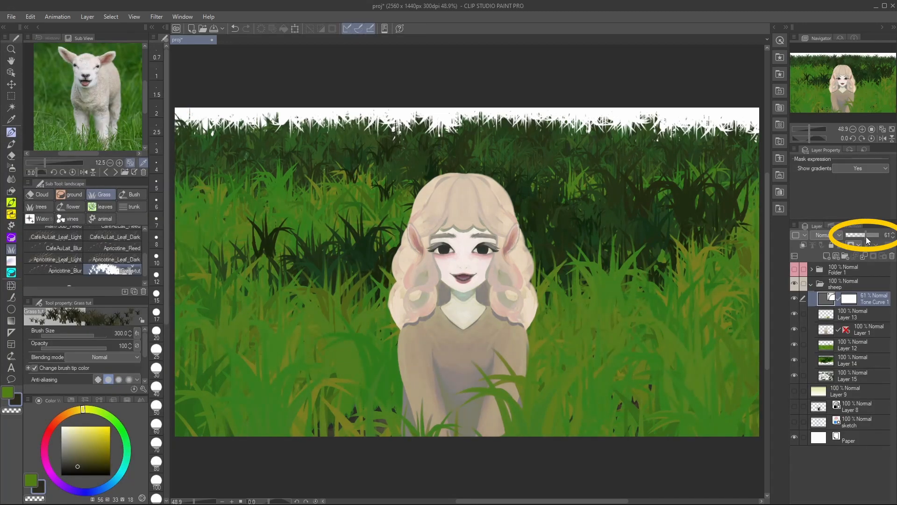
left_click_drag(865, 237, 863, 235)
left_click(794, 298)
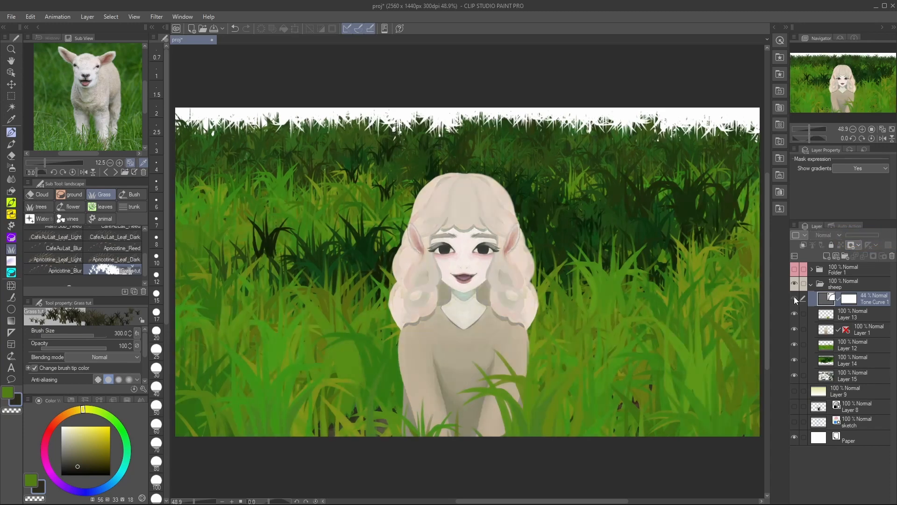
left_click(795, 296)
left_click_drag(872, 302, 872, 323)
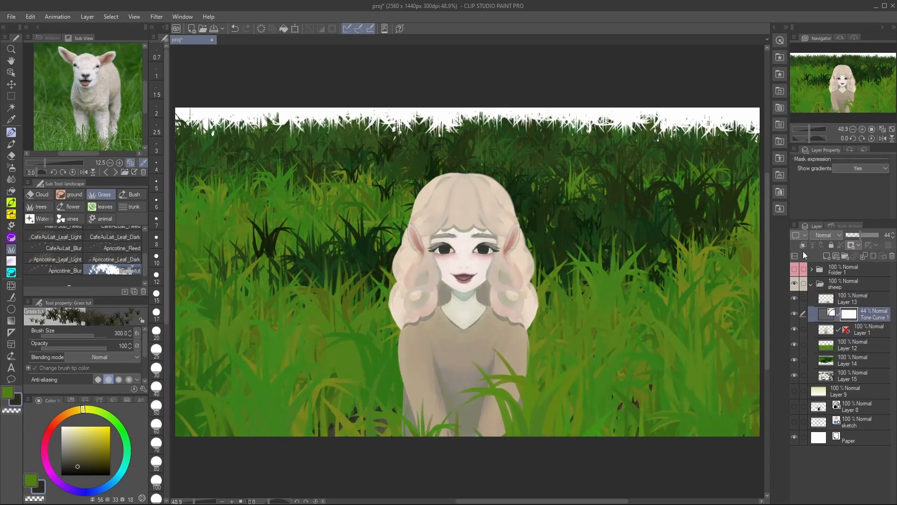
Select Layer 13 and switch to the Blur 2 sub tool with a brush size of 500
left_click(850, 302)
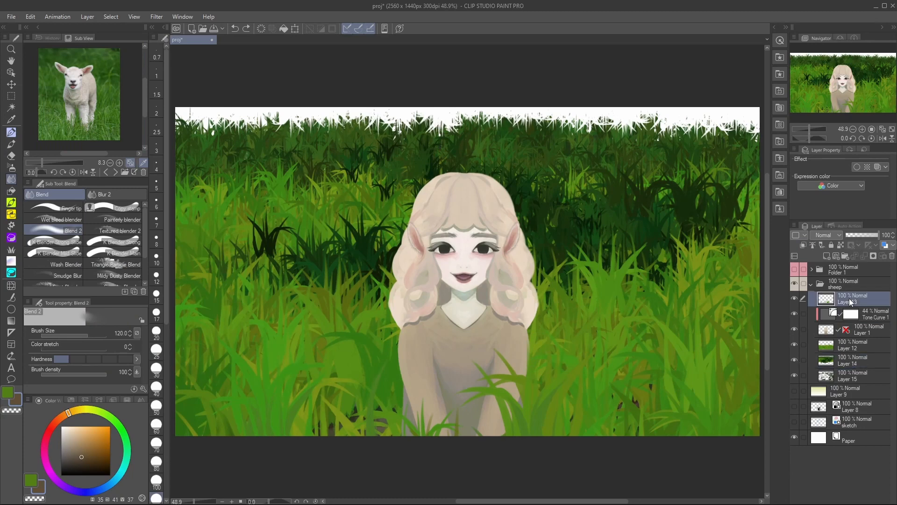
left_click(131, 193)
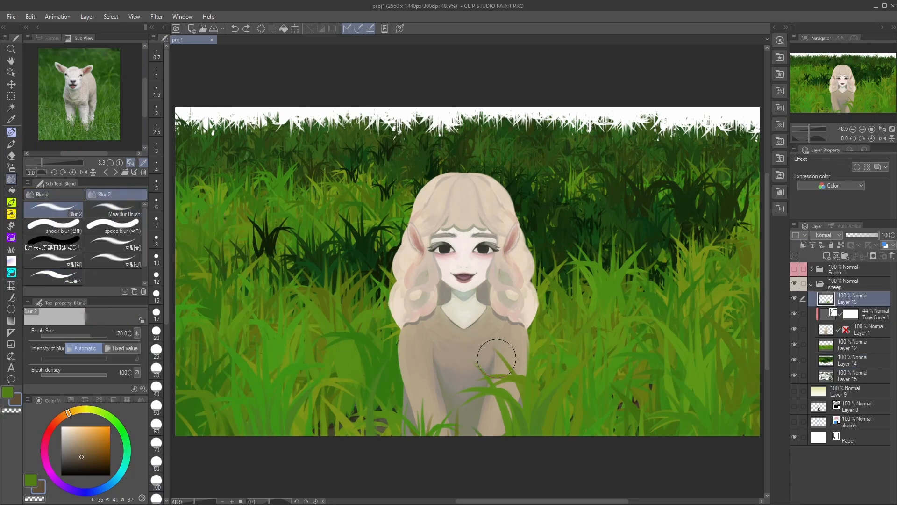
key("]")
Try blurring the foreground grass over the character's arm, toggle Layer 13 to check it, and undo the blur
left_click(492, 387)
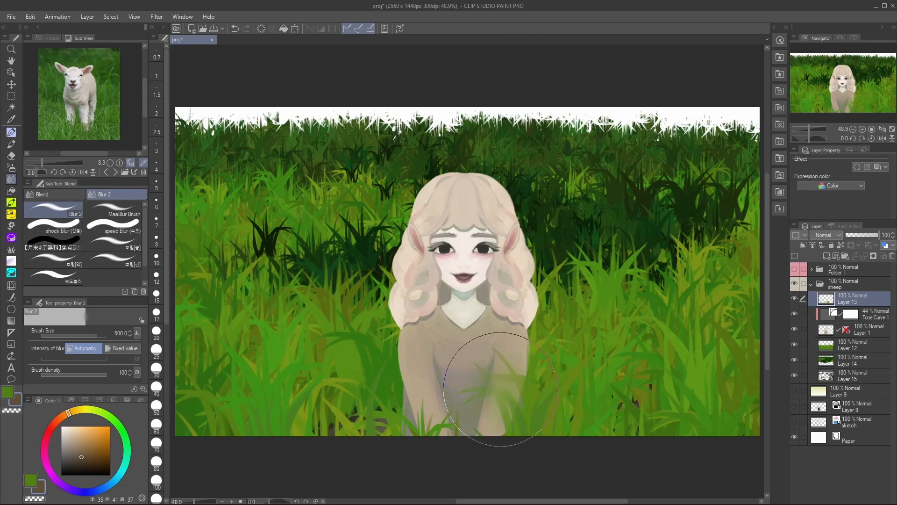
left_click(496, 389)
left_click(795, 298)
left_click(795, 298)
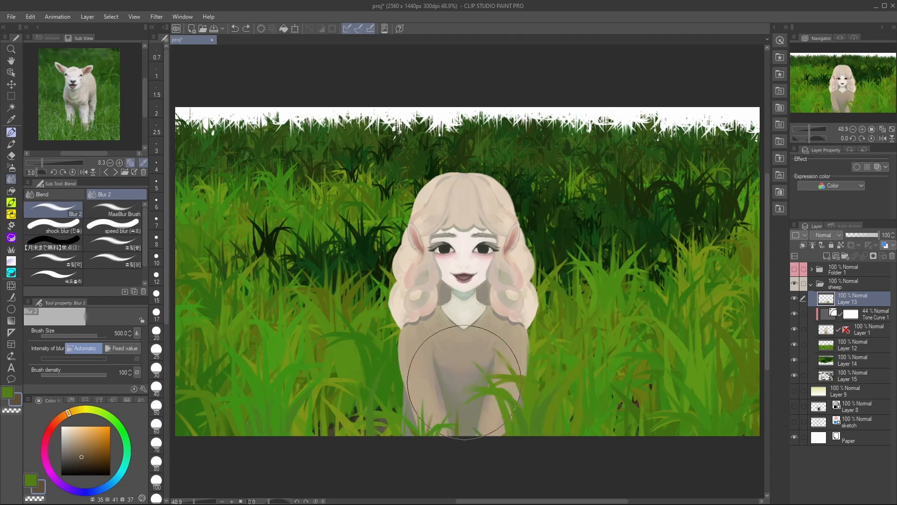
mouse_move(495, 386)
left_mouse_down()
mouse_move(516, 376)
mouse_move(484, 403)
mouse_move(504, 402)
left_mouse_up()
key("ctrl+z")
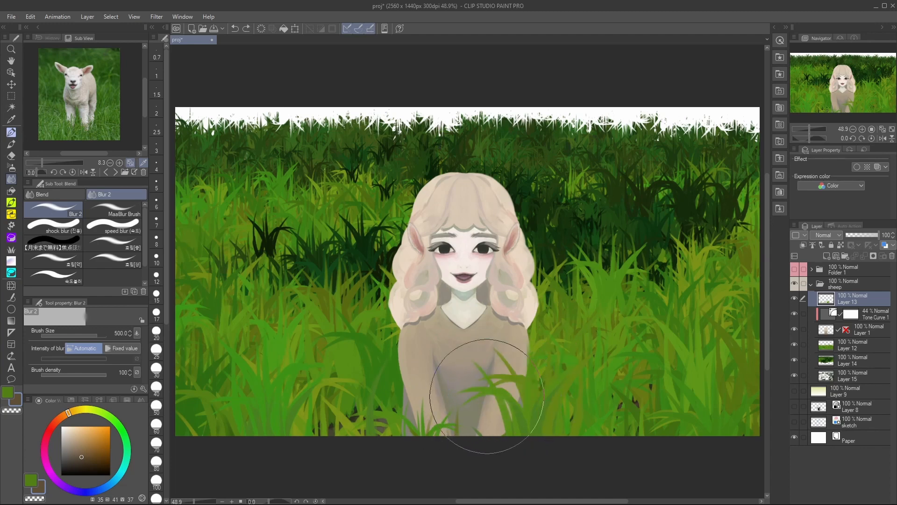
Reset Blur 2 to its default settings, test it on the foreground grass at size 300, and undo the stroke
right_click(70, 208)
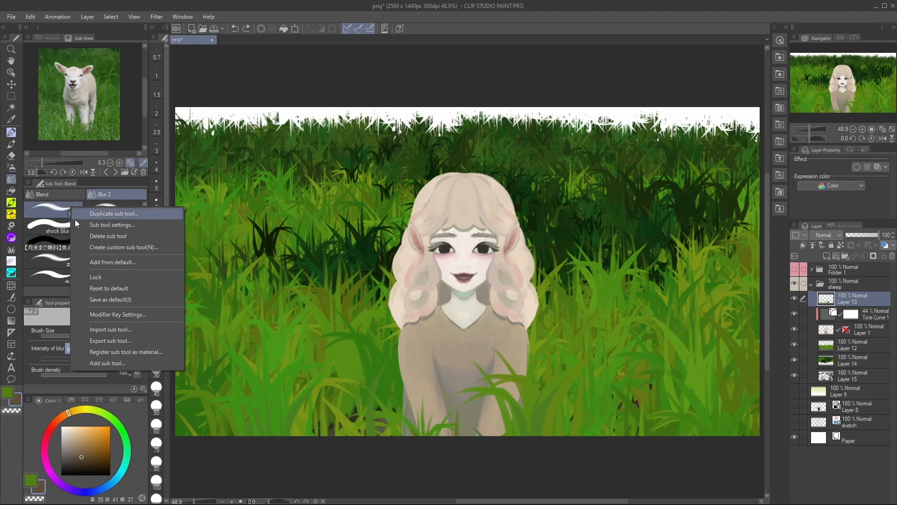
left_click(131, 287)
left_click(469, 192)
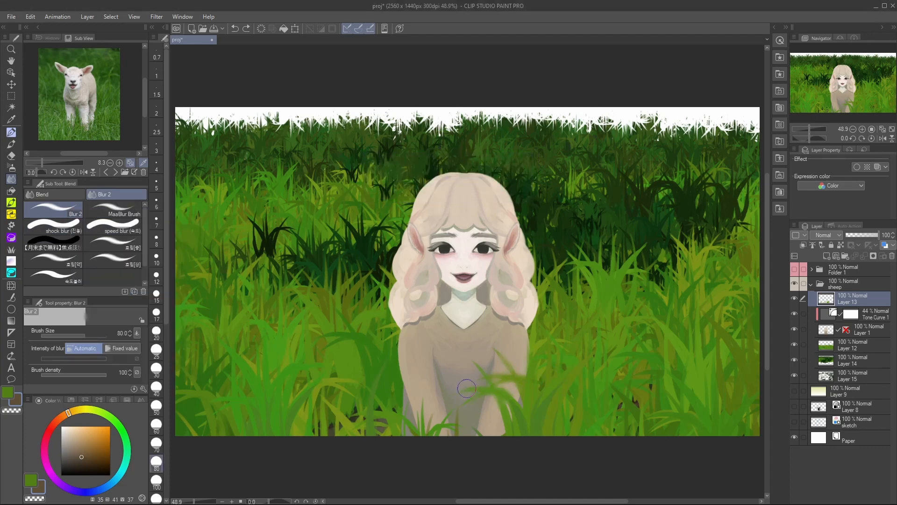
key("bracketright")
key("bracketright")
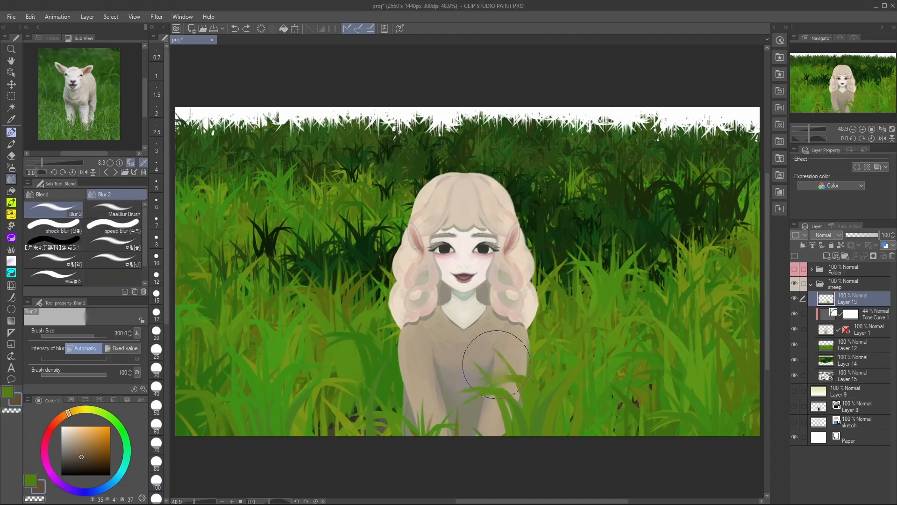
left_click_drag(491, 378, 510, 385)
key("ctrl+z")
Set the intensity of blur for the Blur 2 brush to a fixed value of 5.0
left_click(136, 373)
left_click(137, 358)
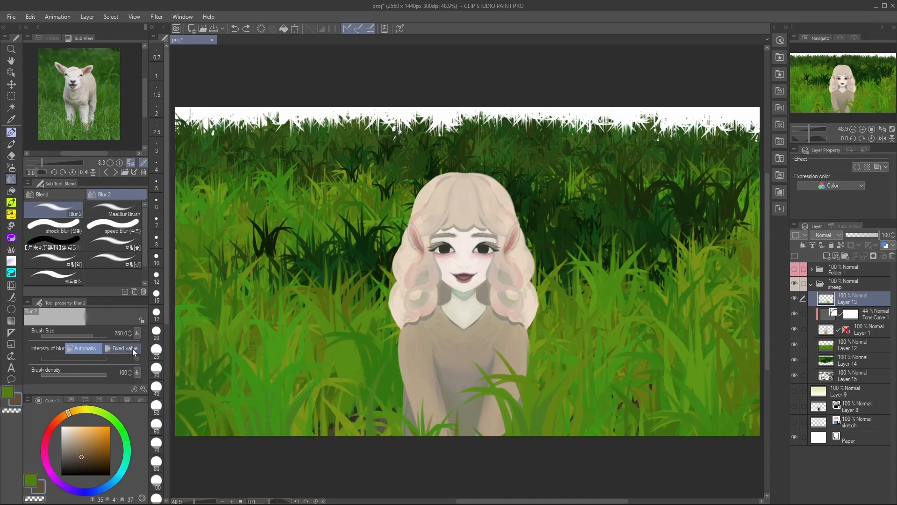
left_click(132, 350)
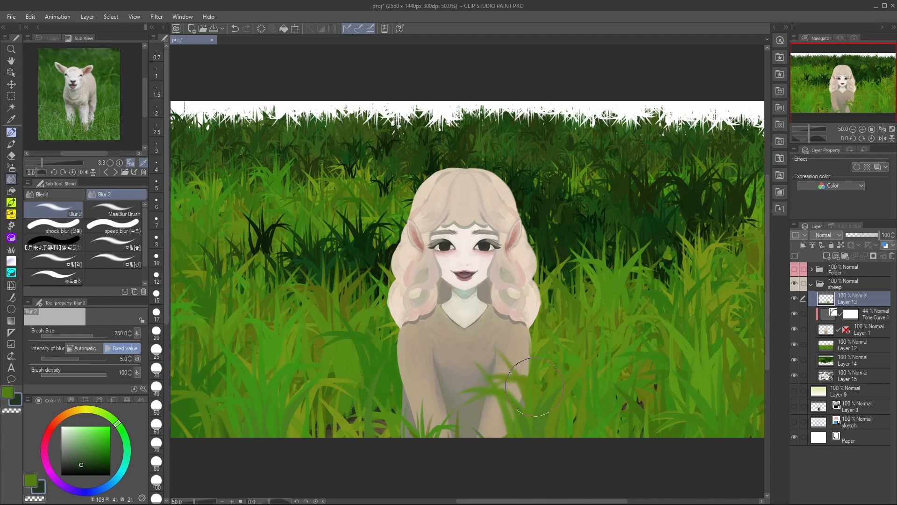
Apply a Gaussian blur with strength 13.36 to the background grass on Layer 14
left_click(853, 360)
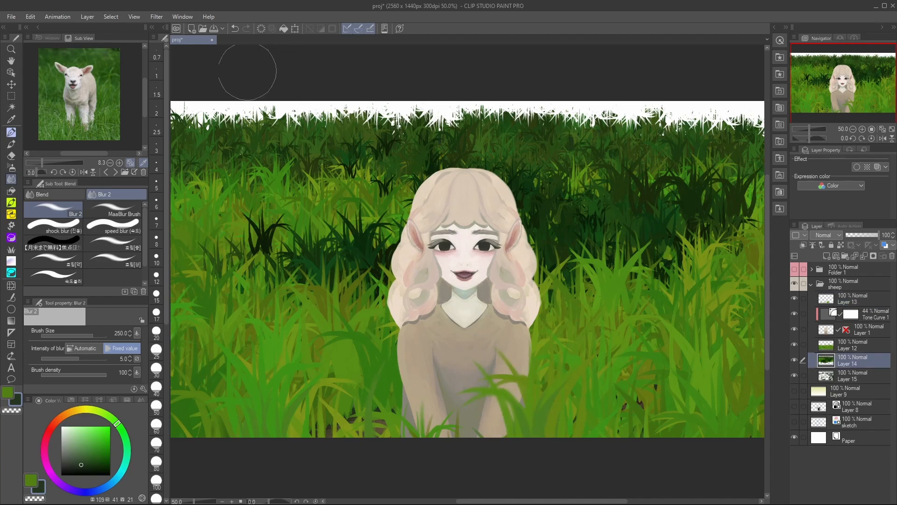
left_click(156, 18)
mouse_move(214, 31)
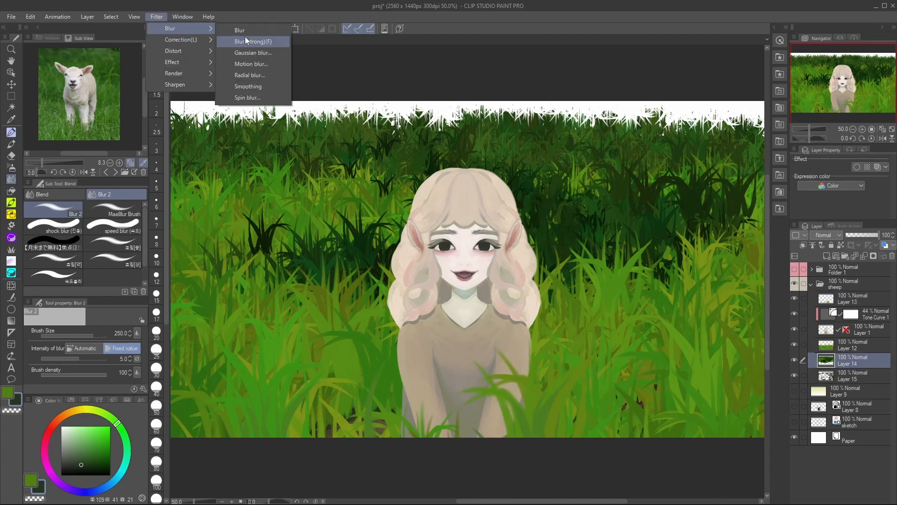
left_click(265, 52)
left_click_drag(521, 172, 525, 175)
left_click_drag(582, 147, 530, 50)
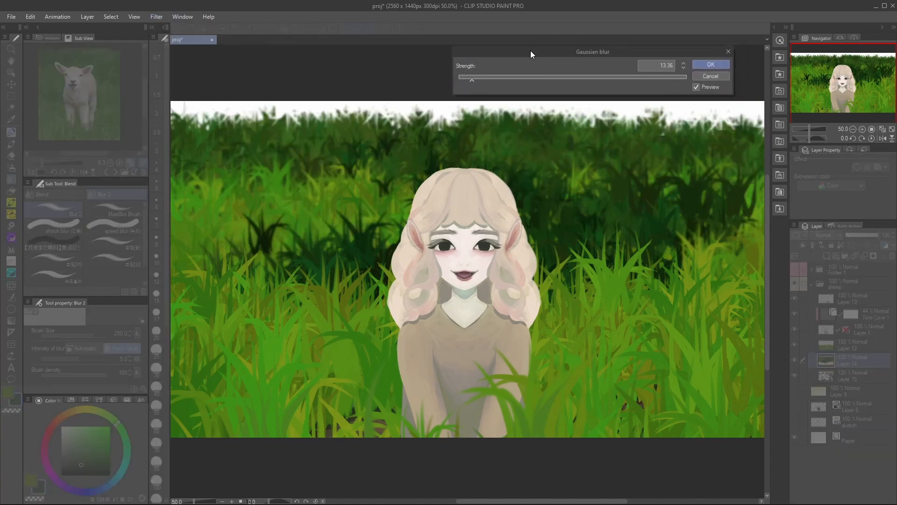
left_click(713, 65)
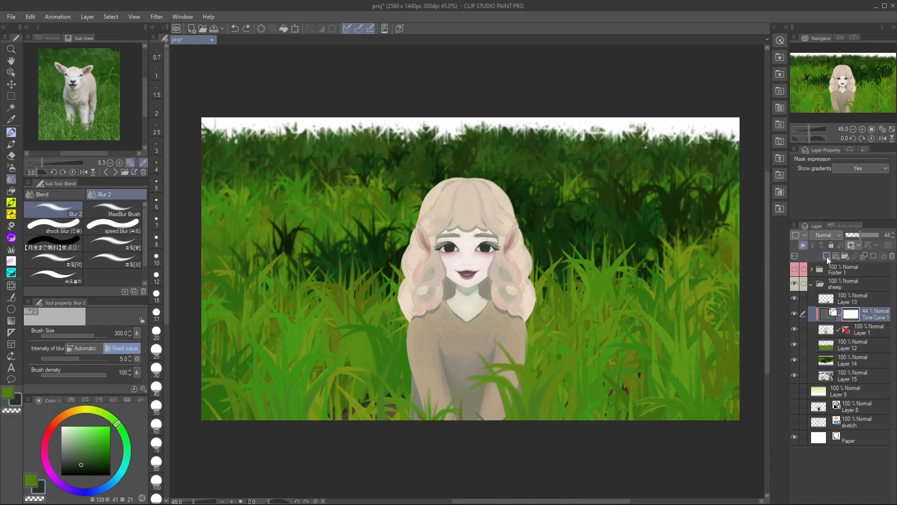
Add a clipped raster layer above the tone curve and set it to Hard light at 66% opacity
left_click(826, 257)
key("b")
left_click(826, 235)
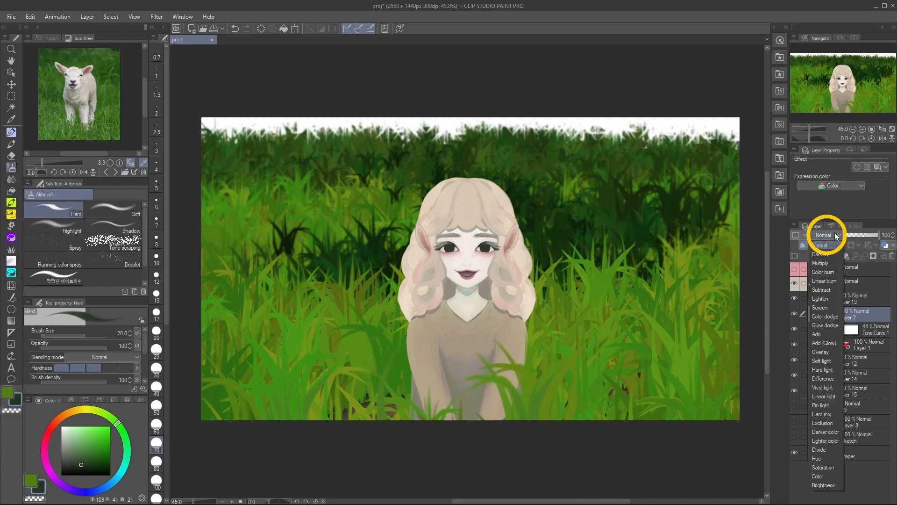
left_click(831, 370)
left_click_drag(876, 235, 867, 237)
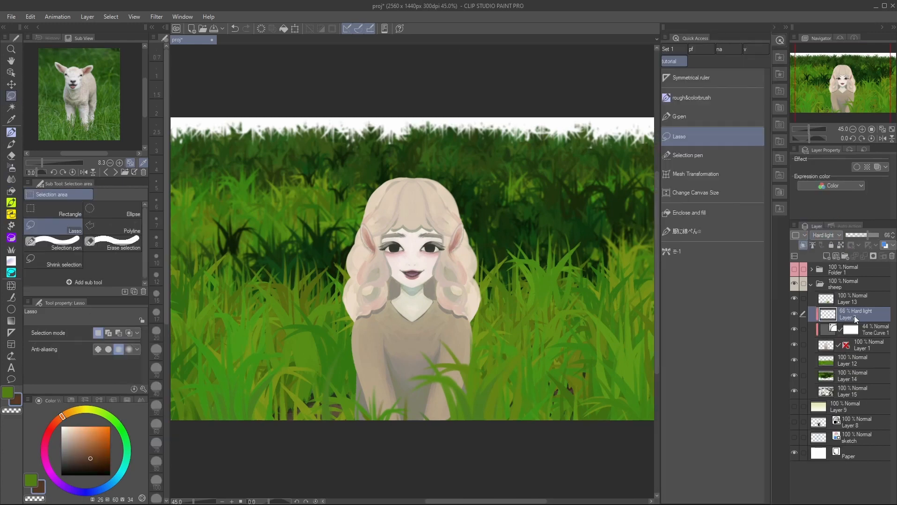
Move the Hard light layer above the sheep folder and fill it with dark brown
left_click_drag(854, 316, 853, 278)
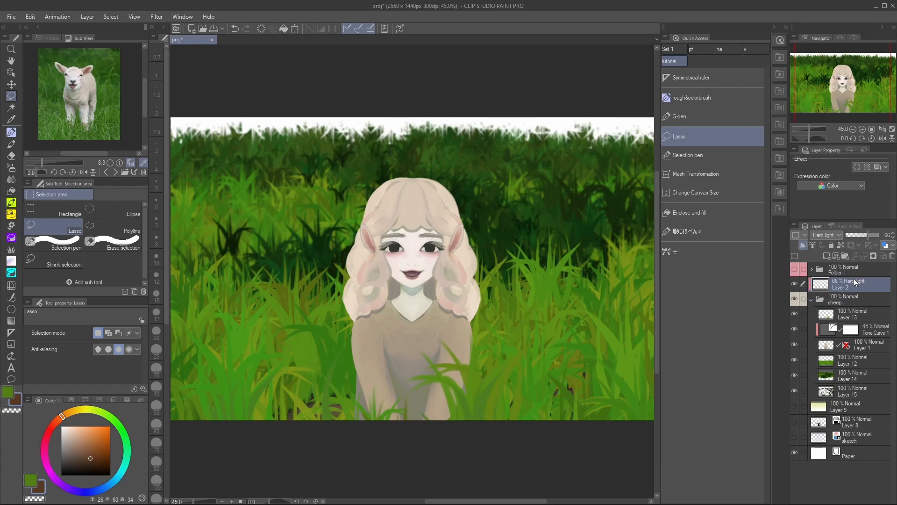
key("g")
left_click(344, 286)
Add a raster layer above the brown Hard light layer and set it to Overlay at 76% opacity
left_click(827, 256)
left_click(826, 235)
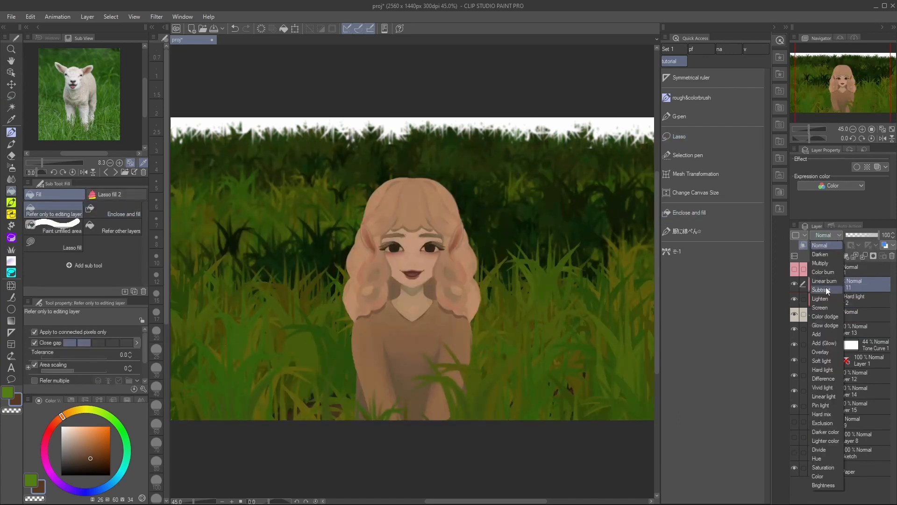
left_click(829, 354)
left_click_drag(875, 235, 871, 235)
Add the Soft airbrush to the Quick Access set and enlarge its brush size to 50
key("b")
left_click_drag(113, 209, 724, 272)
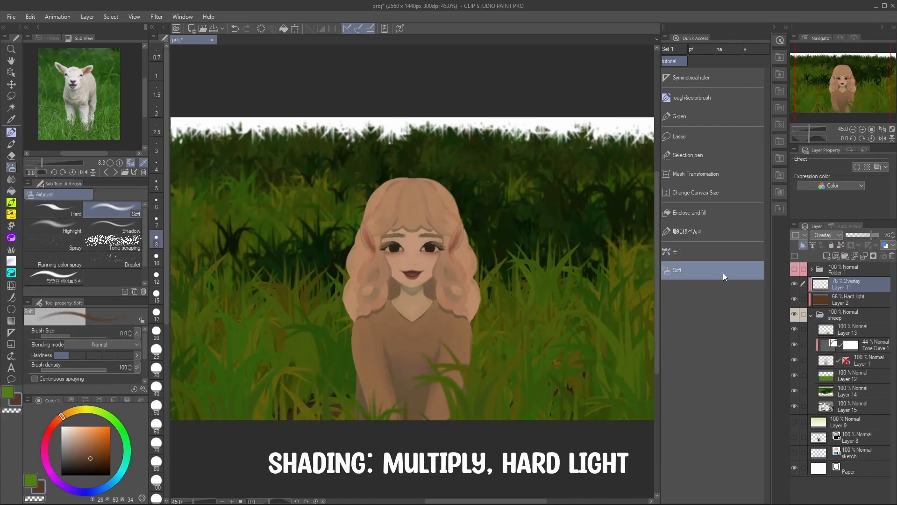
key("bracketright")
key("bracketright")
key("bracketright")
key("bracketright")
key("bracketright")
key("bracketright")
key("bracketright")
key("bracketright")
key("bracketright")
Undo a test stroke, choose a bright yellow-orange, and airbrush a highlight streak down one side of the character's hair on the Overlay layer
left_click_drag(460, 234, 470, 279)
key("ctrl+z")
key("x")
left_click(70, 412)
left_click(93, 431)
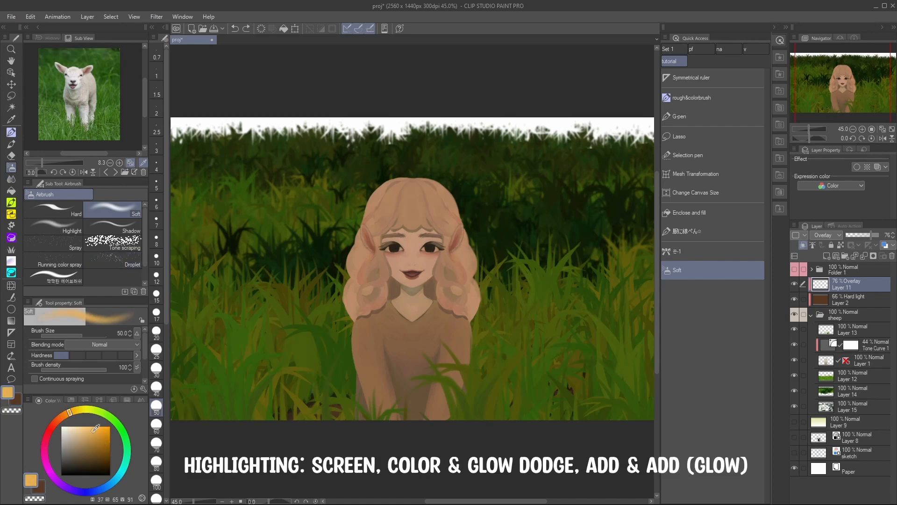
left_click_drag(446, 187, 431, 283)
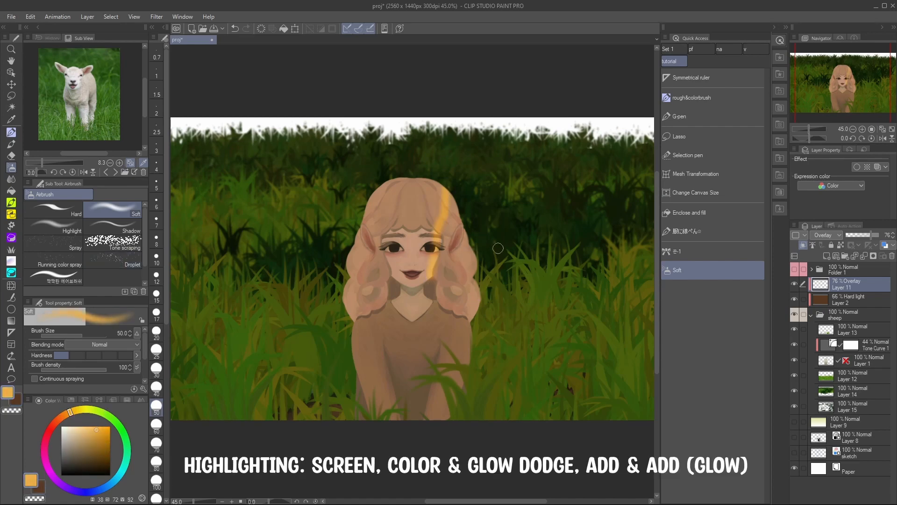
Undo the yellow-orange streak, enlarge the Soft airbrush to 800, and airbrush a warm glow beside the character's head on the Overlay layer
key("ctrl+z")
key("bracketright")
key("bracketright")
key("bracketright")
key("bracketright")
key("bracketright")
key("bracketright")
key("bracketright")
key("bracketright")
key("bracketright")
key("bracketright")
key("bracketright")
key("bracketright")
key("bracketright")
key("bracketright")
key("bracketright")
left_click_drag(541, 171, 505, 196)
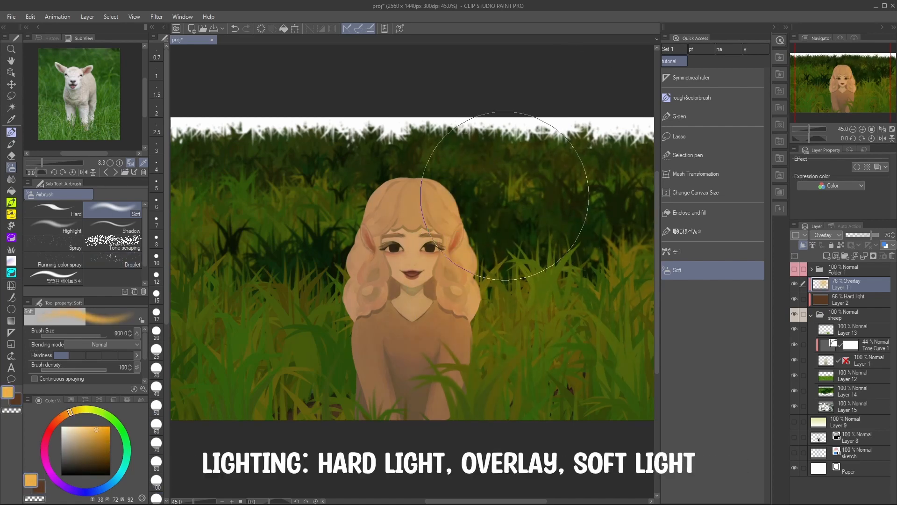
key("ctrl+z")
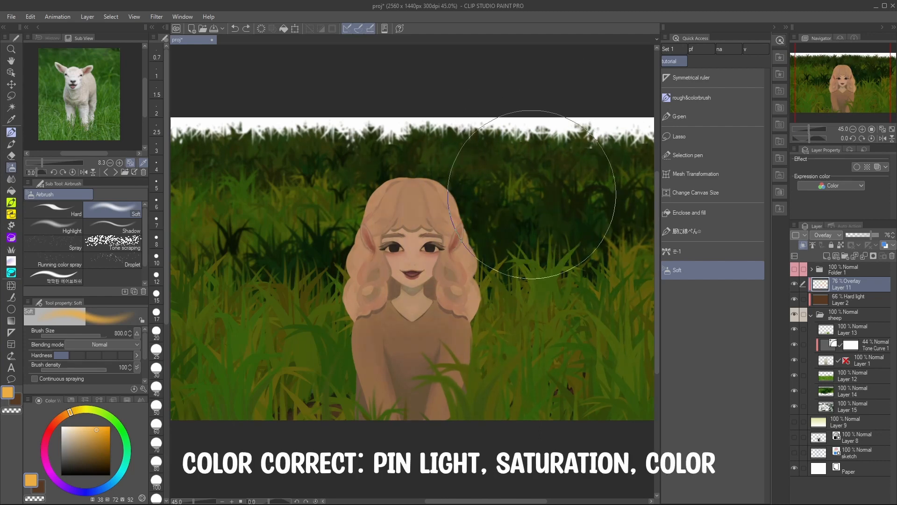
key("ctrl+y")
key("ctrl+minus")
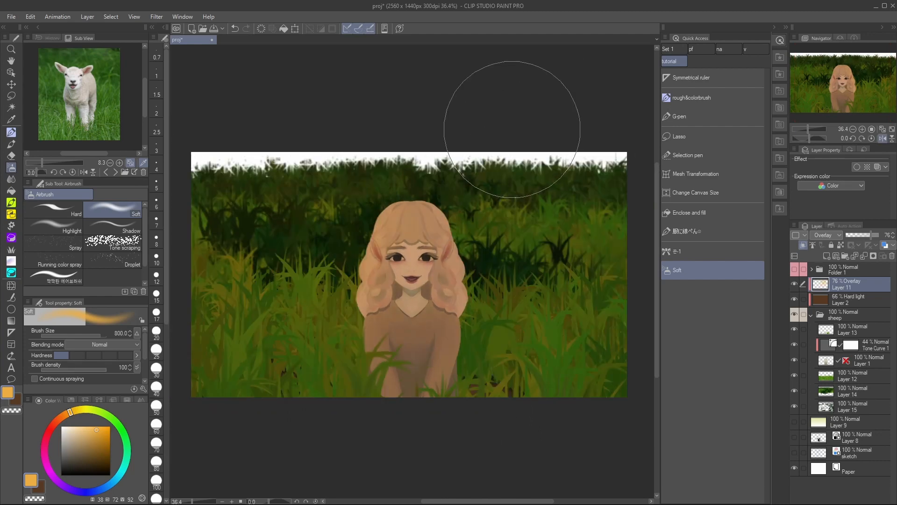
Copy the Overlay highlight layer into the sheep folder below Layer 13 and try different blending modes on it, including Glow dodge
left_click_drag(848, 282, 858, 342)
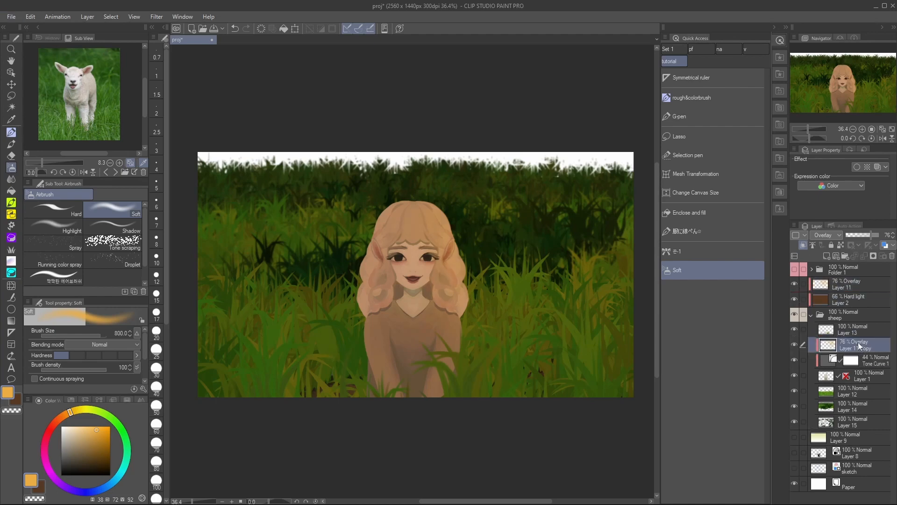
scroll(452, 224, "up", 3)
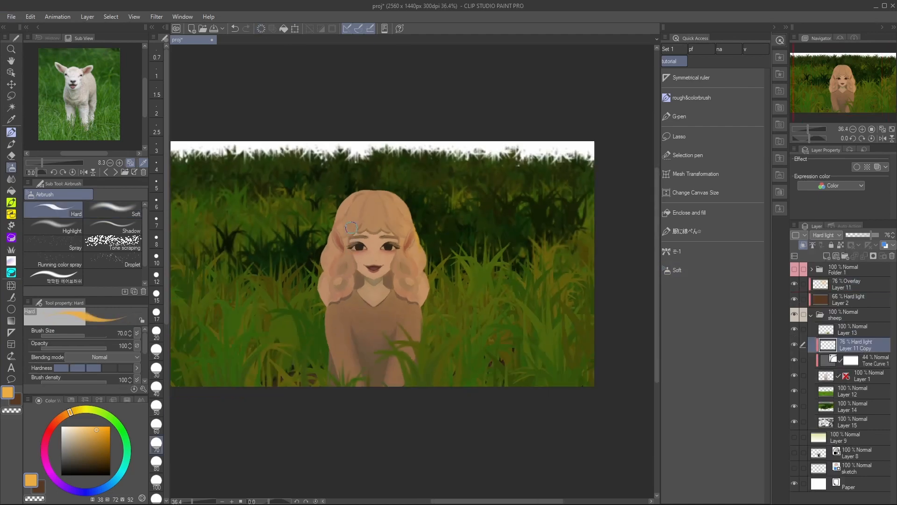
left_click(826, 235)
left_click(826, 329)
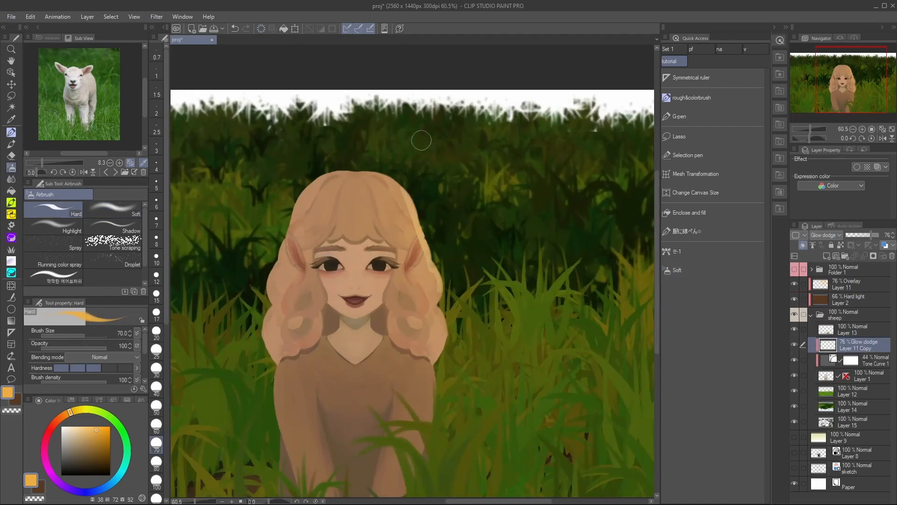
scroll(421, 140, "down", 1)
left_click(826, 234)
left_click(818, 320)
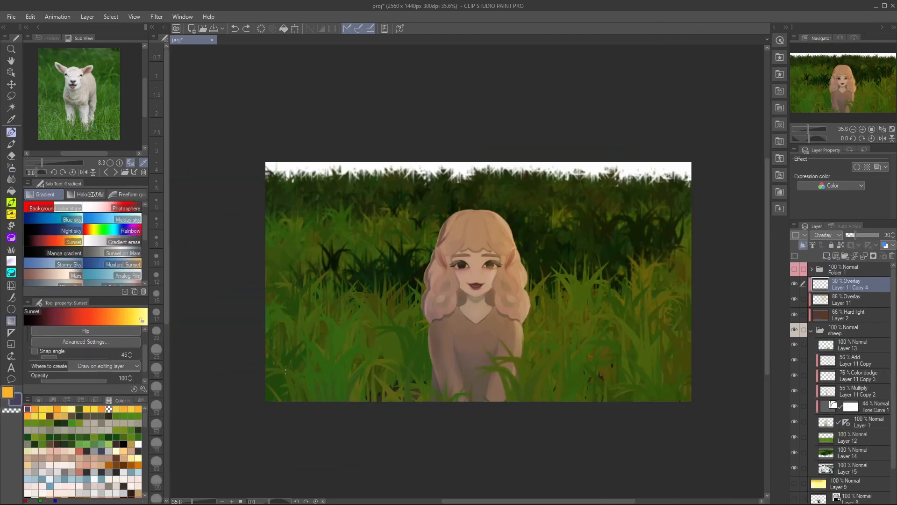
Try the Sunset gradient, then apply Sunset on Mars diagonally across the whole canvas on the topmost Overlay layer
left_click_drag(284, 371, 682, 166)
scroll(131, 252, "down", 4)
left_click(133, 211)
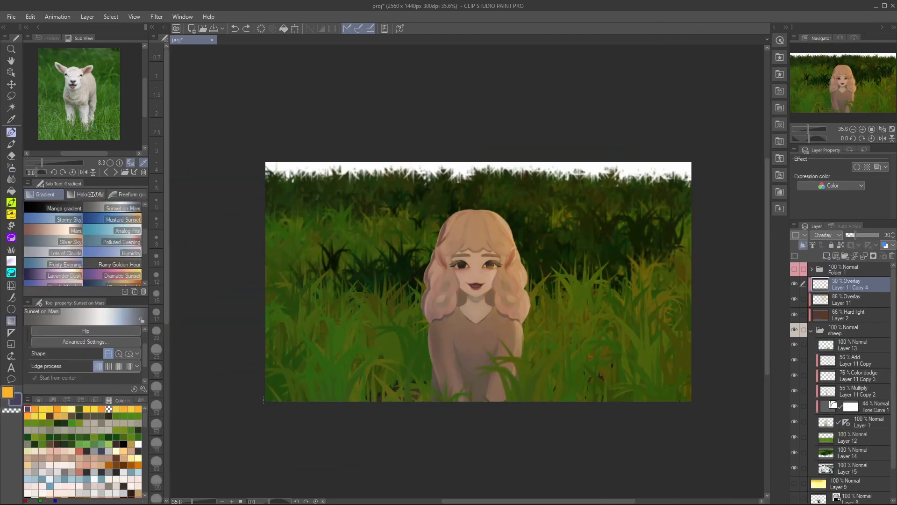
left_click_drag(263, 400, 683, 165)
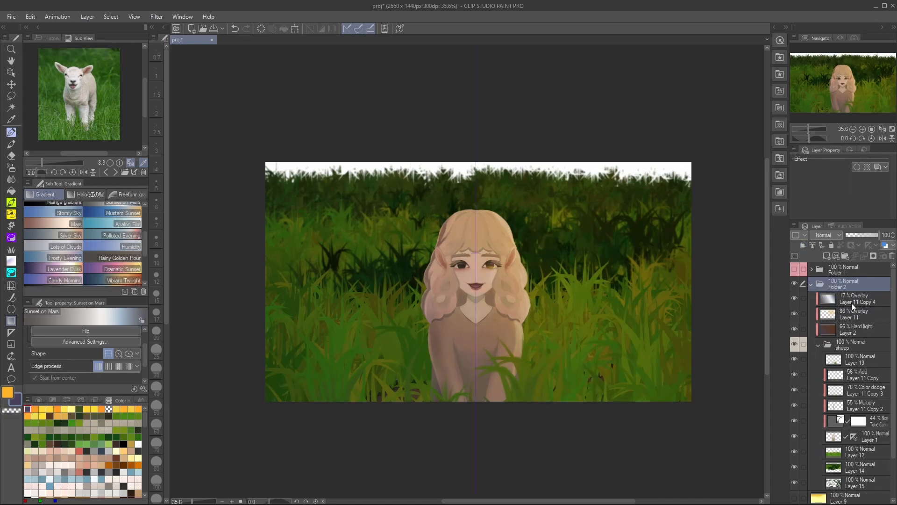
Collapse Folder 1 and Folder 2, hide Folder 2, and show and select Folder 1
left_click(812, 283)
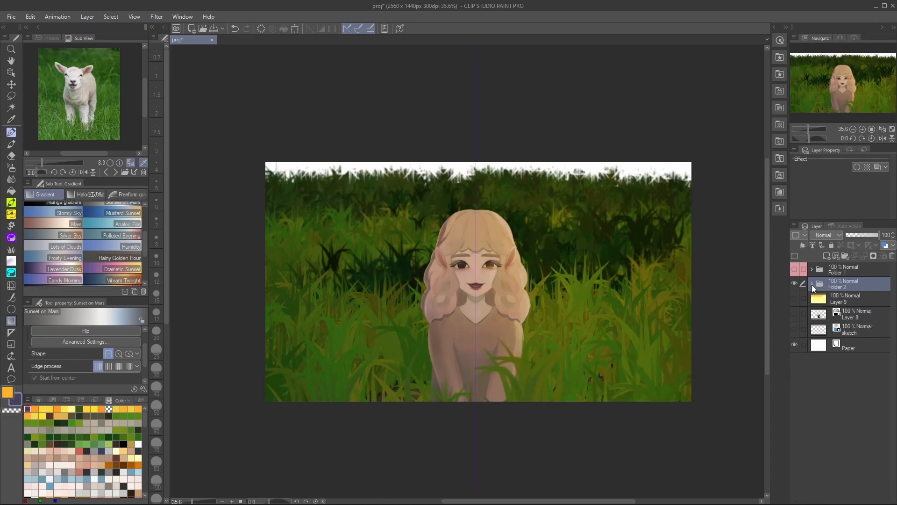
left_click(812, 285)
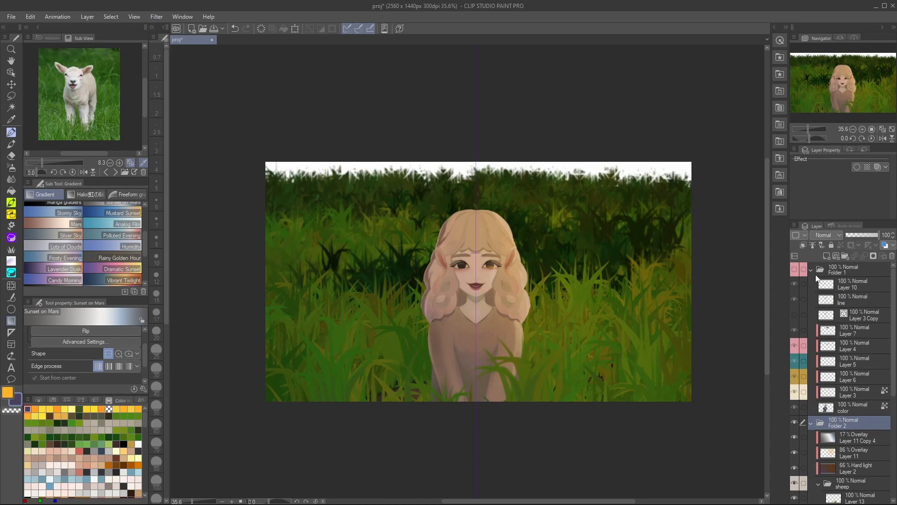
left_click(811, 270)
left_click_drag(794, 283, 794, 268)
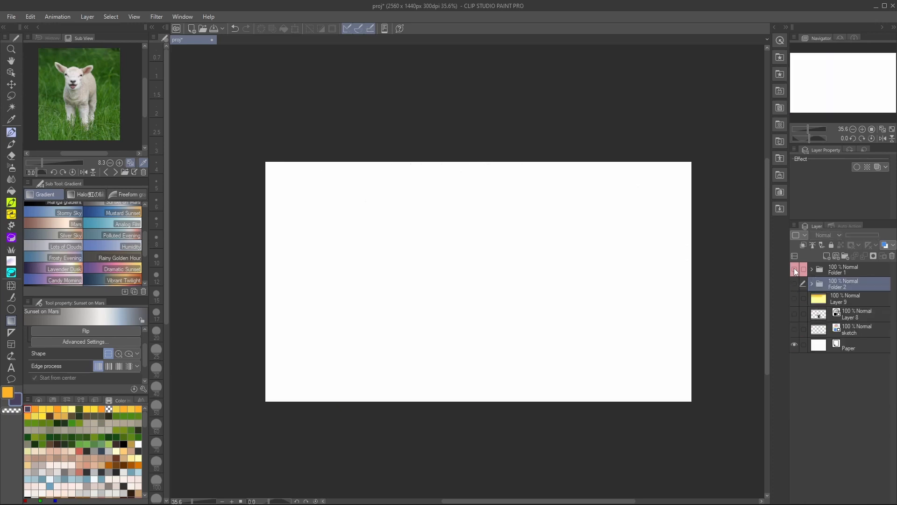
left_click(795, 268)
left_click(831, 268)
Try stretching the Folder 1 figure to fill the canvas with the transformation's Adjust position option
key("ctrl+t")
scroll(146, 351, "up", 2)
left_click(134, 344)
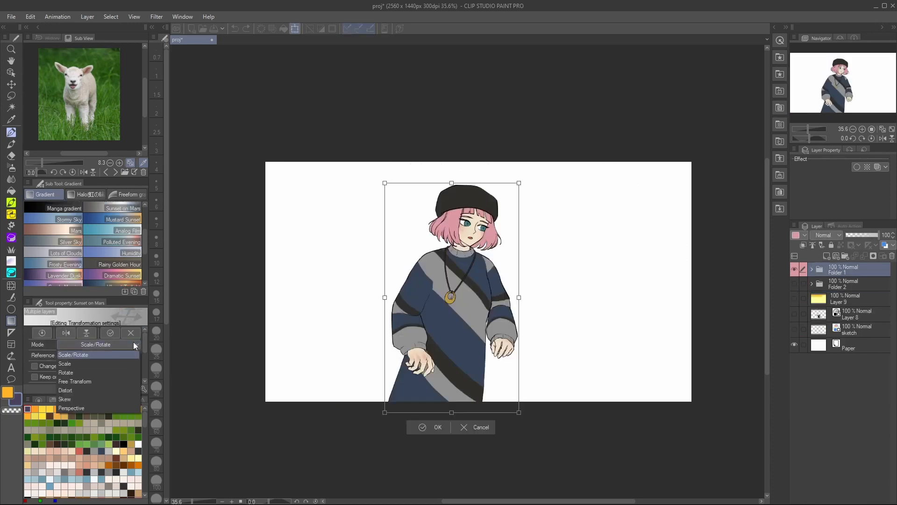
left_click(115, 343)
scroll(146, 372, "down", 3)
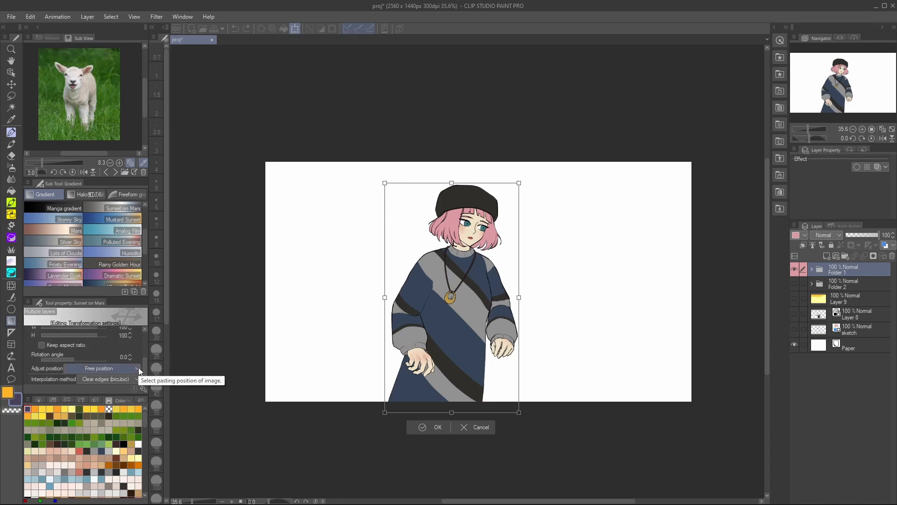
left_click(133, 368)
left_click(127, 378)
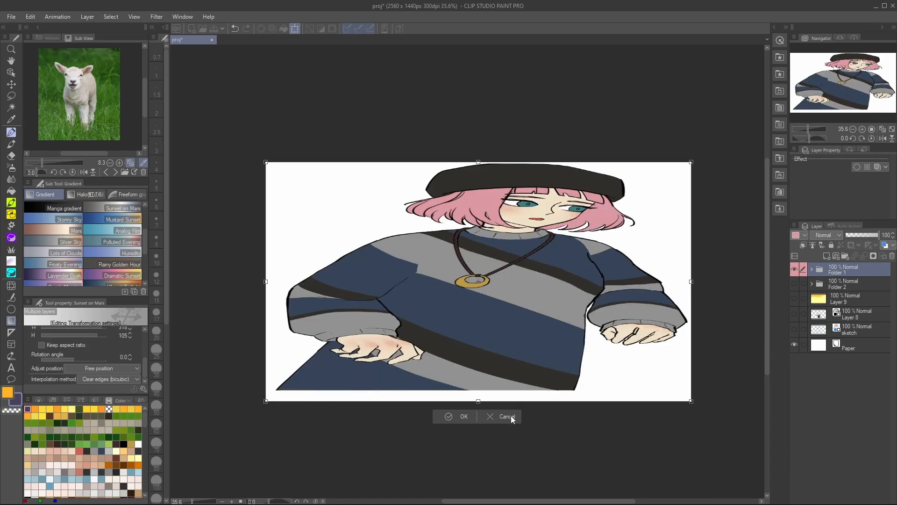
left_click(512, 416)
Open the detailed transformation settings for Folder 1 and try adjusting the figure's X and Y position
key("ctrl+t")
left_click(143, 388)
left_click_drag(778, 174, 672, 137)
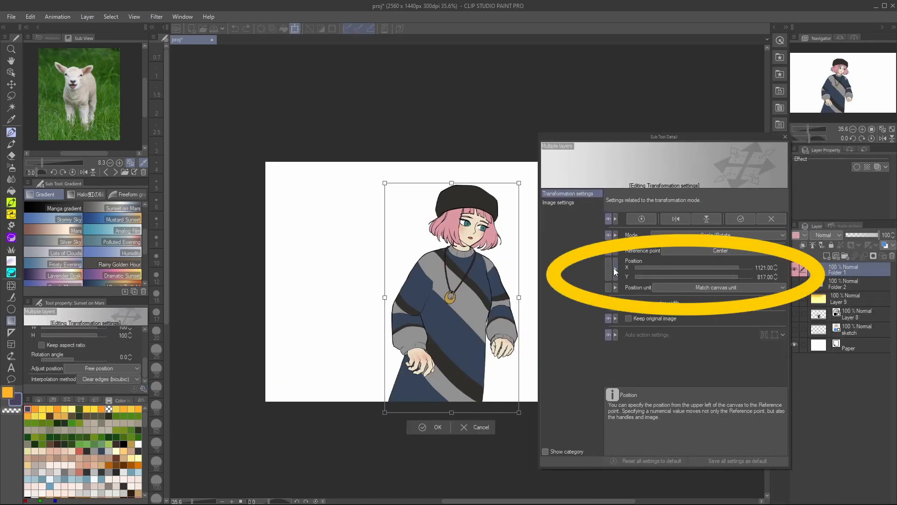
left_click(728, 268)
mouse_move(729, 269)
left_mouse_down()
mouse_move(744, 268)
mouse_move(722, 267)
mouse_move(741, 268)
mouse_move(739, 277)
left_mouse_up()
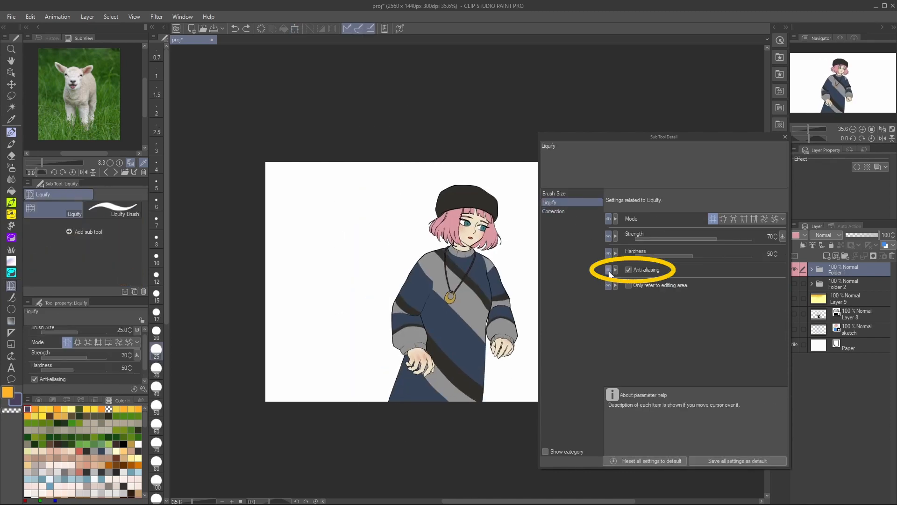
Make the Only refer to editing area option available in the Liquify tool properties and close the detailed settings
left_click(608, 285)
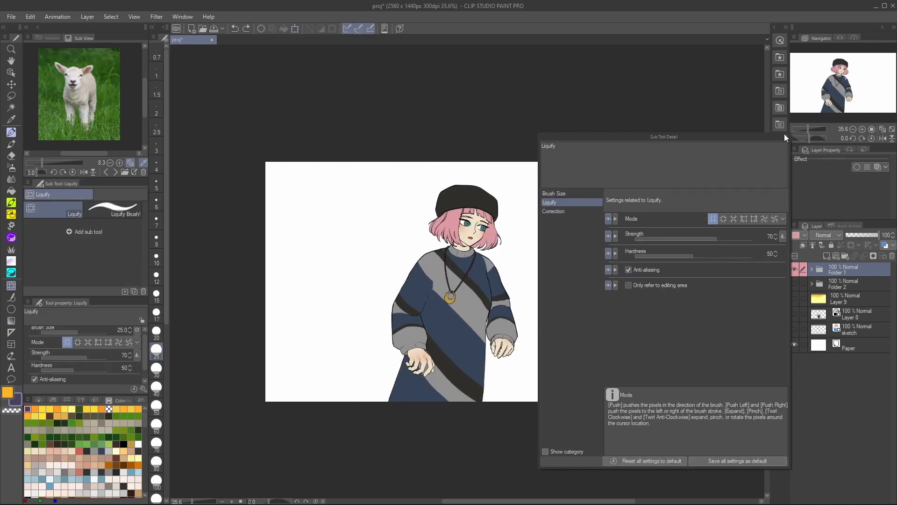
left_click(785, 136)
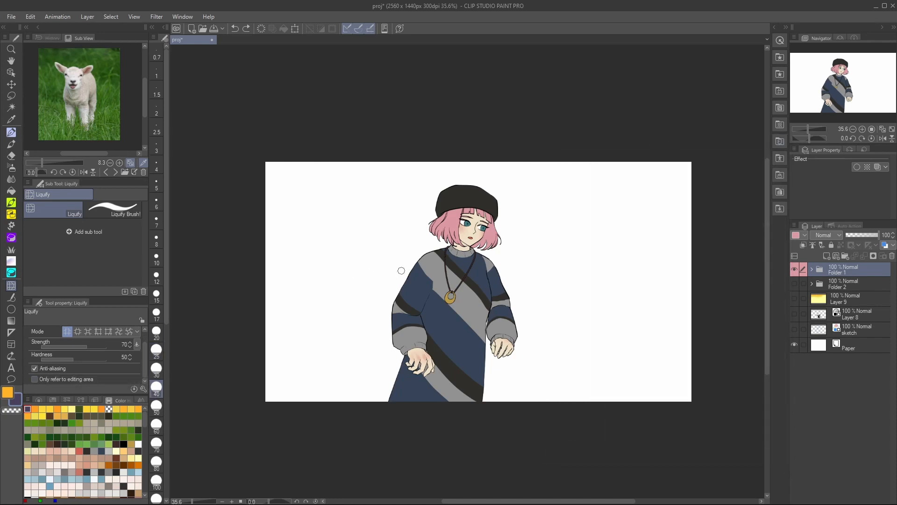
Liquify the Folder 1 figure by pushing the sweater's shoulder and the outer edge of the pink hair with anti-aliasing on
key("ctrl+plus")
key("ctrl+plus")
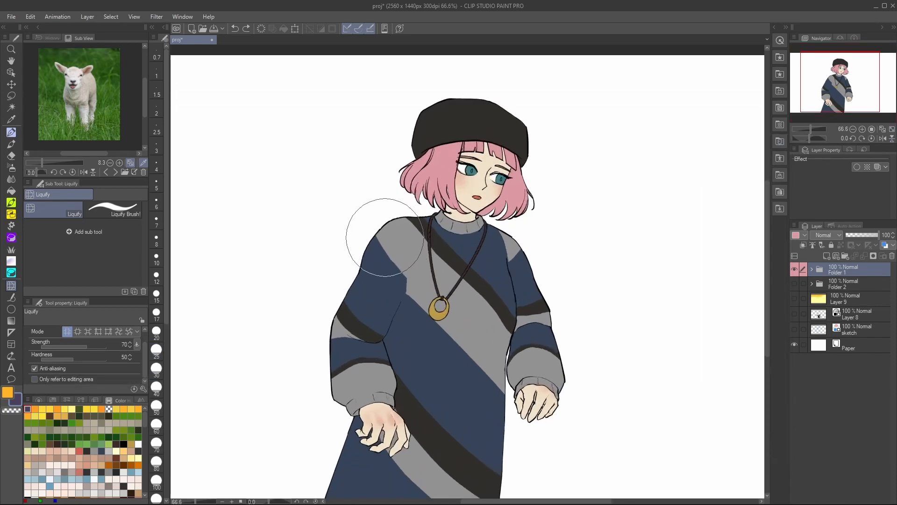
left_click_drag(380, 235, 346, 276)
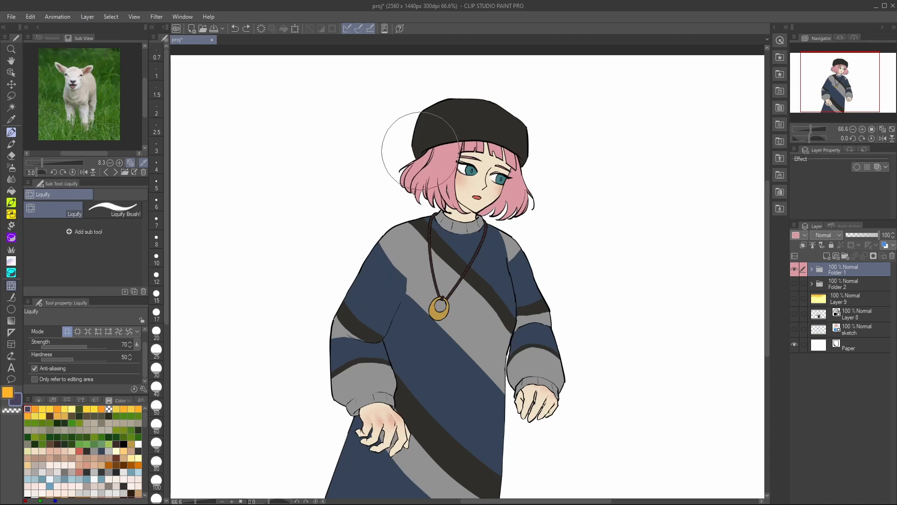
mouse_move(401, 164)
left_mouse_down()
mouse_move(401, 181)
mouse_move(415, 175)
left_mouse_up()
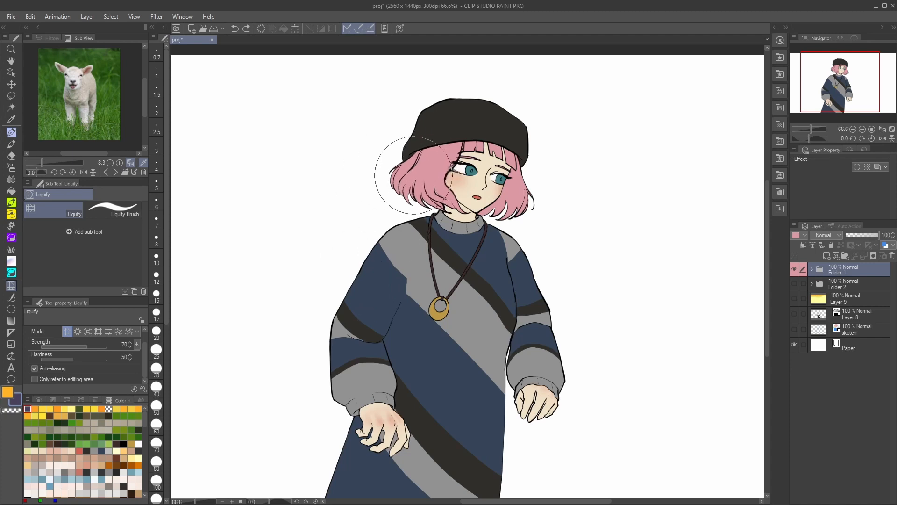
left_click_drag(372, 201, 405, 183)
Turn off anti-aliasing for Liquify and push the outer edge of the pink hair inward toward the face
scroll(431, 76, "up", 6)
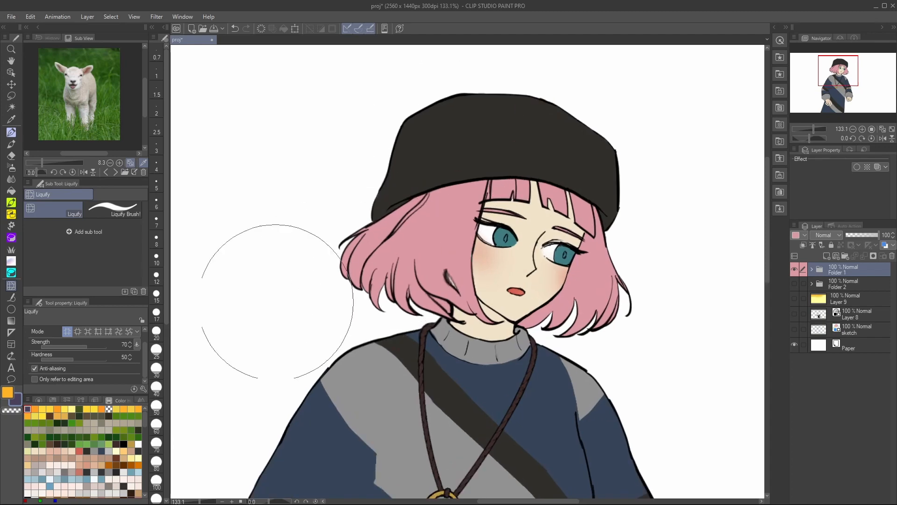
left_click(54, 369)
mouse_move(322, 264)
left_mouse_down()
mouse_move(406, 251)
mouse_move(363, 260)
mouse_move(382, 267)
left_mouse_up()
scroll(426, 193, "up", 1)
scroll(425, 193, "up", 4)
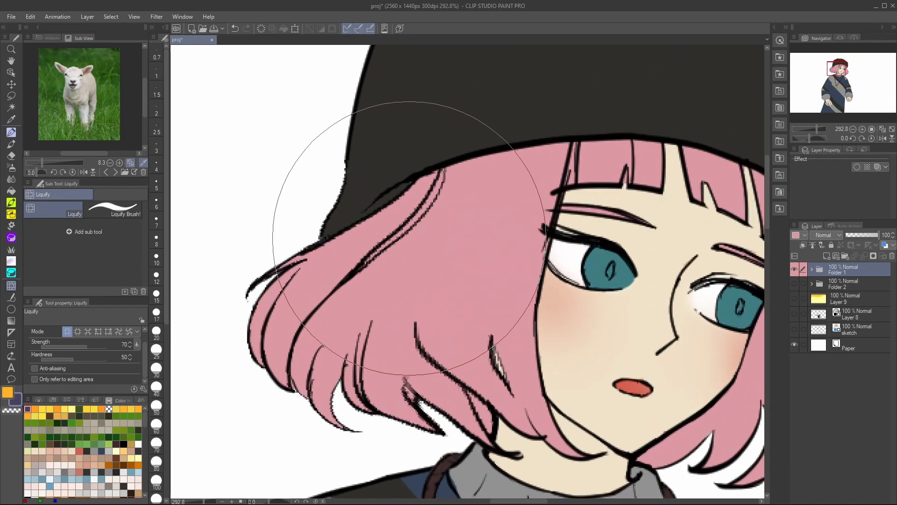
Open the Information palette to check the memory usage and the file's work time
scroll(320, 221, "down", 5)
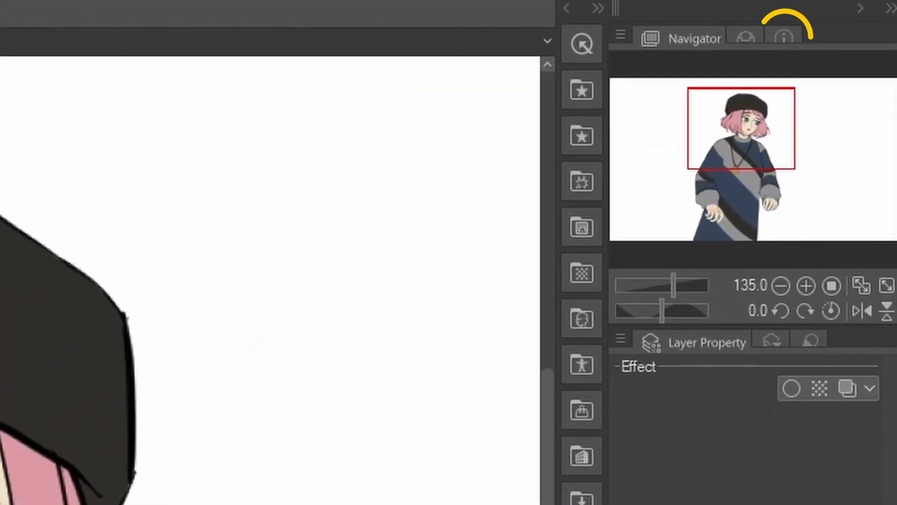
left_click(784, 37)
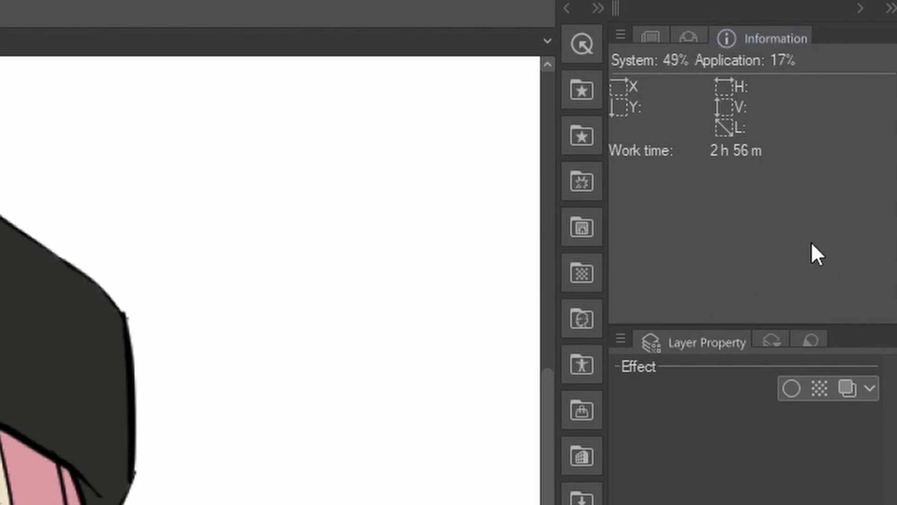